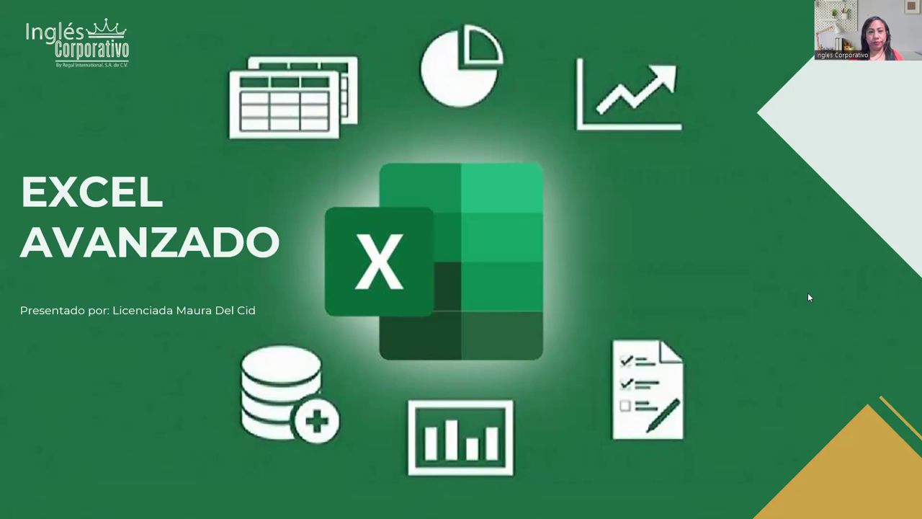
- Advance three slides to CONTENIDO SESIÓN 16, listing Programando en VBA and Formulario de usuario VBA
{"action": "key", "text": "Right"}
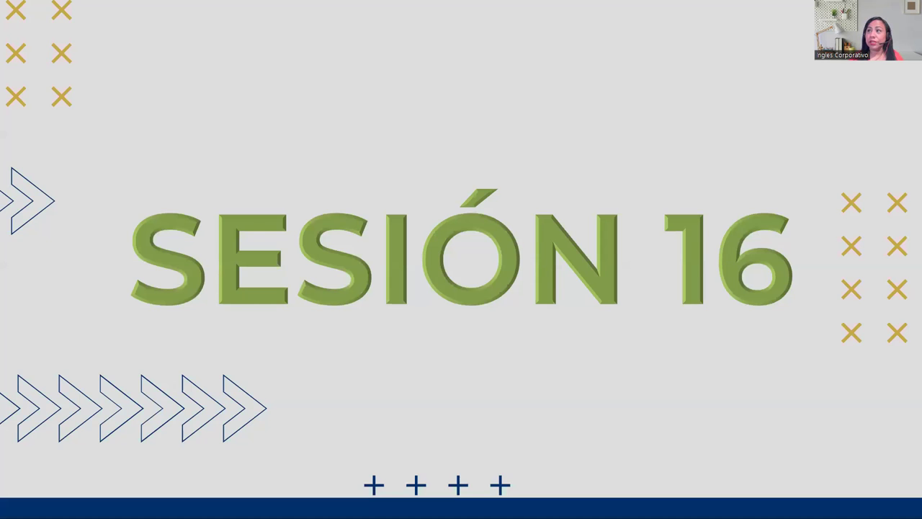
{"action": "key", "text": "Right"}
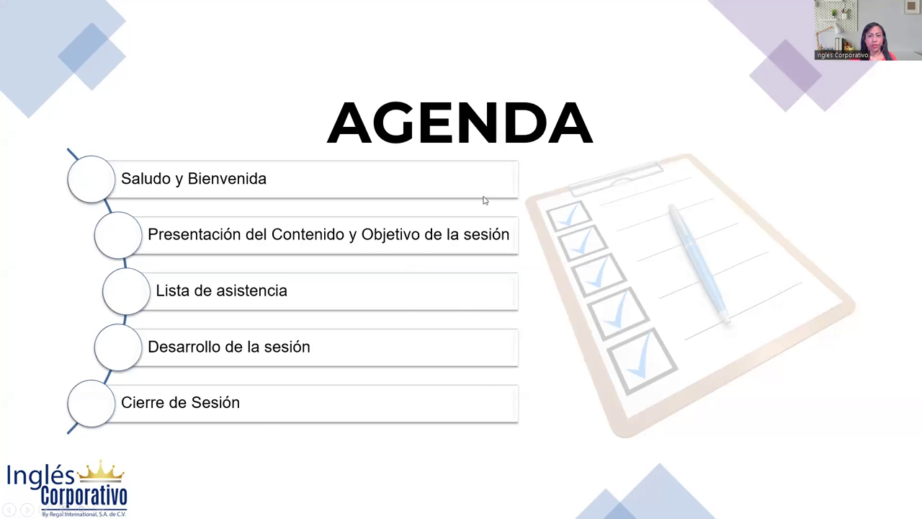
{"action": "key", "text": "Right"}
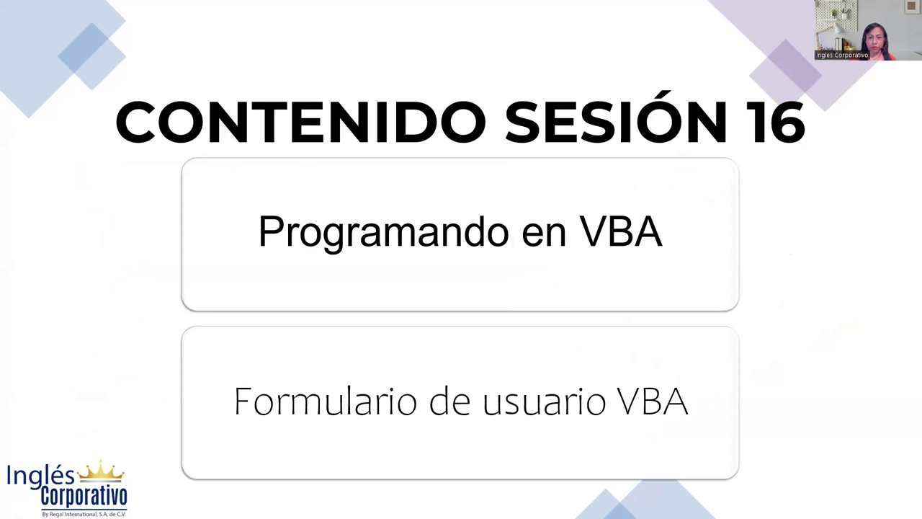
- Advance past the session objective slide to the FORMULARIO DE USUARIO VBA slide
{"action": "key", "text": "Right"}
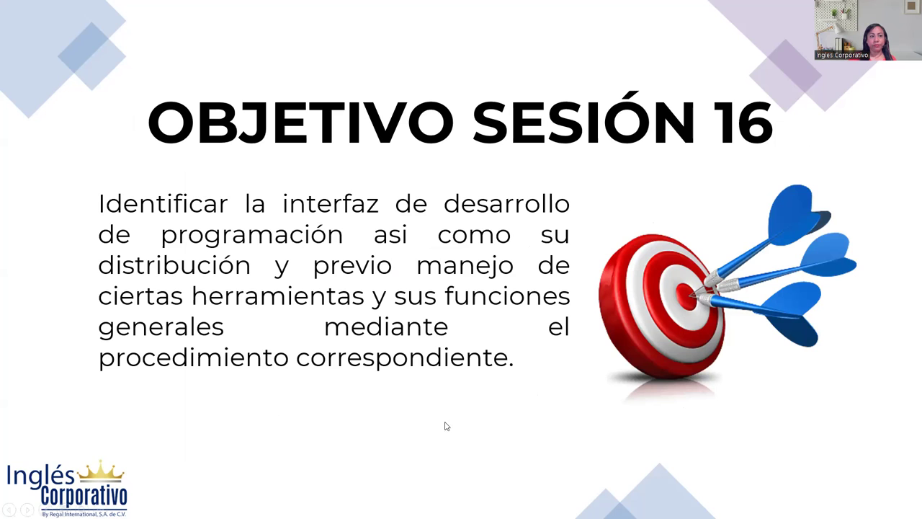
{"action": "left_click", "coordinate": [869, 343]}
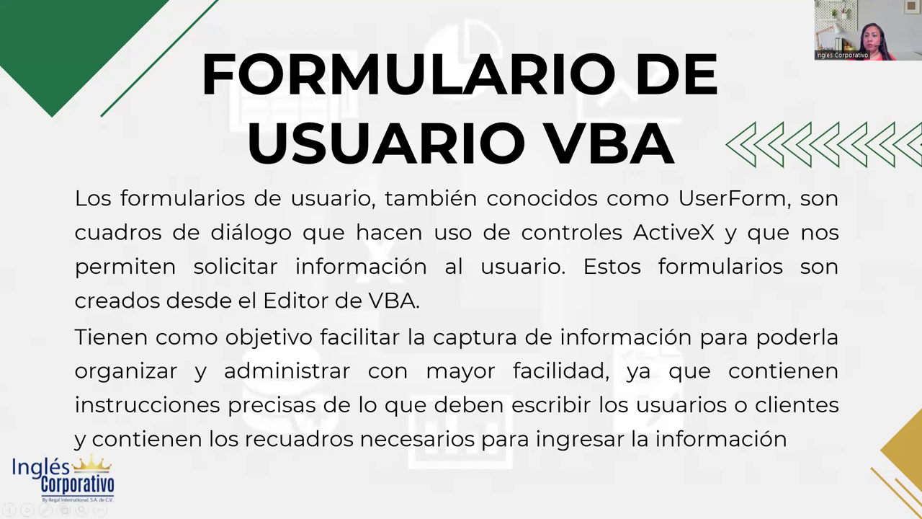
- Advance to the PASOS PARA CREAR FORMULARIOS slide with its six steps
{"action": "key", "text": "Right"}
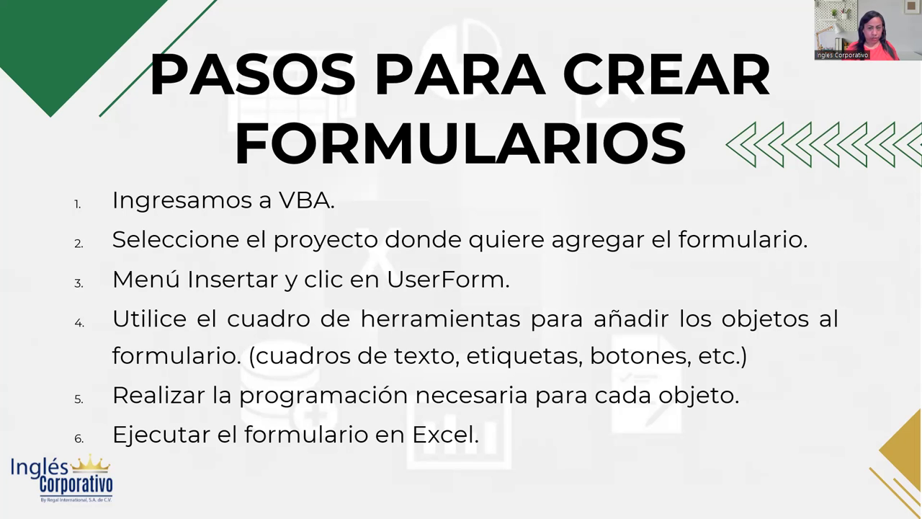
- Advance to the DESARROLLO slide showing the example UserForm design
{"action": "left_click", "coordinate": [699, 326]}
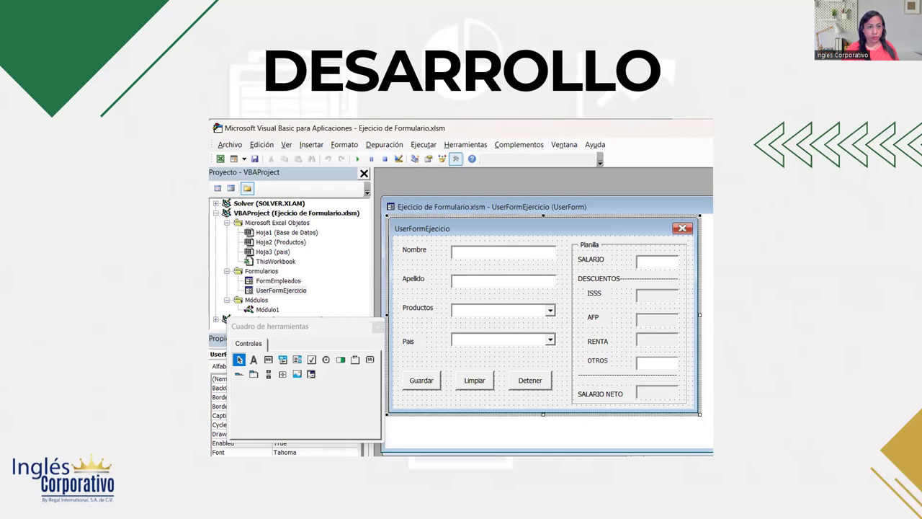
- Switch to the blank Excel workbook Libro1 and zoom its Hoja1 sheet in to about 180%
{"action": "key", "text": "alt+Tab"}
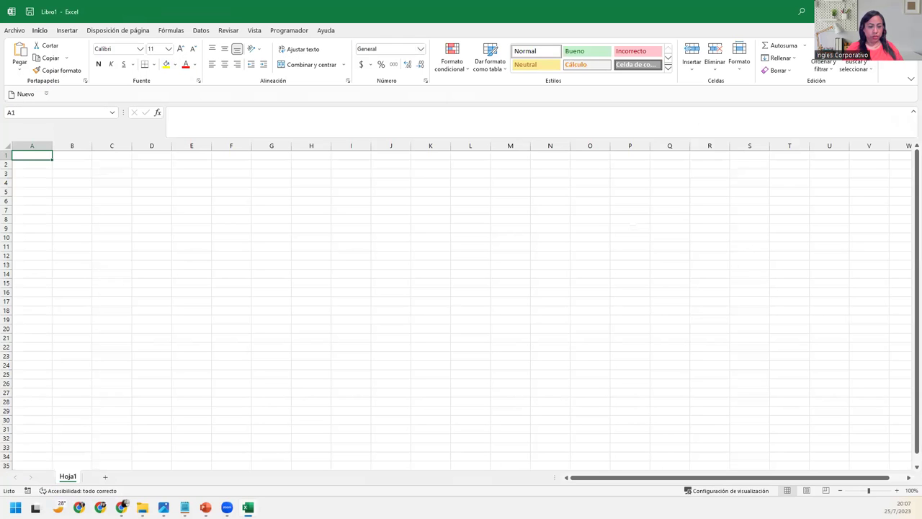
{"action": "key", "text": "super"}
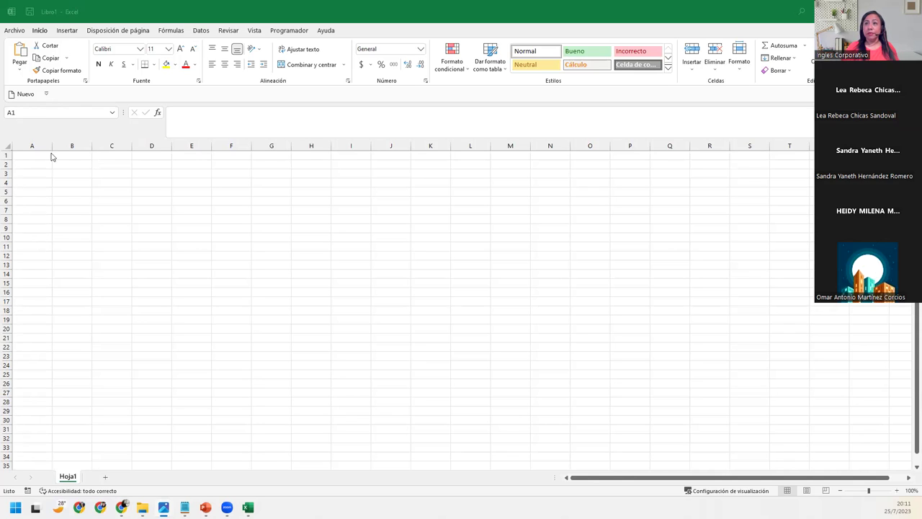
{"action": "left_click", "coordinate": [24, 177]}
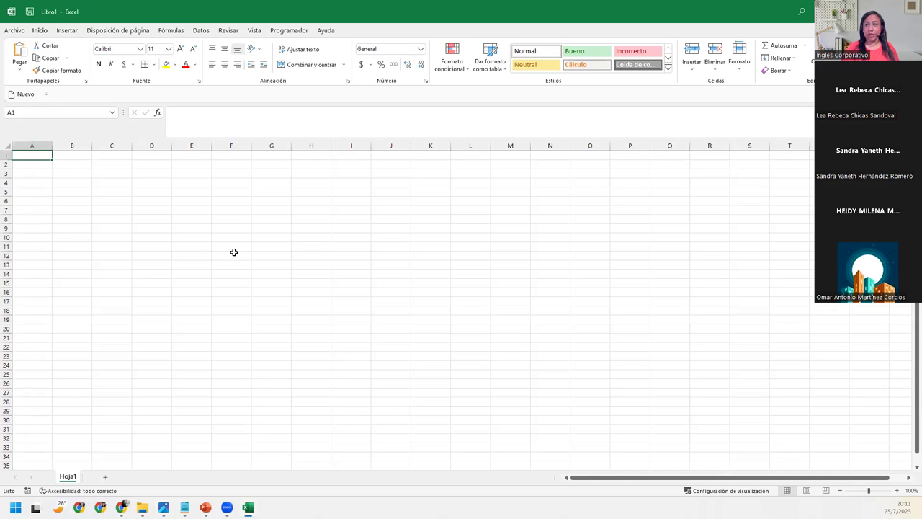
{"action": "left_click", "coordinate": [897, 491]}
{"action": "left_click", "coordinate": [897, 490]}
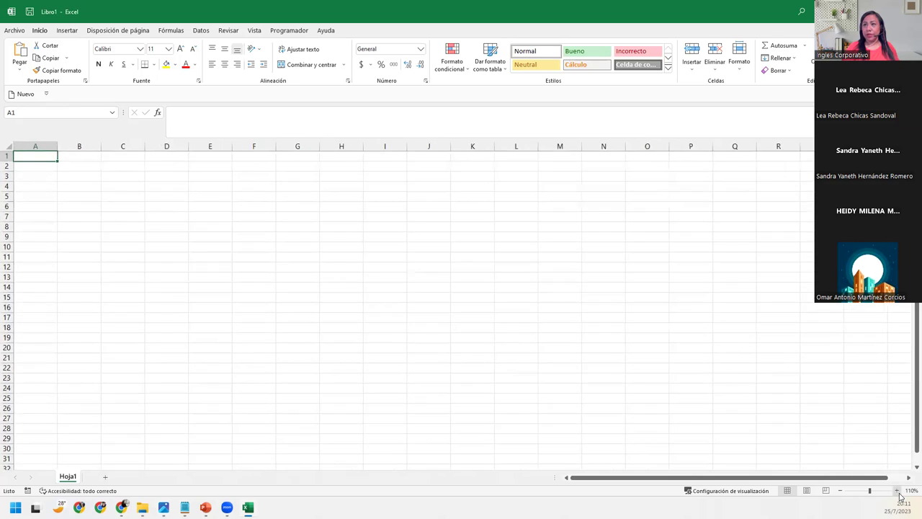
{"action": "left_click", "coordinate": [897, 491]}
{"action": "left_click", "coordinate": [897, 491]}
{"action": "left_click", "coordinate": [72, 182]}
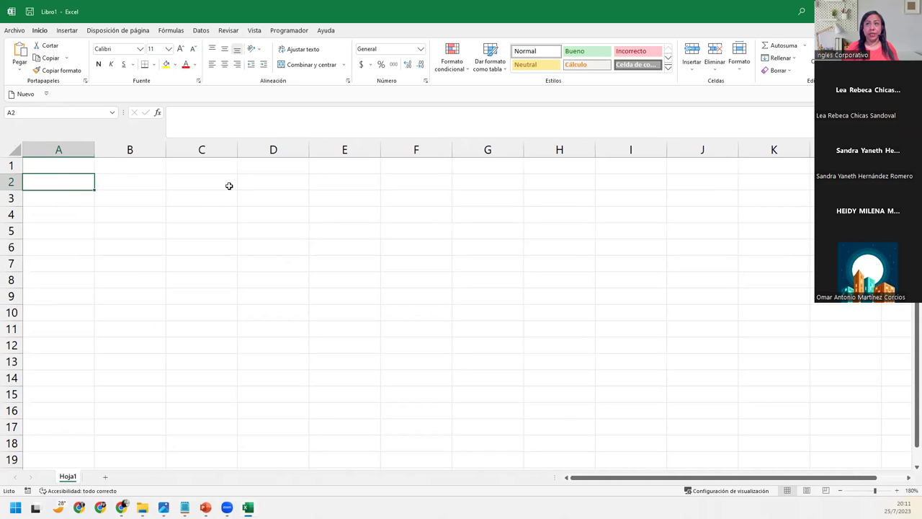
{"action": "left_click", "coordinate": [24, 34]}
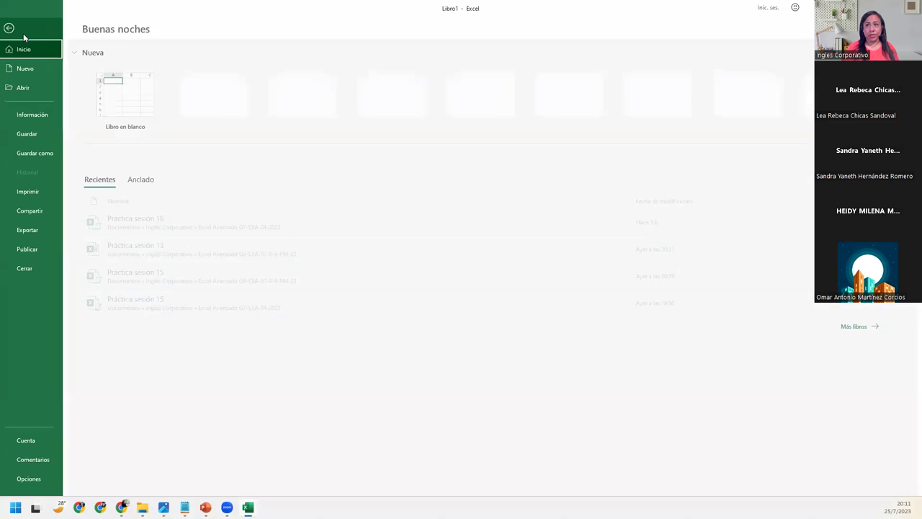
{"action": "left_click", "coordinate": [44, 152]}
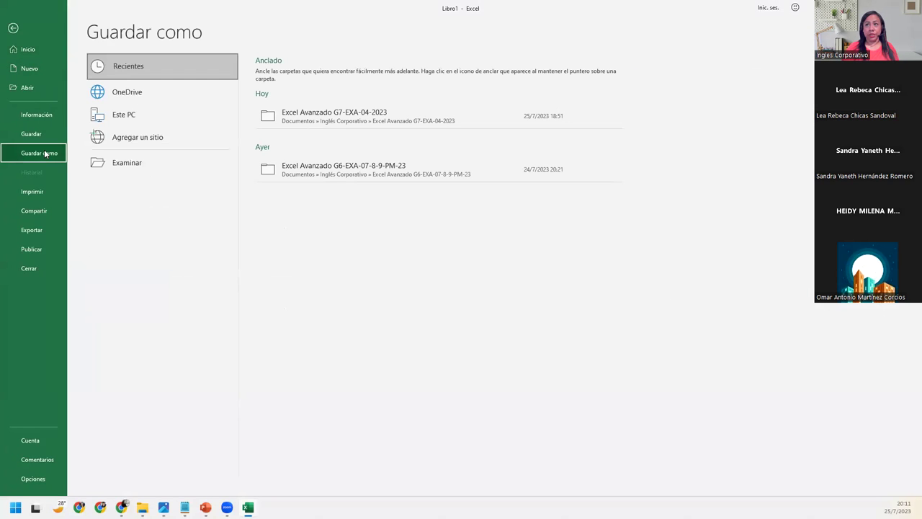
{"action": "left_click", "coordinate": [153, 166]}
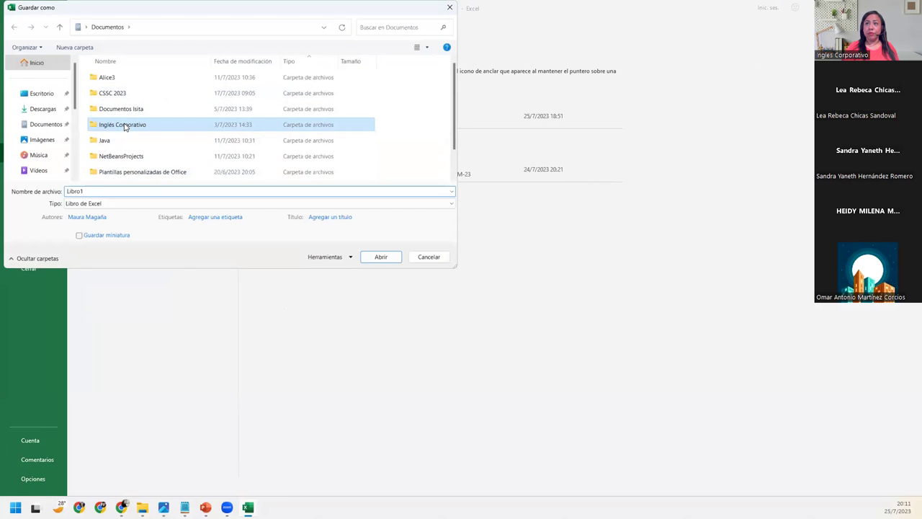
{"action": "double_click", "coordinate": [124, 126]}
{"action": "double_click", "coordinate": [124, 94]}
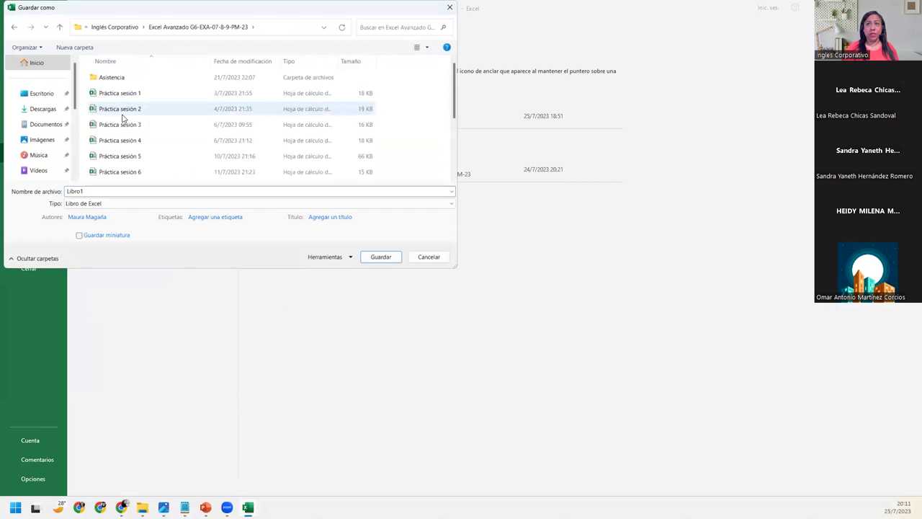
{"action": "scroll", "coordinate": [130, 137], "scroll_direction": "down", "scroll_amount": 3}
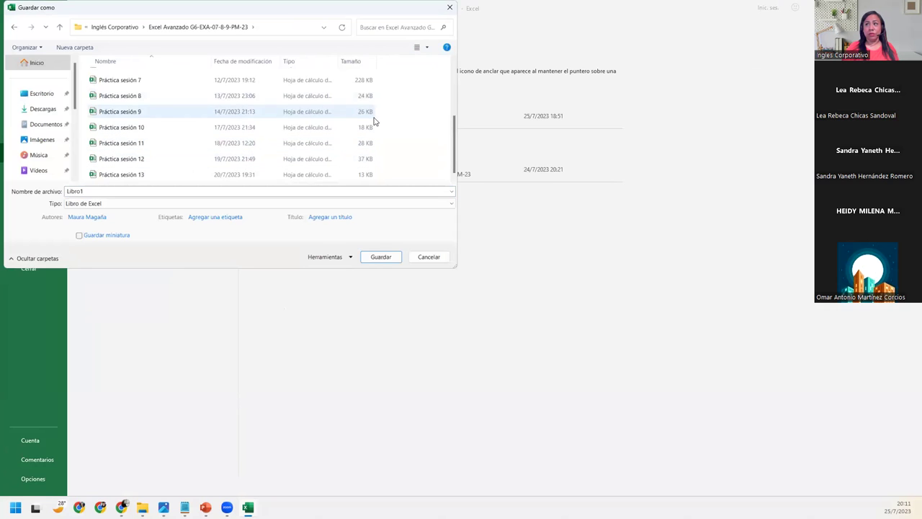
{"action": "left_click", "coordinate": [101, 204]}
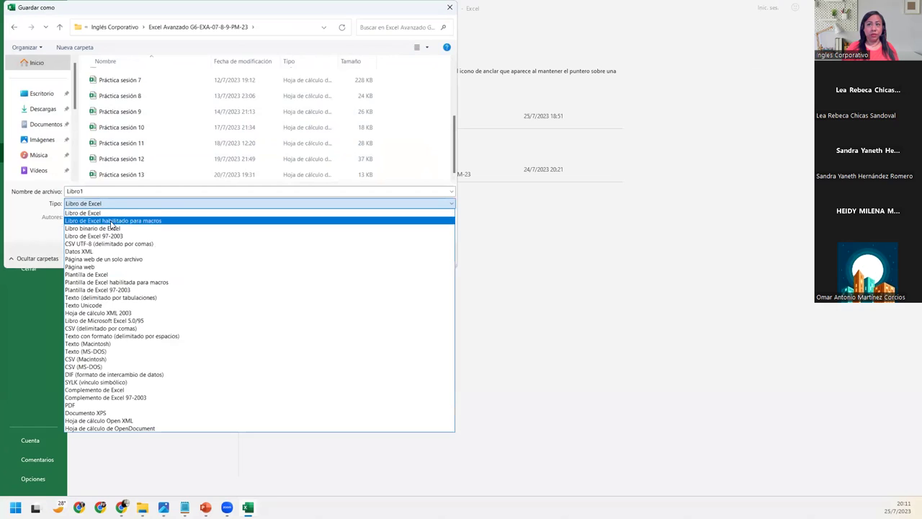
{"action": "left_click", "coordinate": [111, 221]}
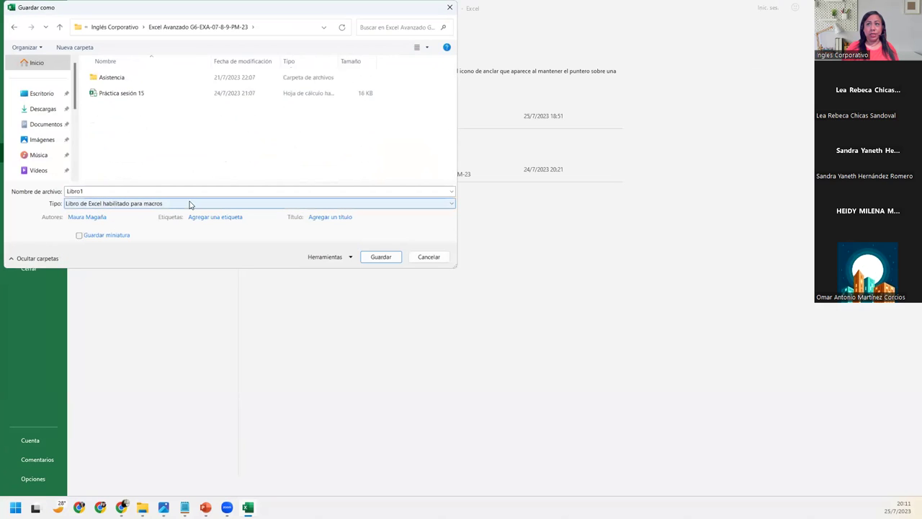
{"action": "left_click", "coordinate": [146, 95]}
{"action": "left_click", "coordinate": [130, 194]}
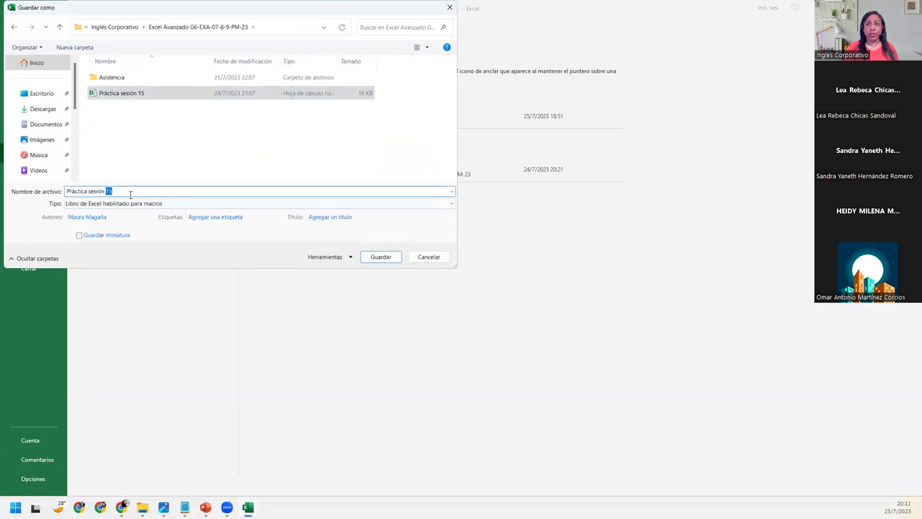
{"action": "key", "text": "BackSpace"}
{"action": "type", "text": "6"}
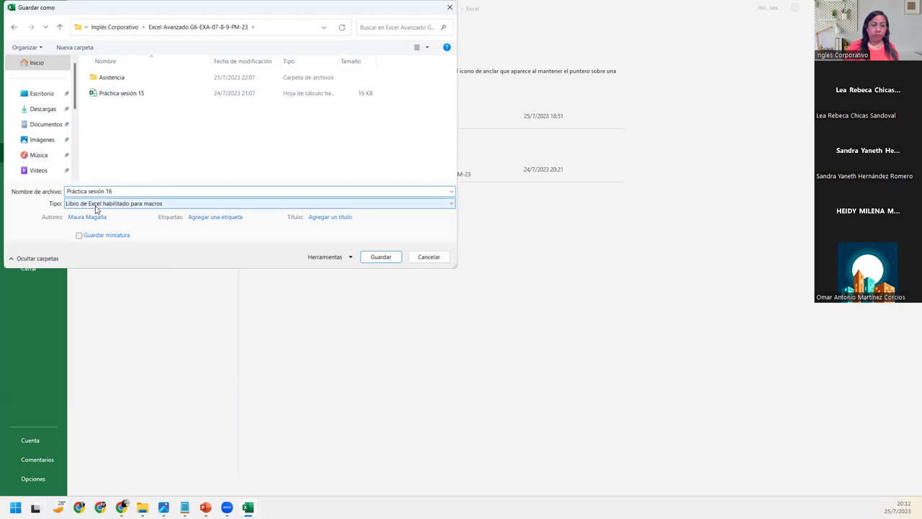
{"action": "left_click", "coordinate": [79, 191]}
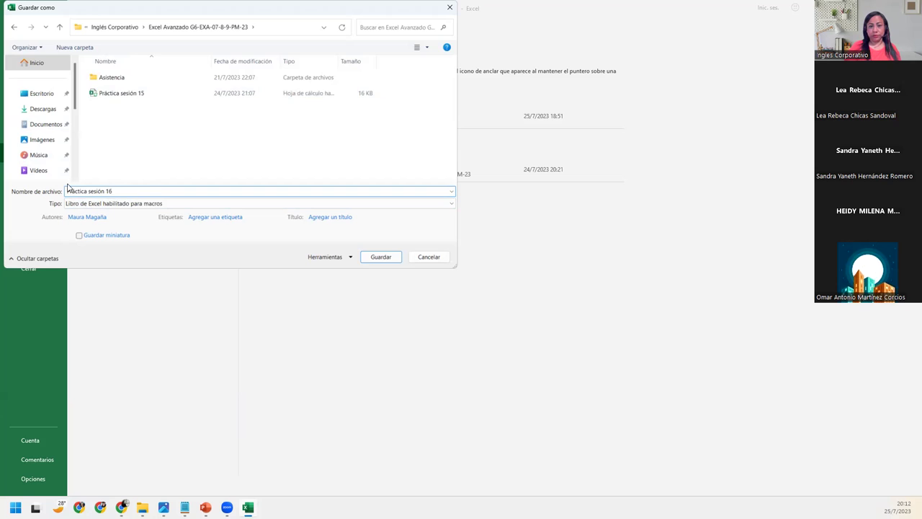
{"action": "left_click", "coordinate": [377, 260]}
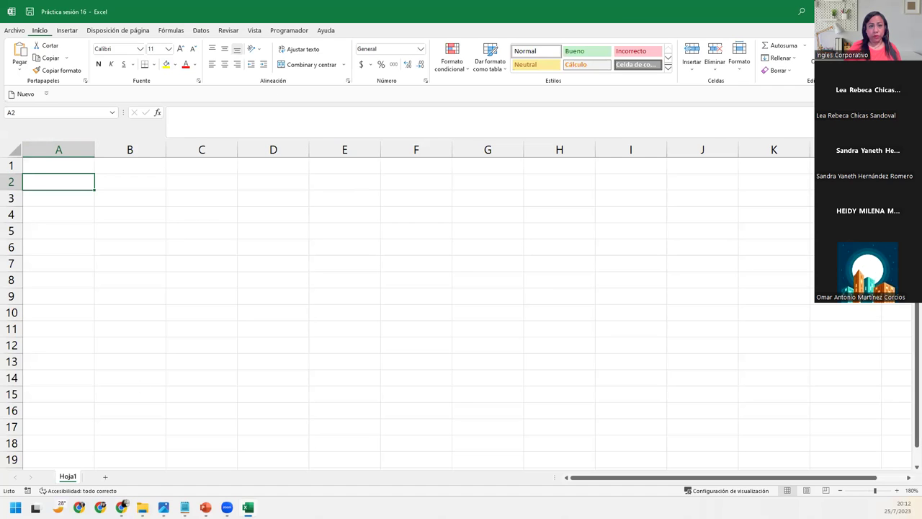
- Switch focus away from the Práctica sesión 16 Excel window with Alt+Tab
{"action": "key", "text": "alt+Tab"}
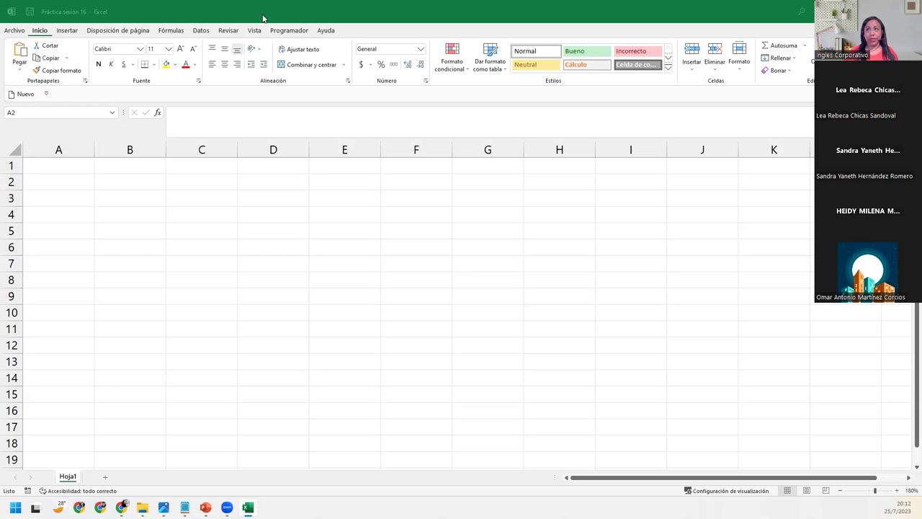
- Launch Visual Basic from the Programador tab and select the VBAProject (Práctica sesión 16.xlsm) project
{"action": "left_click", "coordinate": [291, 32]}
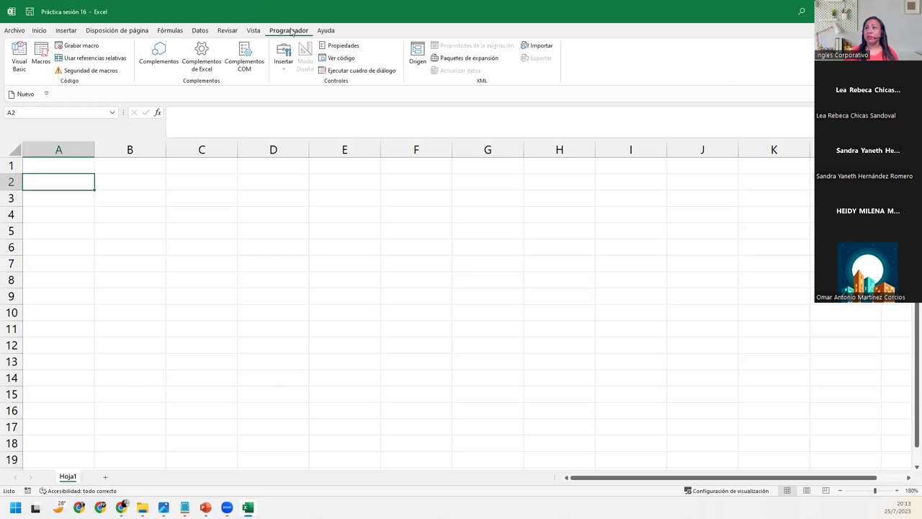
{"action": "left_click", "coordinate": [15, 60]}
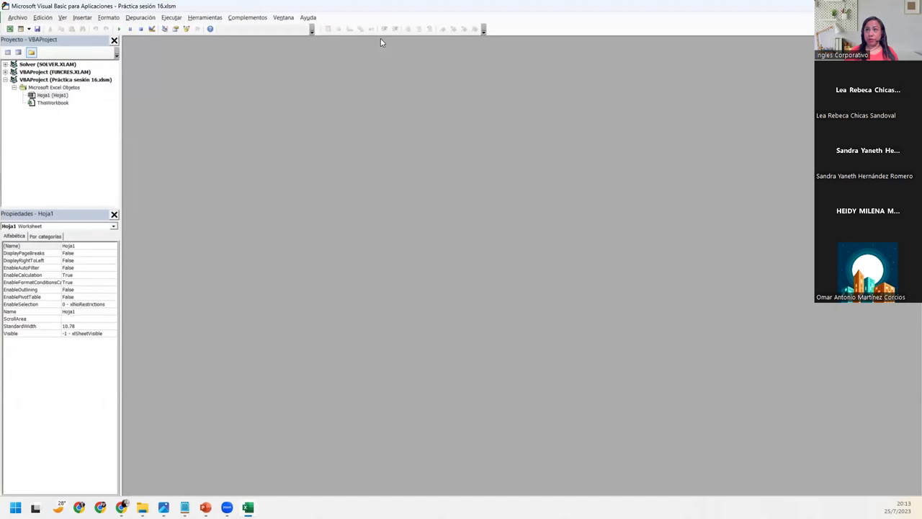
{"action": "left_click", "coordinate": [45, 79]}
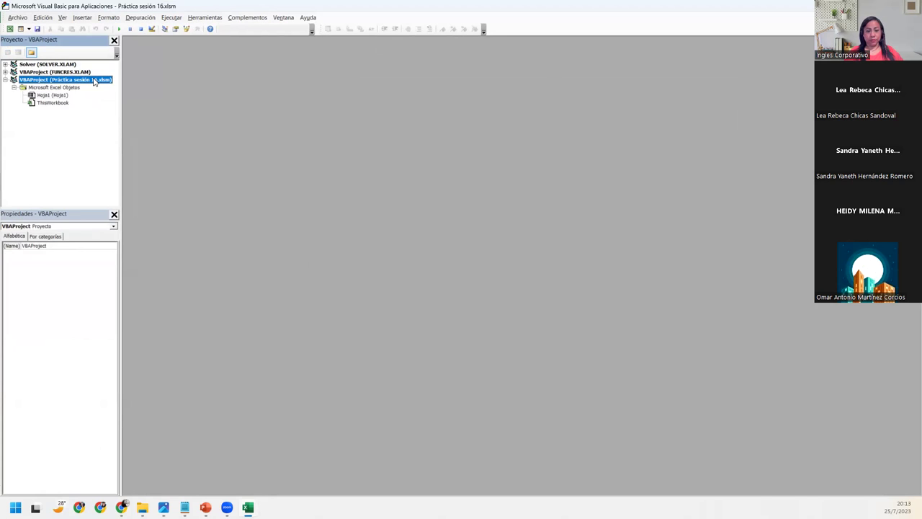
{"action": "key", "text": "super"}
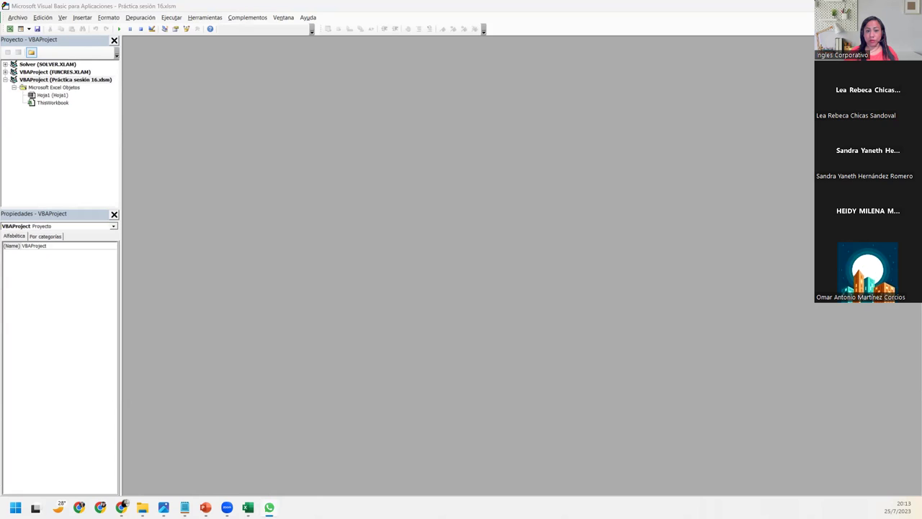
{"action": "left_click", "coordinate": [66, 79]}
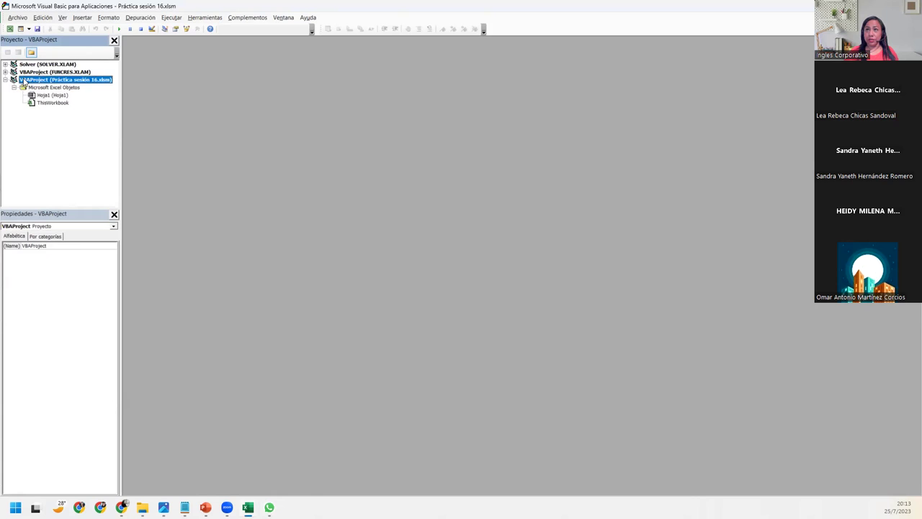
- Insert a new UserForm1 into the Práctica sesión 16 project from the Insertar menu
{"action": "right_click", "coordinate": [91, 84]}
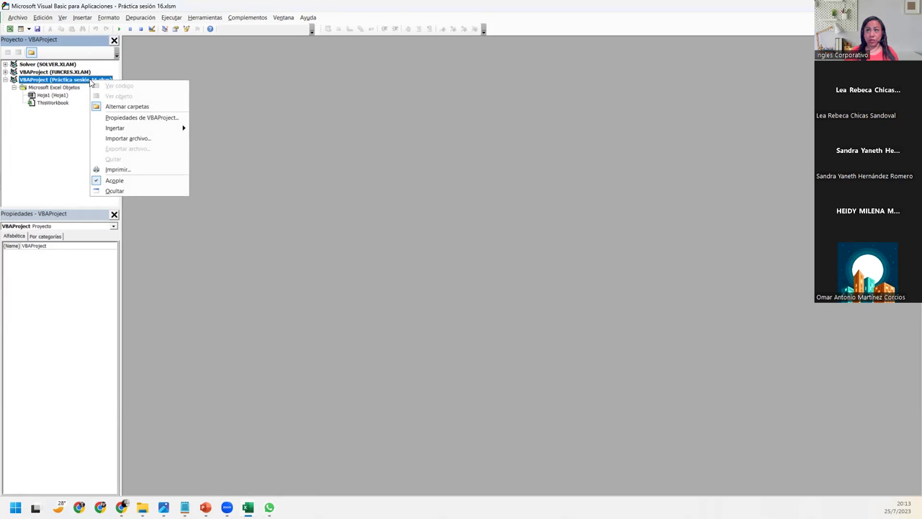
{"action": "mouse_move", "coordinate": [149, 130]}
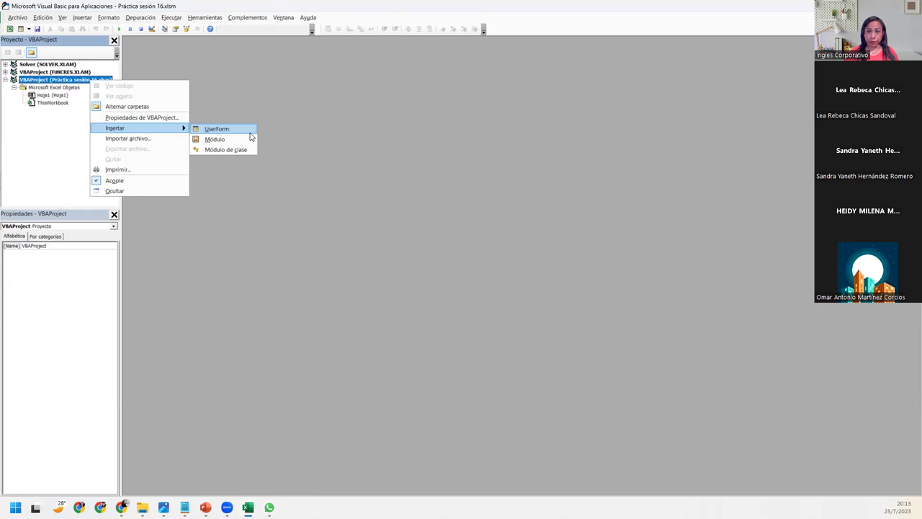
{"action": "left_click", "coordinate": [65, 82]}
{"action": "left_click", "coordinate": [80, 21]}
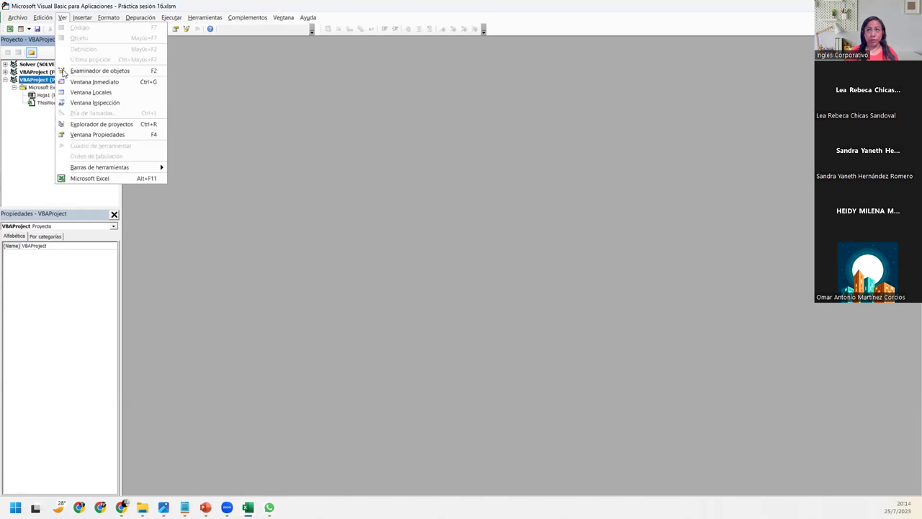
{"action": "left_click", "coordinate": [35, 83]}
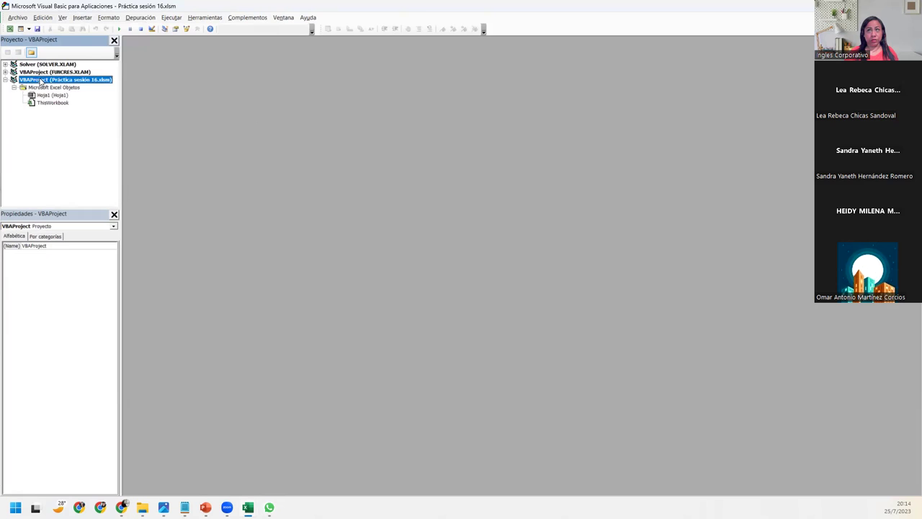
{"action": "left_click", "coordinate": [81, 18]}
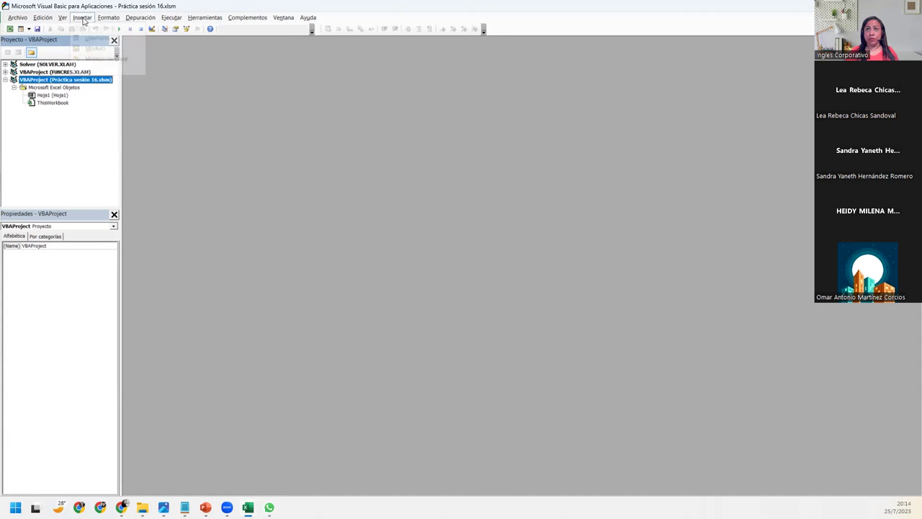
{"action": "left_click", "coordinate": [100, 35]}
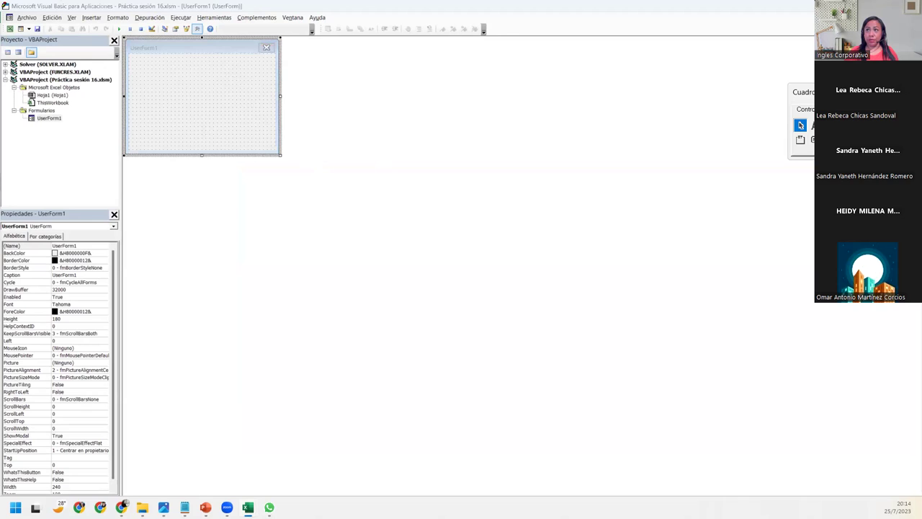
- Drag the Cuadro de herramientas toolbox fully into view, below UserForm1
{"action": "left_click_drag", "start_coordinate": [852, 91], "coordinate": [362, 85]}
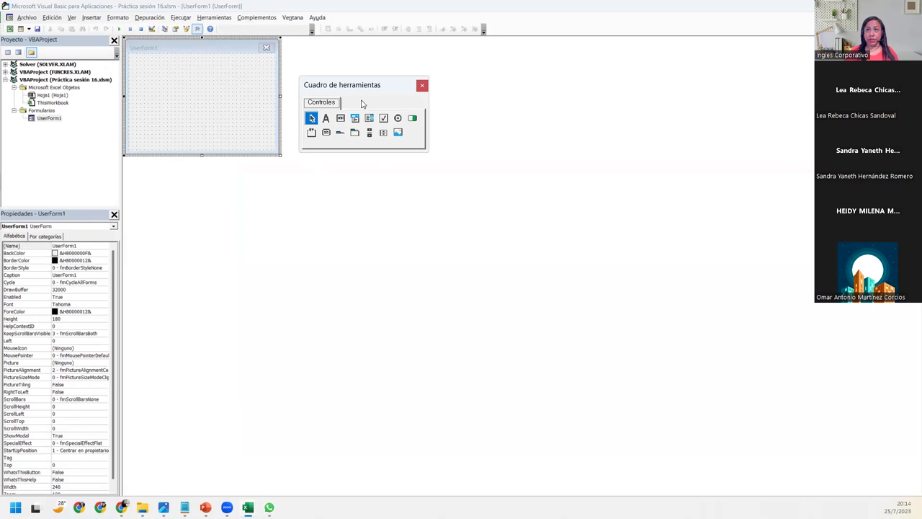
{"action": "left_click_drag", "start_coordinate": [363, 104], "coordinate": [261, 216]}
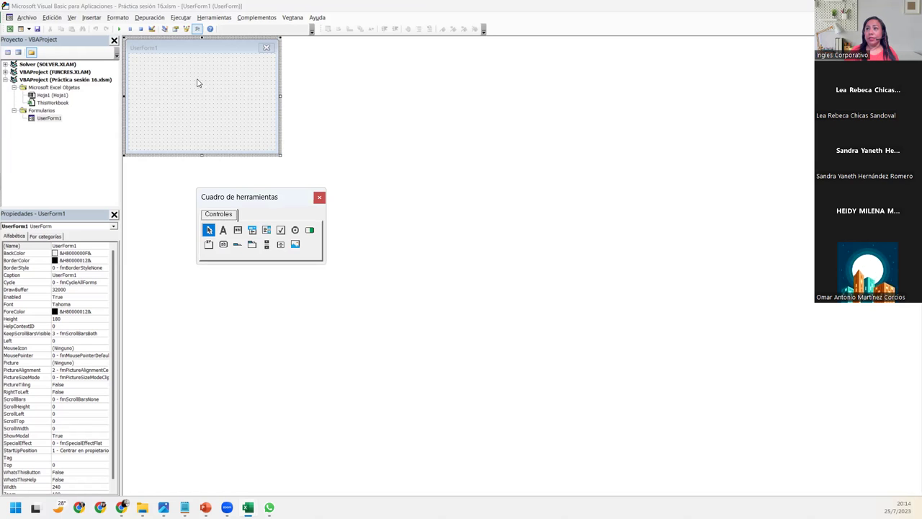
- Resize UserForm1 with its handles to about 378 wide and 120 high
{"action": "left_click", "coordinate": [280, 95]}
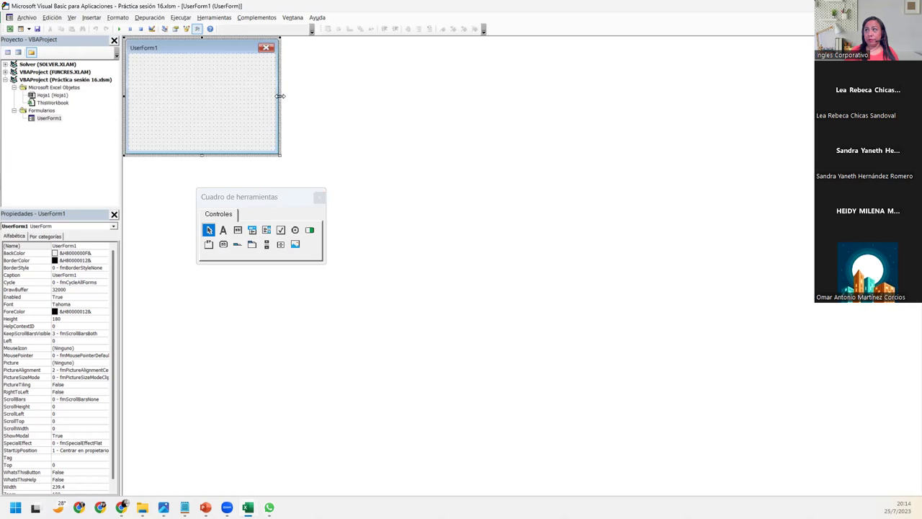
{"action": "left_click_drag", "start_coordinate": [280, 96], "coordinate": [272, 96]}
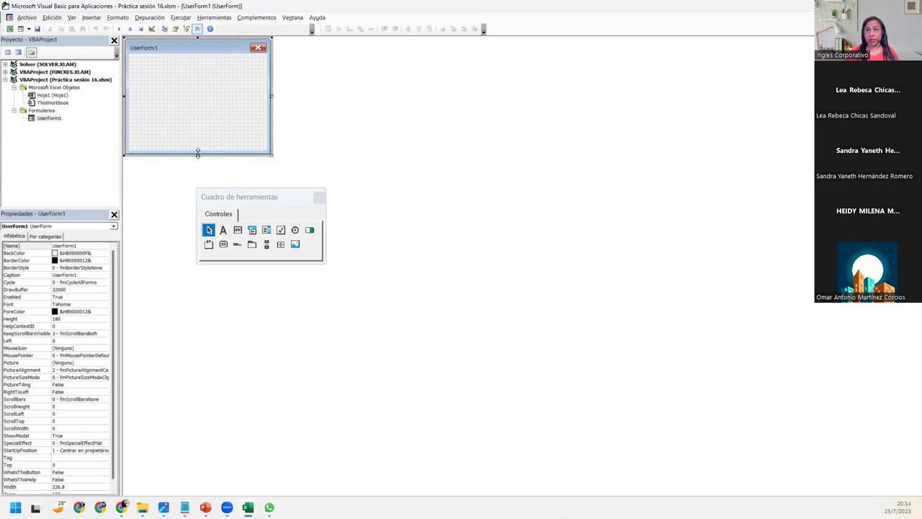
{"action": "left_click_drag", "start_coordinate": [197, 154], "coordinate": [198, 105]}
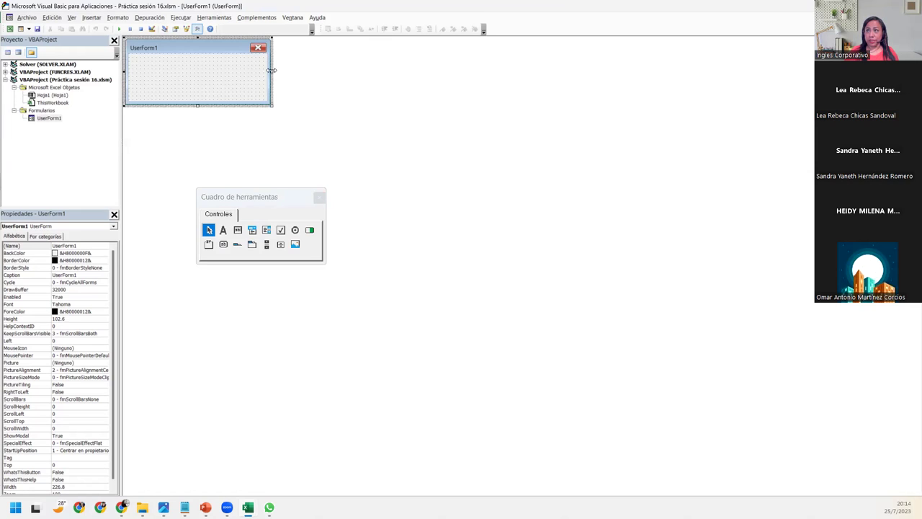
{"action": "left_click_drag", "start_coordinate": [272, 70], "coordinate": [369, 71]}
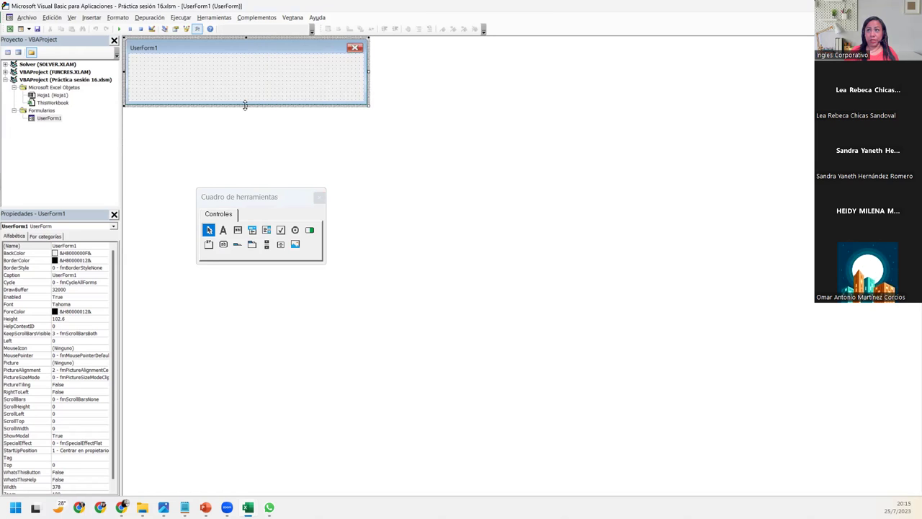
{"action": "mouse_move", "coordinate": [245, 105]}
{"action": "left_mouse_down"}
{"action": "mouse_move", "coordinate": [245, 126]}
{"action": "mouse_move", "coordinate": [247, 117]}
{"action": "left_mouse_up"}
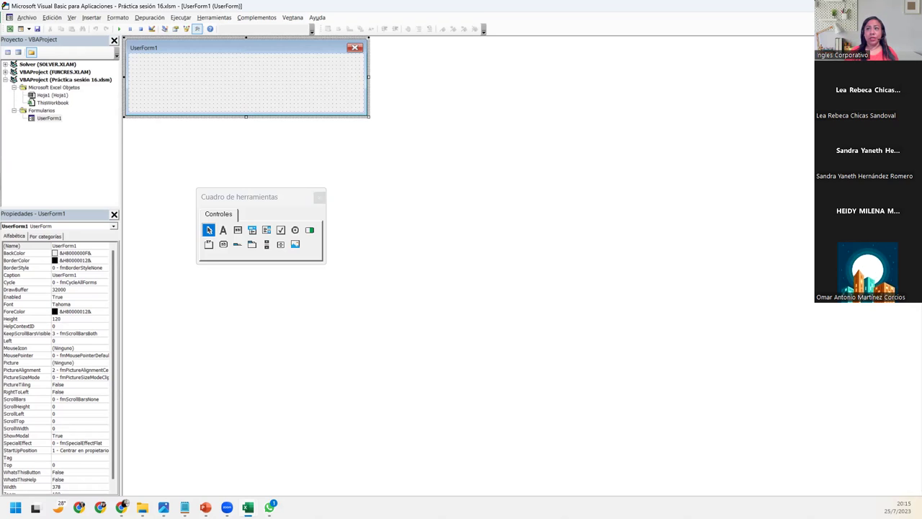
- Move the Toolbox up beside UserForm1 so the Label tool is within reach
{"action": "left_click", "coordinate": [239, 199]}
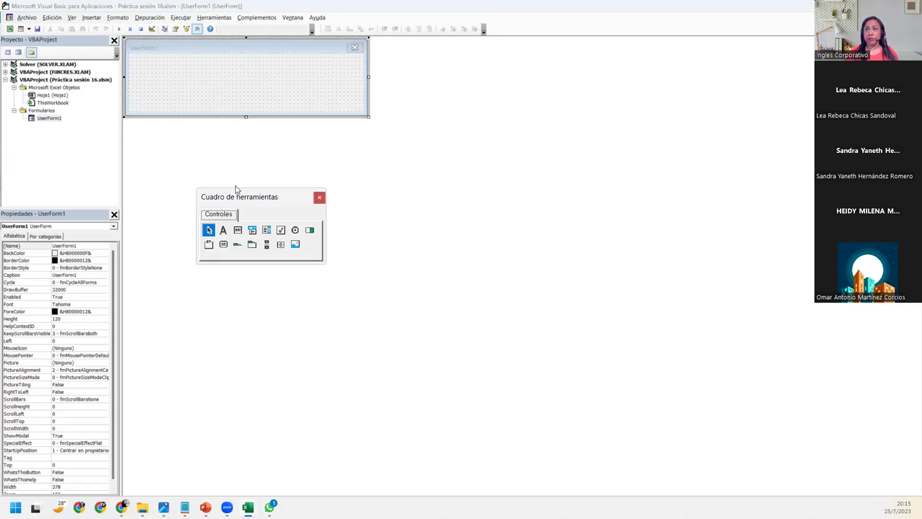
{"action": "left_click_drag", "start_coordinate": [236, 188], "coordinate": [202, 122]}
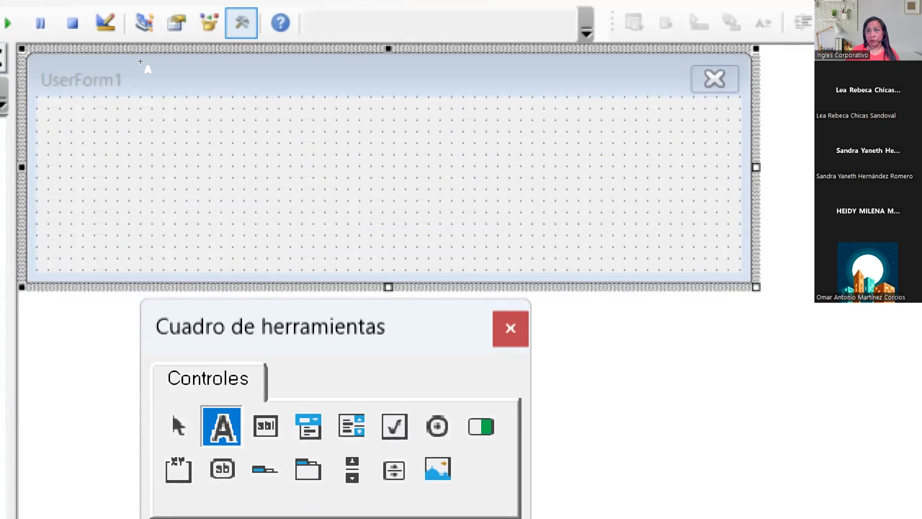
- Draw Label1 near the form's top-left and double-click it to create an empty Label1_Click procedure
{"action": "left_click_drag", "start_coordinate": [66, 116], "coordinate": [213, 158]}
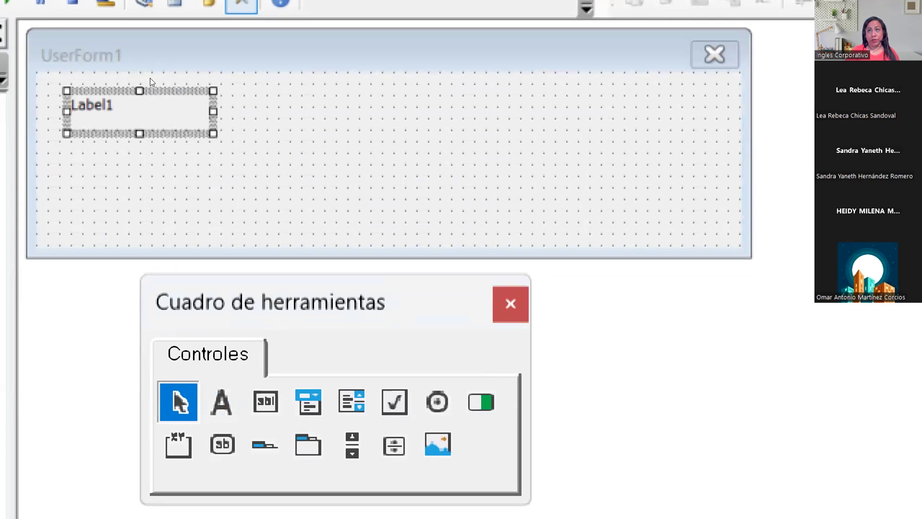
{"action": "left_click", "coordinate": [151, 67]}
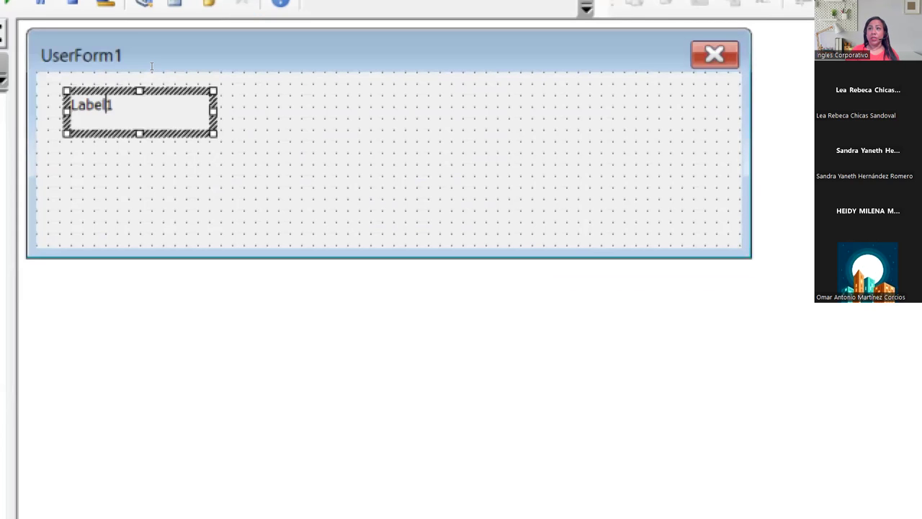
{"action": "key", "text": "Escape"}
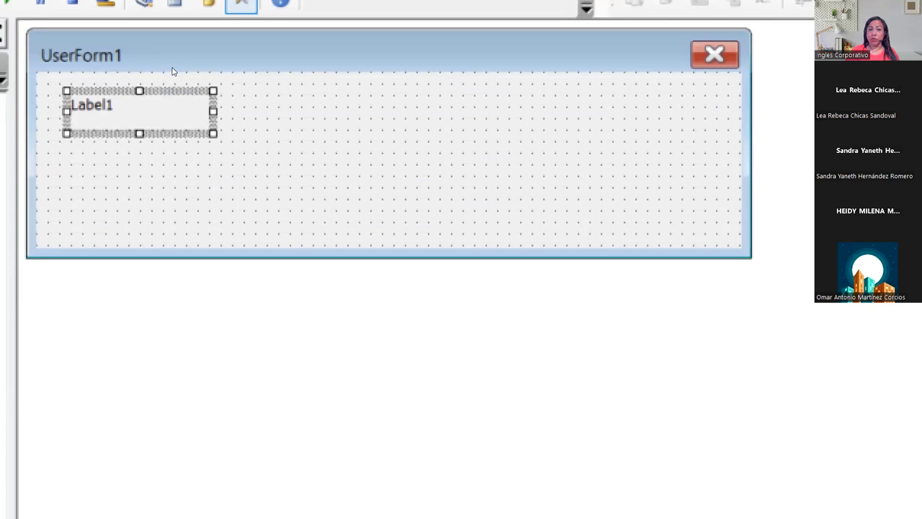
{"action": "double_click", "coordinate": [144, 108]}
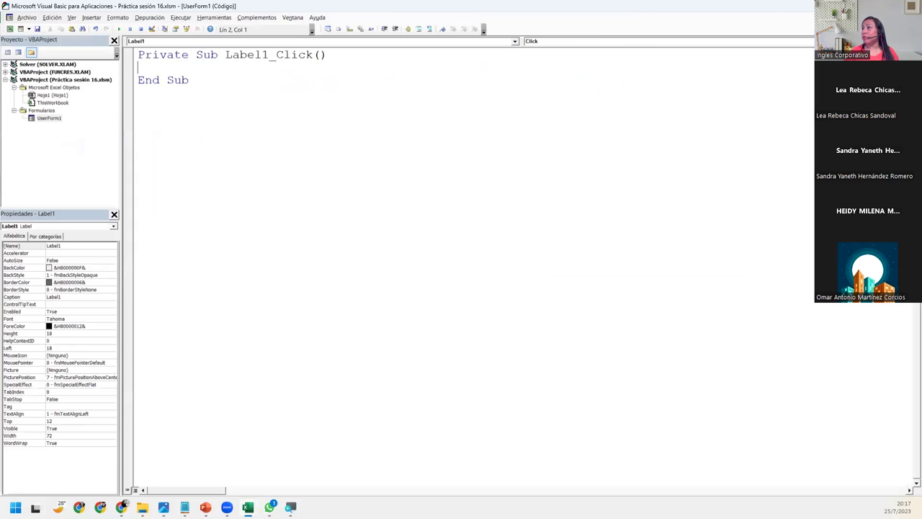
- Switch from the code window back to the UserForm1 designer with Label1 selected
{"action": "key", "text": "shift+F7"}
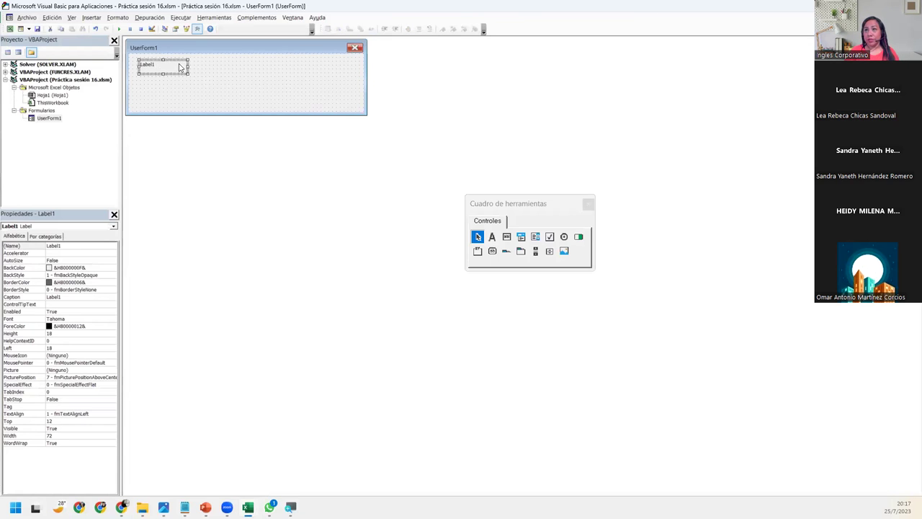
{"action": "left_click", "coordinate": [159, 73]}
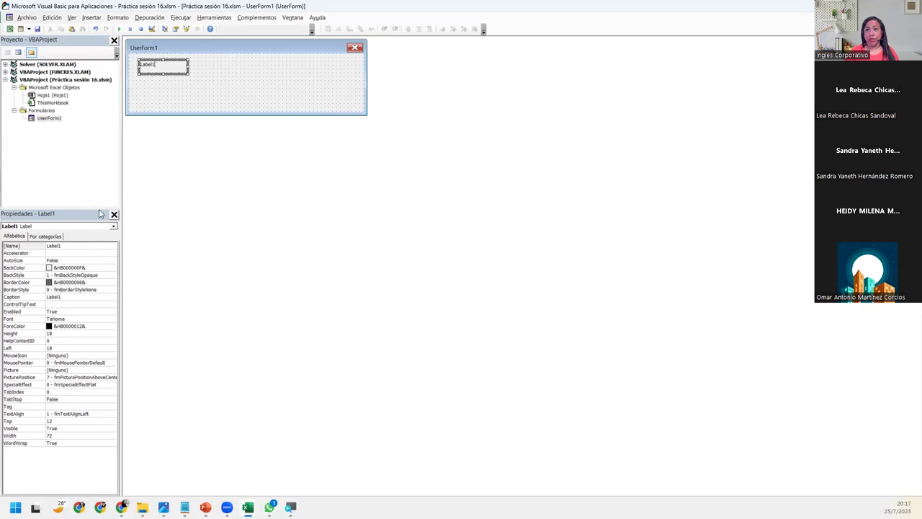
- Replace Label1's Caption property value with 'Temperatura'
{"action": "left_click", "coordinate": [71, 298]}
{"action": "double_click", "coordinate": [70, 297]}
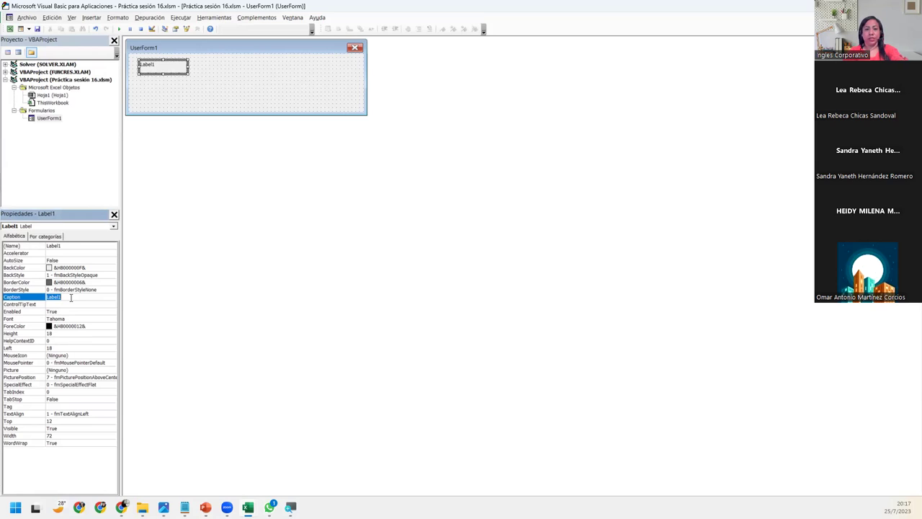
{"action": "type", "text": "T"}
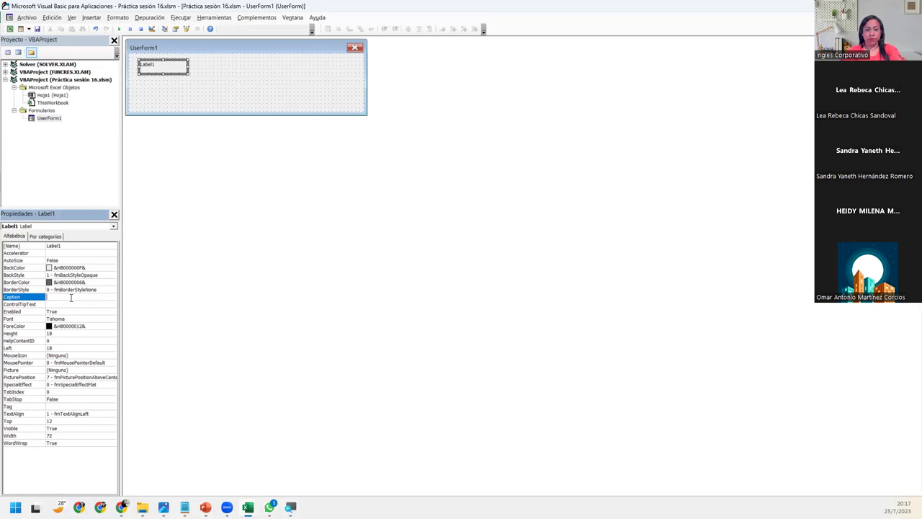
{"action": "type", "text": "EMPERAT"}
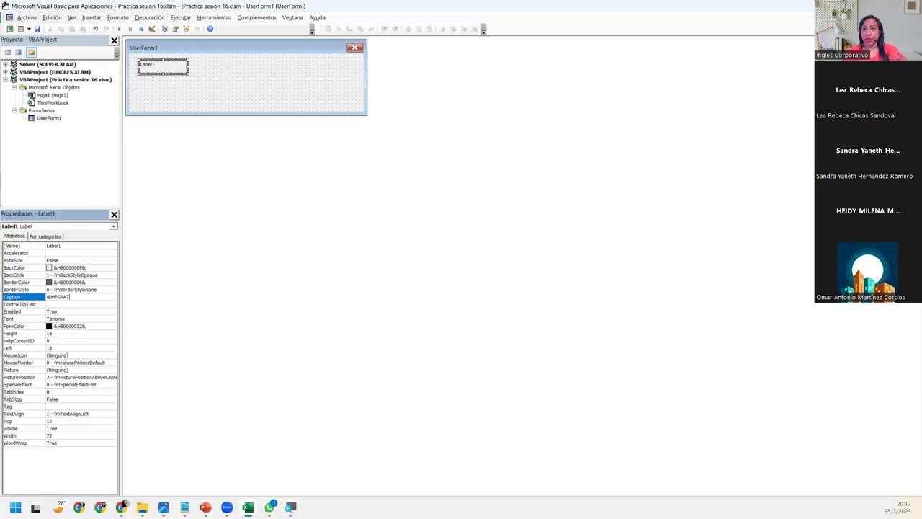
{"action": "key", "text": "BackSpace"}
{"action": "key", "text": "BackSpace"}
{"action": "key", "text": "BackSpace"}
{"action": "key", "text": "BackSpace"}
{"action": "type", "text": "Temperatura"}
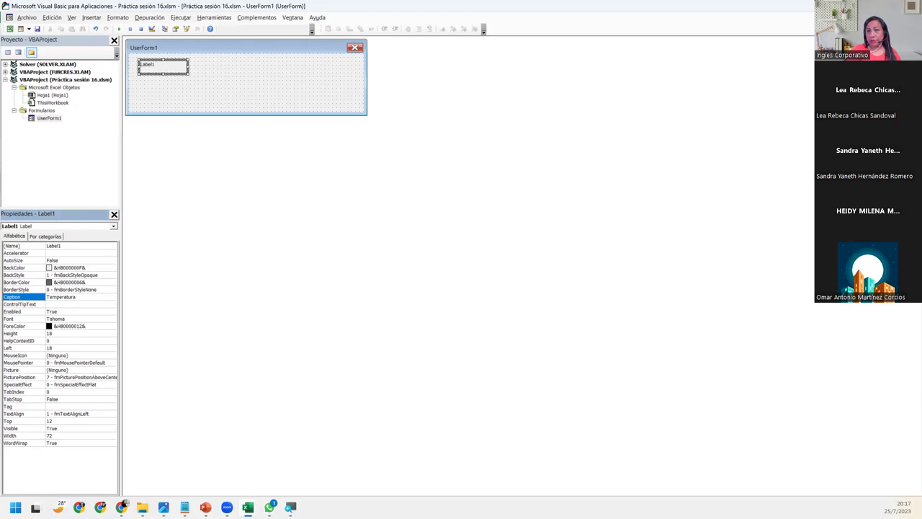
{"action": "key", "text": "Return"}
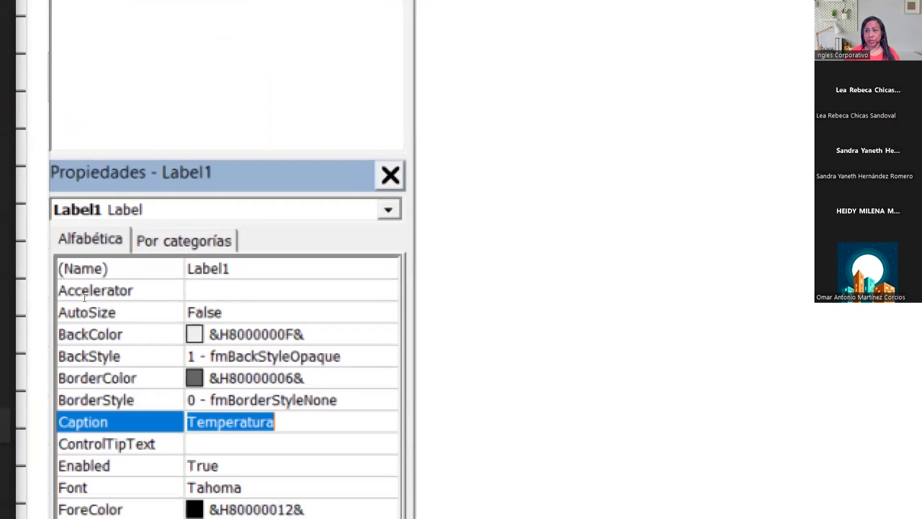
{"action": "key", "text": "End"}
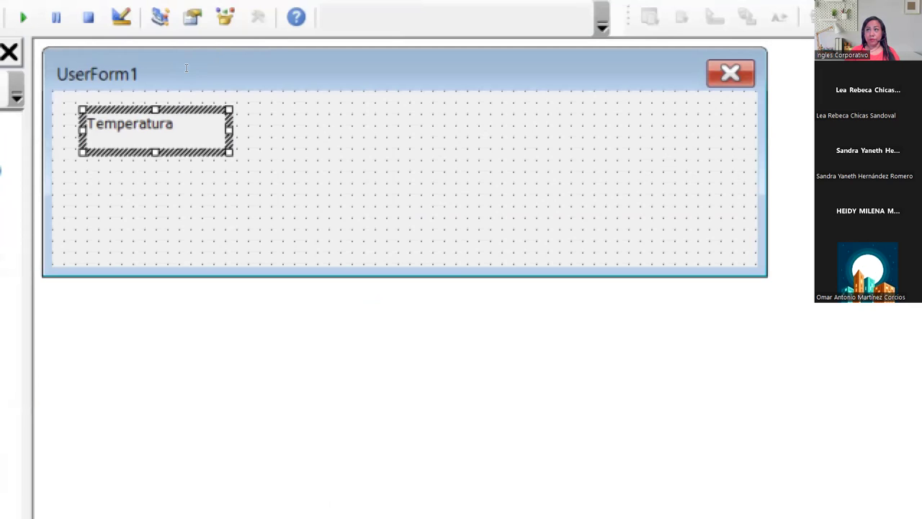
- Narrow the Temperatura label to fit its text and bring the Toolbox back beside the form
{"action": "left_click_drag", "start_coordinate": [186, 64], "coordinate": [173, 63]}
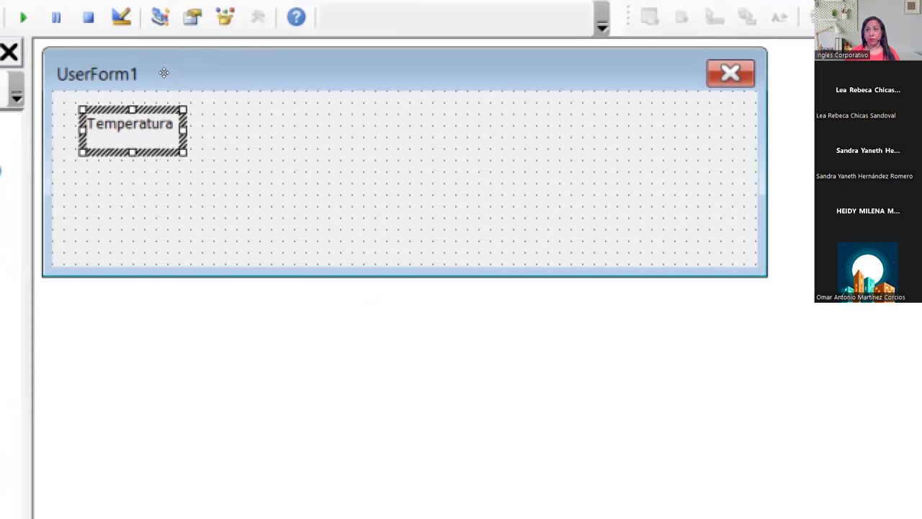
{"action": "left_click", "coordinate": [207, 93]}
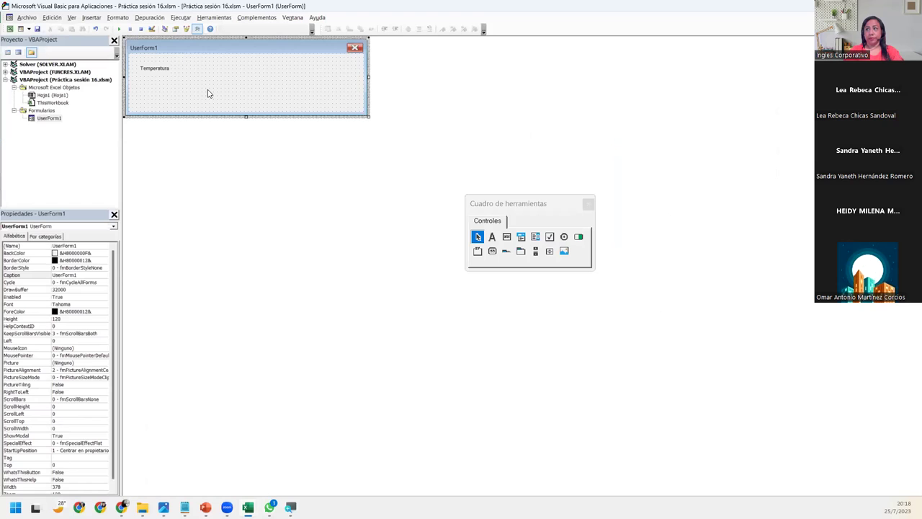
{"action": "left_click_drag", "start_coordinate": [499, 205], "coordinate": [222, 112]}
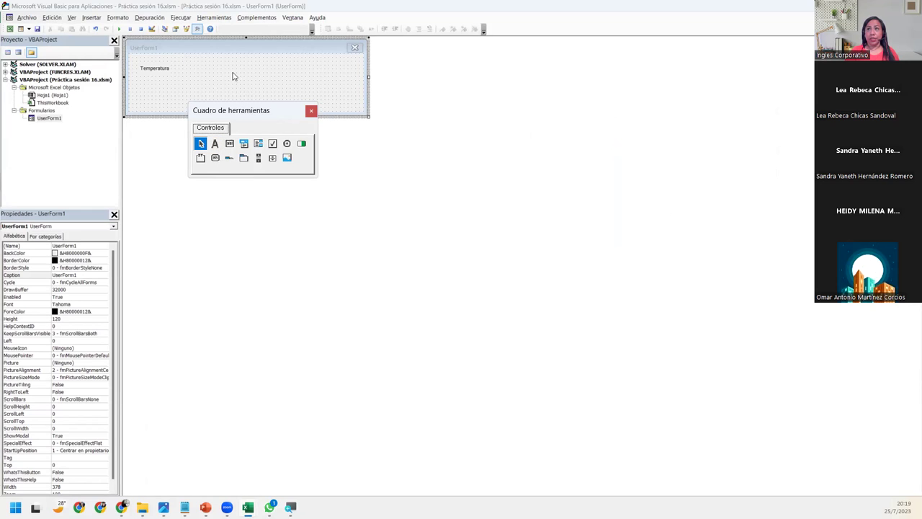
{"action": "left_click", "coordinate": [210, 17]}
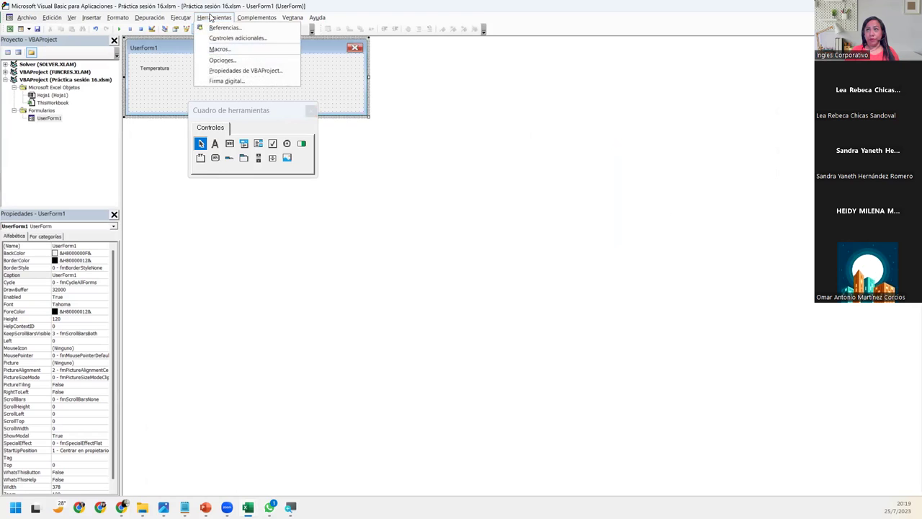
{"action": "left_click", "coordinate": [239, 113]}
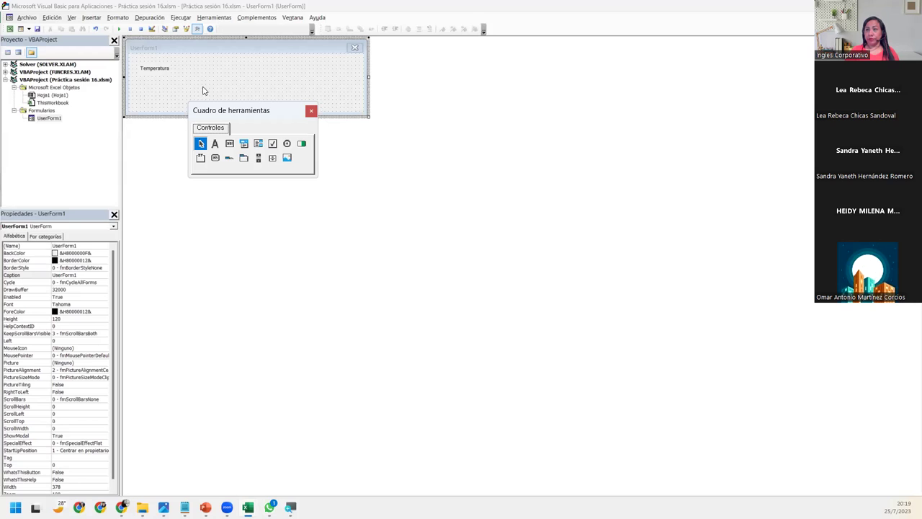
{"action": "left_click", "coordinate": [166, 72]}
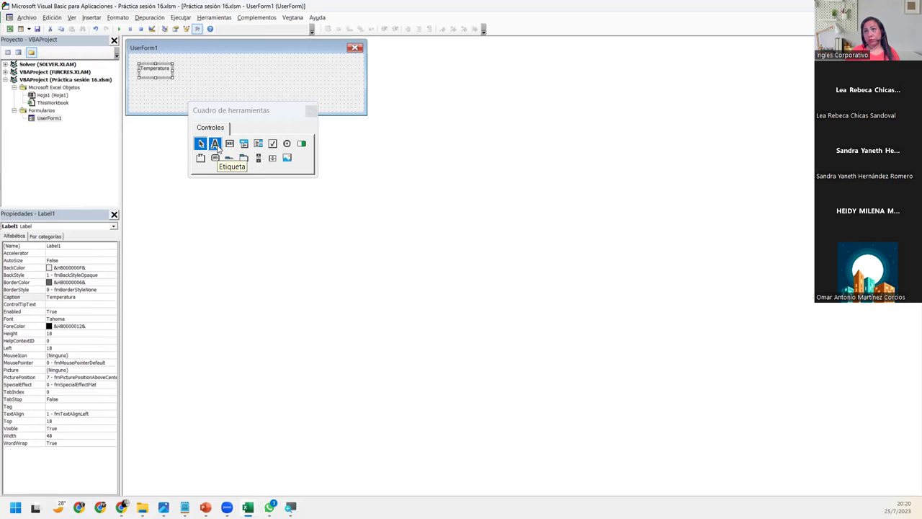
- Draw an empty text box to the right of the Temperatura label on UserForm1
{"action": "left_click", "coordinate": [193, 81]}
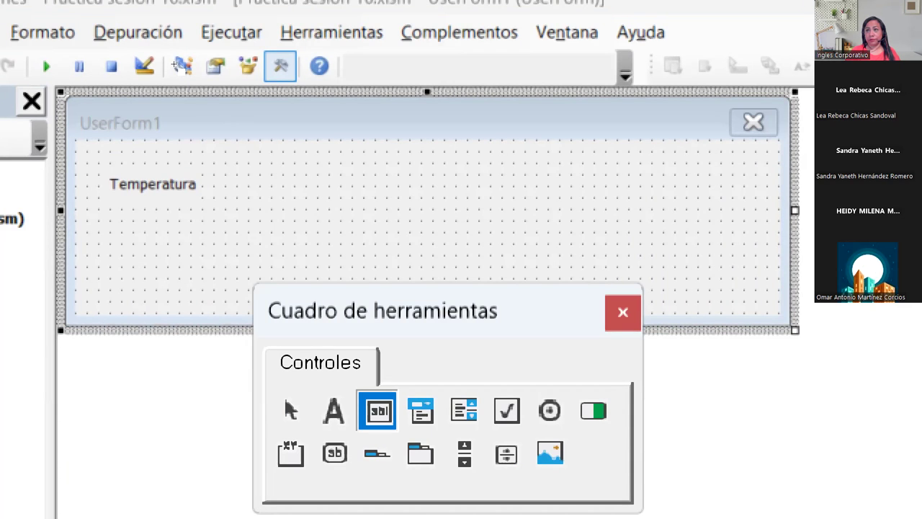
{"action": "left_click", "coordinate": [210, 171]}
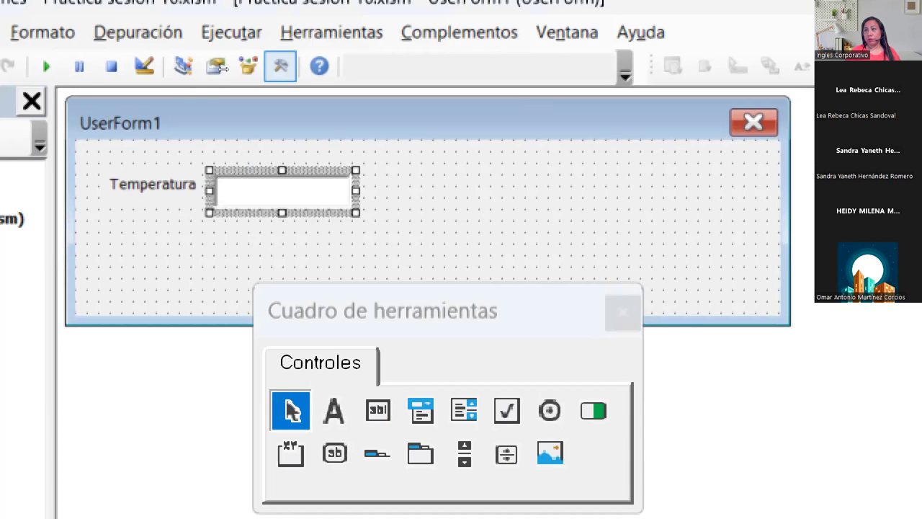
{"action": "left_click", "coordinate": [173, 92]}
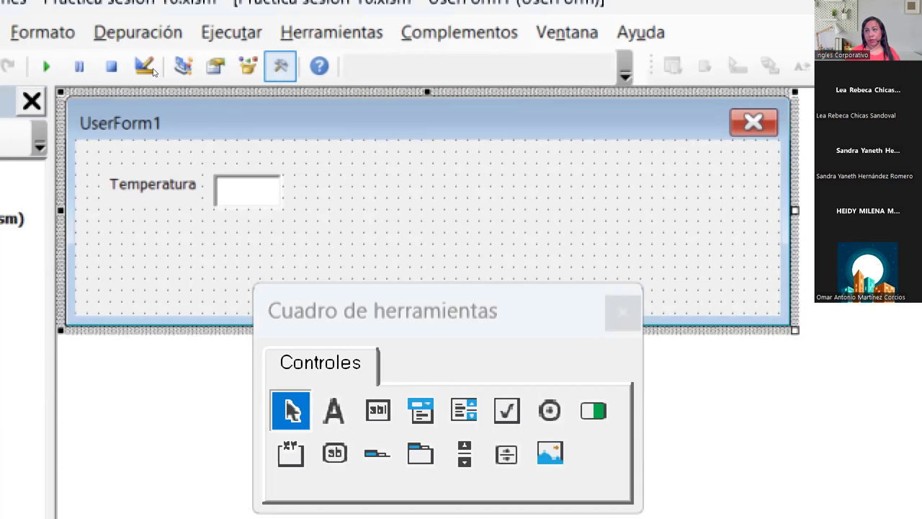
{"action": "key", "text": "Tab"}
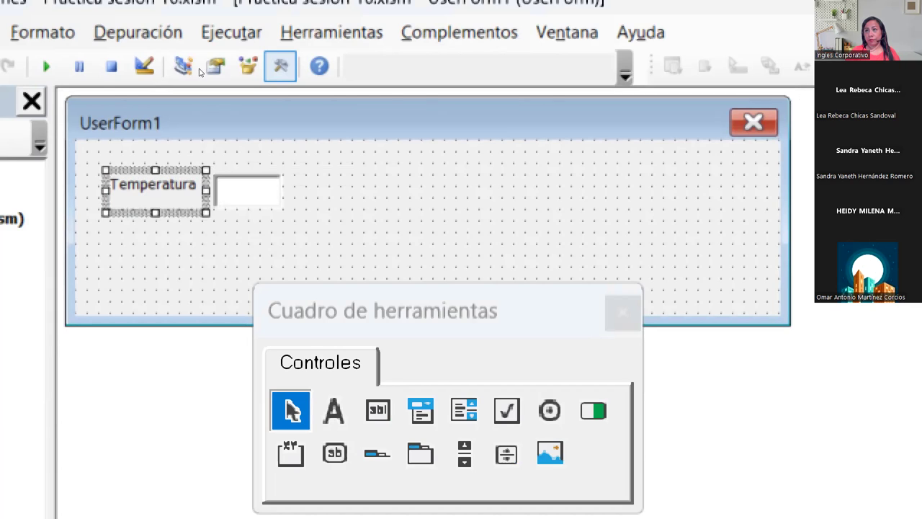
{"action": "key", "text": "Tab"}
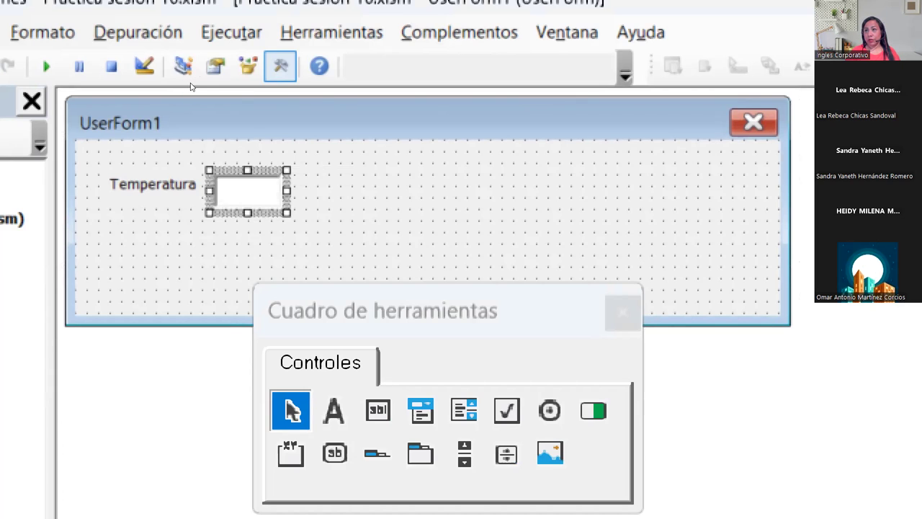
{"action": "key", "text": "Escape"}
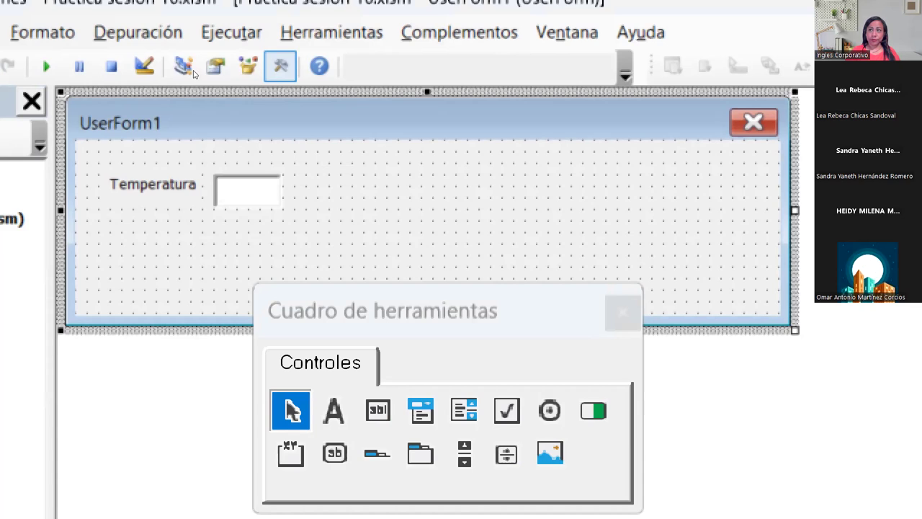
{"action": "left_click", "coordinate": [377, 410]}
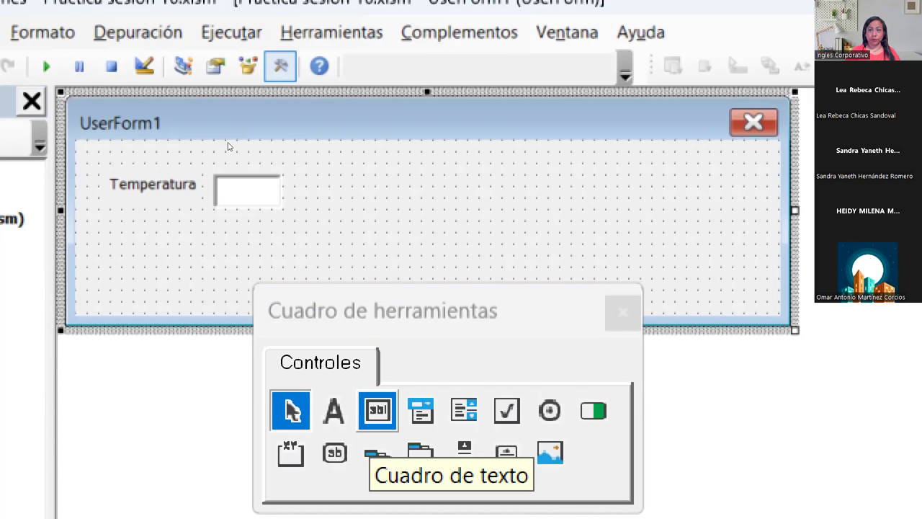
{"action": "left_click", "coordinate": [377, 410]}
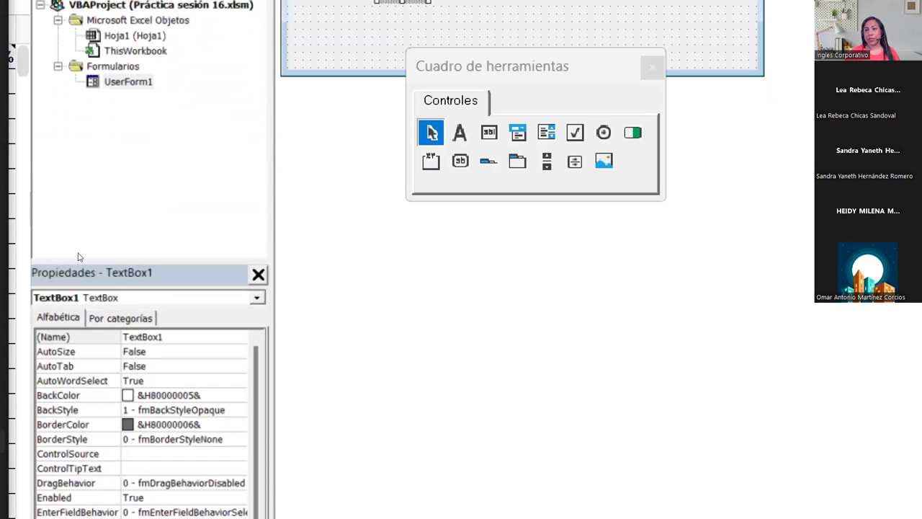
- Change the text box's (Name) property from TextBox1 to TxtTemperatura
{"action": "key", "text": "F4"}
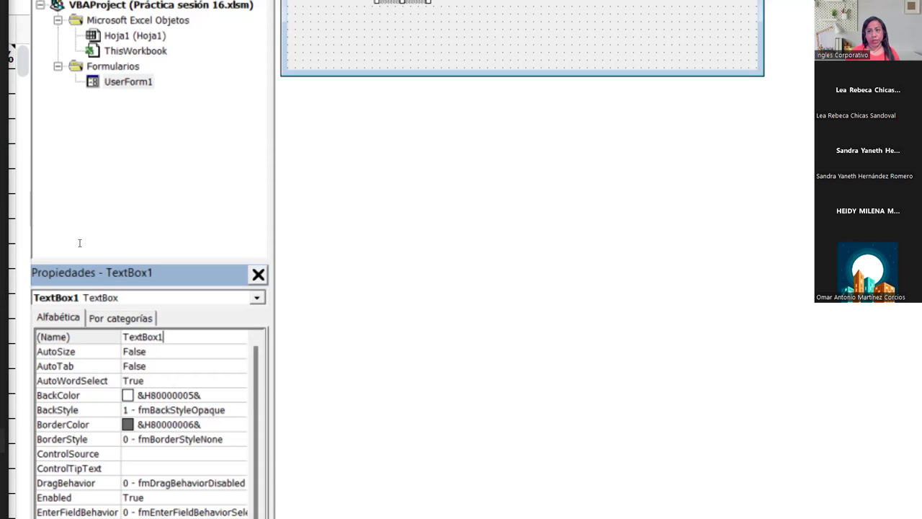
{"action": "key", "text": "shift+Home"}
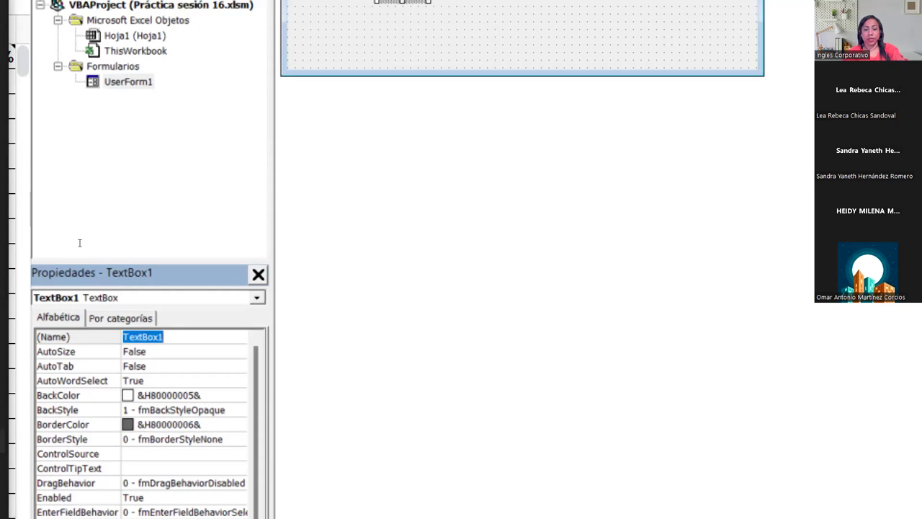
{"action": "type", "text": "Txt"}
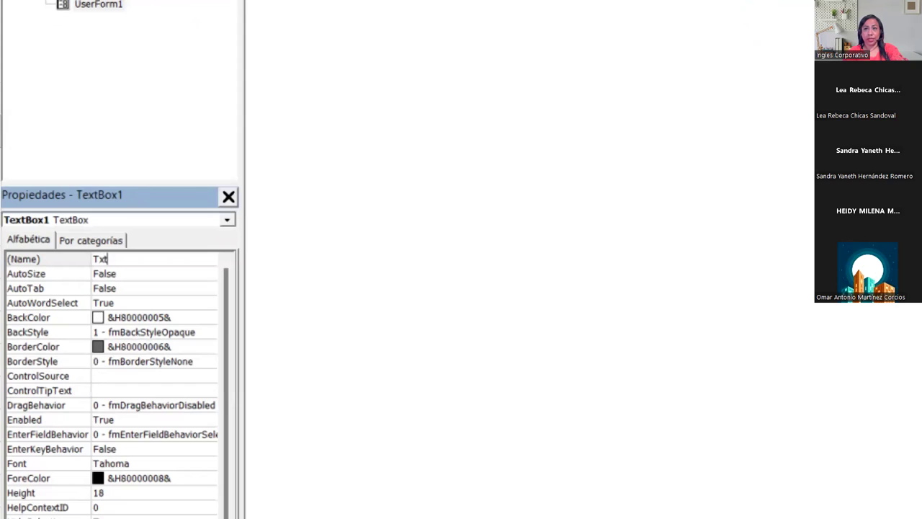
{"action": "type", "text": "Temperatura"}
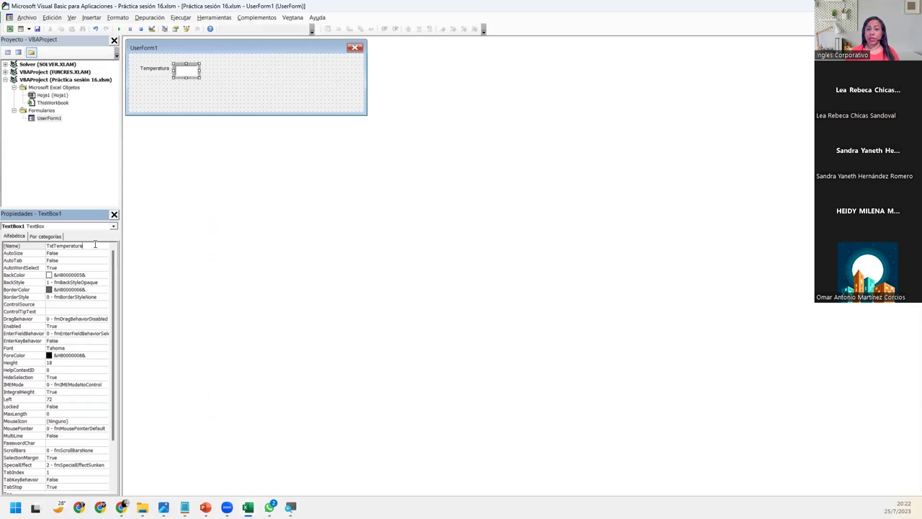
{"action": "key", "text": "Return"}
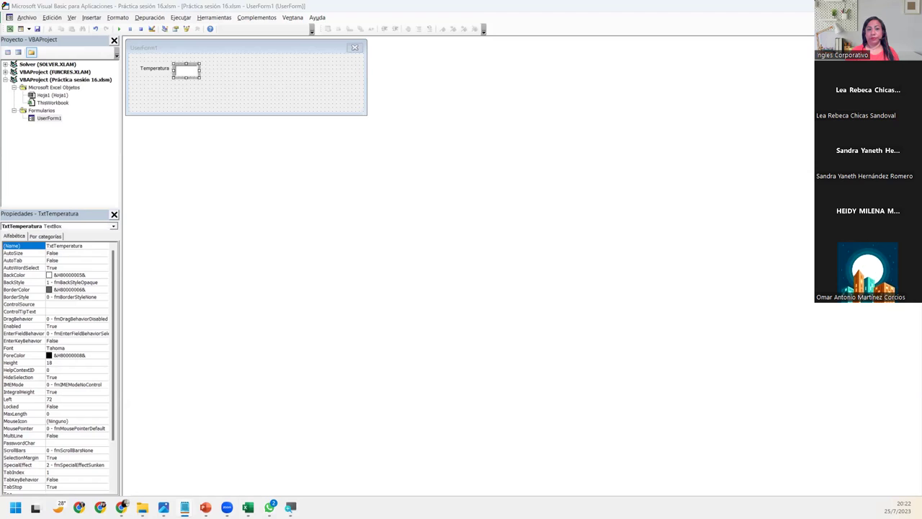
- Move the Toolbox near the form, then draw a combo box right of the text box and widen it
{"action": "left_click", "coordinate": [205, 75]}
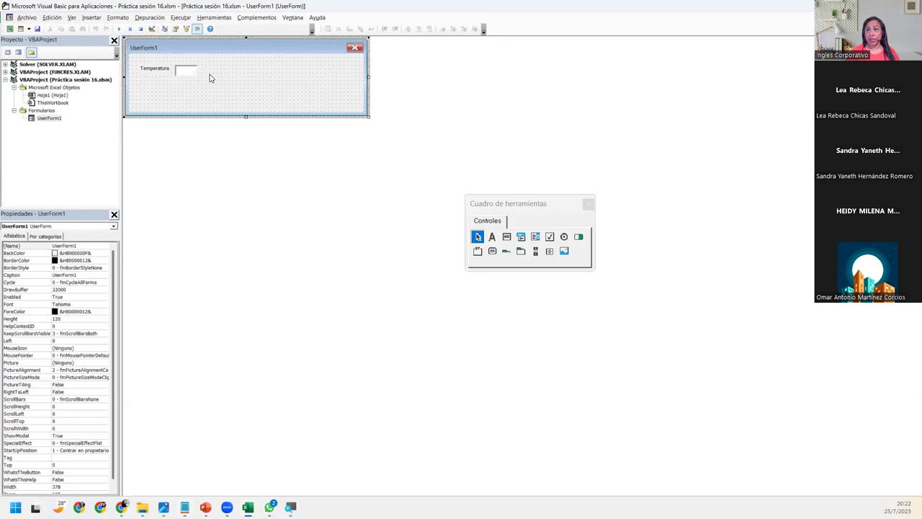
{"action": "left_click", "coordinate": [492, 208]}
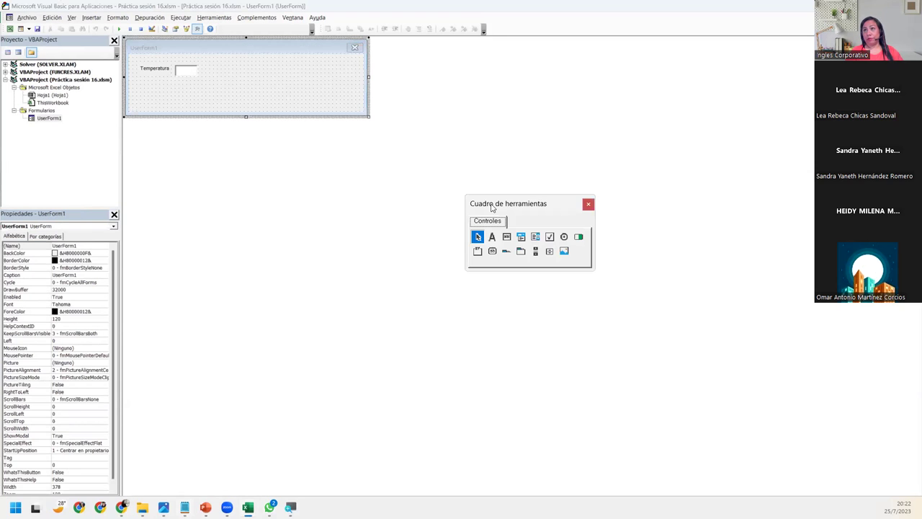
{"action": "left_click_drag", "start_coordinate": [492, 207], "coordinate": [211, 134]}
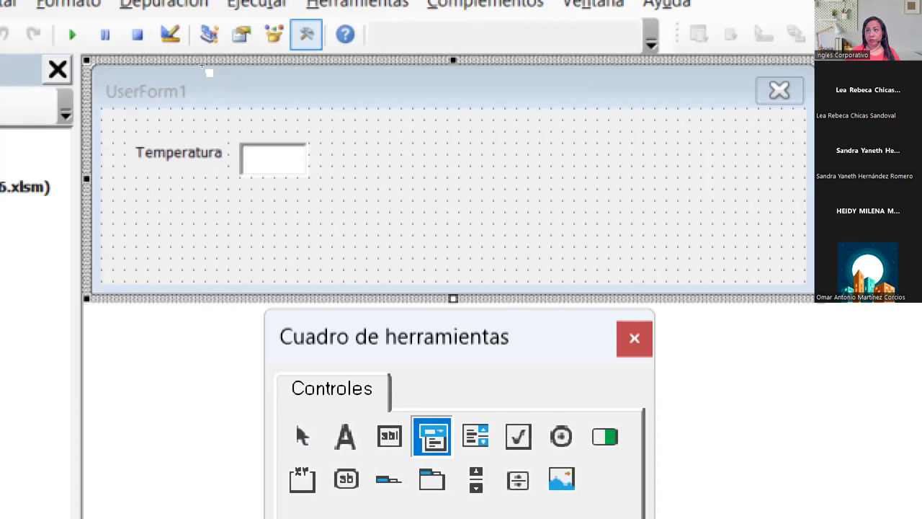
{"action": "left_click_drag", "start_coordinate": [315, 138], "coordinate": [462, 181]}
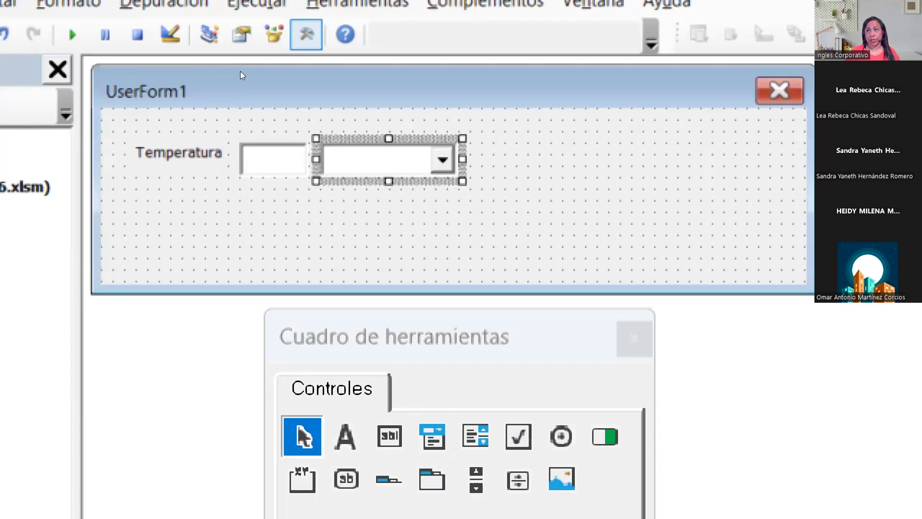
{"action": "left_click_drag", "start_coordinate": [463, 159], "coordinate": [508, 159]}
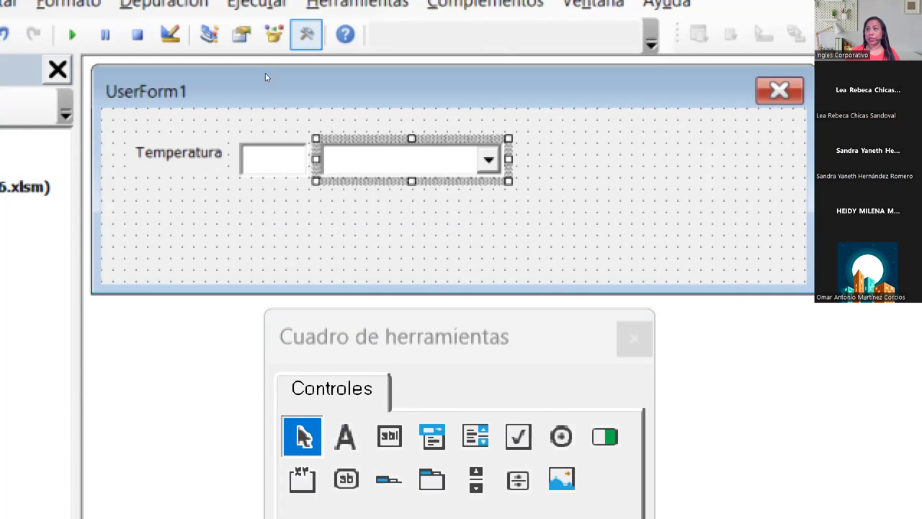
{"action": "left_click", "coordinate": [231, 83]}
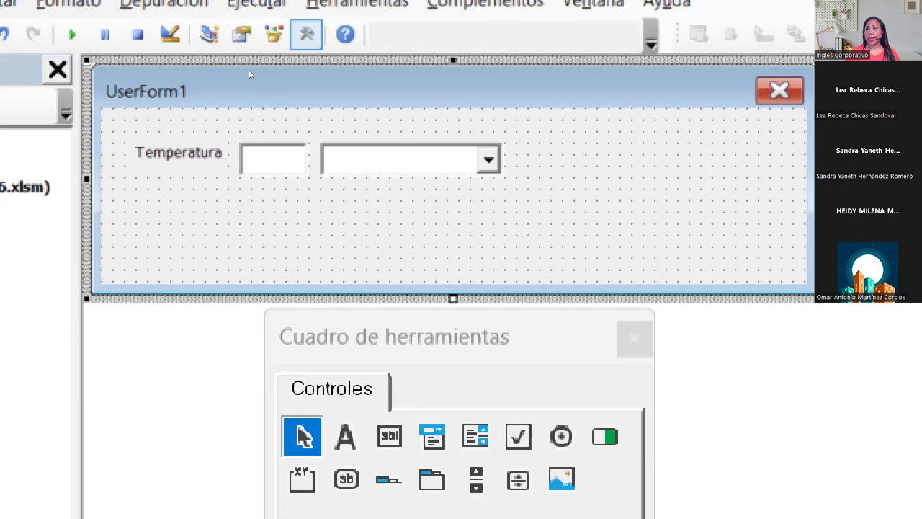
- Change the combo box's (Name) property from ComboBox1 to CmbTemperatura
{"action": "key", "text": "Tab"}
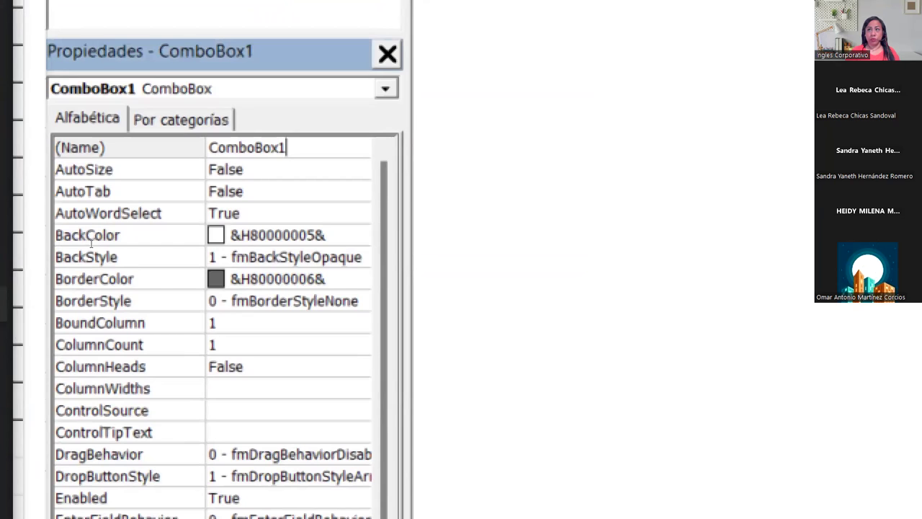
{"action": "key", "text": "shift+Left"}
{"action": "key", "text": "shift+Left"}
{"action": "key", "text": "shift+Left"}
{"action": "key", "text": "shift+Left"}
{"action": "key", "text": "shift+Left"}
{"action": "key", "text": "shift+Left"}
{"action": "key", "text": "shift+Left"}
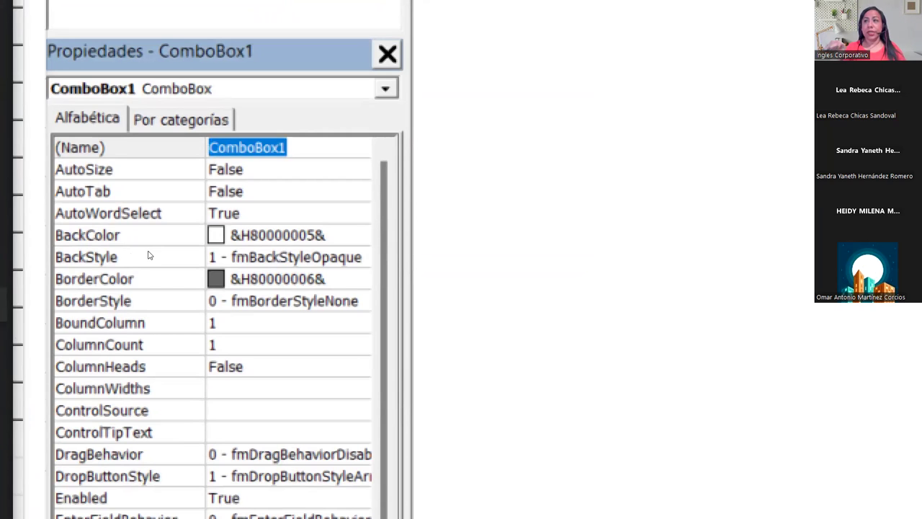
{"action": "type", "text": "C"}
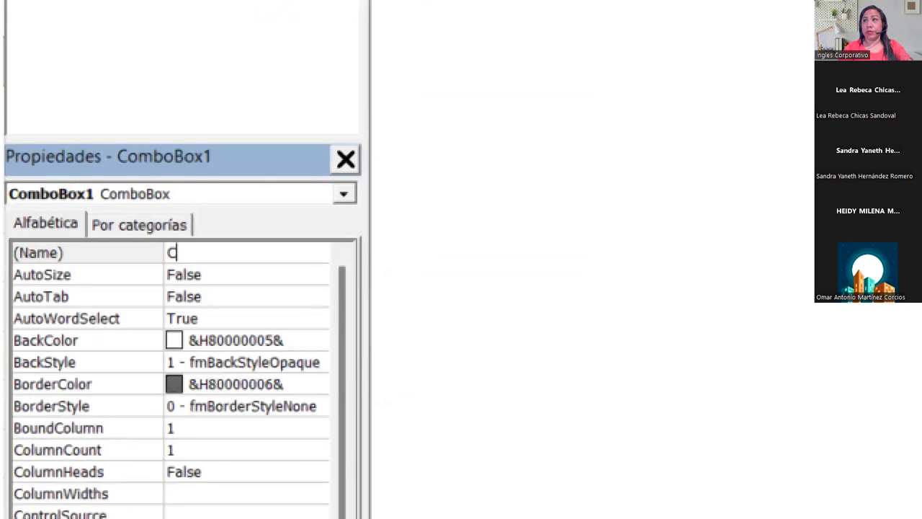
{"action": "type", "text": "mb"}
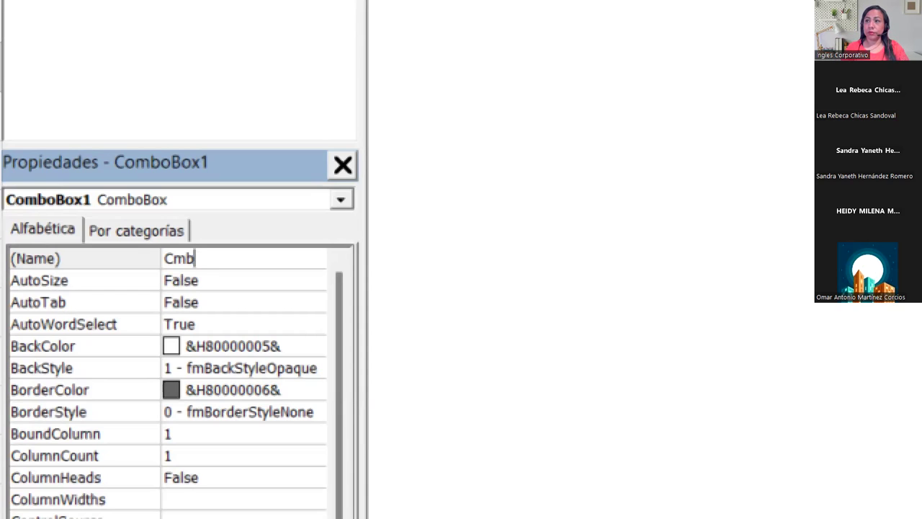
{"action": "type", "text": "Teme"}
{"action": "key", "text": "BackSpace"}
{"action": "type", "text": "peratura"}
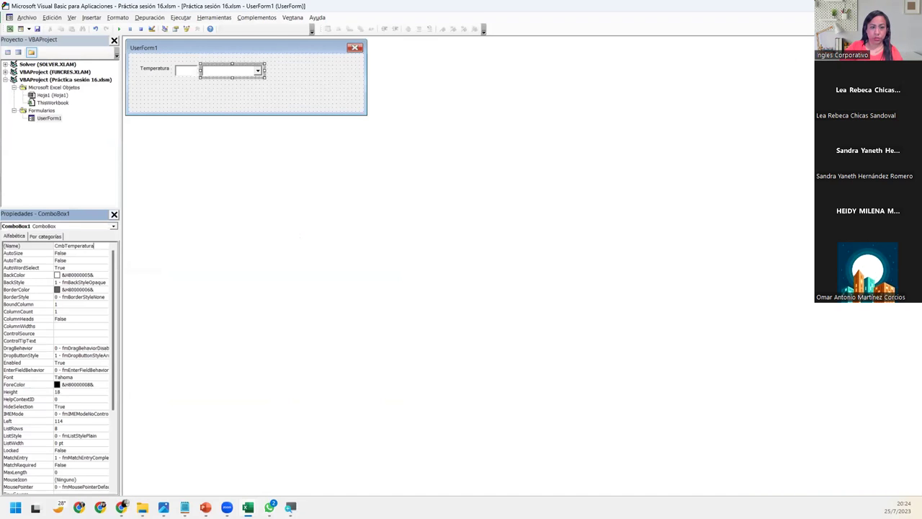
{"action": "key", "text": "Return"}
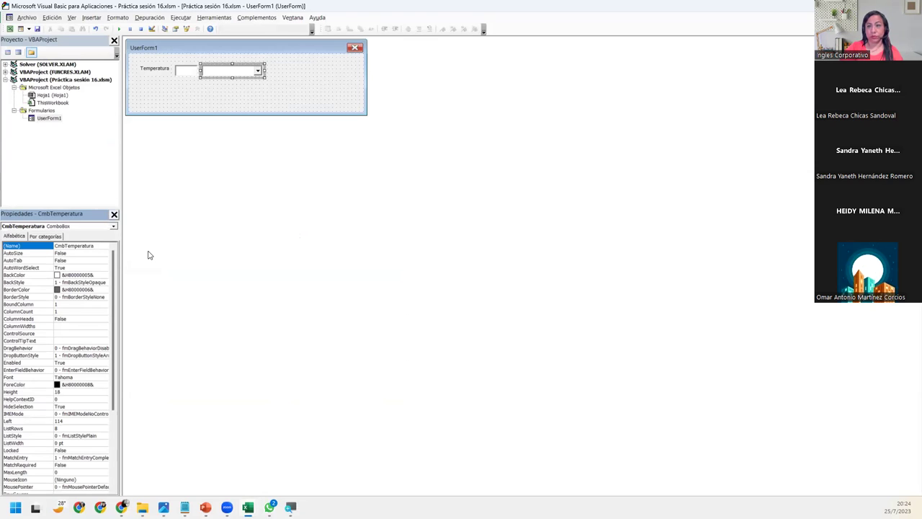
- Replace 'Temperatura' in the combo box name with 'Tipo' to make it CmbTipo, then select the text box
{"action": "left_click", "coordinate": [77, 247]}
{"action": "left_click_drag", "start_coordinate": [94, 247], "coordinate": [68, 246]}
{"action": "type", "text": "Tipo"}
{"action": "key", "text": "Return"}
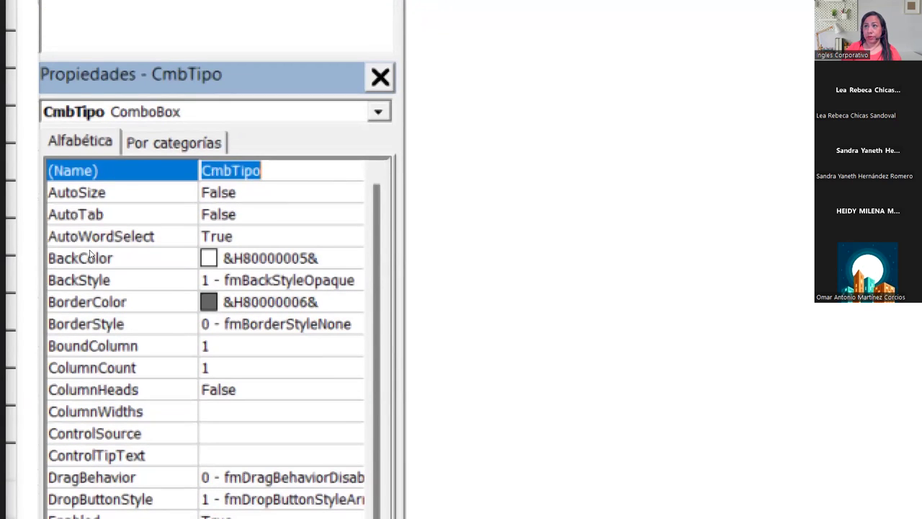
{"action": "key", "text": "End"}
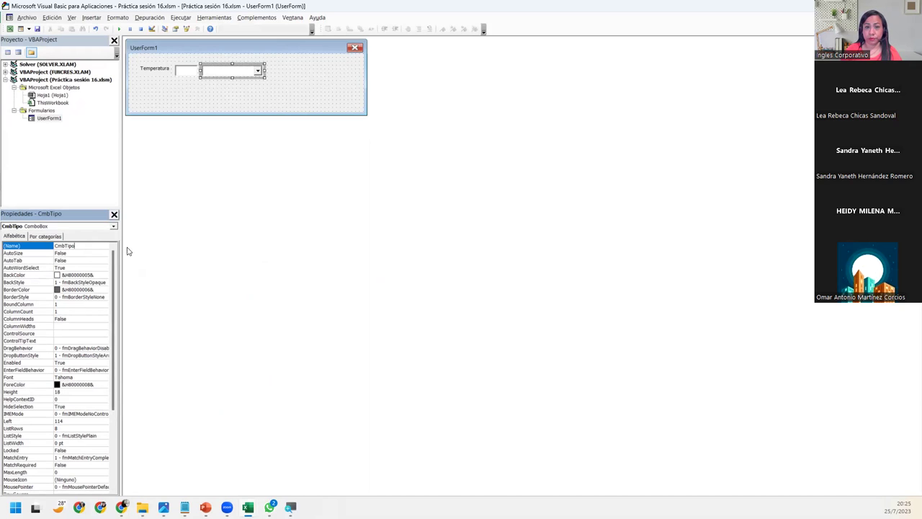
{"action": "left_click", "coordinate": [190, 74]}
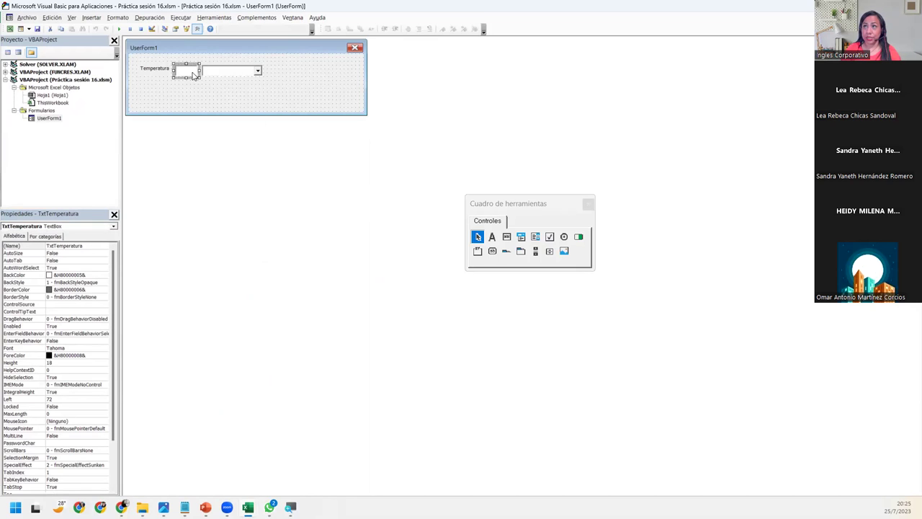
- Check the TxtTemperatura and CmbTipo names, then select UserForm1 to bring up the Toolbox
{"action": "left_click", "coordinate": [84, 247]}
{"action": "left_click", "coordinate": [232, 72]}
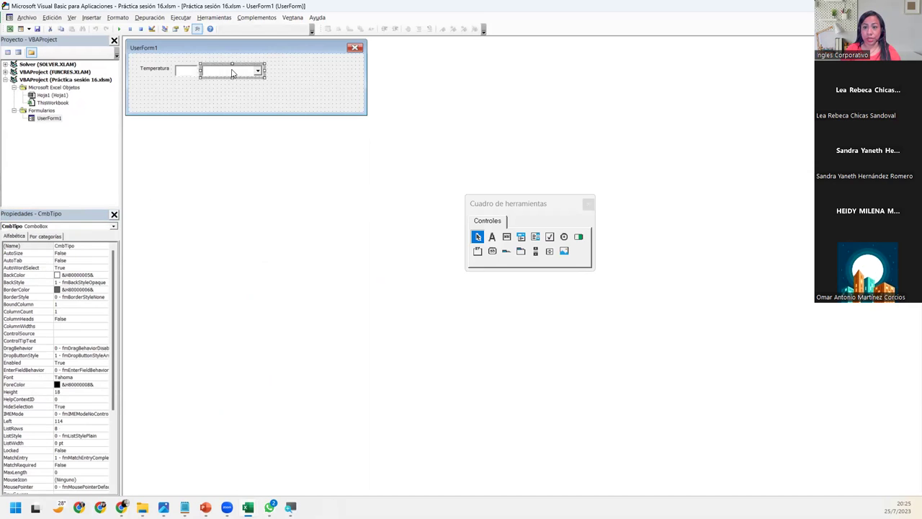
{"action": "left_click", "coordinate": [84, 247]}
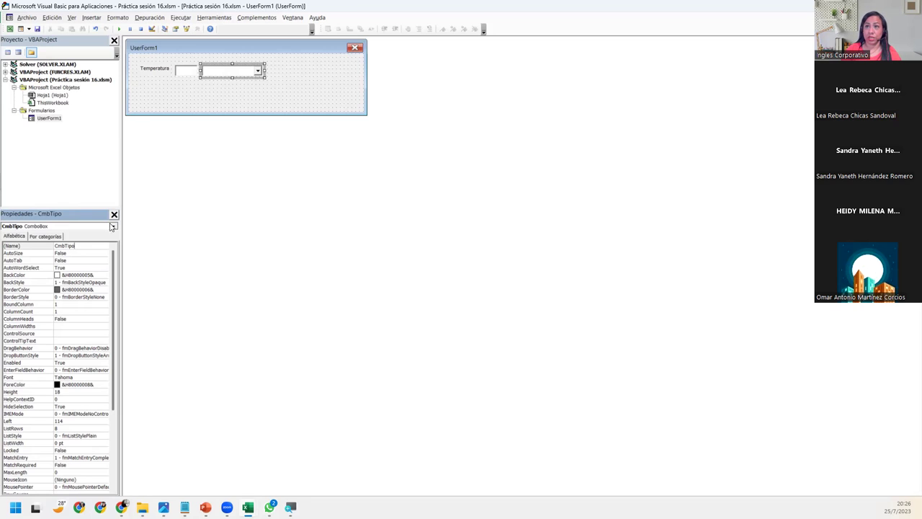
{"action": "left_click", "coordinate": [303, 91]}
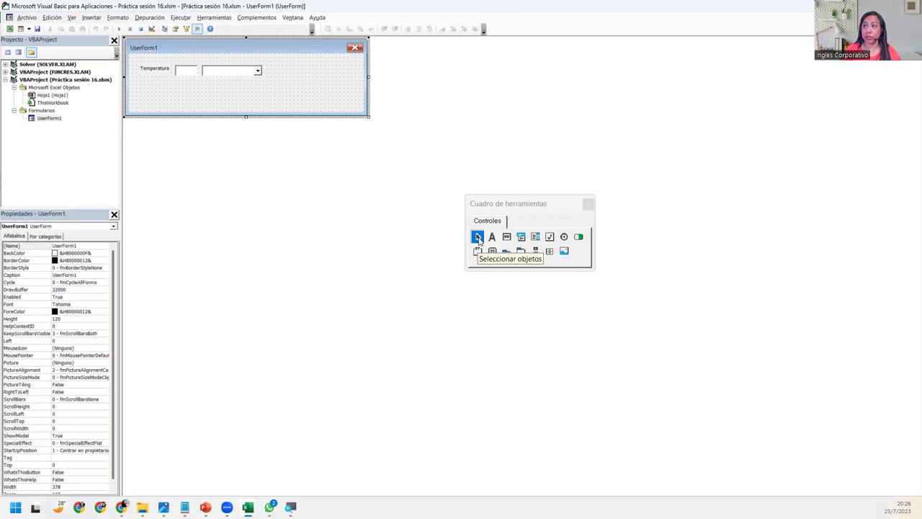
- Activate the Toolbox and drag it aside, away from UserForm1
{"action": "left_click", "coordinate": [478, 240]}
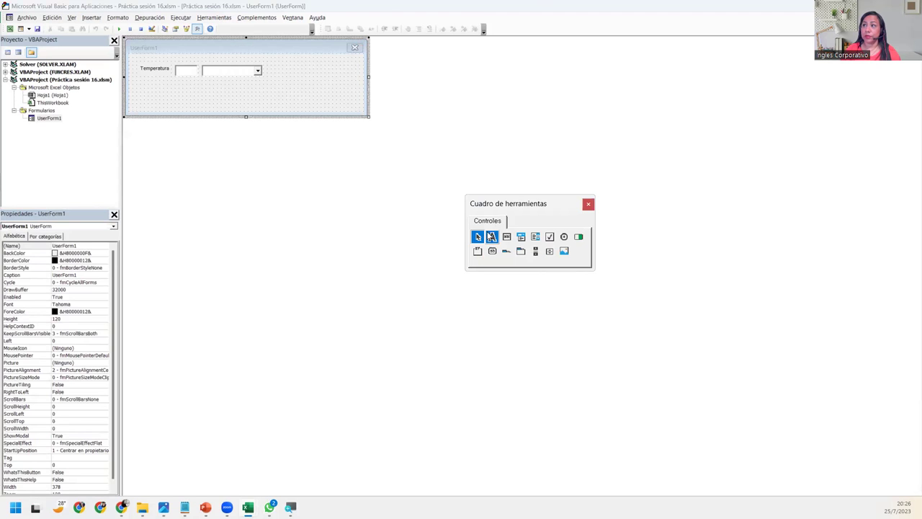
{"action": "left_click_drag", "start_coordinate": [501, 206], "coordinate": [199, 128]}
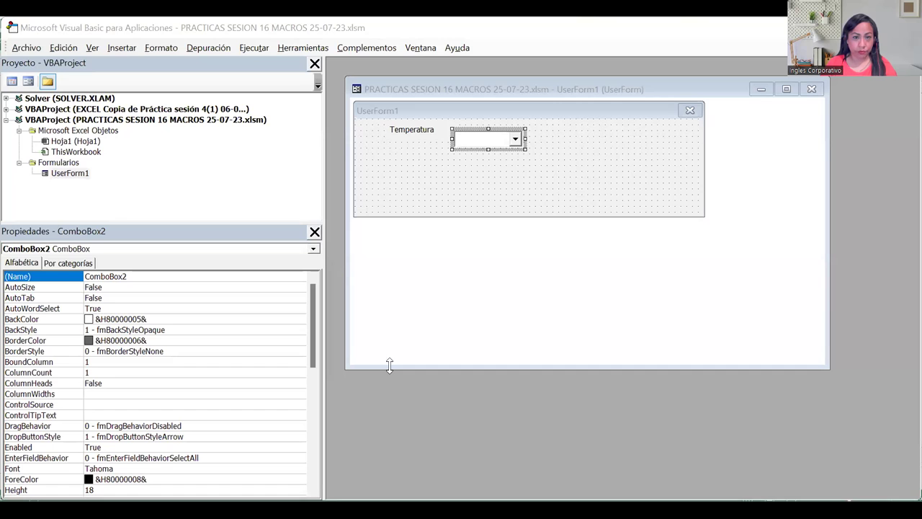
- Select the combo box and the form in turn, viewing the combo box's shortcut menu
{"action": "left_click", "coordinate": [518, 144]}
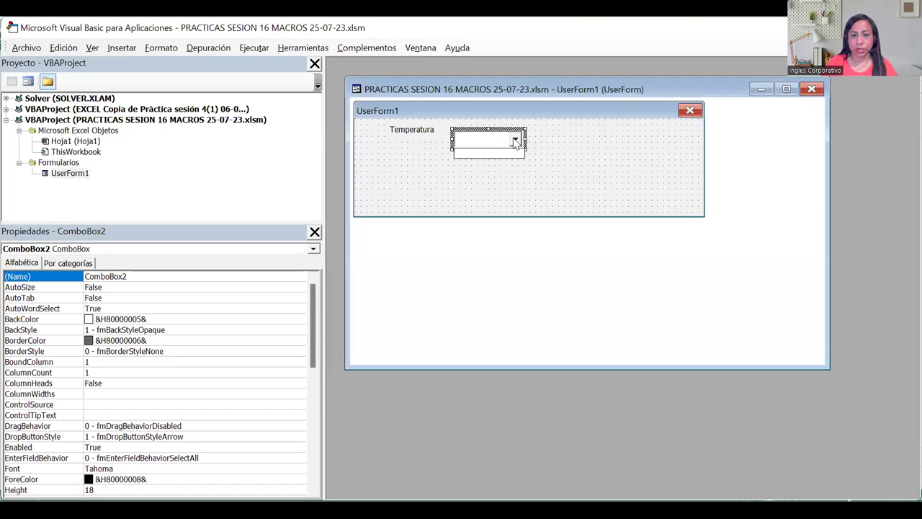
{"action": "right_click", "coordinate": [471, 145]}
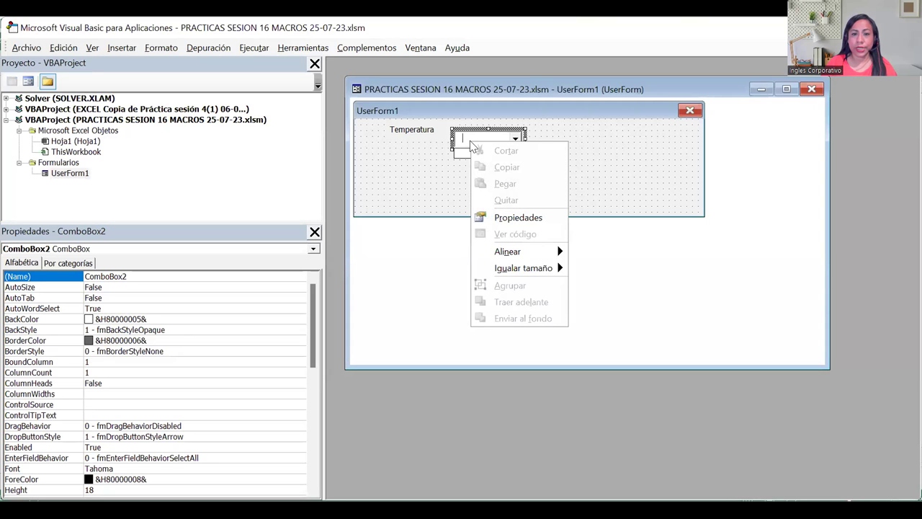
{"action": "left_click", "coordinate": [596, 162]}
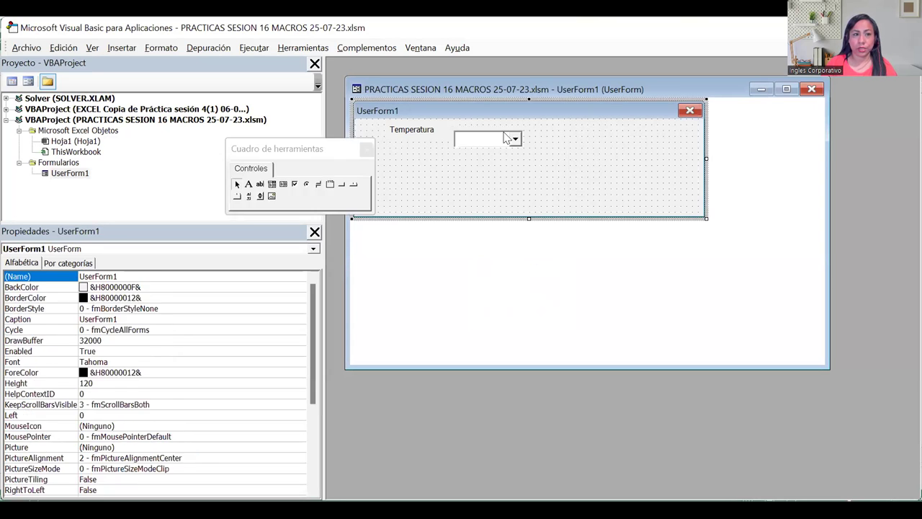
{"action": "left_click", "coordinate": [502, 139]}
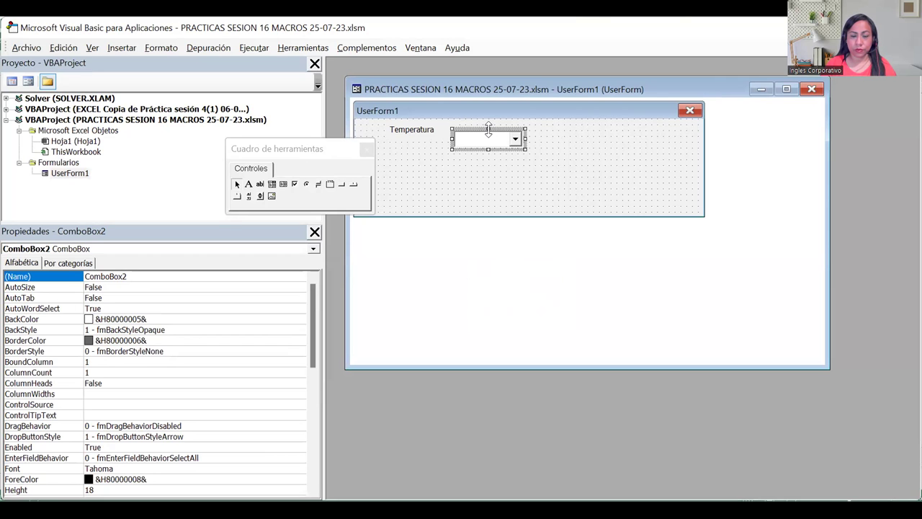
{"action": "left_click", "coordinate": [489, 129]}
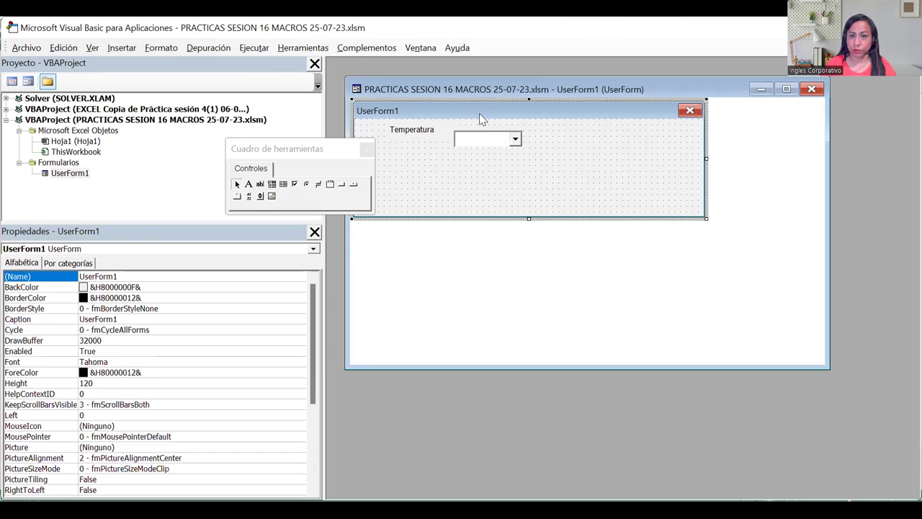
{"action": "left_click", "coordinate": [473, 137]}
- View the ComboBox1_Change and UserForm_Click code, then delete the combo box from UserForm1
{"action": "double_click", "coordinate": [475, 138]}
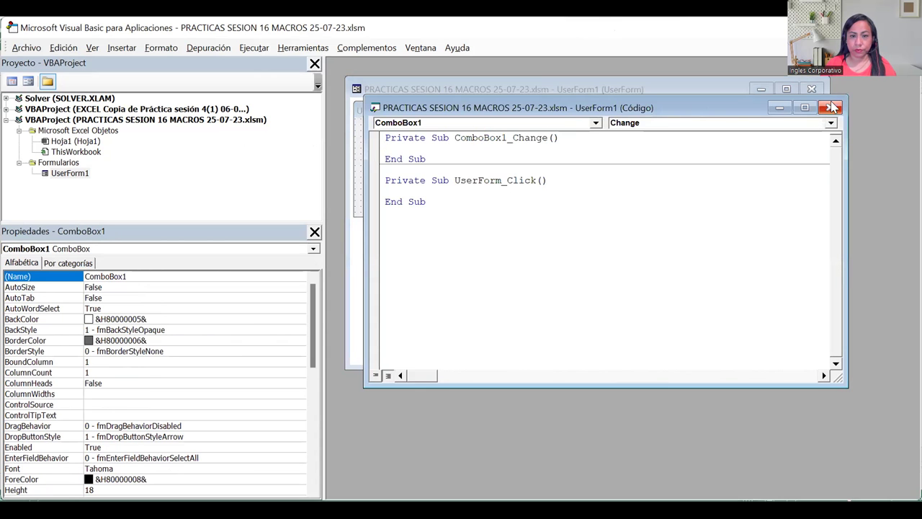
{"action": "left_click", "coordinate": [829, 107]}
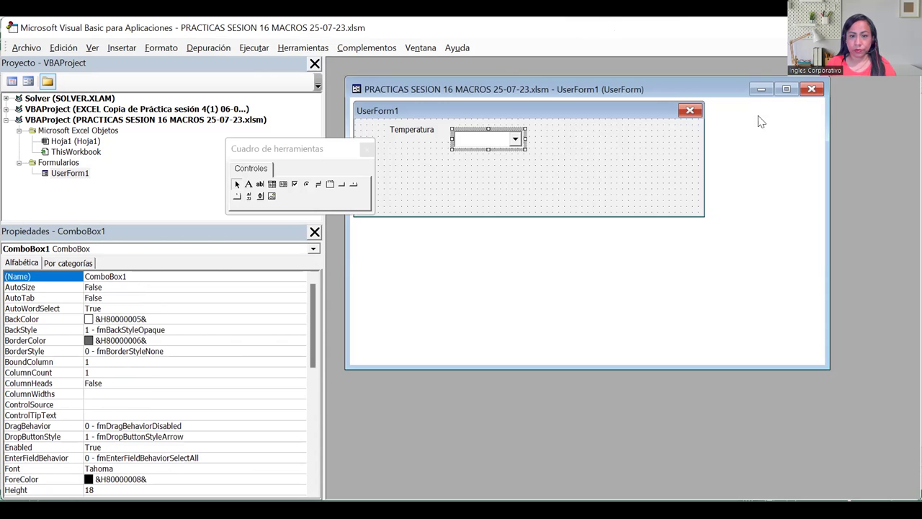
{"action": "left_click", "coordinate": [479, 129]}
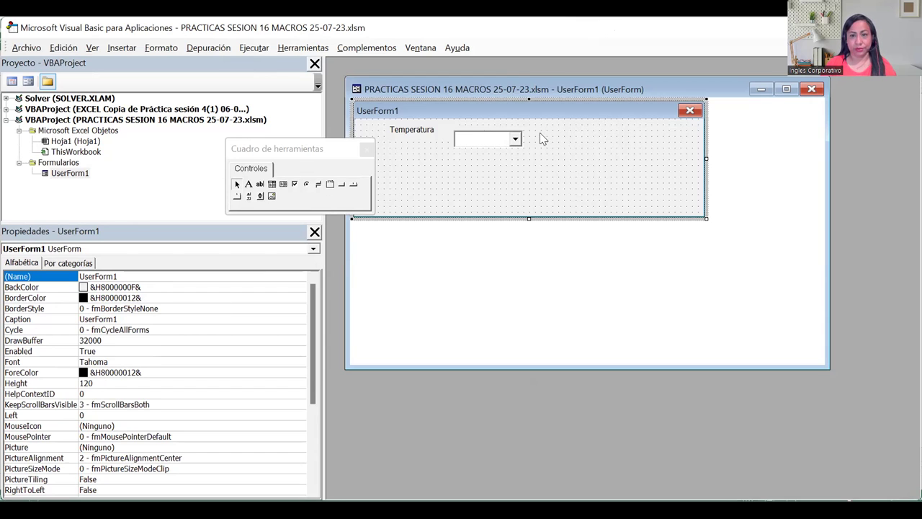
{"action": "double_click", "coordinate": [485, 130]}
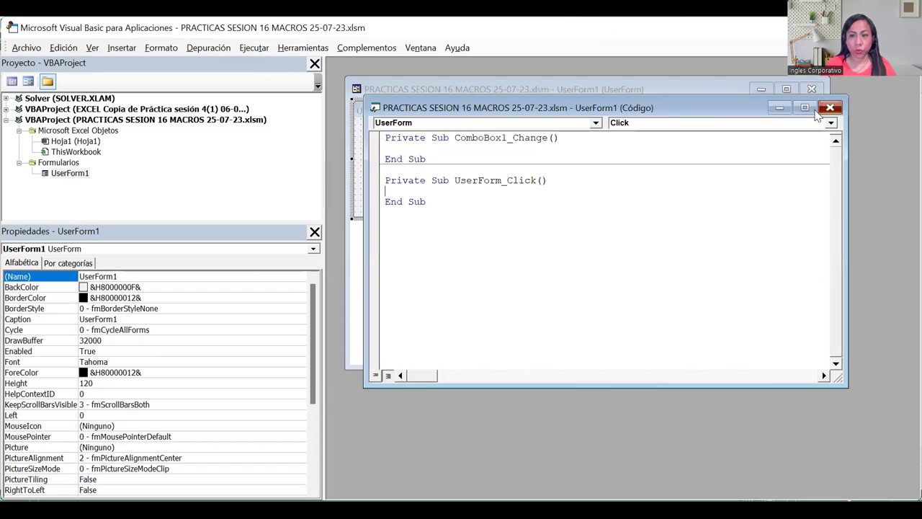
{"action": "left_click", "coordinate": [830, 108]}
{"action": "left_click", "coordinate": [490, 138]}
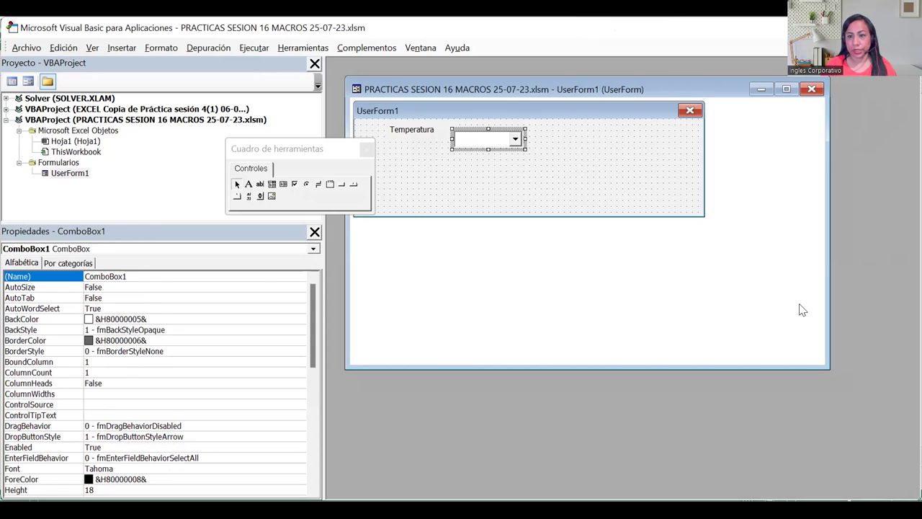
{"action": "key", "text": "Delete"}
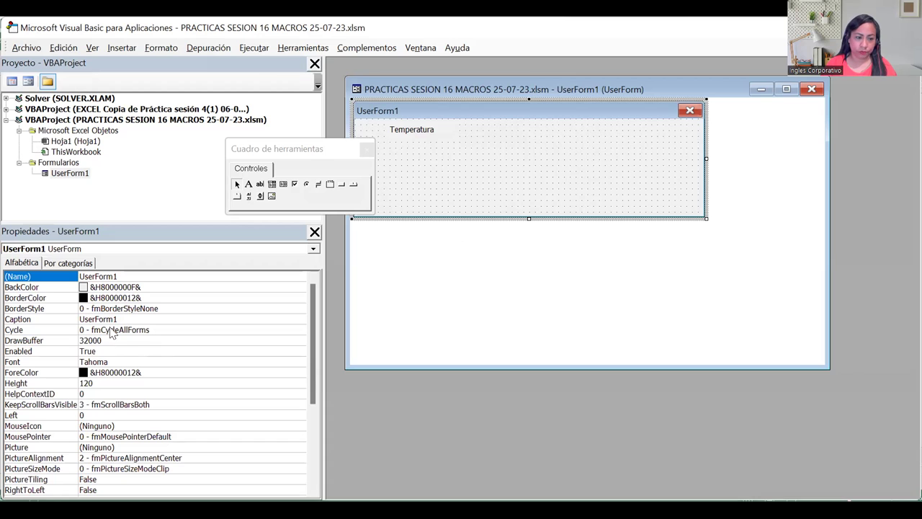
{"action": "mouse_move", "coordinate": [314, 307]}
{"action": "left_mouse_down"}
{"action": "mouse_move", "coordinate": [312, 344]}
{"action": "mouse_move", "coordinate": [312, 297]}
{"action": "left_mouse_up"}
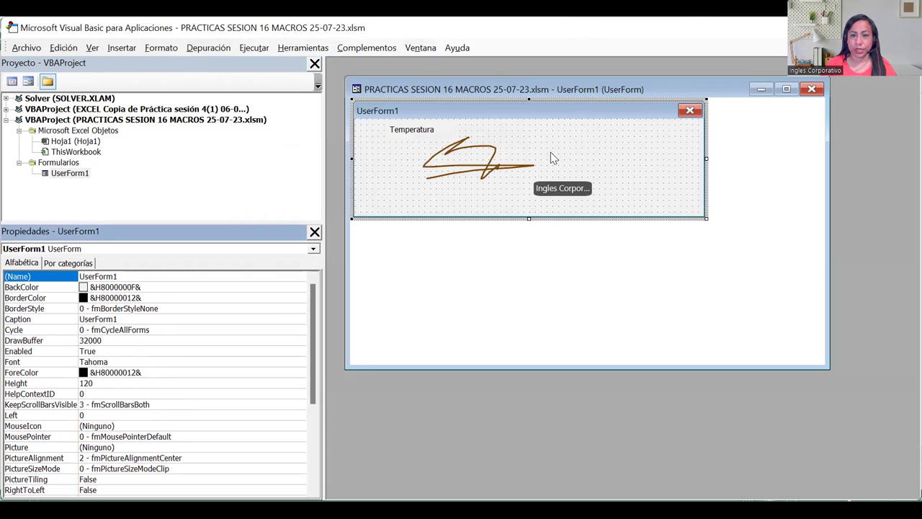
{"action": "left_click", "coordinate": [461, 135]}
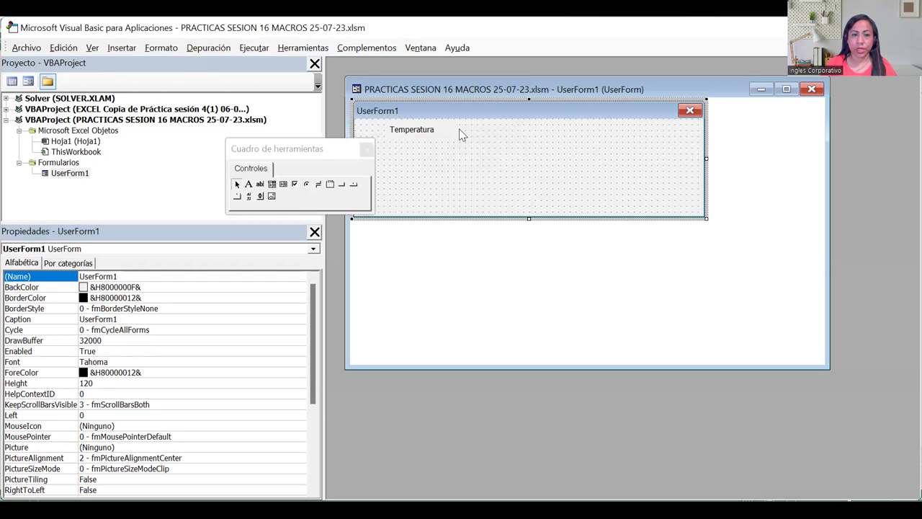
- Place TextBox1 from the Toolbox and position it beside the Temperatura label
{"action": "left_click", "coordinate": [262, 184]}
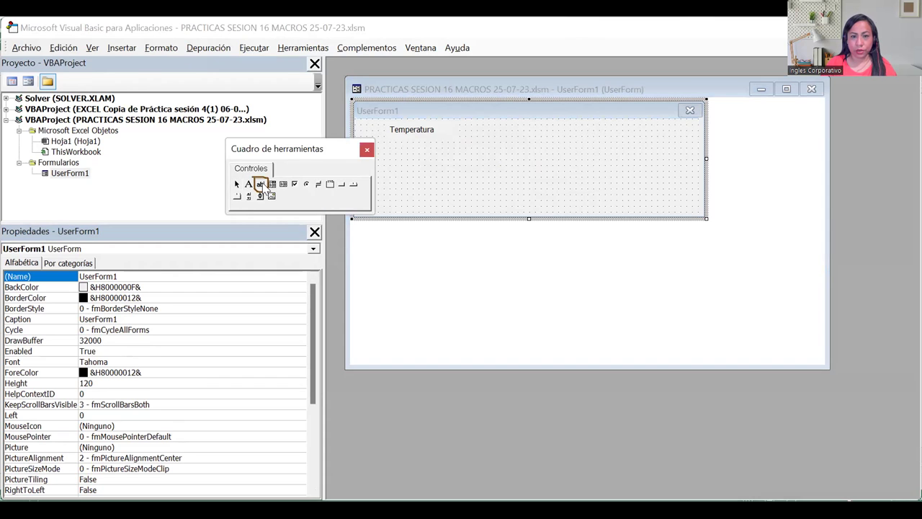
{"action": "left_click", "coordinate": [477, 136]}
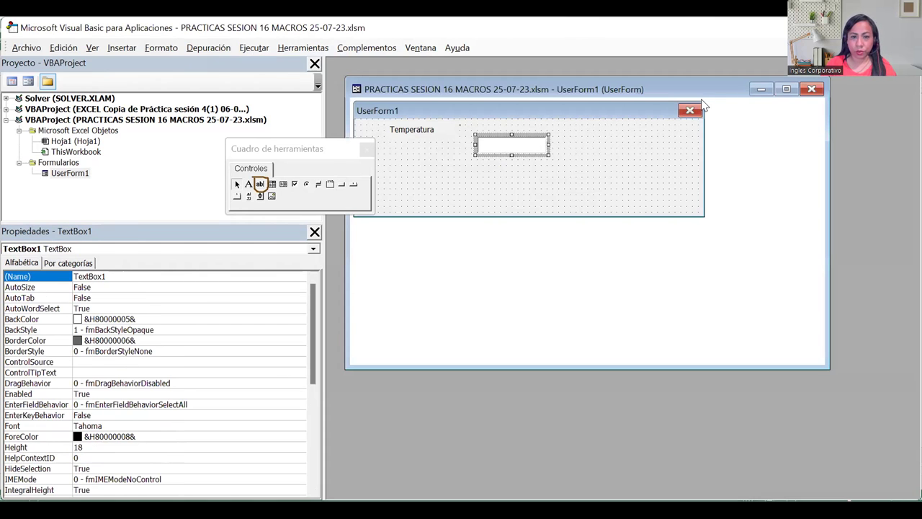
{"action": "left_click_drag", "start_coordinate": [476, 139], "coordinate": [462, 124]}
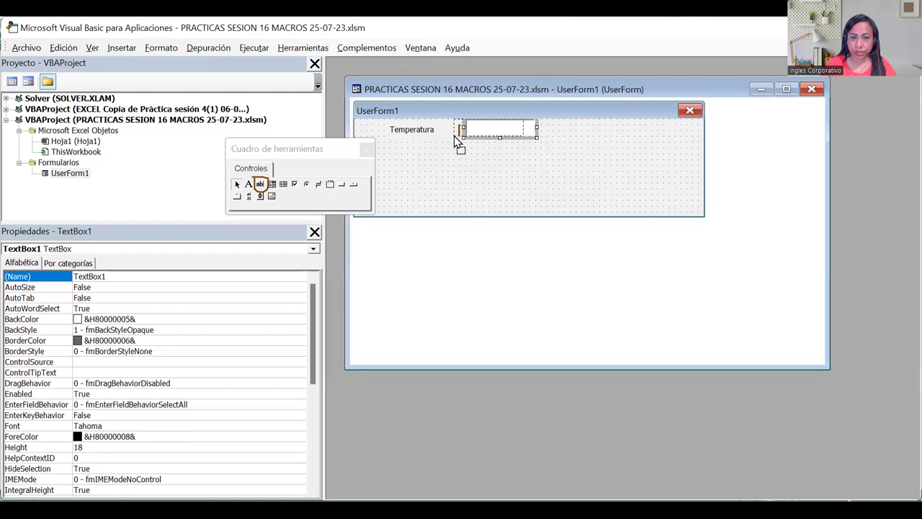
{"action": "left_click_drag", "start_coordinate": [453, 138], "coordinate": [455, 142]}
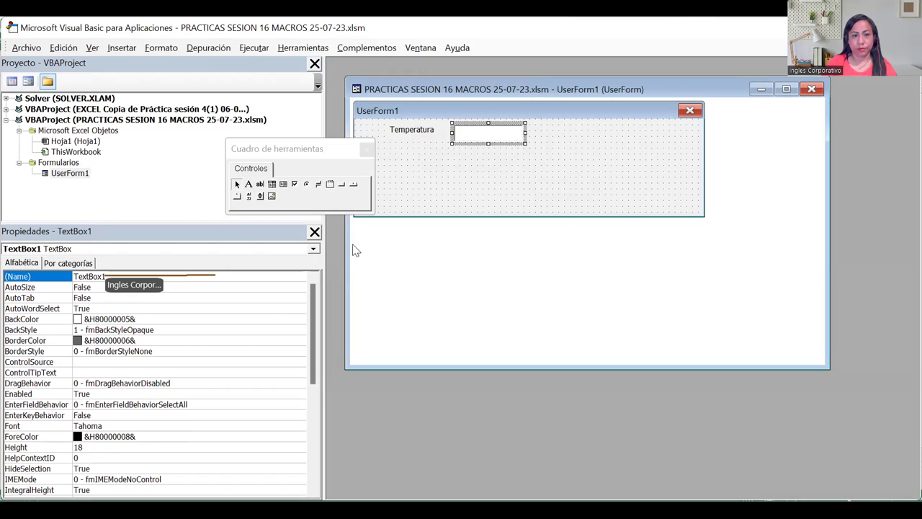
- Change TextBox1's (Name) property to TxtTemperatura
{"action": "left_click", "coordinate": [121, 277]}
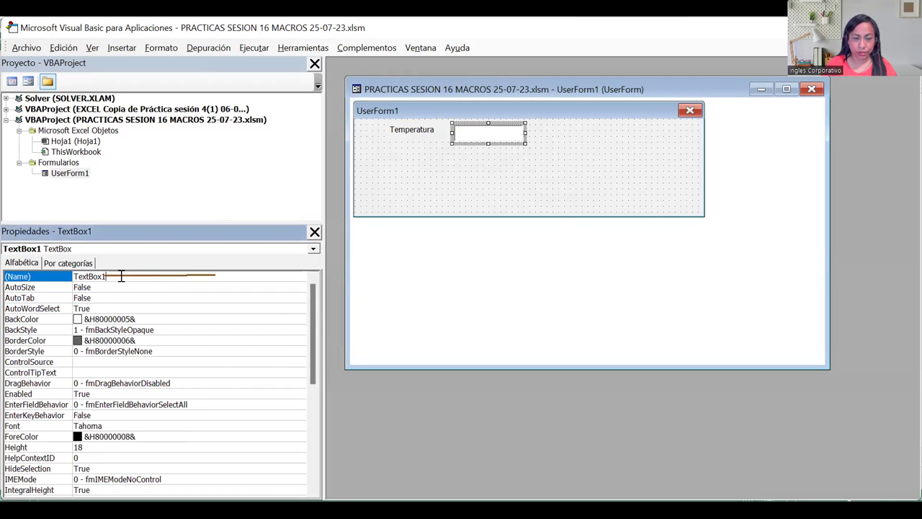
{"action": "key", "text": "BackSpace"}
{"action": "key", "text": "BackSpace"}
{"action": "key", "text": "BackSpace"}
{"action": "key", "text": "BackSpace"}
{"action": "key", "text": "BackSpace"}
{"action": "key", "text": "BackSpace"}
{"action": "key", "text": "BackSpace"}
{"action": "key", "text": "BackSpace"}
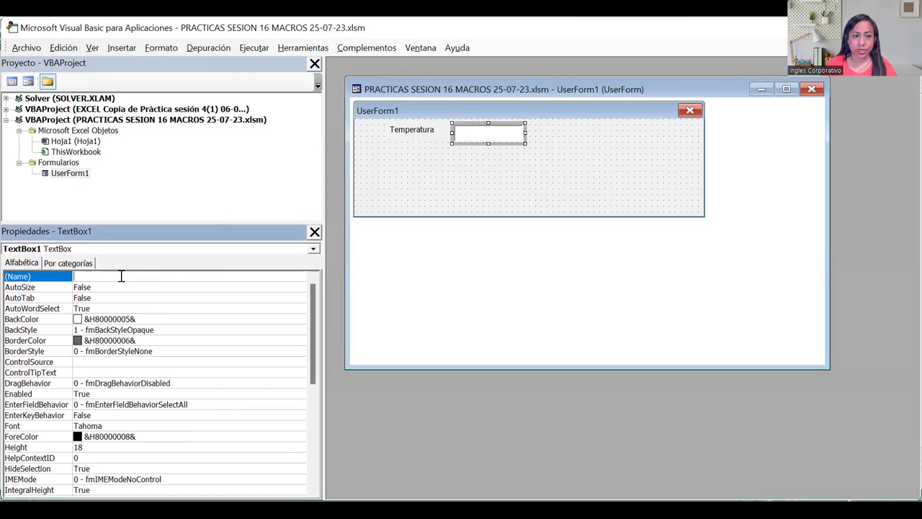
{"action": "type", "text": "T"}
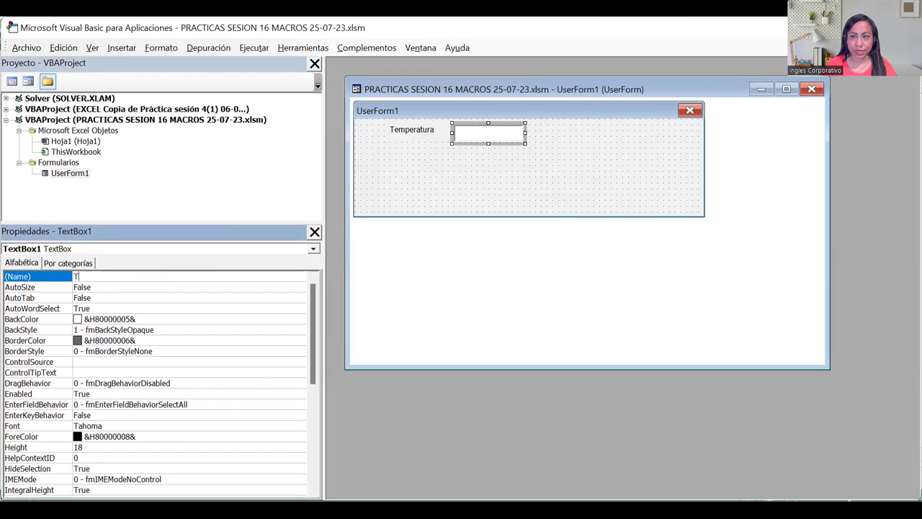
{"action": "type", "text": "xt"}
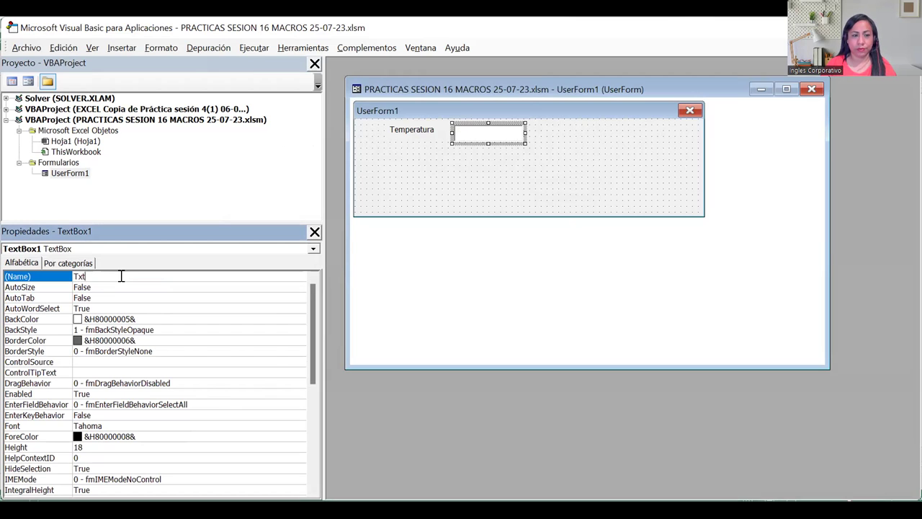
{"action": "type", "text": "e"}
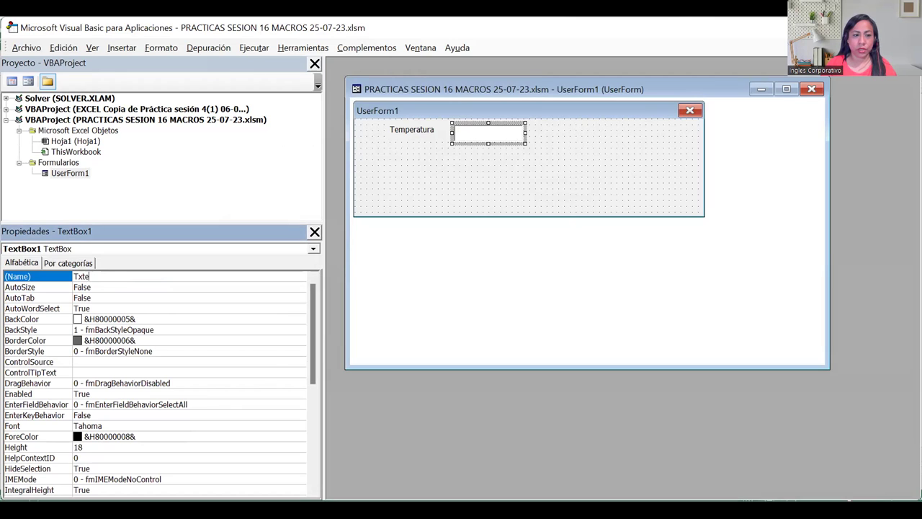
{"action": "key", "text": "BackSpace"}
{"action": "type", "text": "Temper"}
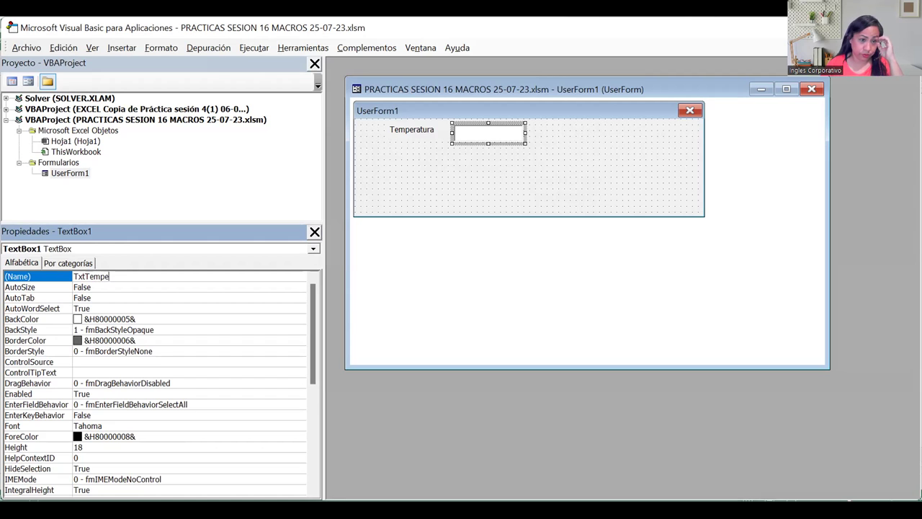
{"action": "type", "text": "atura"}
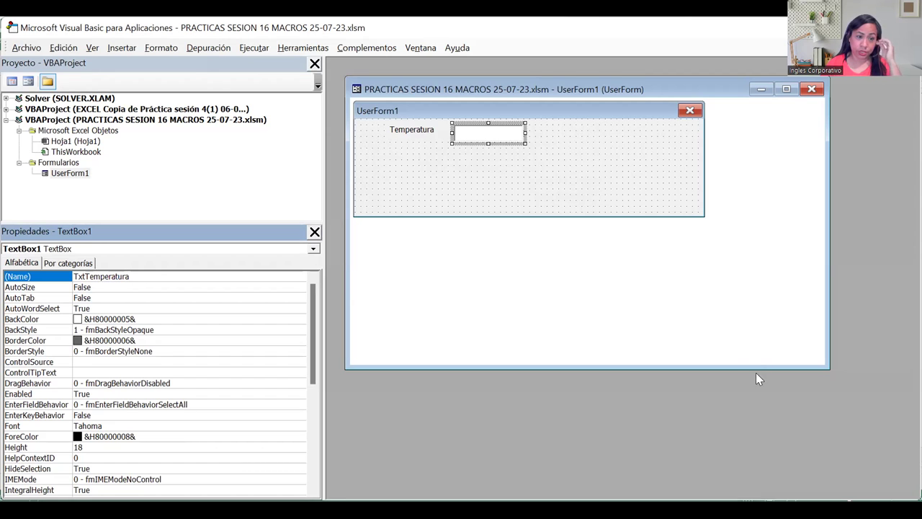
{"action": "key", "text": "Return"}
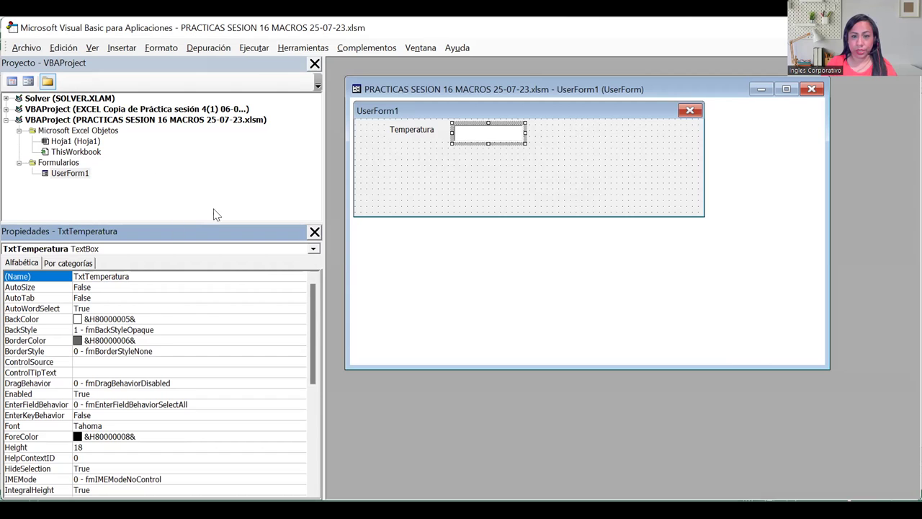
- Place ComboBox1 on the form and move it beside the TxtTemperatura text box
{"action": "left_click", "coordinate": [535, 165]}
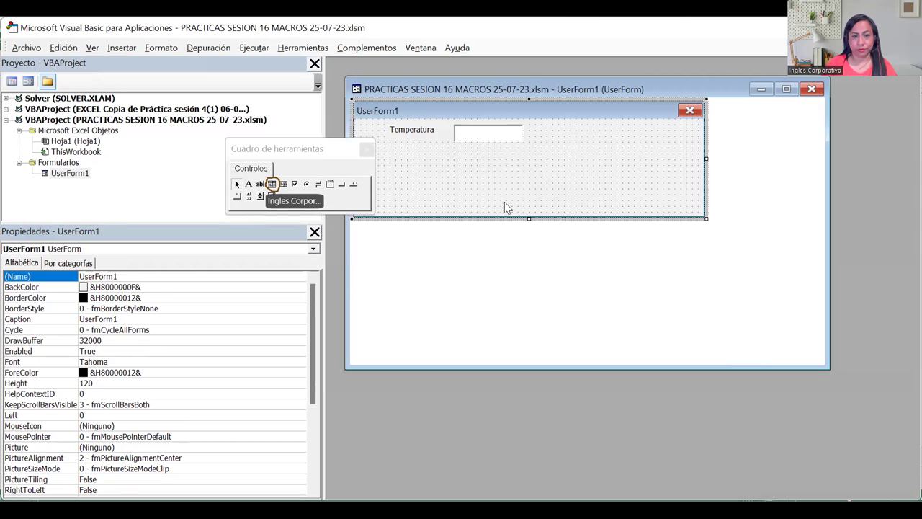
{"action": "left_click", "coordinate": [276, 188]}
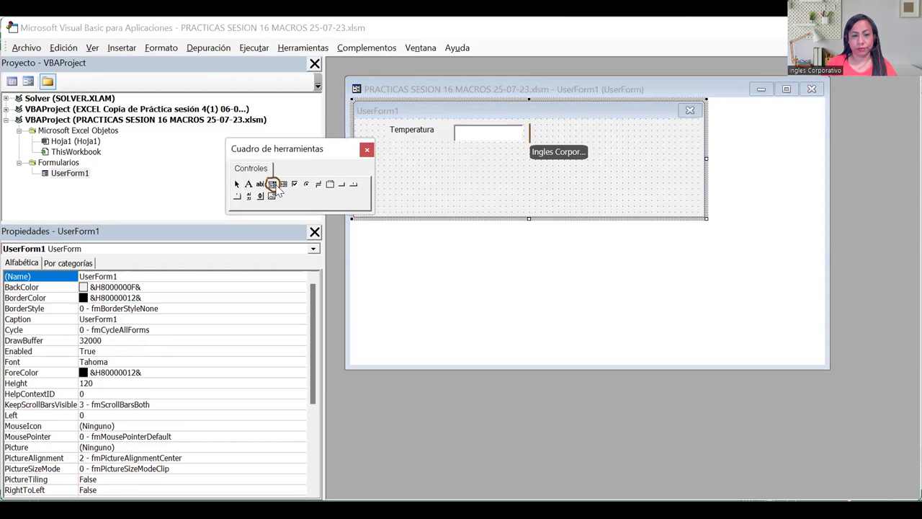
{"action": "left_click", "coordinate": [272, 184]}
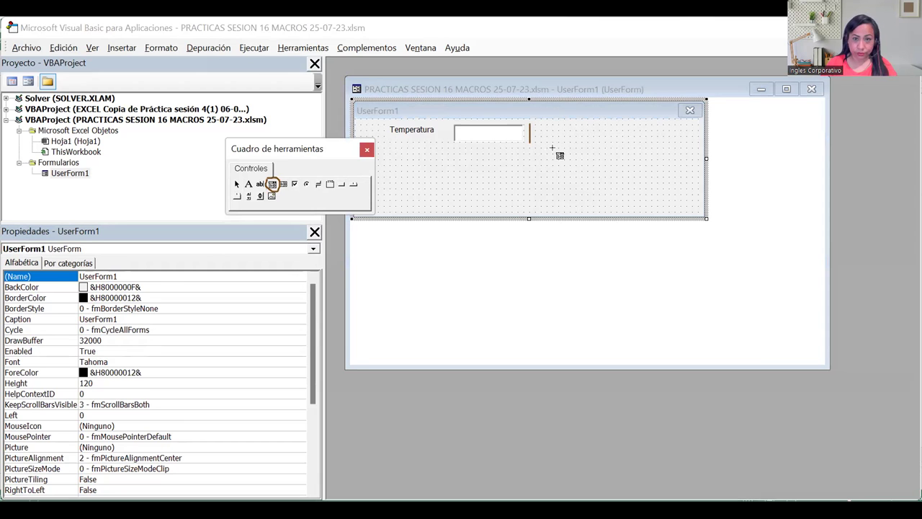
{"action": "left_click", "coordinate": [551, 149]}
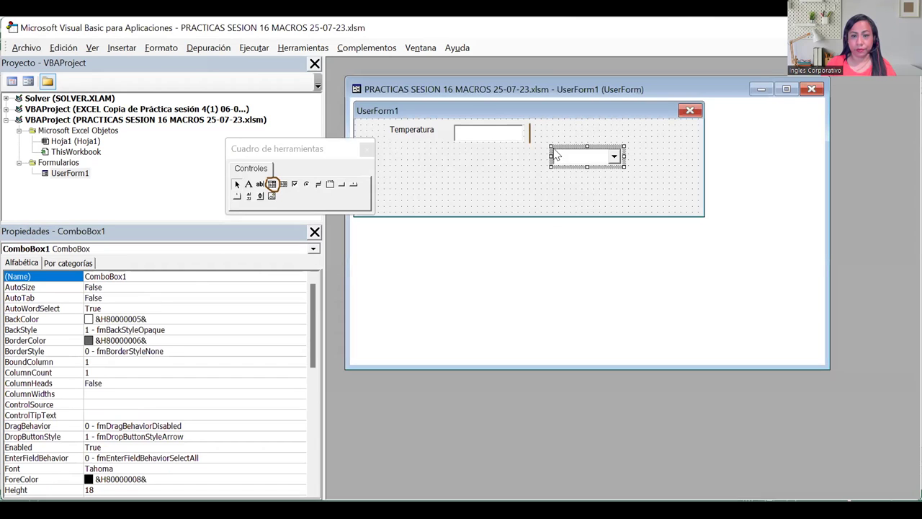
{"action": "left_click_drag", "start_coordinate": [553, 154], "coordinate": [532, 129]}
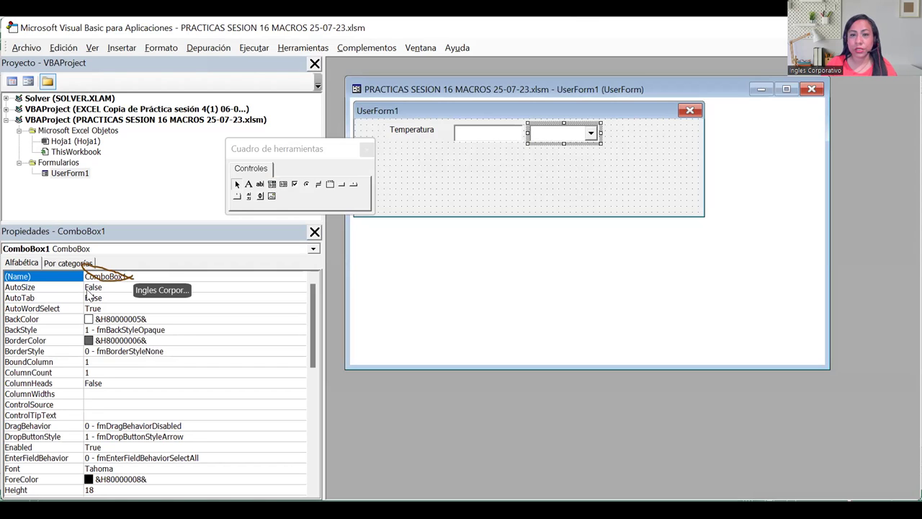
- Change the combo box's (Name) from ComboBox1 to CmbTipo
{"action": "left_click", "coordinate": [128, 276]}
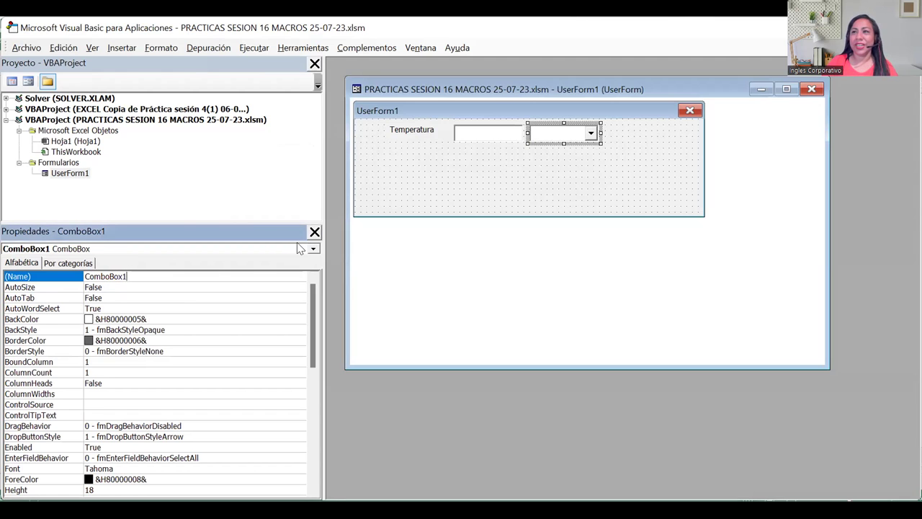
{"action": "key", "text": "BackSpace"}
{"action": "key", "text": "BackSpace"}
{"action": "key", "text": "BackSpace"}
{"action": "key", "text": "BackSpace"}
{"action": "key", "text": "BackSpace"}
{"action": "key", "text": "BackSpace"}
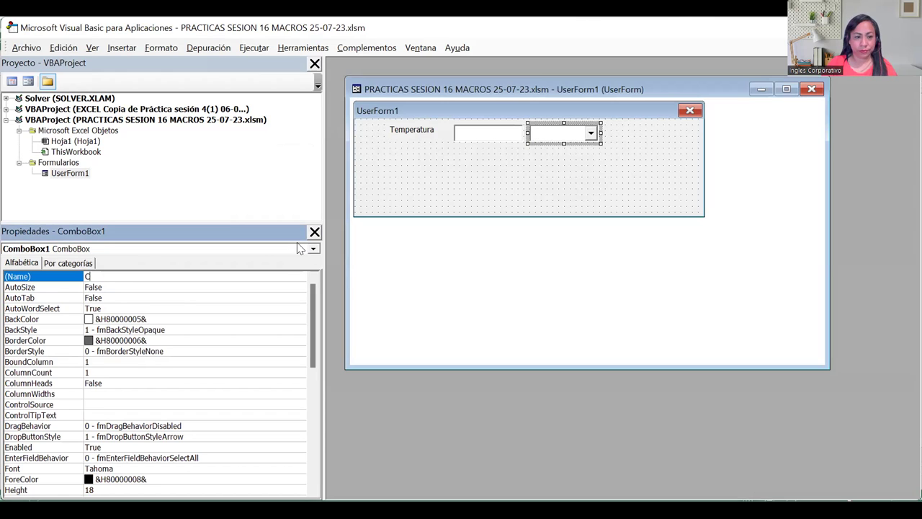
{"action": "type", "text": "m"}
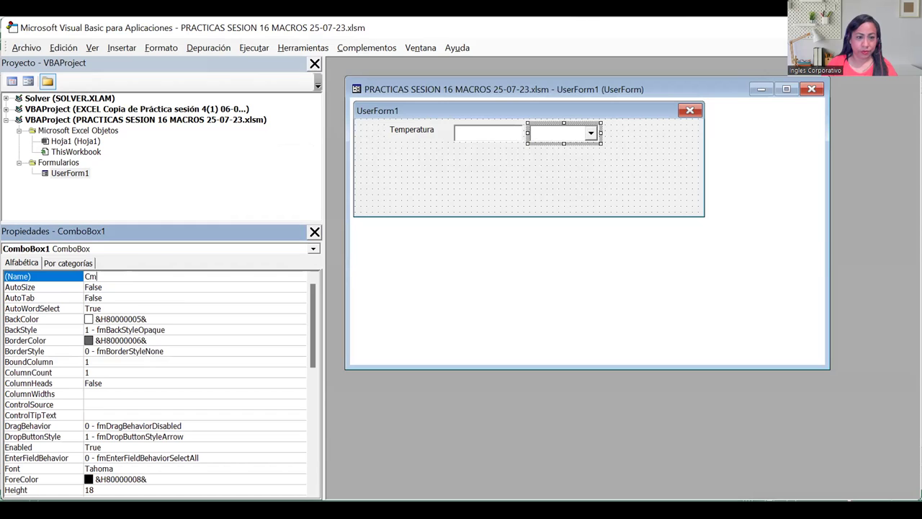
{"action": "type", "text": "b"}
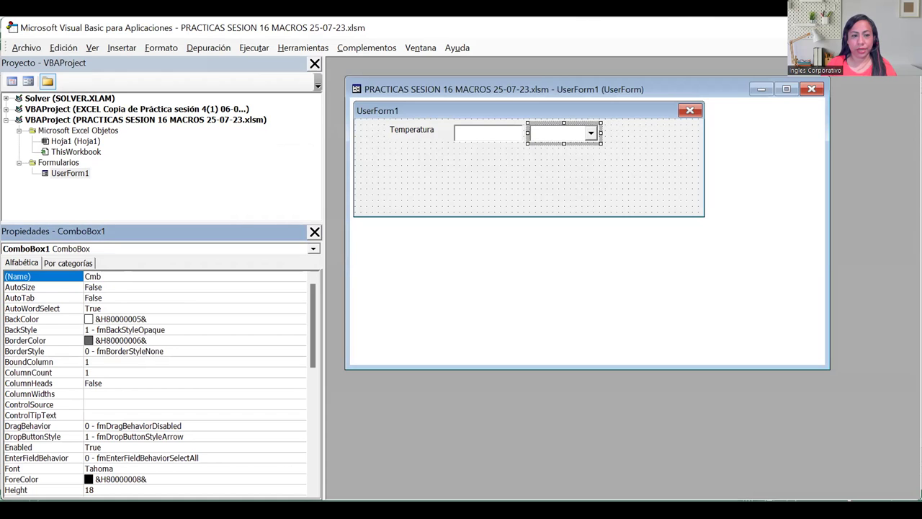
{"action": "type", "text": "Tipo"}
{"action": "key", "text": "Return"}
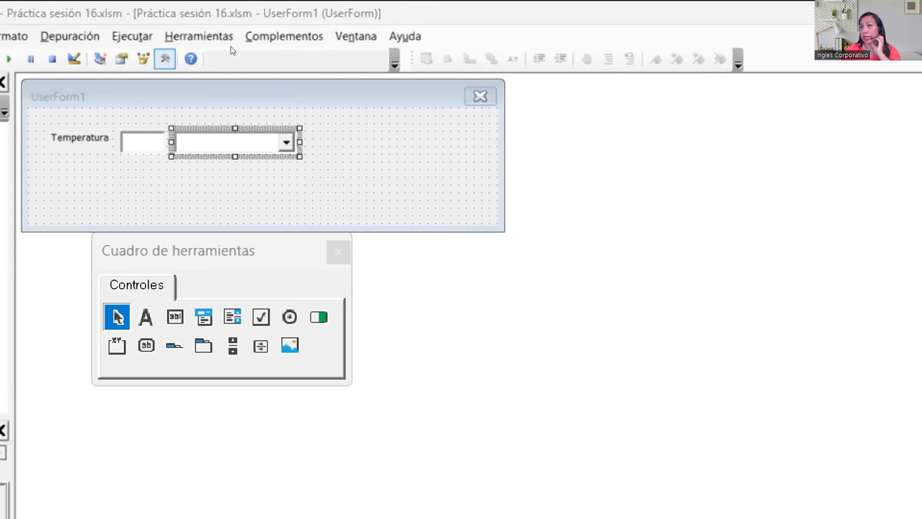
- Place CommandButton1 right of CmbTipo and nudge it up level with the other controls
{"action": "left_click", "coordinate": [273, 77]}
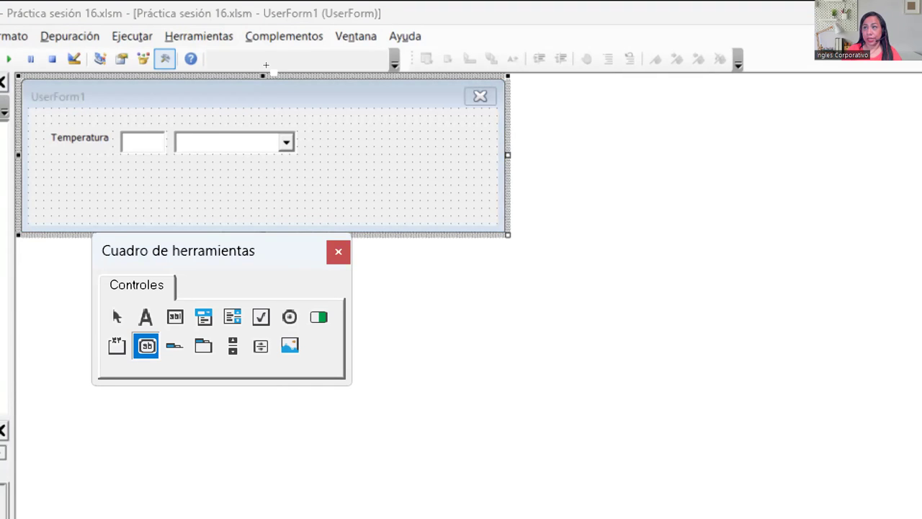
{"action": "left_click", "coordinate": [302, 129]}
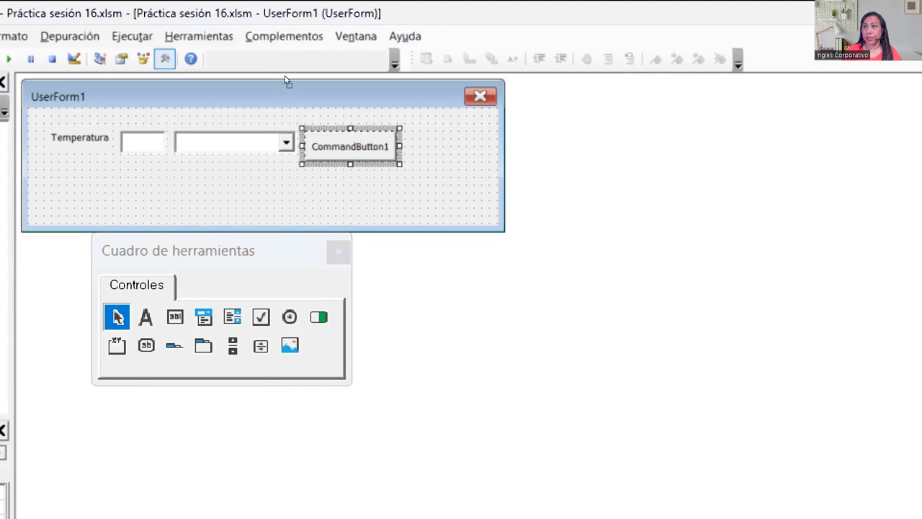
{"action": "key", "text": "Up"}
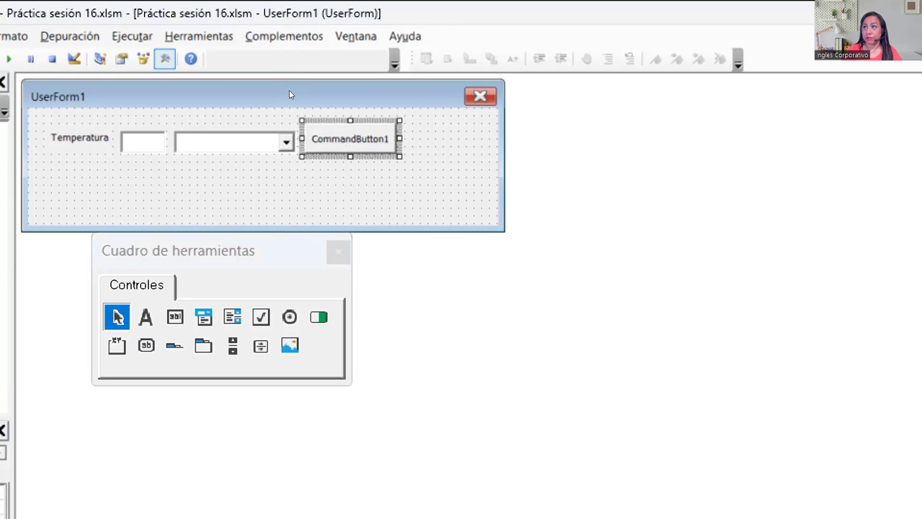
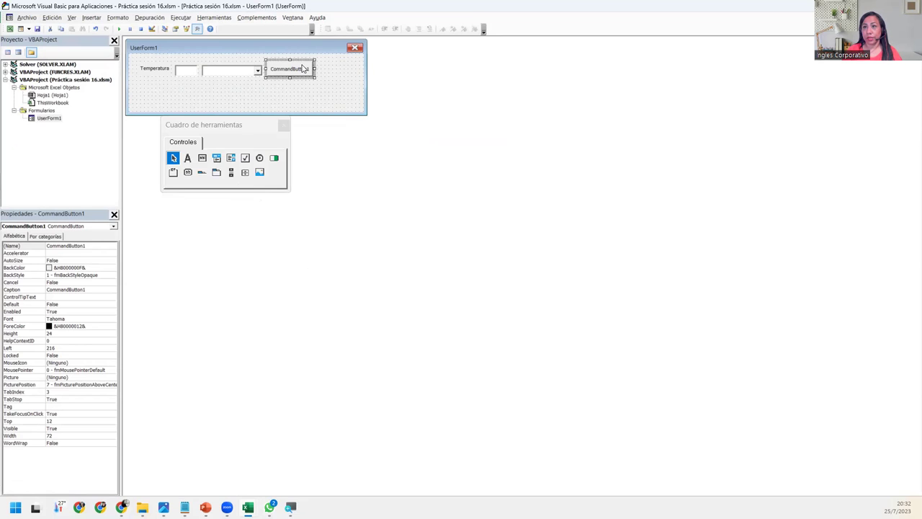
- Rename the command button to BotonConvertir in the Properties window
{"action": "left_click", "coordinate": [108, 245]}
{"action": "left_click", "coordinate": [109, 245]}
{"action": "type", "text": "Boton"}
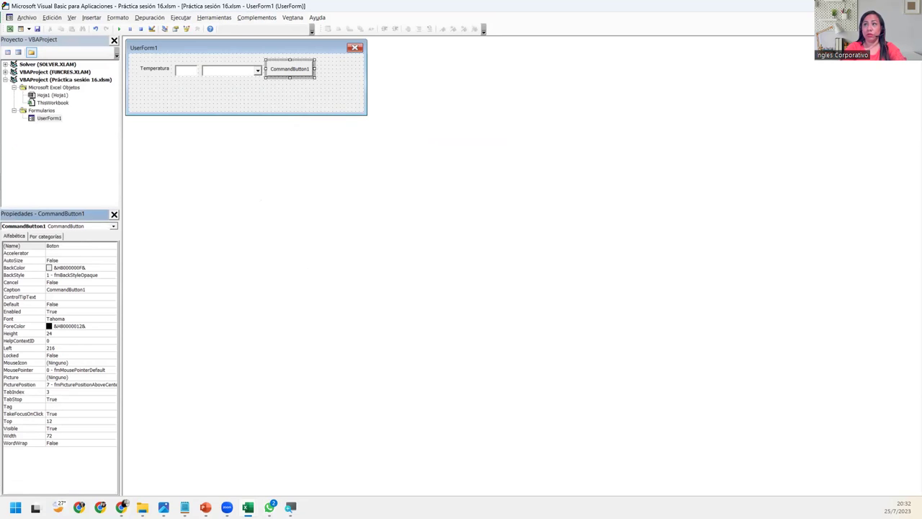
{"action": "type", "text": "Convertir"}
{"action": "key", "text": "Return"}
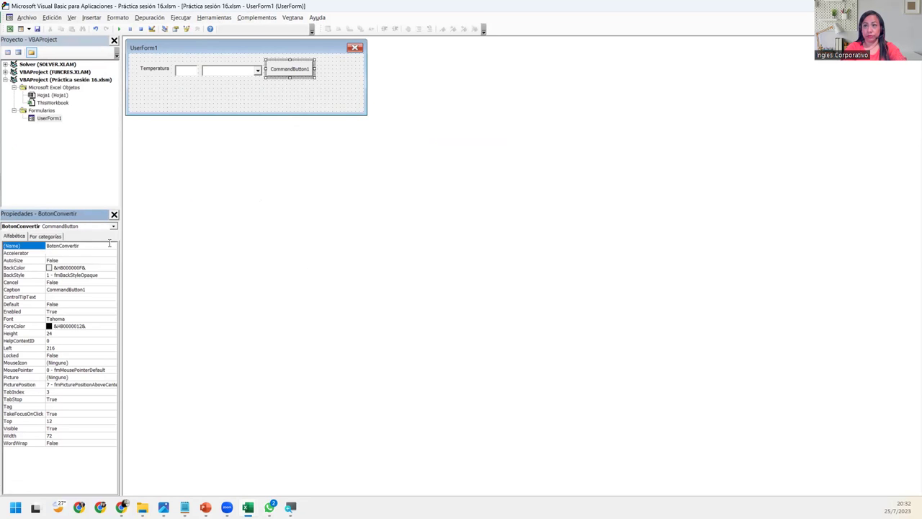
- Change the button's Caption from CommandButton1 to Convertir
{"action": "left_click", "coordinate": [109, 244]}
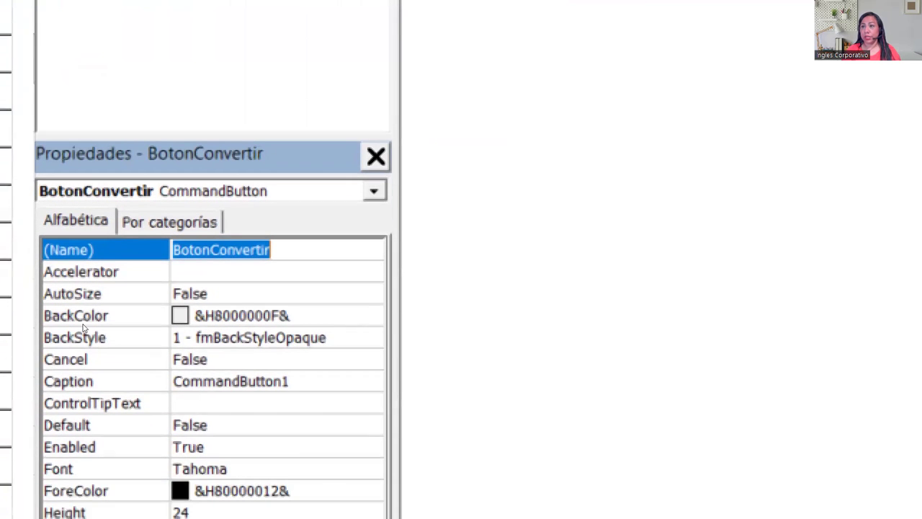
{"action": "key", "text": "Down"}
{"action": "key", "text": "Down"}
{"action": "key", "text": "Down"}
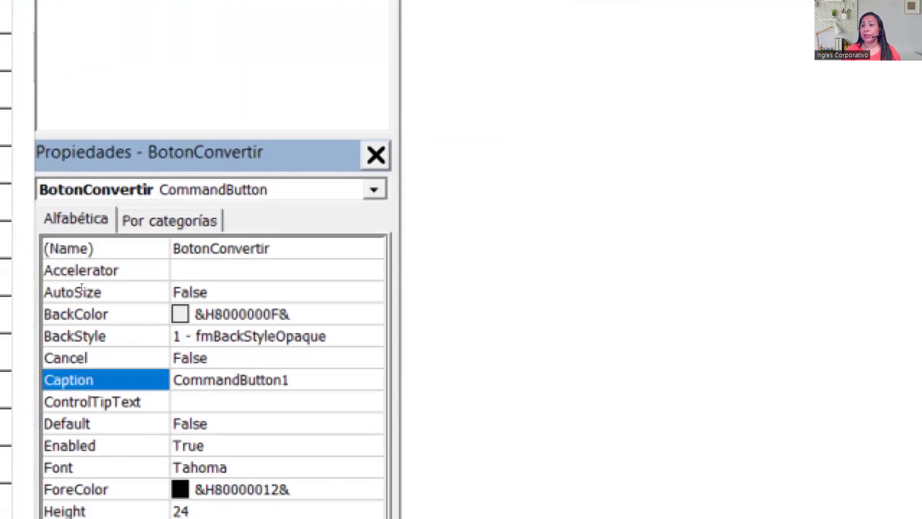
{"action": "key", "text": "Tab"}
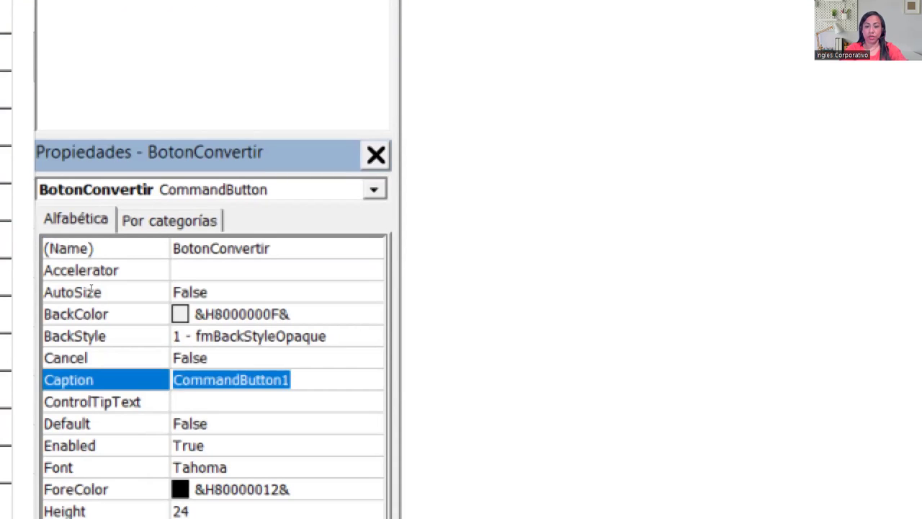
{"action": "type", "text": "Convertir"}
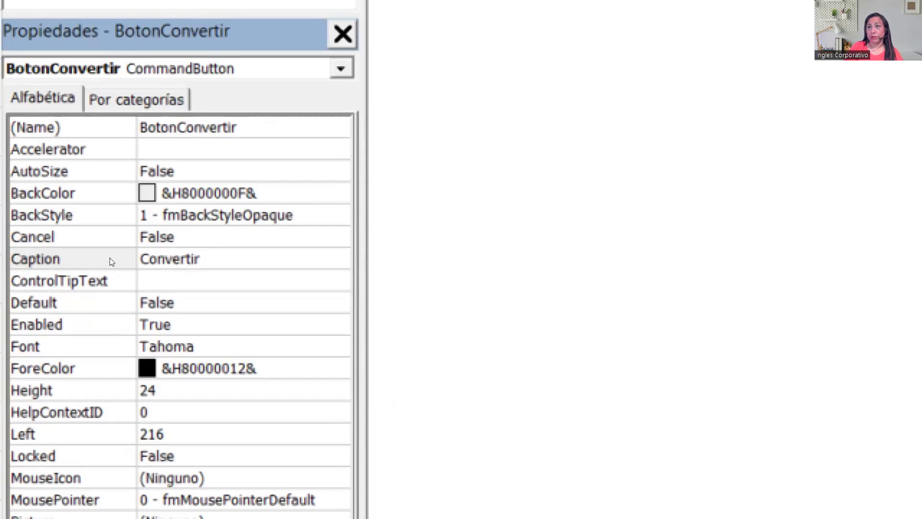
{"action": "key", "text": "Return"}
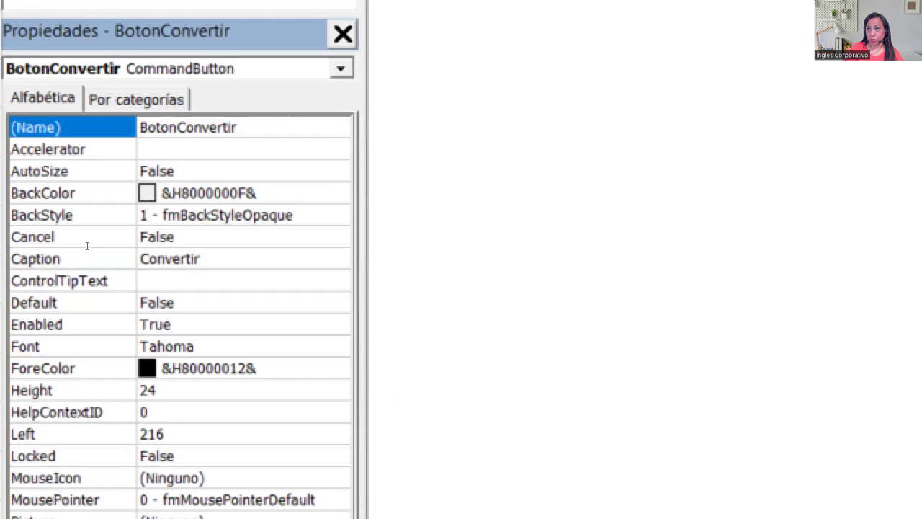
- Narrow the Convertir button on the form from width 72 to 54
{"action": "left_click", "coordinate": [75, 264]}
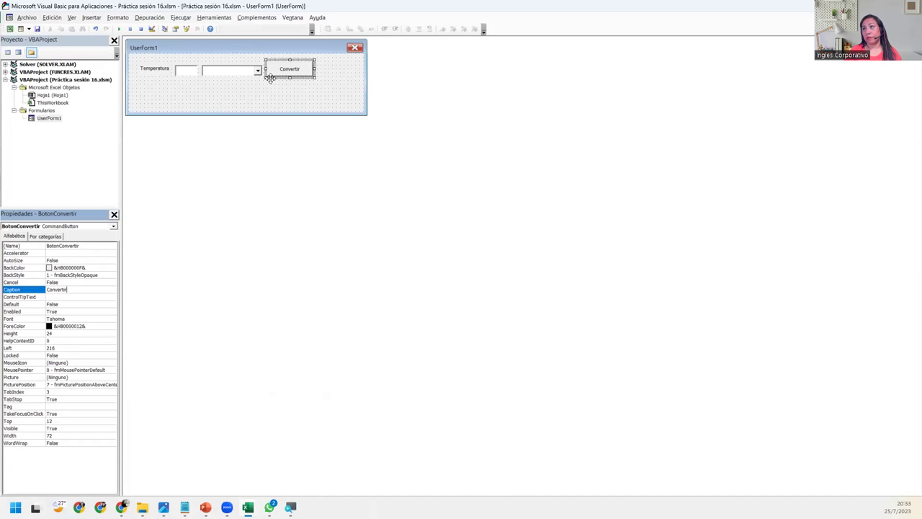
{"action": "left_click", "coordinate": [246, 106]}
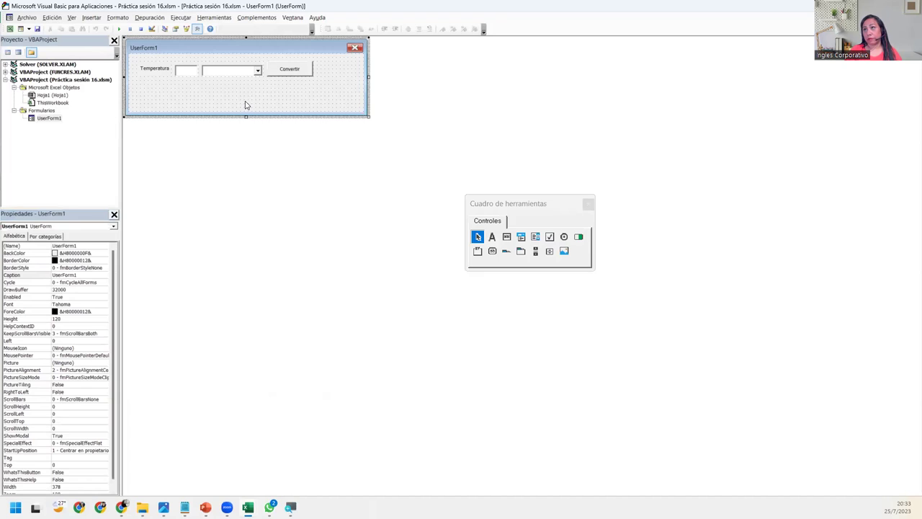
{"action": "left_click", "coordinate": [293, 75]}
{"action": "left_click_drag", "start_coordinate": [314, 68], "coordinate": [304, 69]}
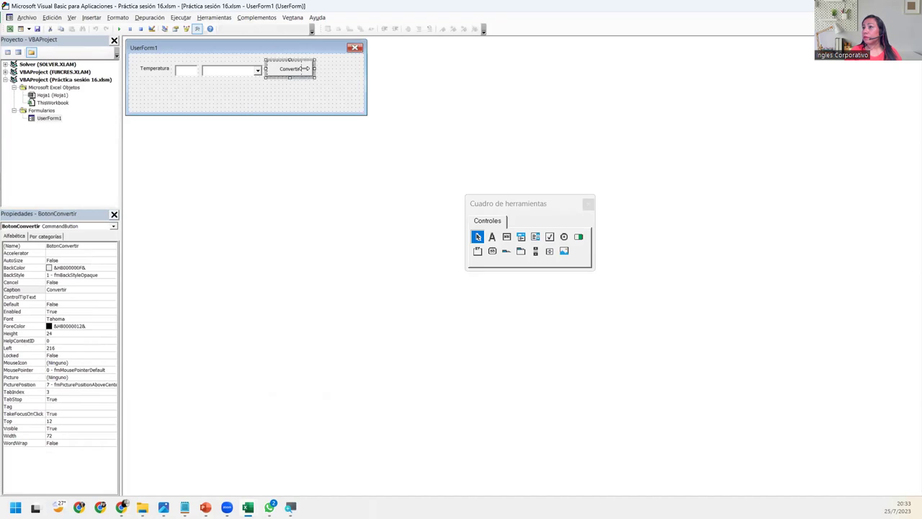
{"action": "left_click", "coordinate": [302, 97]}
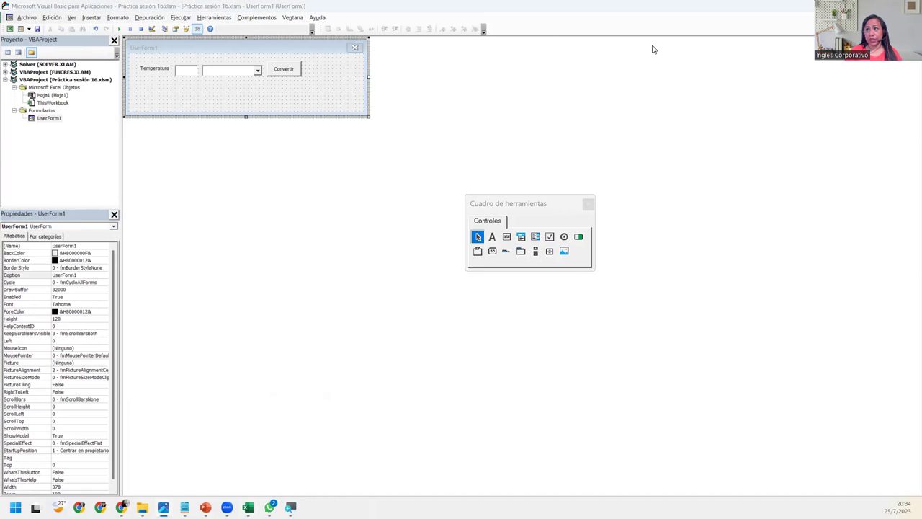
- Widen the Toolbox window, then shrink it back
{"action": "left_click", "coordinate": [598, 239]}
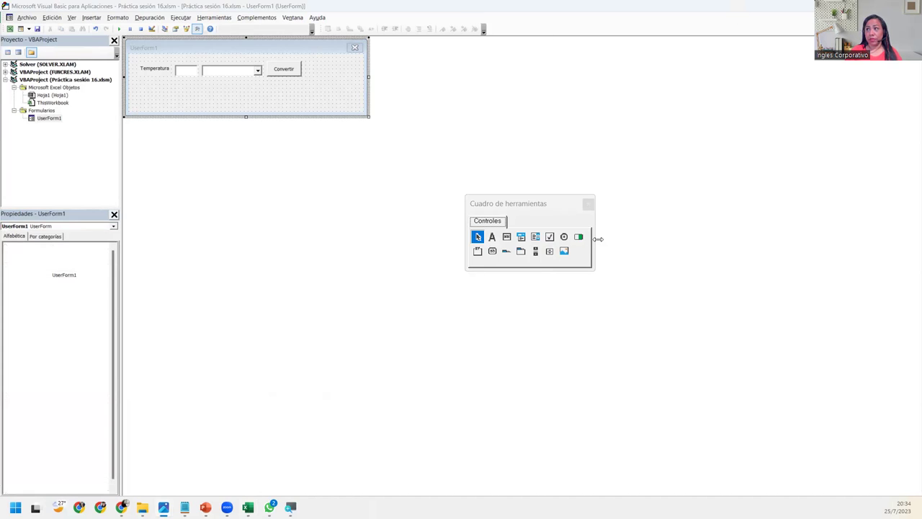
{"action": "left_click_drag", "start_coordinate": [598, 238], "coordinate": [609, 238]}
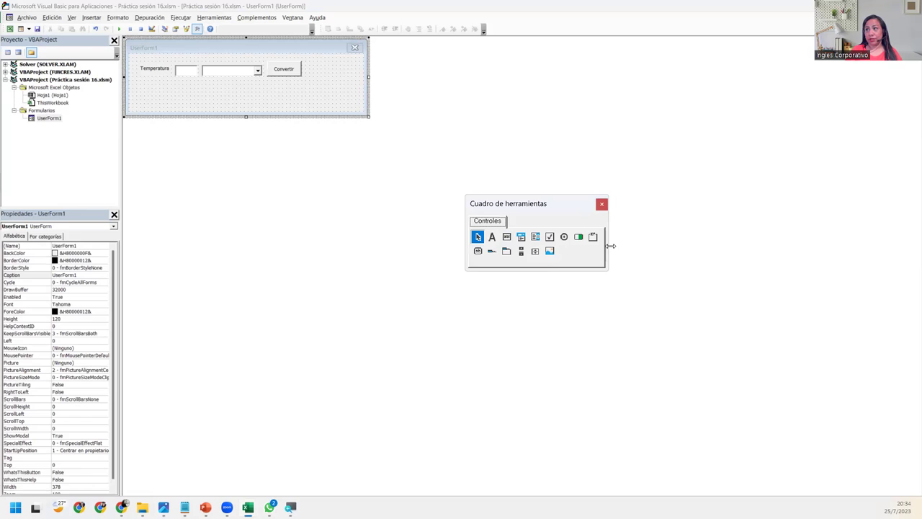
{"action": "left_click_drag", "start_coordinate": [611, 246], "coordinate": [594, 245]}
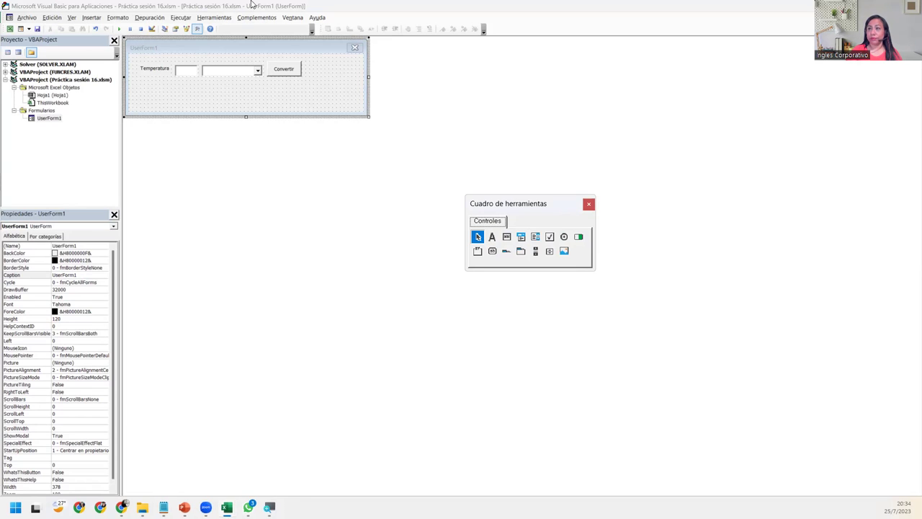
{"action": "left_click", "coordinate": [293, 70]}
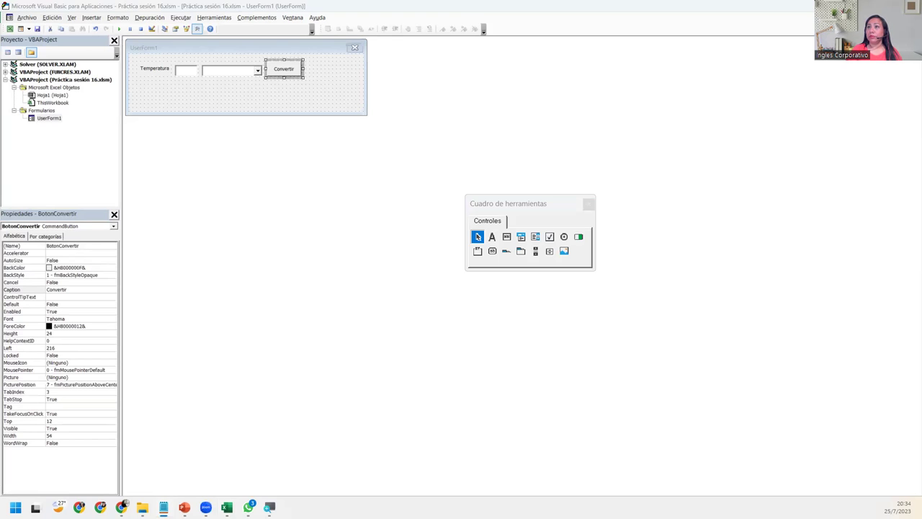
{"action": "left_click", "coordinate": [165, 98]}
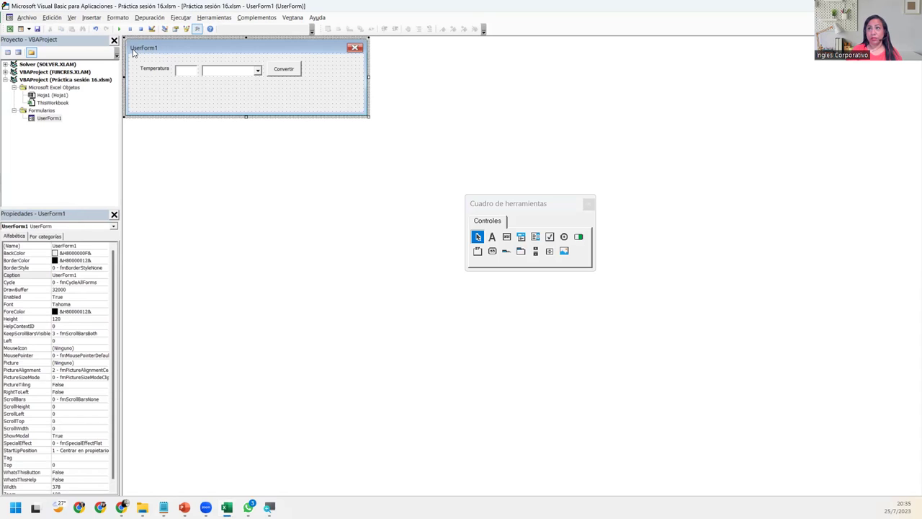
- Replace the form's (Name) UserForm1 with FrmConvertir
{"action": "left_click", "coordinate": [85, 247]}
{"action": "double_click", "coordinate": [86, 247]}
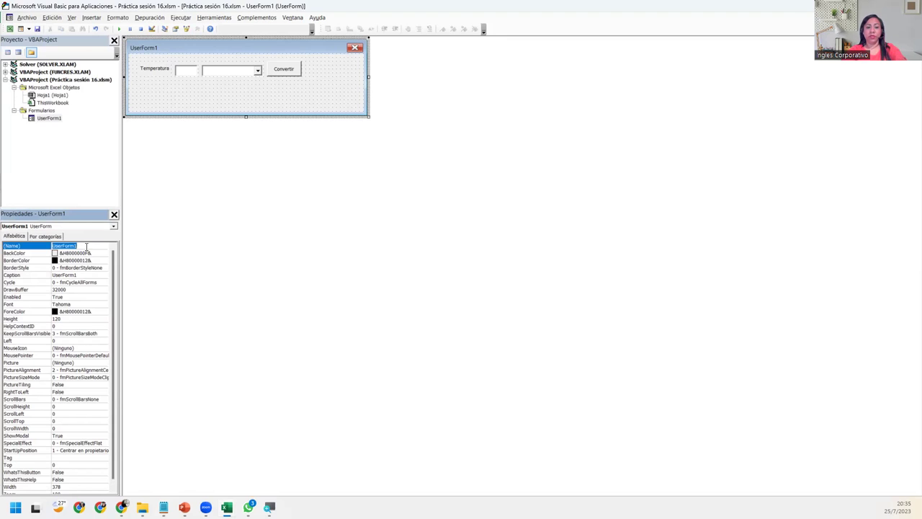
{"action": "type", "text": "Frm"}
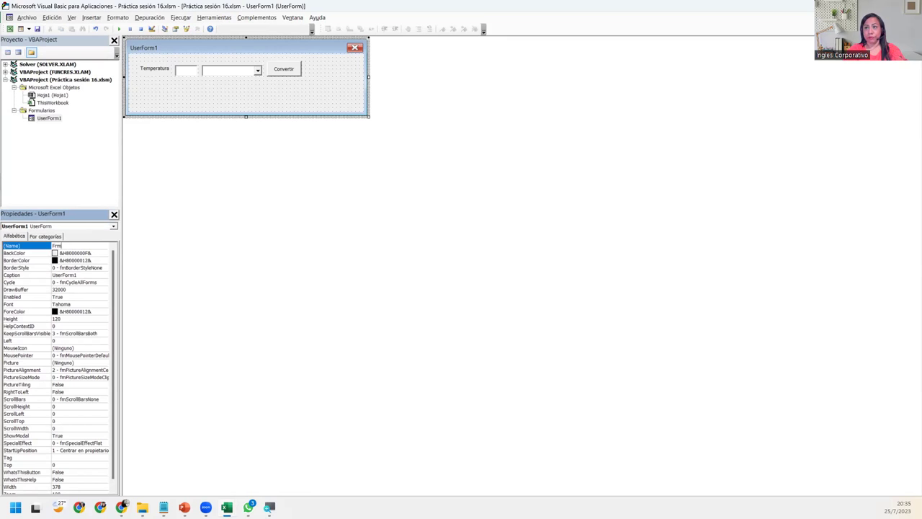
{"action": "type", "text": "Conve"}
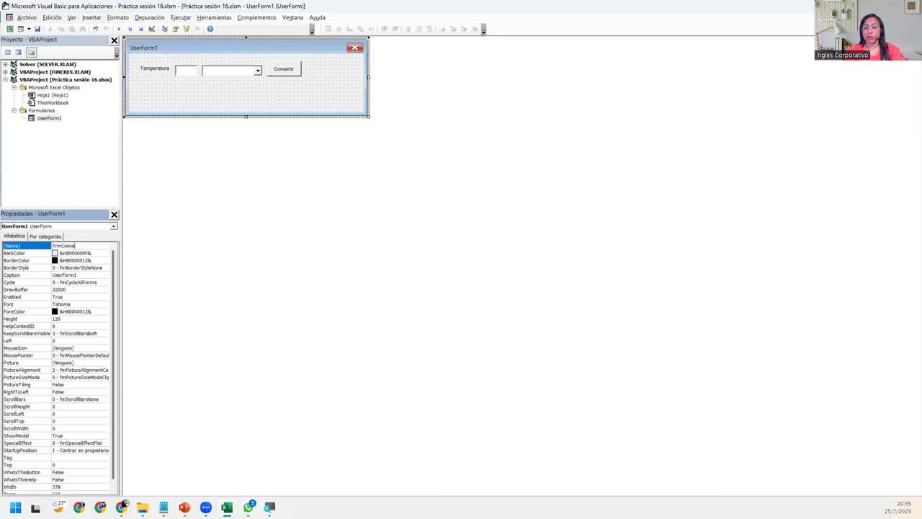
{"action": "type", "text": "rtir"}
{"action": "key", "text": "Return"}
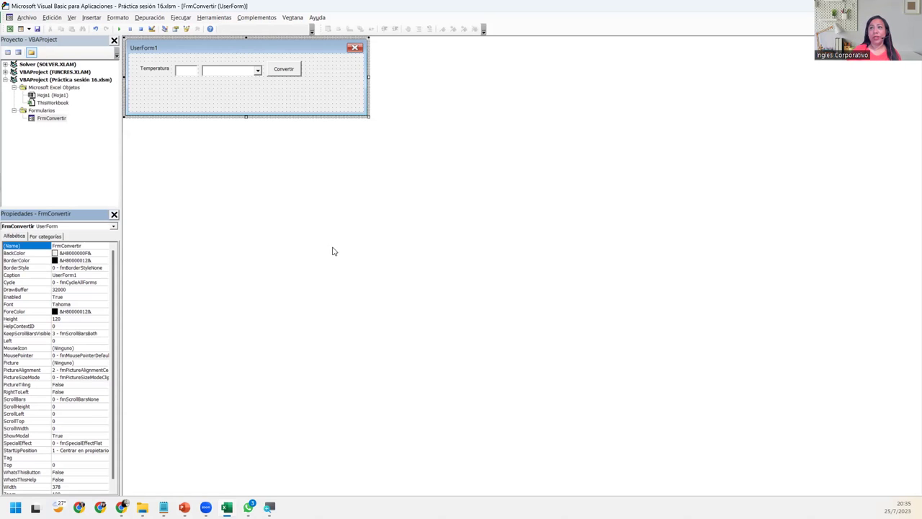
- Shorten and narrow FrmConvertir around its four controls to 305.4 by 96.4
{"action": "left_click", "coordinate": [246, 115]}
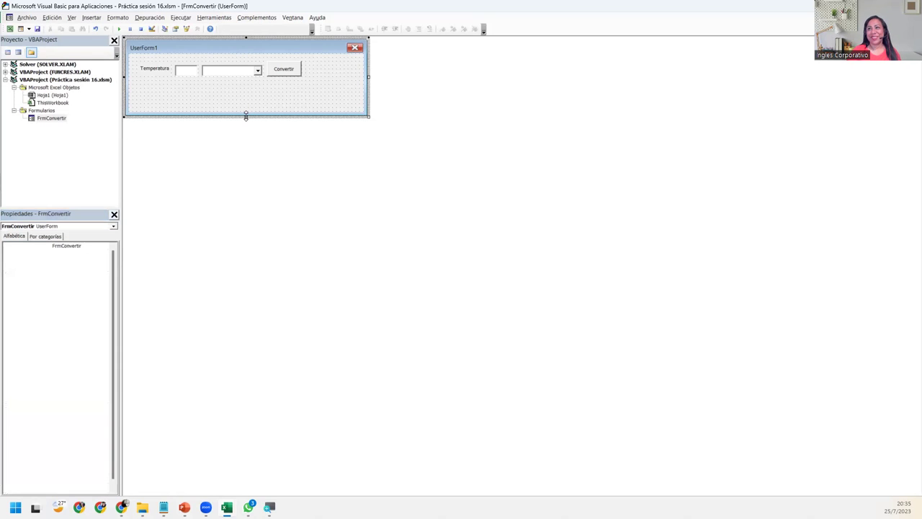
{"action": "left_click_drag", "start_coordinate": [245, 115], "coordinate": [246, 101]}
{"action": "mouse_move", "coordinate": [310, 91]}
{"action": "left_mouse_down"}
{"action": "mouse_move", "coordinate": [144, 64]}
{"action": "mouse_move", "coordinate": [149, 78]}
{"action": "left_mouse_up"}
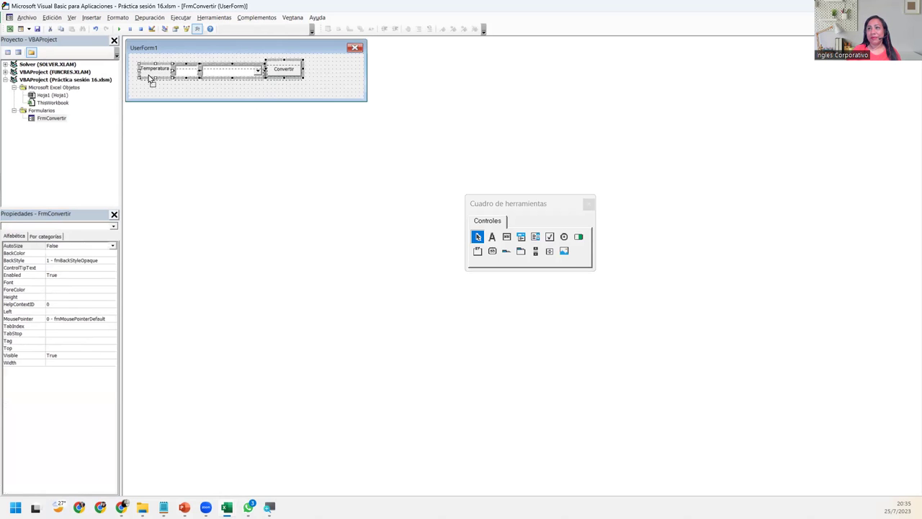
{"action": "left_click", "coordinate": [168, 91]}
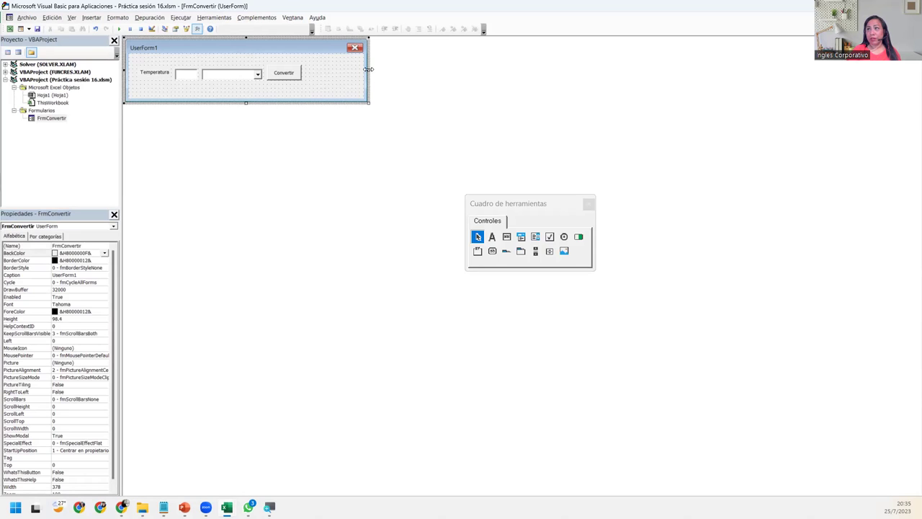
{"action": "left_click_drag", "start_coordinate": [368, 69], "coordinate": [322, 70]}
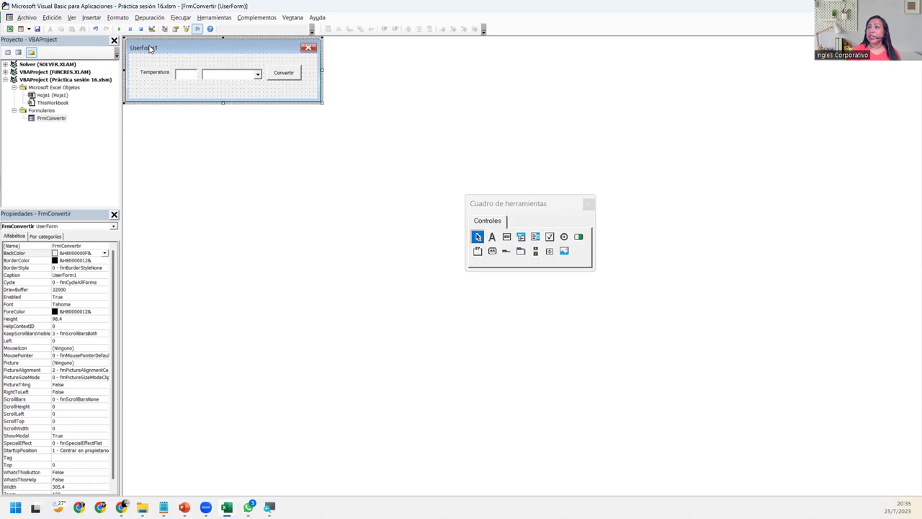
{"action": "left_click", "coordinate": [90, 246]}
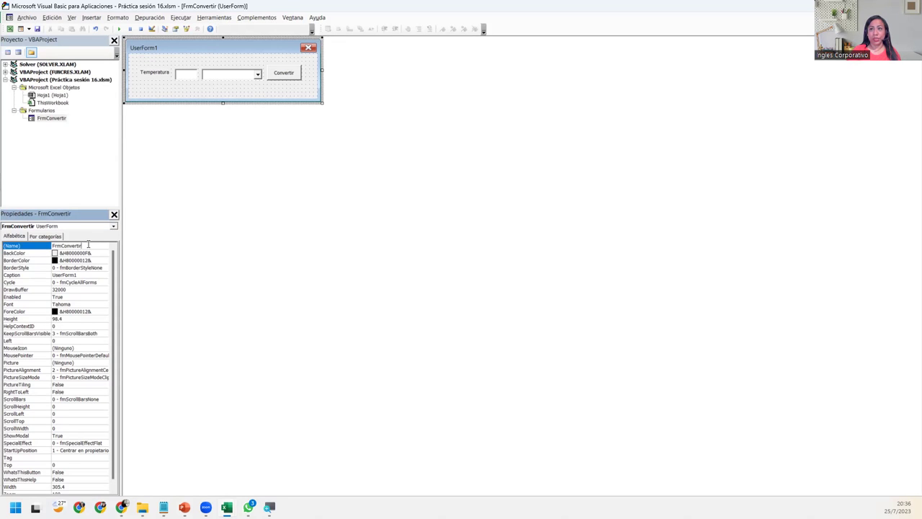
- Set the form's Caption to Conversor de Temperatura
{"action": "left_click", "coordinate": [87, 275]}
{"action": "double_click", "coordinate": [84, 275]}
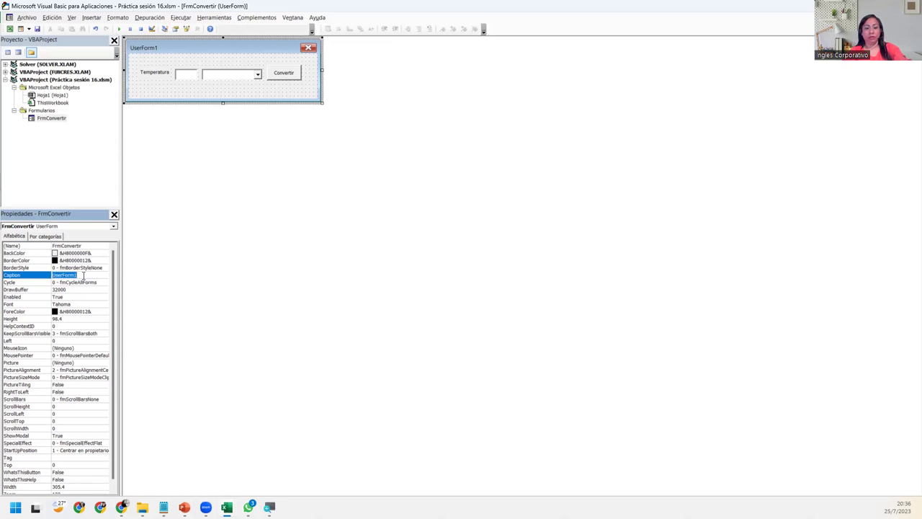
{"action": "type", "text": "Convero"}
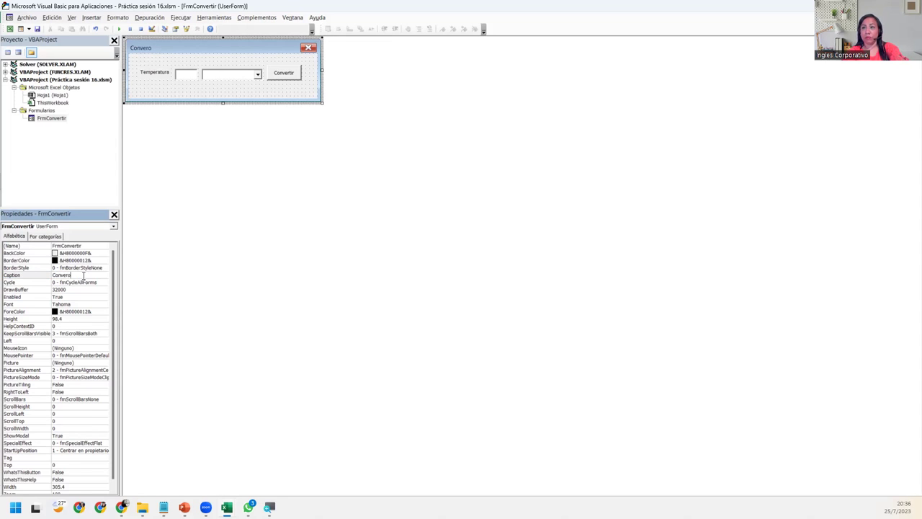
{"action": "key", "text": "BackSpace"}
{"action": "type", "text": "sor de Temperatura"}
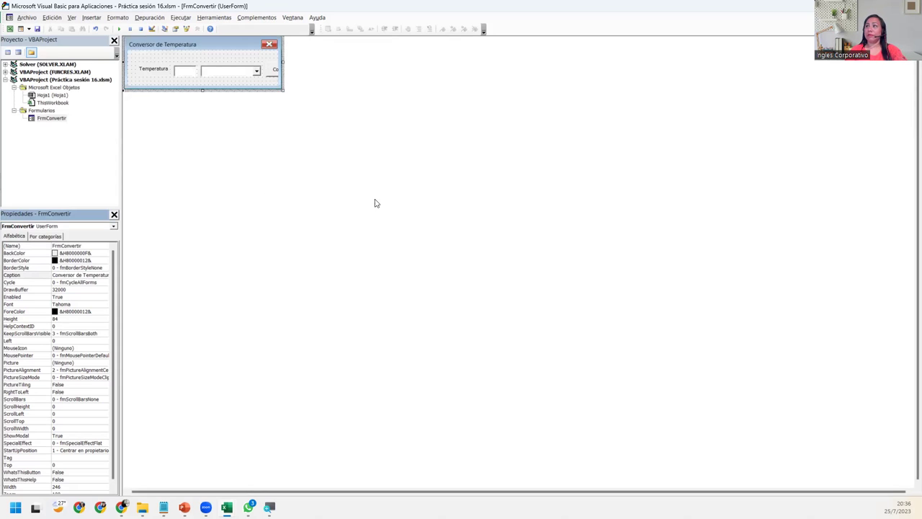
- Show the Toolbox of form controls beside the form
{"action": "left_click", "coordinate": [197, 29]}
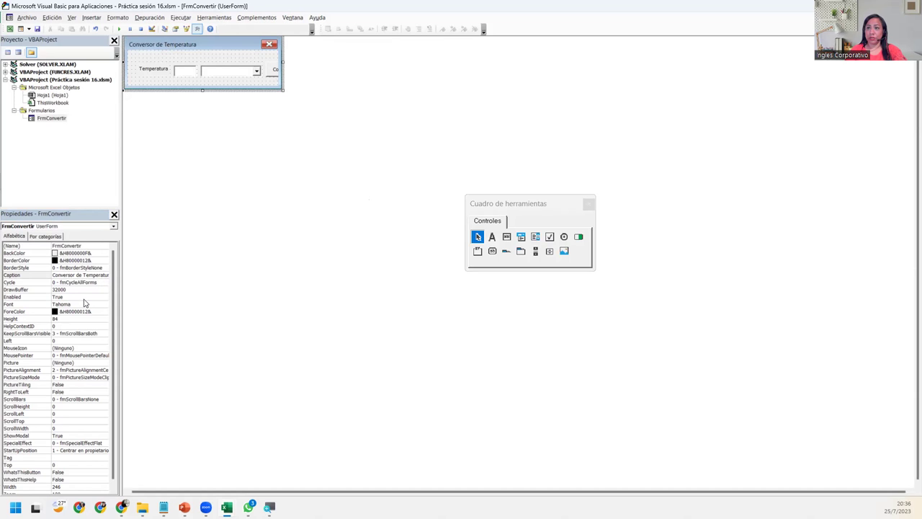
{"action": "left_click", "coordinate": [96, 274]}
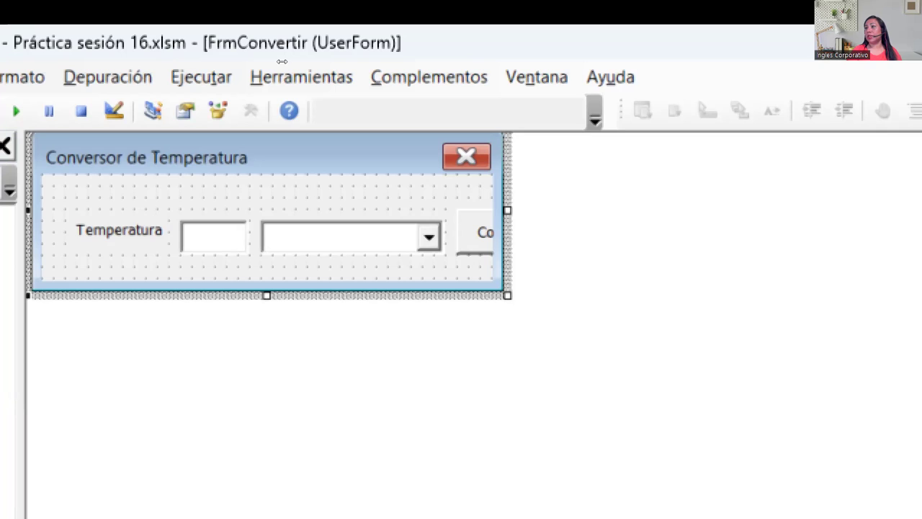
{"action": "left_click", "coordinate": [251, 109]}
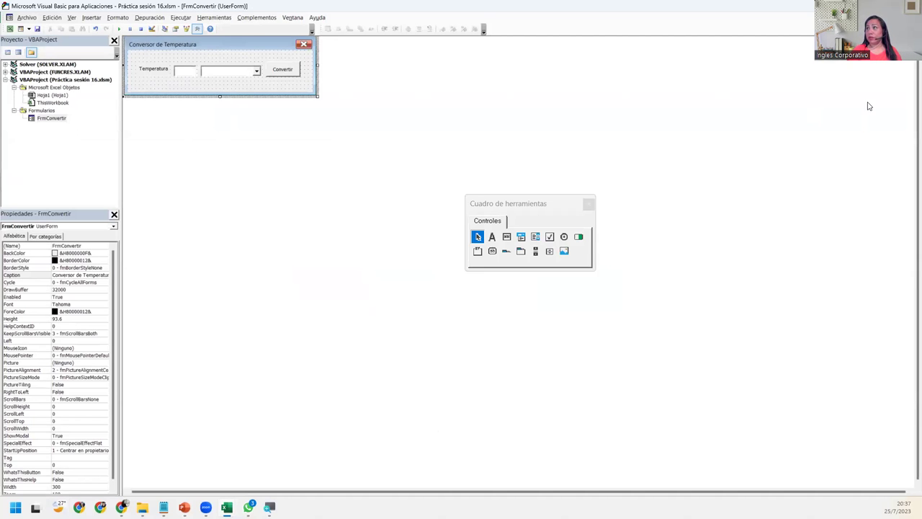
- Float the form designer as a restored window moved up-left, then select the Caption property
{"action": "left_click", "coordinate": [867, 17]}
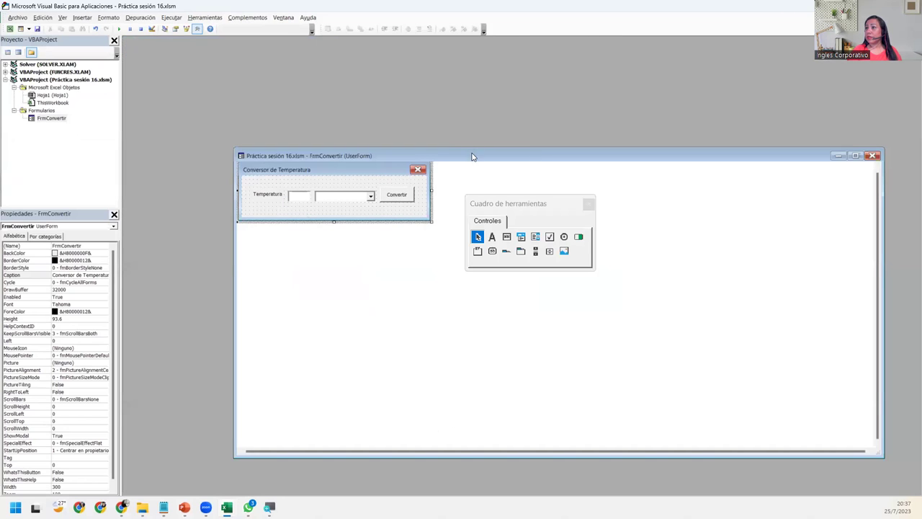
{"action": "left_click_drag", "start_coordinate": [466, 156], "coordinate": [458, 142]}
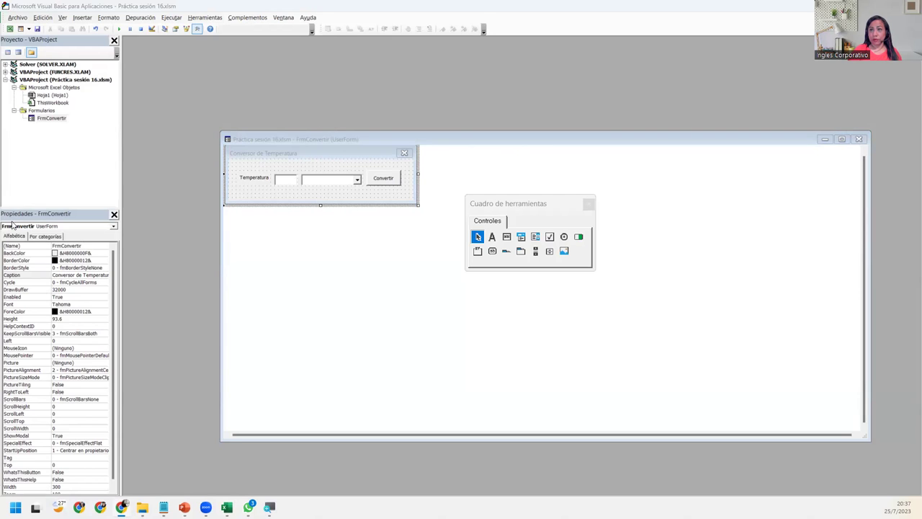
{"action": "left_click", "coordinate": [93, 245]}
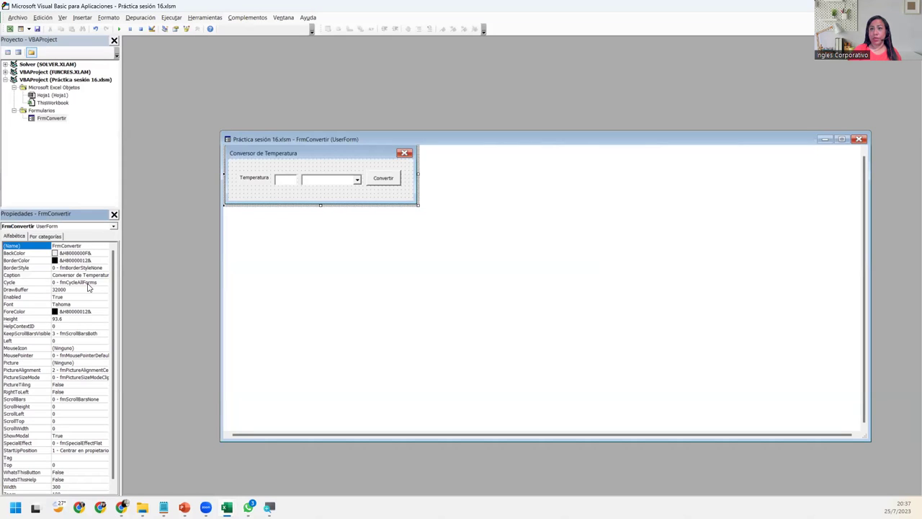
{"action": "left_click", "coordinate": [85, 275]}
{"action": "double_click", "coordinate": [85, 275]}
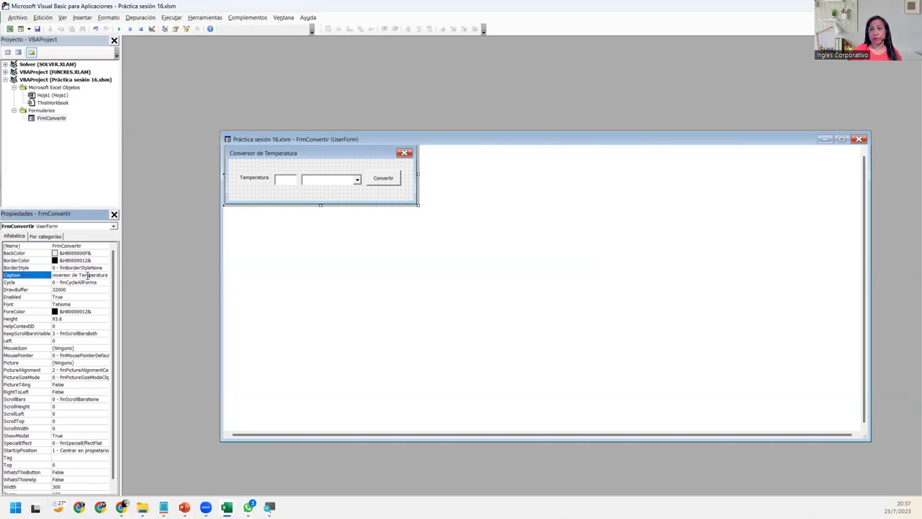
- Widen the Project/Properties panes to show the full Conversor de Temperatura caption
{"action": "left_click_drag", "start_coordinate": [120, 275], "coordinate": [139, 275]}
{"action": "left_click", "coordinate": [10, 274]}
{"action": "left_click", "coordinate": [119, 274]}
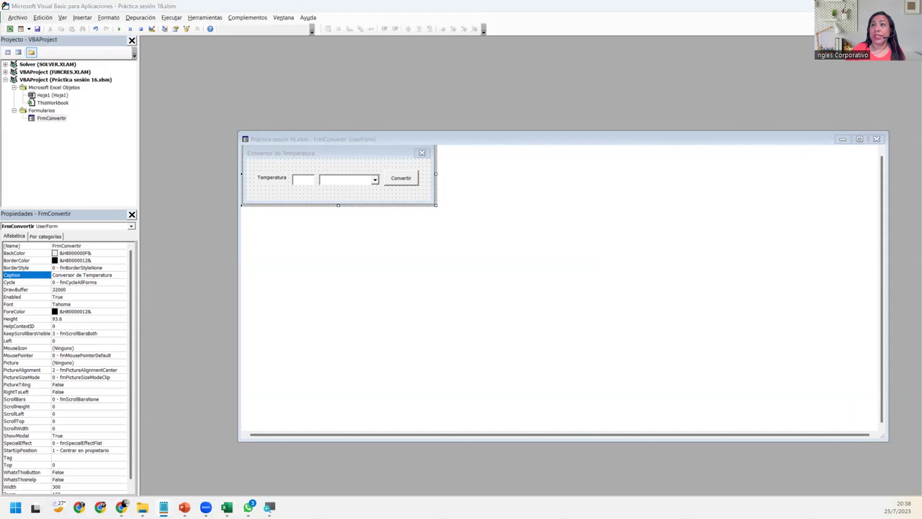
- Move the form designer up-left, cancelling the Macros dialog from two run attempts
{"action": "left_click", "coordinate": [44, 32]}
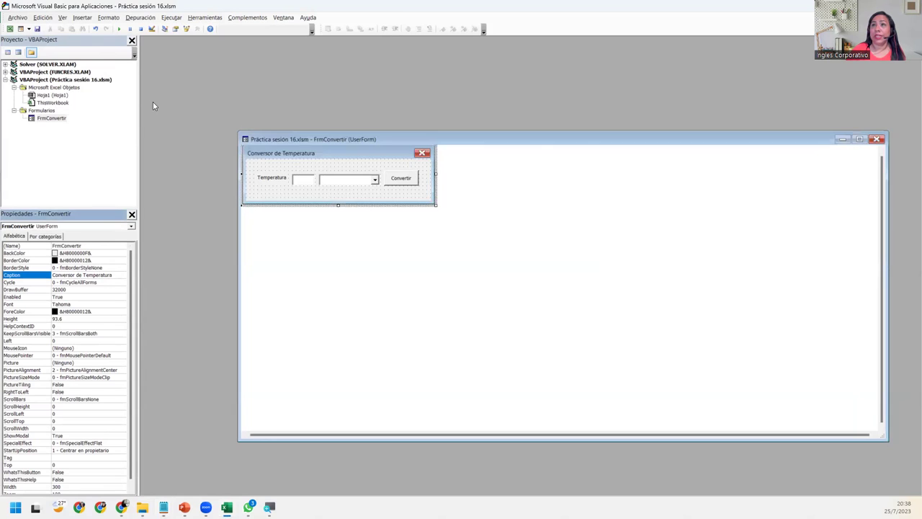
{"action": "left_click", "coordinate": [121, 30]}
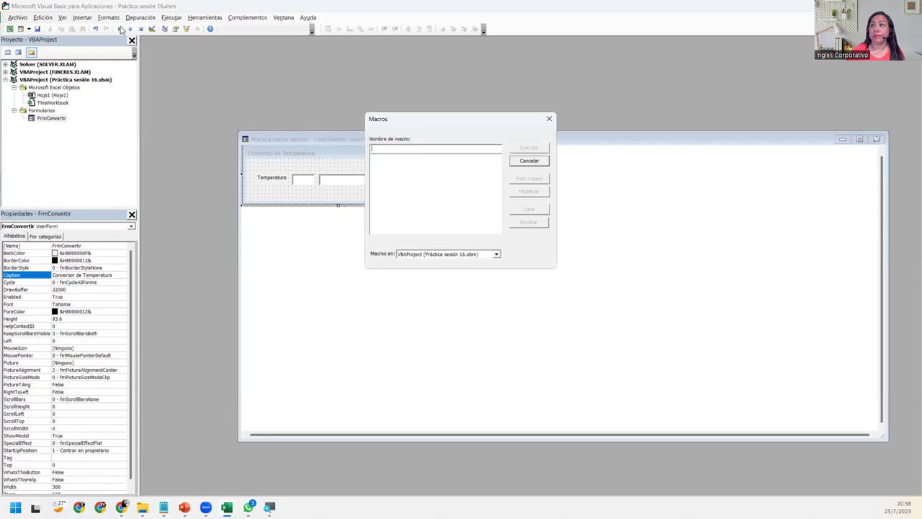
{"action": "left_click", "coordinate": [533, 161]}
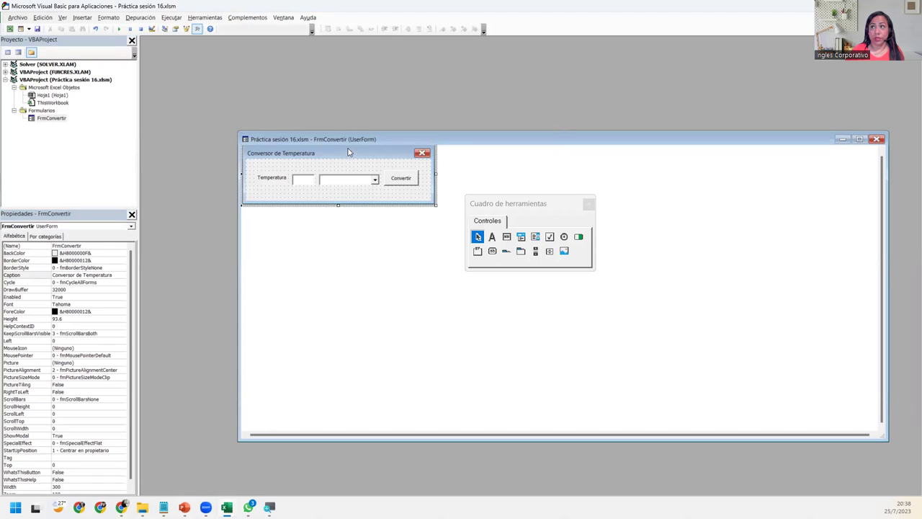
{"action": "left_click_drag", "start_coordinate": [344, 140], "coordinate": [262, 75]}
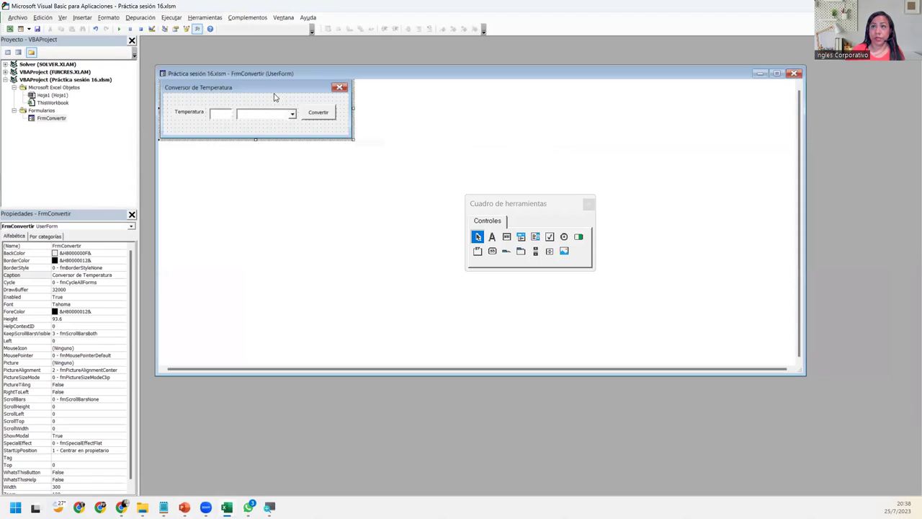
{"action": "left_click", "coordinate": [54, 118]}
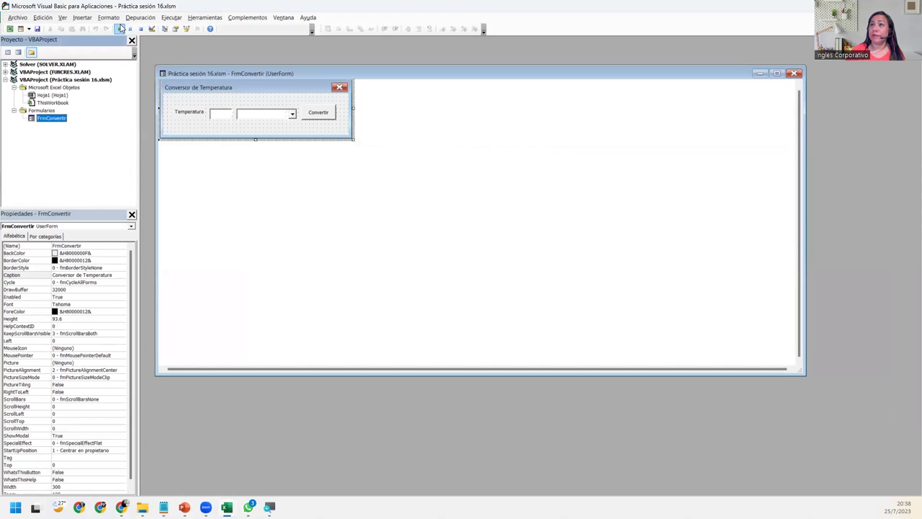
{"action": "left_click", "coordinate": [119, 29]}
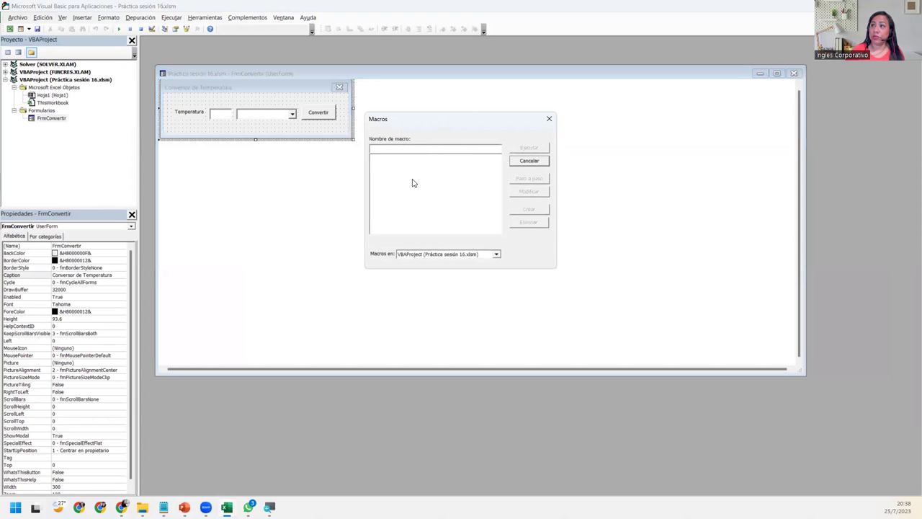
{"action": "left_click", "coordinate": [550, 119]}
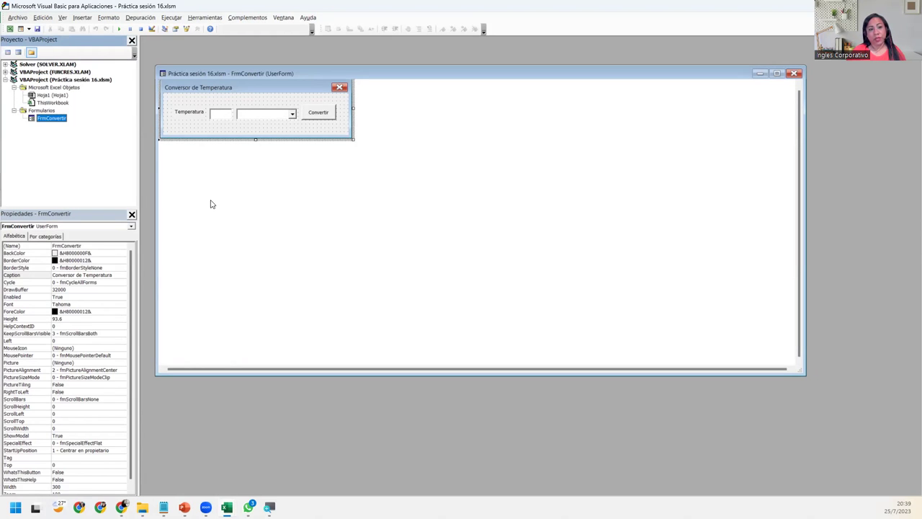
- Open the form's code and delete the empty Label1_Click and UserForm_Click procedures
{"action": "double_click", "coordinate": [245, 134]}
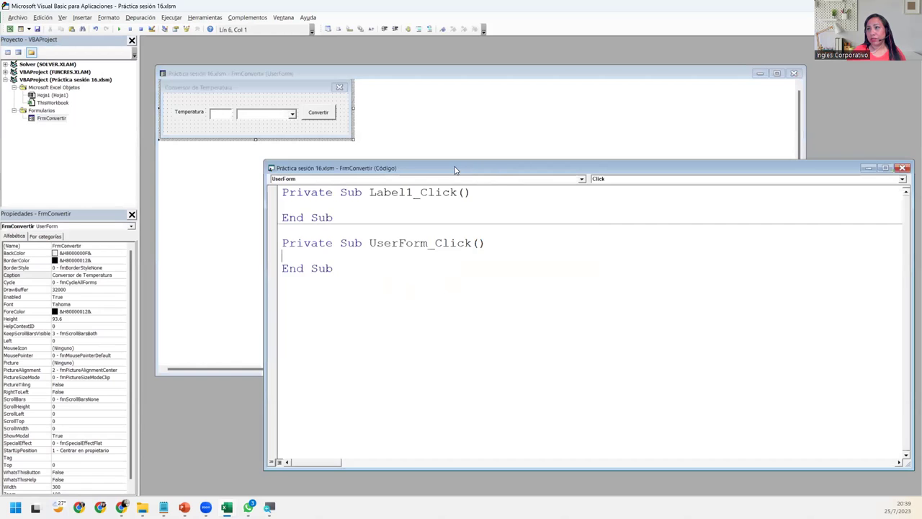
{"action": "left_click_drag", "start_coordinate": [463, 172], "coordinate": [354, 97]}
{"action": "left_click_drag", "start_coordinate": [175, 206], "coordinate": [180, 107]}
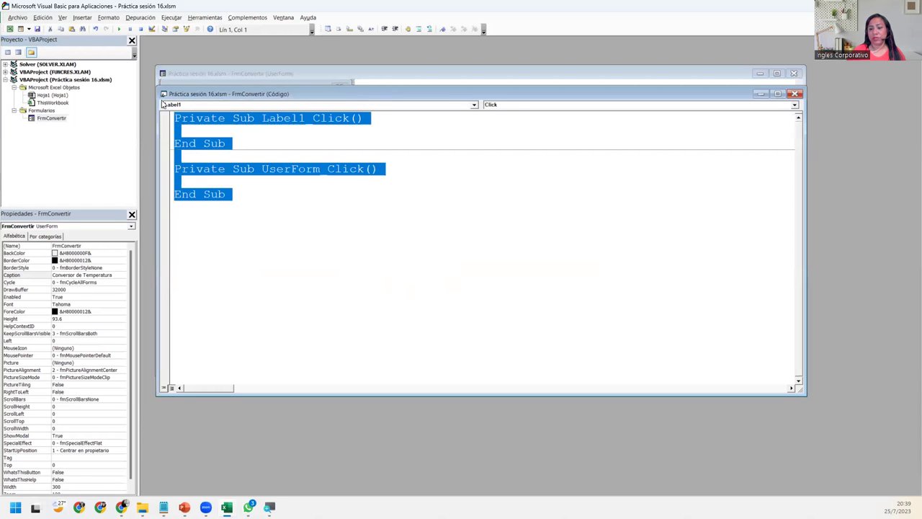
{"action": "key", "text": "Delete"}
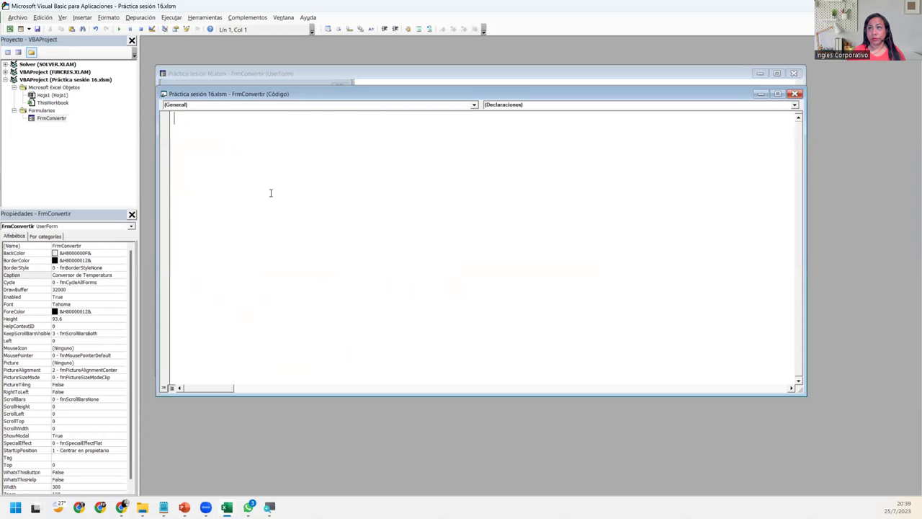
- Rearrange the code and designer windows, then maximize the code window
{"action": "left_click_drag", "start_coordinate": [261, 96], "coordinate": [259, 168]}
{"action": "left_click", "coordinate": [227, 130]}
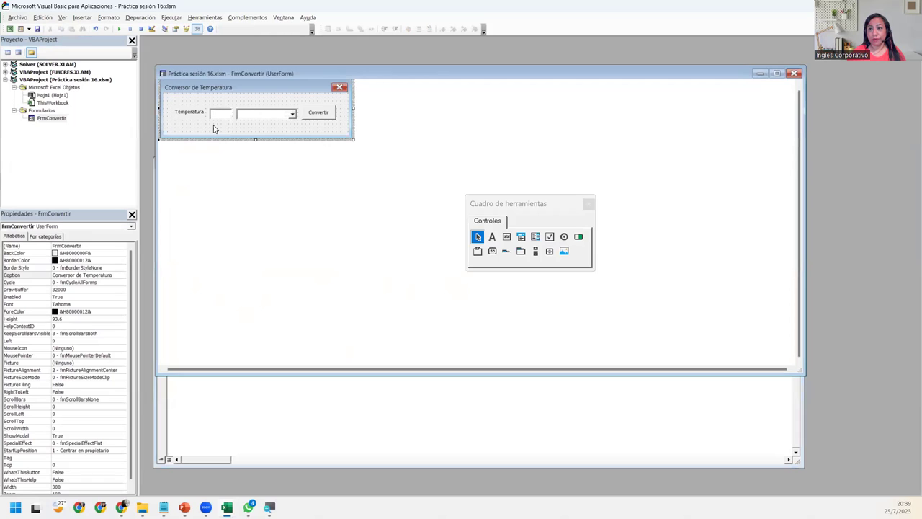
{"action": "left_click", "coordinate": [235, 393]}
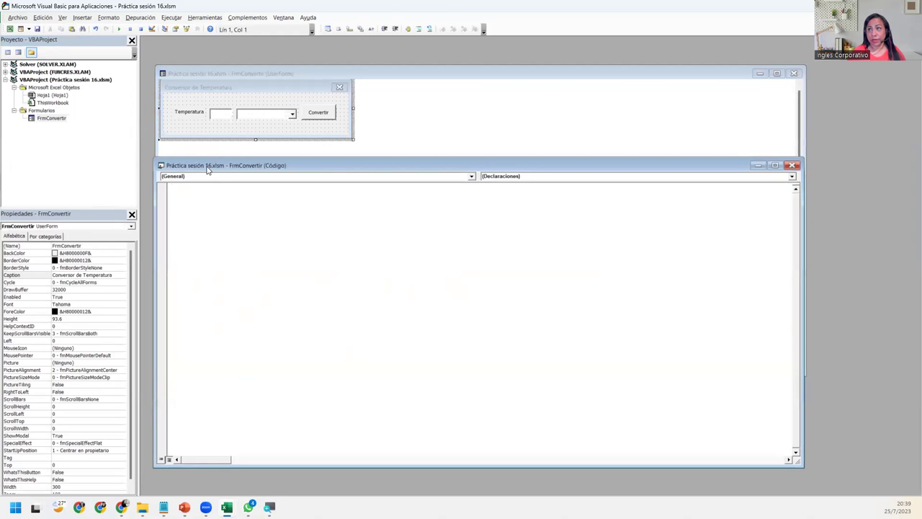
{"action": "left_click", "coordinate": [774, 165]}
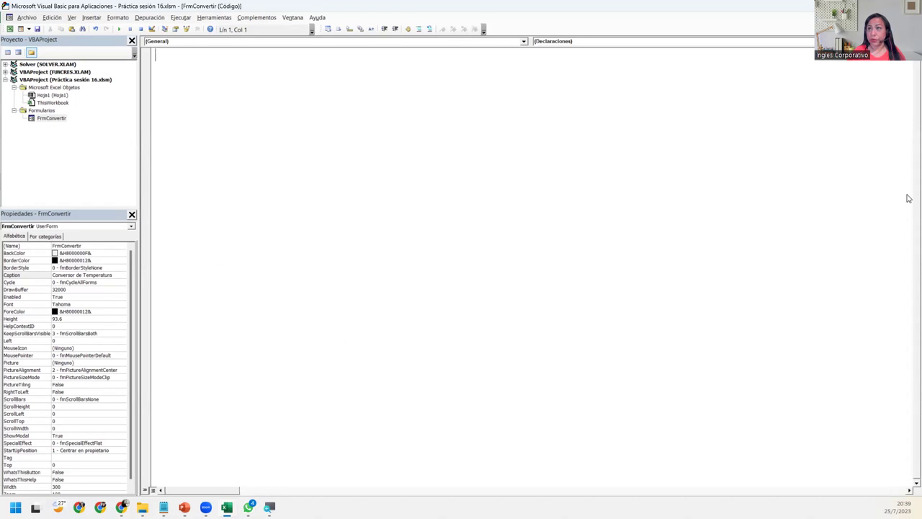
- Return the maximized code window to its normal size
{"action": "left_click", "coordinate": [899, 18]}
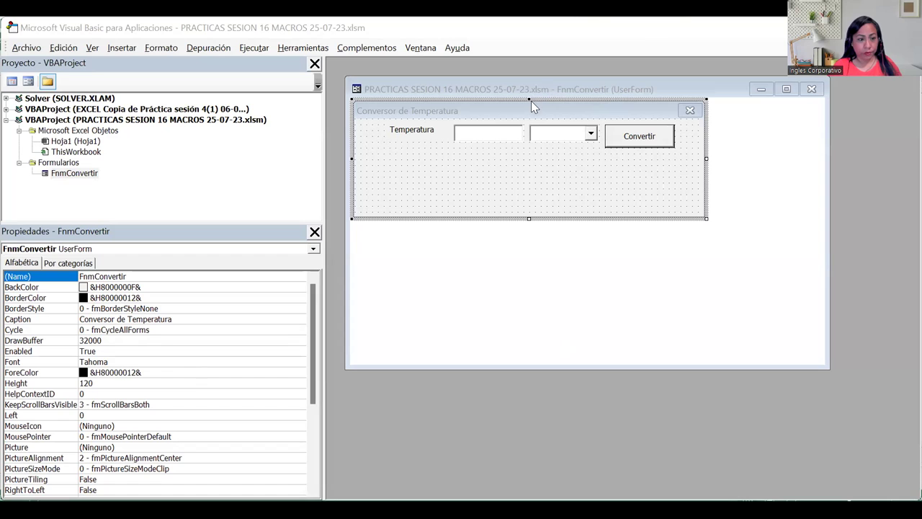
- Reopen the form's code and delete the ComboBox1_Change, TxtTemperatura_Change and UserForm_Click stubs
{"action": "left_click", "coordinate": [883, 82]}
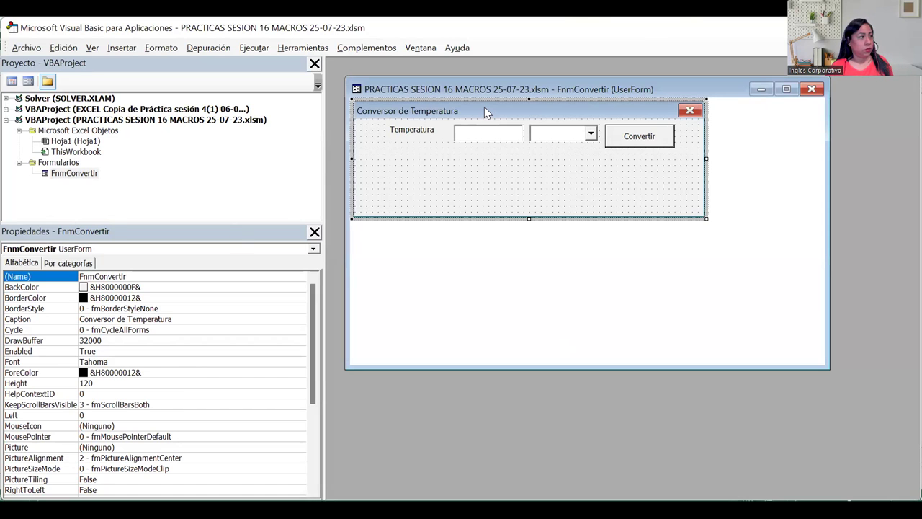
{"action": "double_click", "coordinate": [420, 152]}
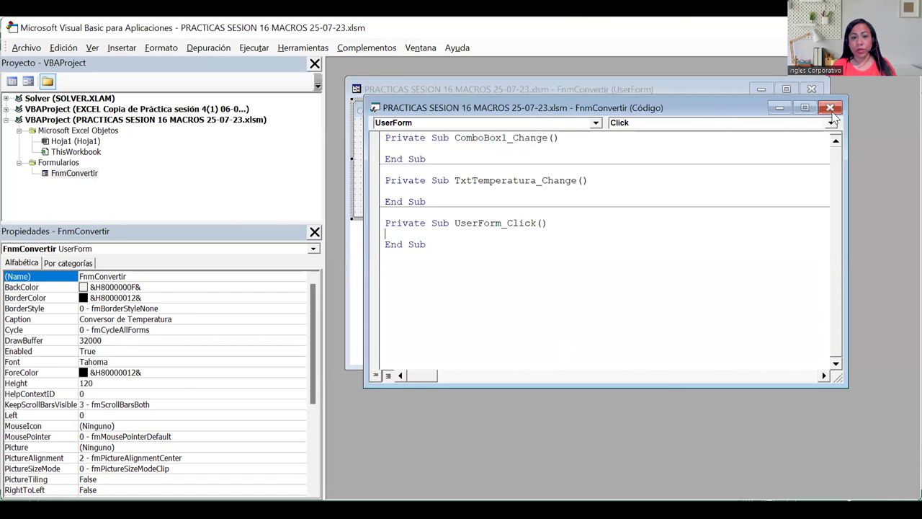
{"action": "left_click", "coordinate": [830, 108]}
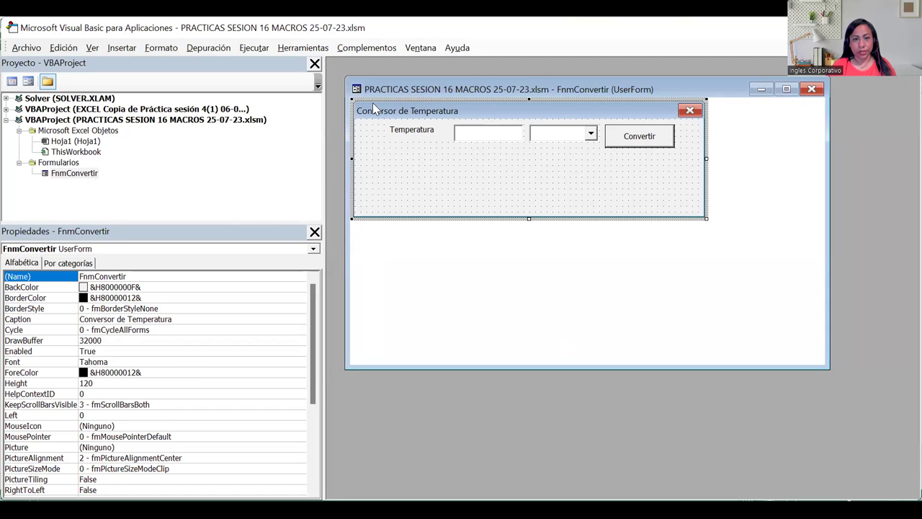
{"action": "double_click", "coordinate": [404, 150]}
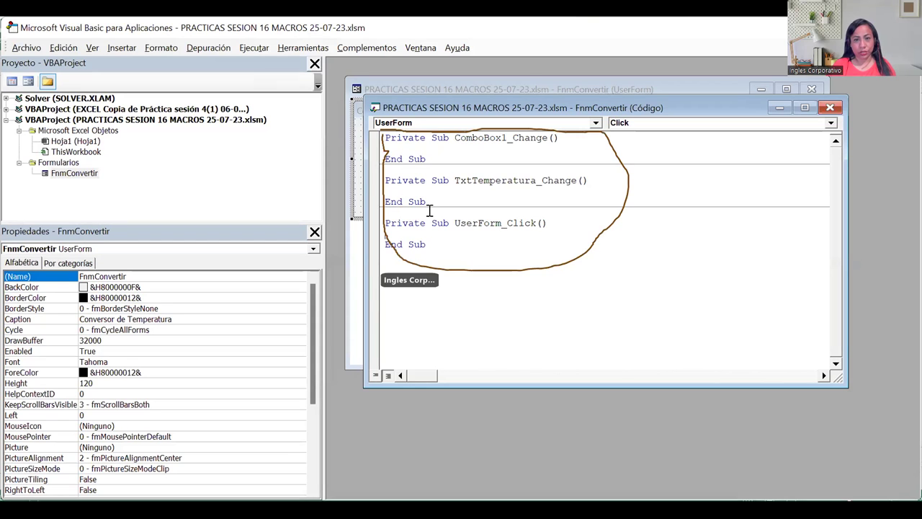
{"action": "mouse_move", "coordinate": [384, 138]}
{"action": "left_mouse_down"}
{"action": "mouse_move", "coordinate": [579, 163]}
{"action": "mouse_move", "coordinate": [801, 309]}
{"action": "left_mouse_up"}
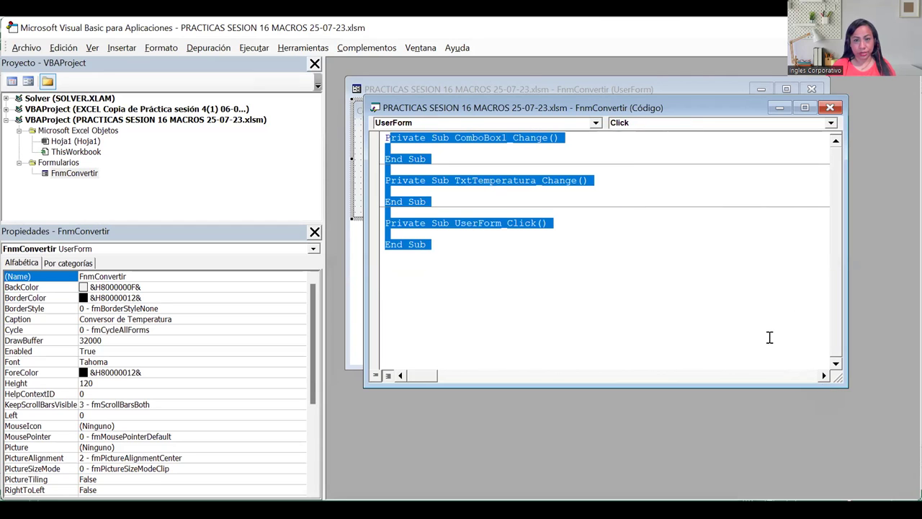
{"action": "key", "text": "Delete"}
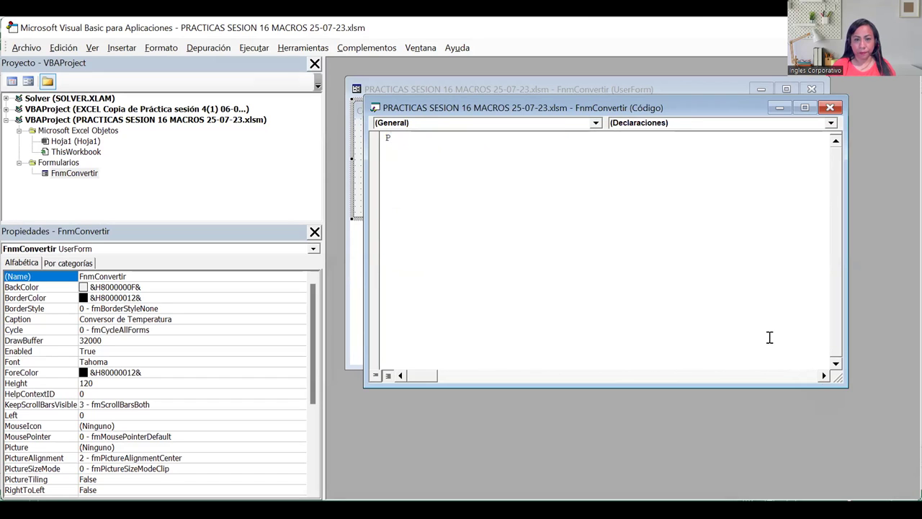
{"action": "key", "text": "BackSpace"}
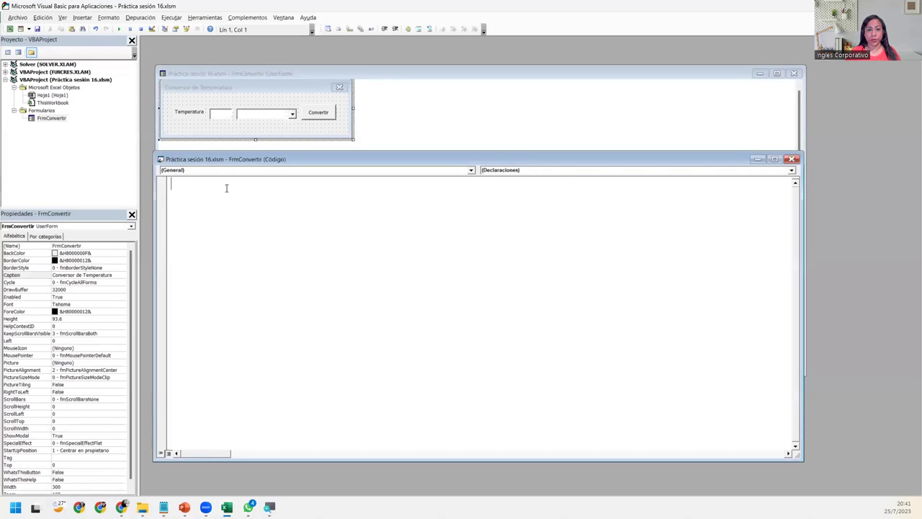
- Select the CmbTipo combo box in the form designer, then switch back to Excel with Alt+F11
{"action": "left_click", "coordinate": [288, 117]}
{"action": "left_click", "coordinate": [290, 117]}
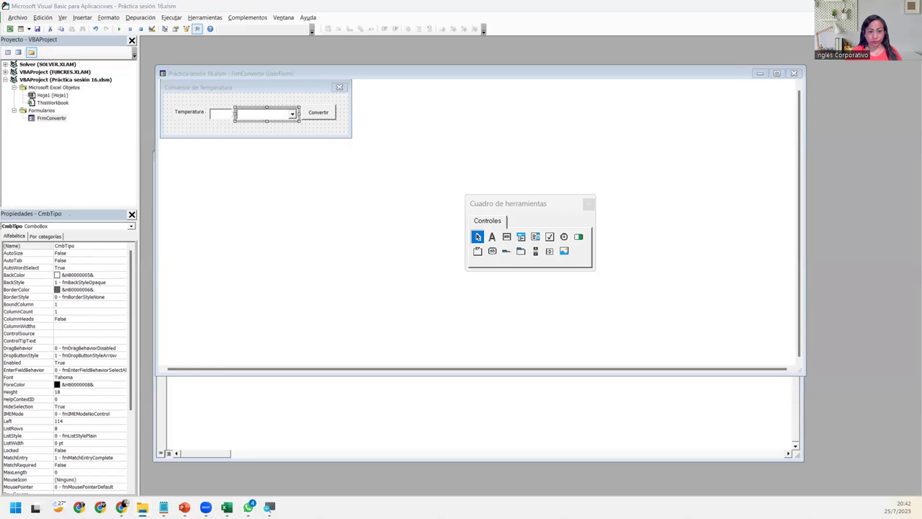
{"action": "key", "text": "alt+F11"}
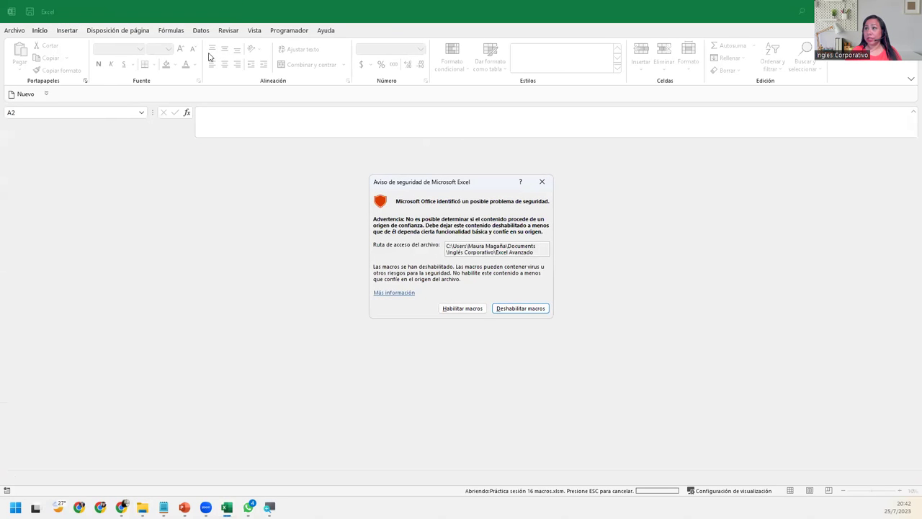
- Enable the workbook's macros and reopen the Visual Basic editor from Programador
{"action": "left_click", "coordinate": [479, 310]}
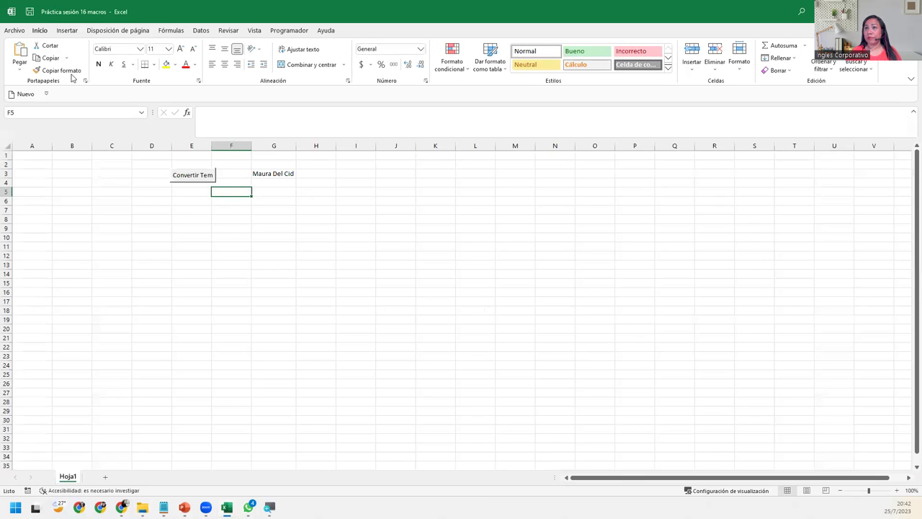
{"action": "left_click", "coordinate": [297, 30]}
{"action": "left_click", "coordinate": [27, 61]}
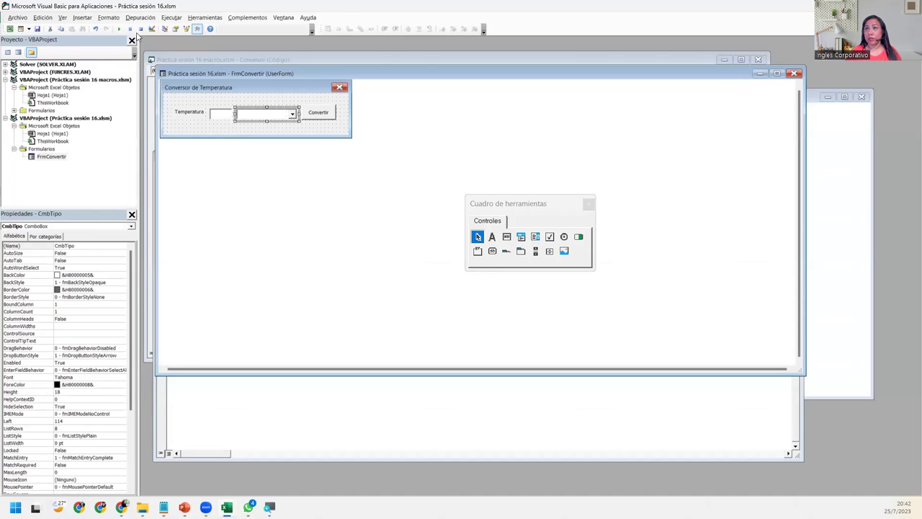
- Test-run FrmConvertir centred on the sheet, check its unit choices, then close it
{"action": "left_click", "coordinate": [119, 29]}
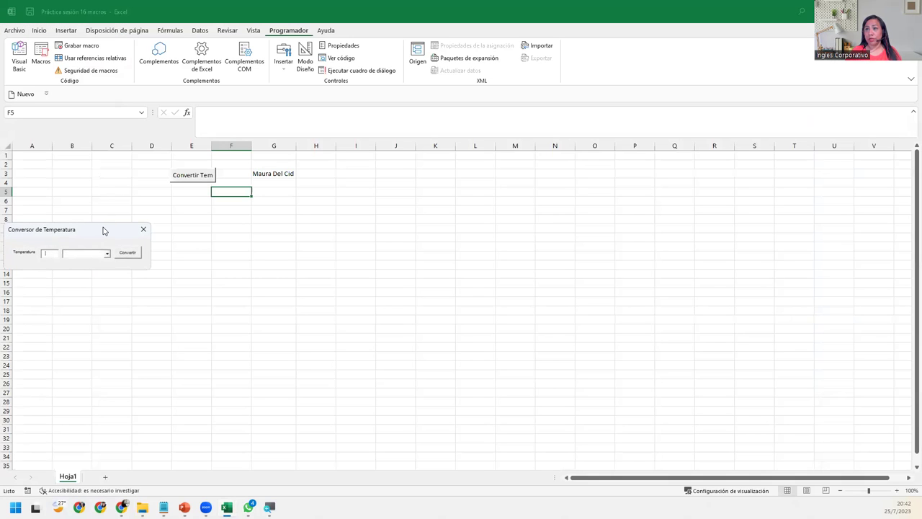
{"action": "left_click_drag", "start_coordinate": [105, 231], "coordinate": [397, 230]}
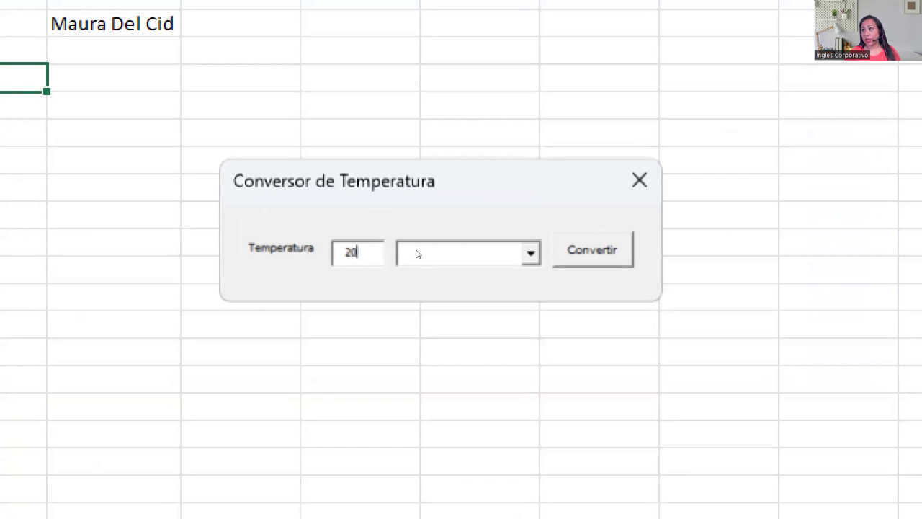
{"action": "left_click", "coordinate": [412, 252]}
{"action": "left_click", "coordinate": [413, 252]}
{"action": "key", "text": "alt+F4"}
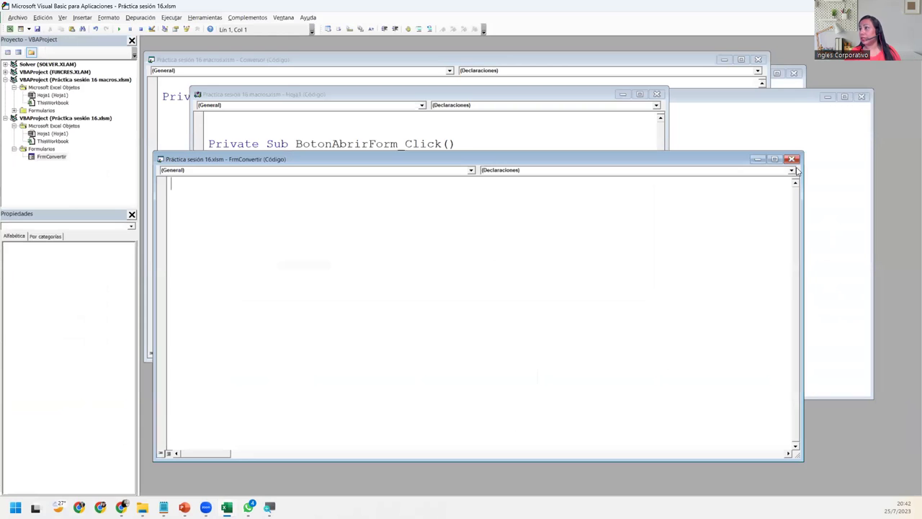
- Close FrmConvertir's code and open the Conversor form from Práctica sesión 16 macros
{"action": "left_click", "coordinate": [791, 159]}
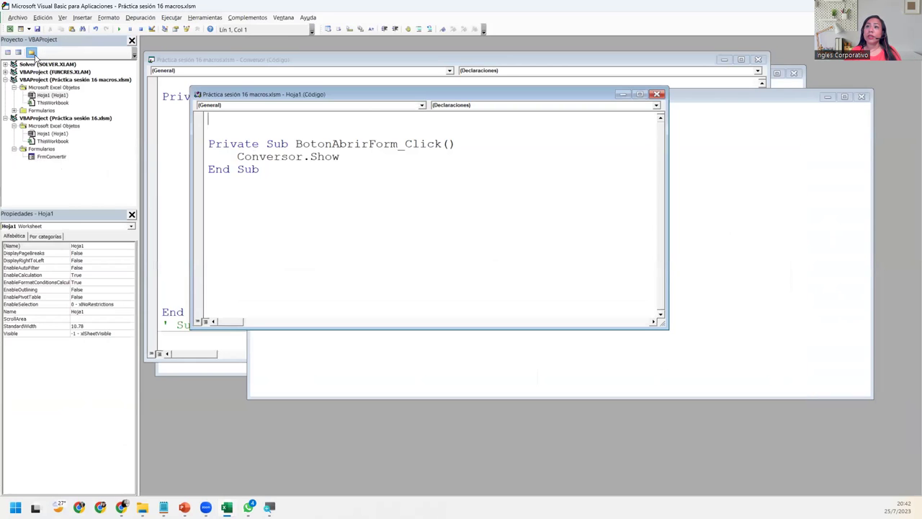
{"action": "left_click", "coordinate": [89, 81]}
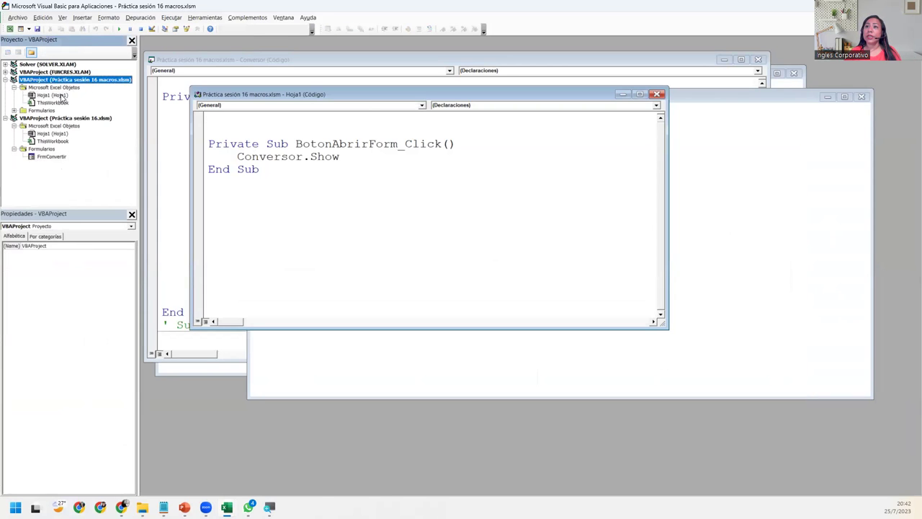
{"action": "left_click", "coordinate": [14, 110]}
{"action": "double_click", "coordinate": [46, 119]}
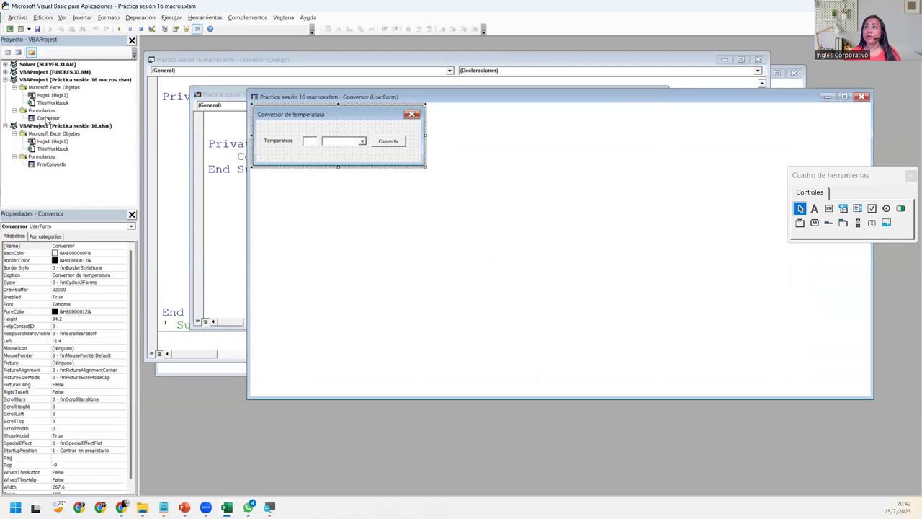
- Run the centred Conversor form and try Farenheit, then Celsius, as the unit
{"action": "left_click", "coordinate": [119, 29]}
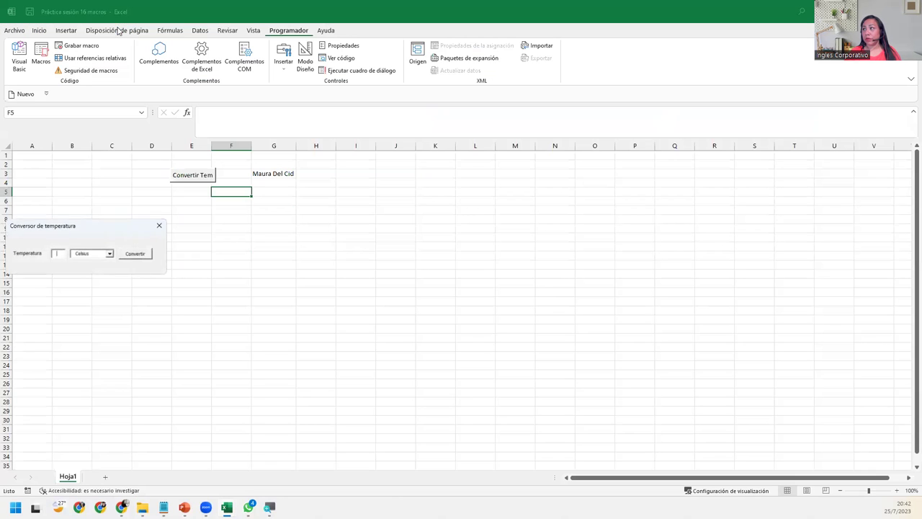
{"action": "left_click_drag", "start_coordinate": [109, 226], "coordinate": [466, 194]}
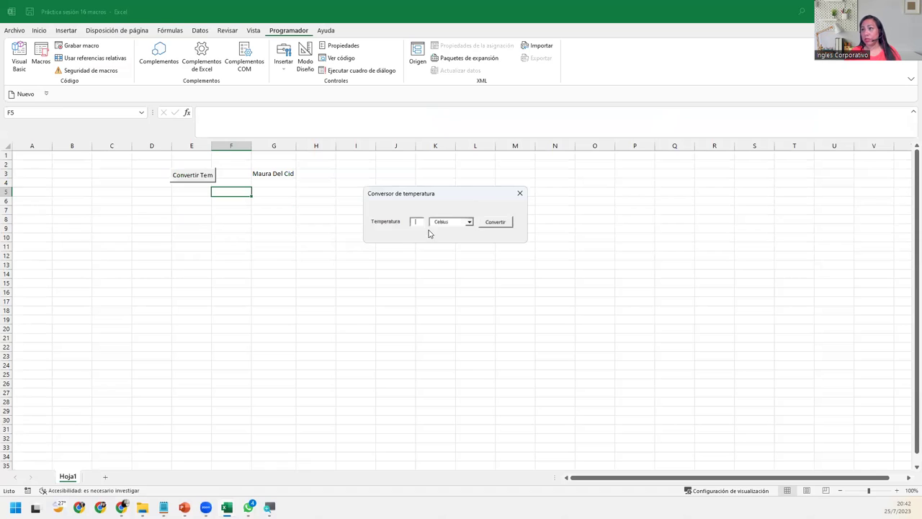
{"action": "left_click", "coordinate": [469, 222]}
{"action": "left_click", "coordinate": [459, 238]}
{"action": "left_click", "coordinate": [469, 222]}
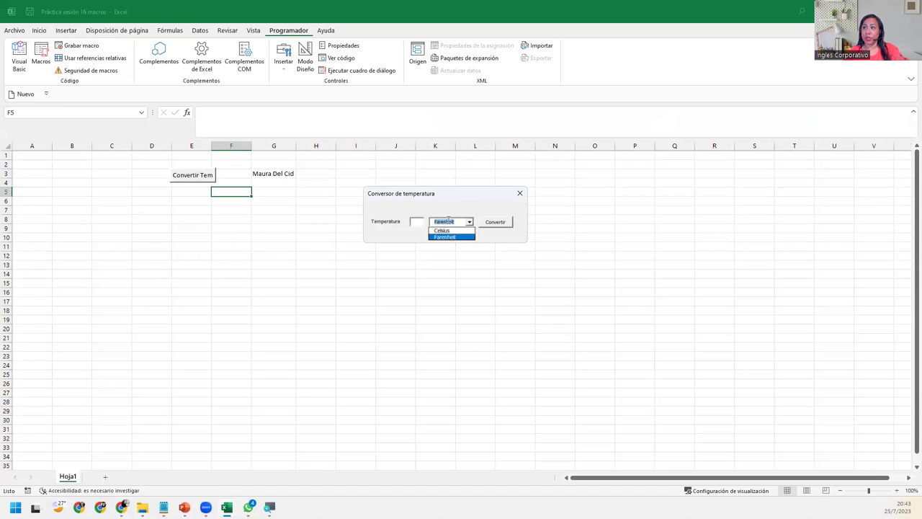
{"action": "left_click", "coordinate": [446, 231]}
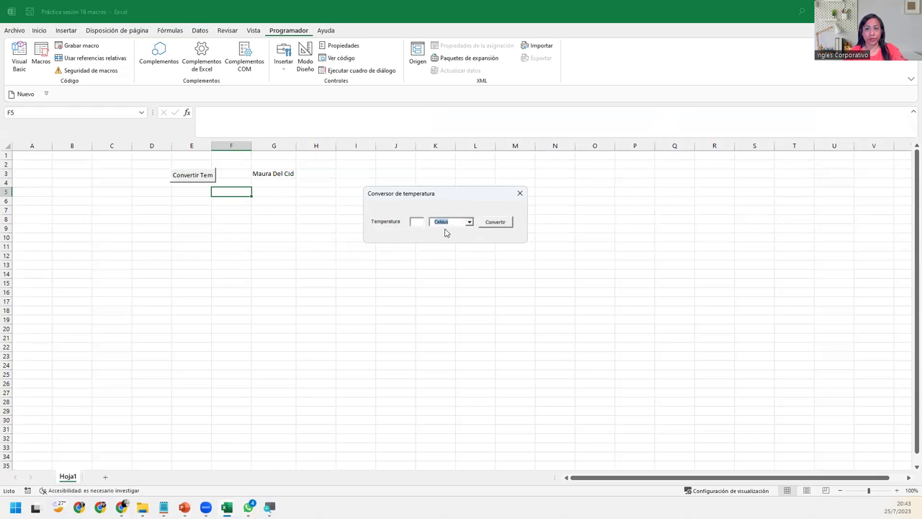
- Enter 24 as the temperature and close the Conversor form
{"action": "left_click", "coordinate": [422, 222]}
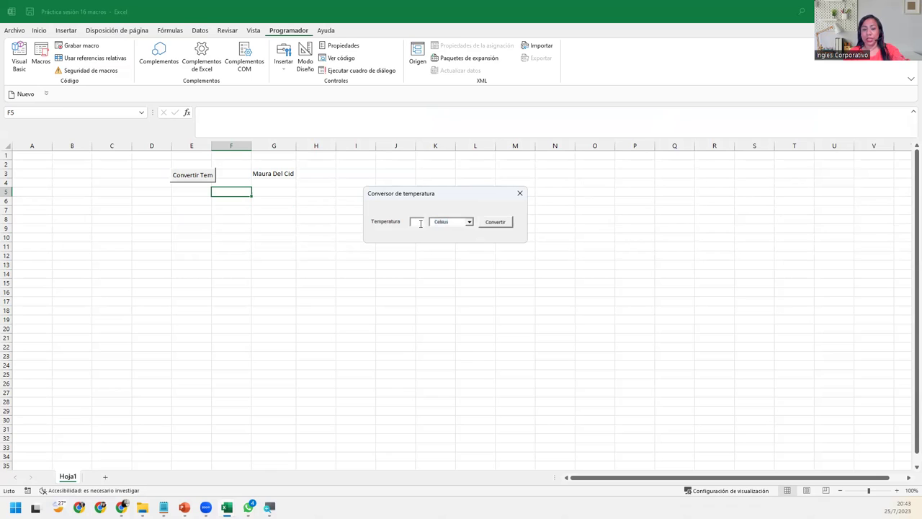
{"action": "type", "text": "24"}
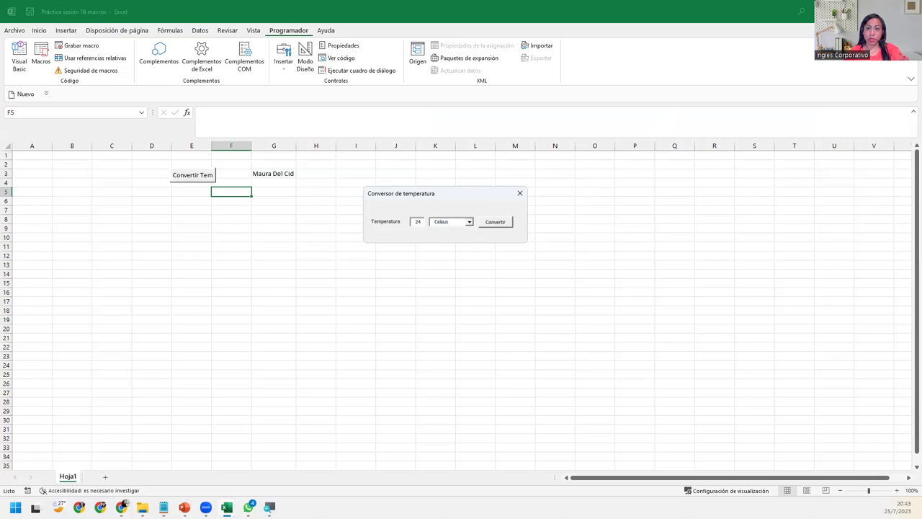
{"action": "left_click", "coordinate": [520, 193]}
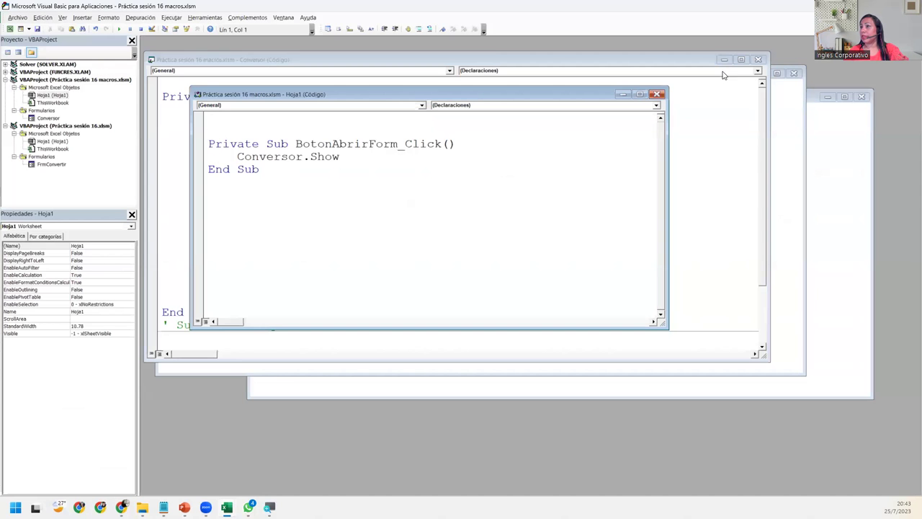
- Close the Hoja1 and Conversor code windows and the Práctica sesión 16 macros workbook
{"action": "left_click", "coordinate": [656, 94]}
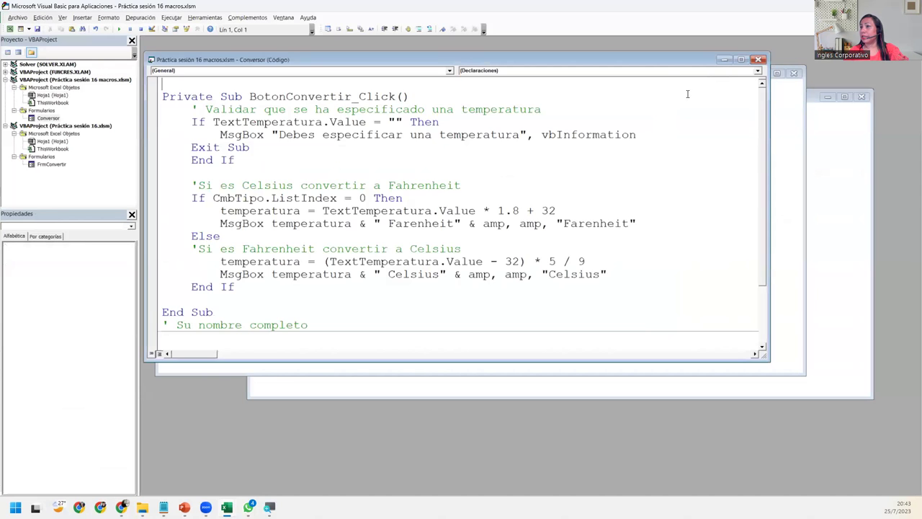
{"action": "left_click", "coordinate": [759, 59]}
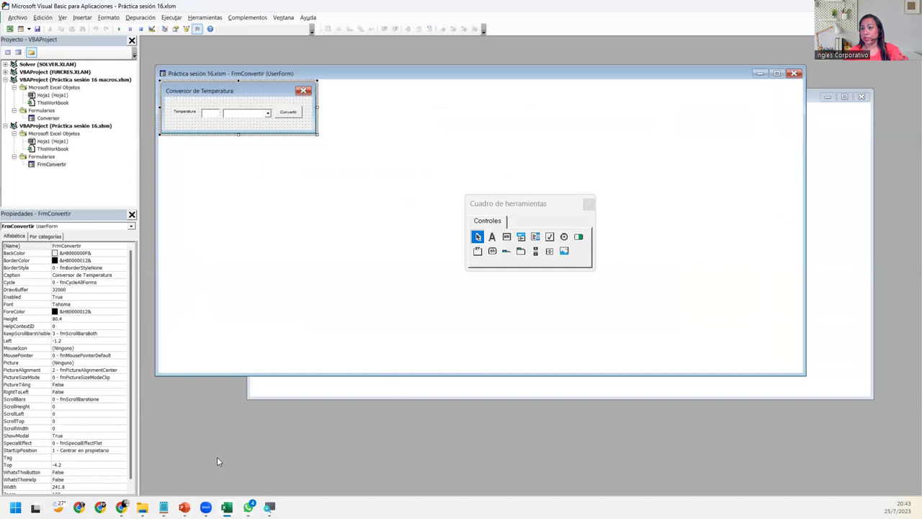
{"action": "mouse_move", "coordinate": [227, 507]}
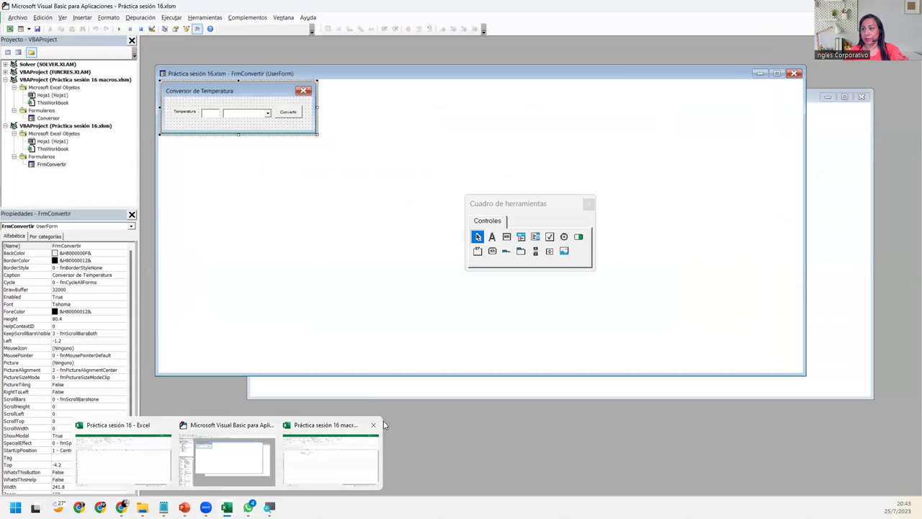
{"action": "left_click", "coordinate": [374, 425]}
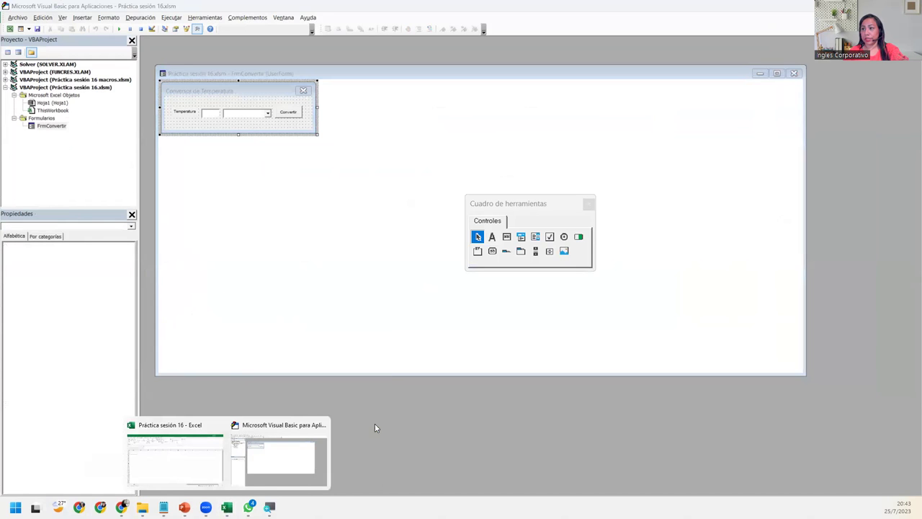
- Resize the FrmConvertir form to 343.8 wide by 96.6 high
{"action": "left_click", "coordinate": [254, 130]}
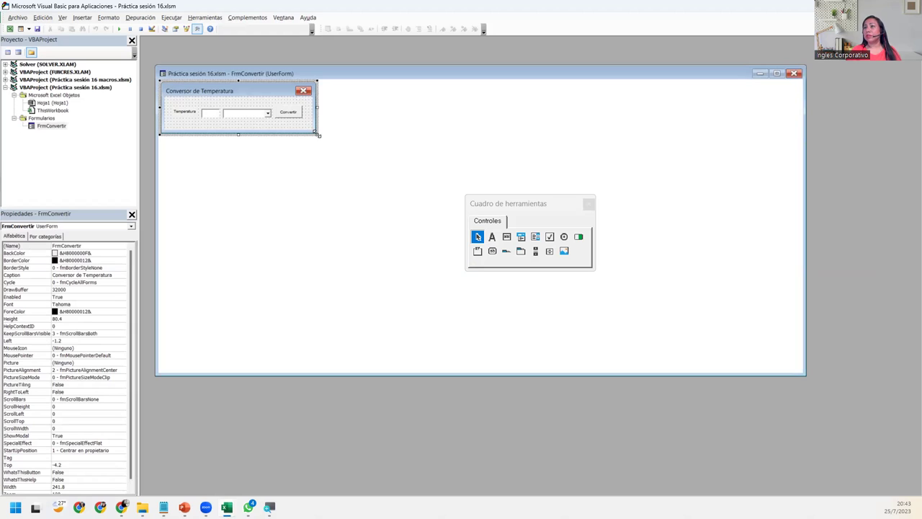
{"action": "left_click_drag", "start_coordinate": [317, 134], "coordinate": [384, 163]}
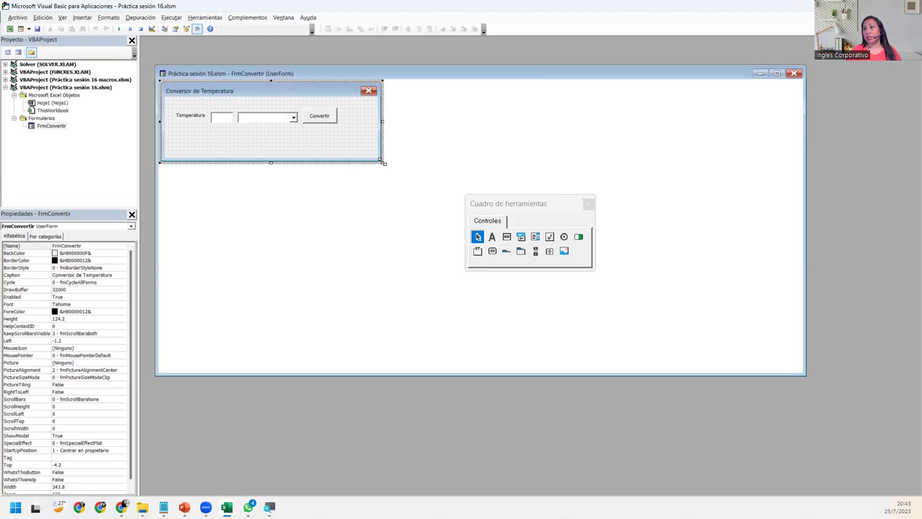
{"action": "left_click_drag", "start_coordinate": [384, 163], "coordinate": [384, 144]}
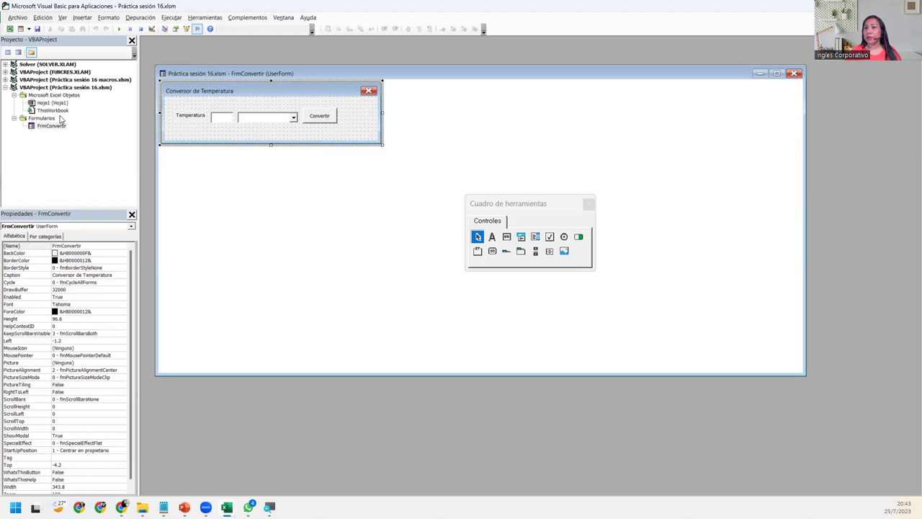
- Open FrmConvertir's code and delete all the generated code
{"action": "double_click", "coordinate": [271, 135]}
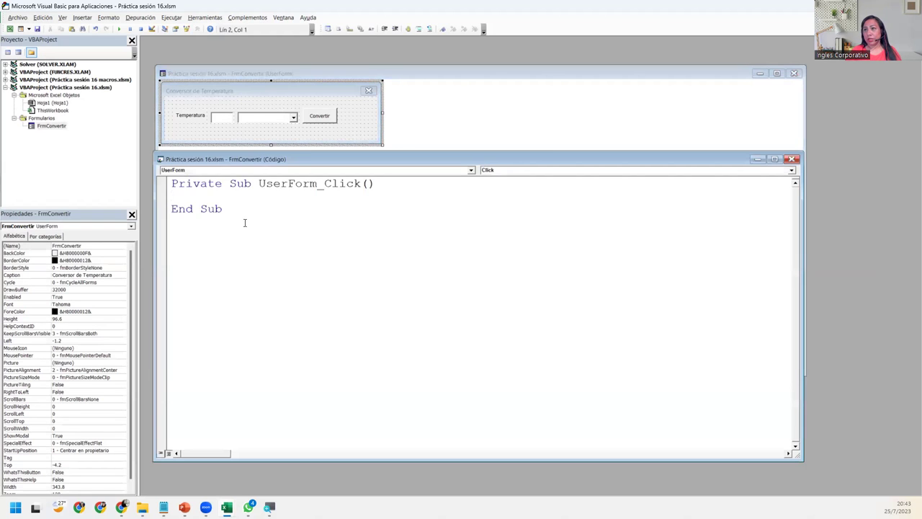
{"action": "key", "text": "ctrl+a"}
{"action": "key", "text": "Delete"}
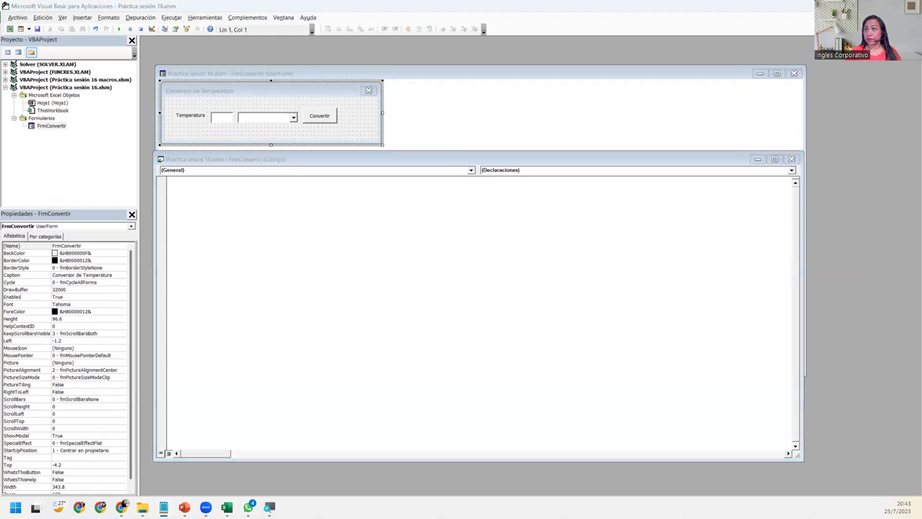
{"action": "left_click", "coordinate": [179, 201]}
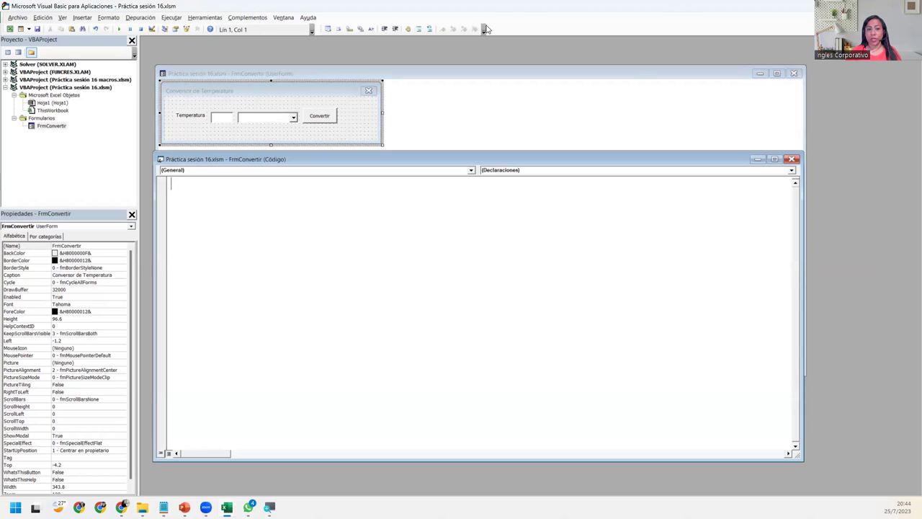
- Add a UserForm_Initialize procedure and remove the UserForm_Click stub
{"action": "left_click", "coordinate": [472, 170]}
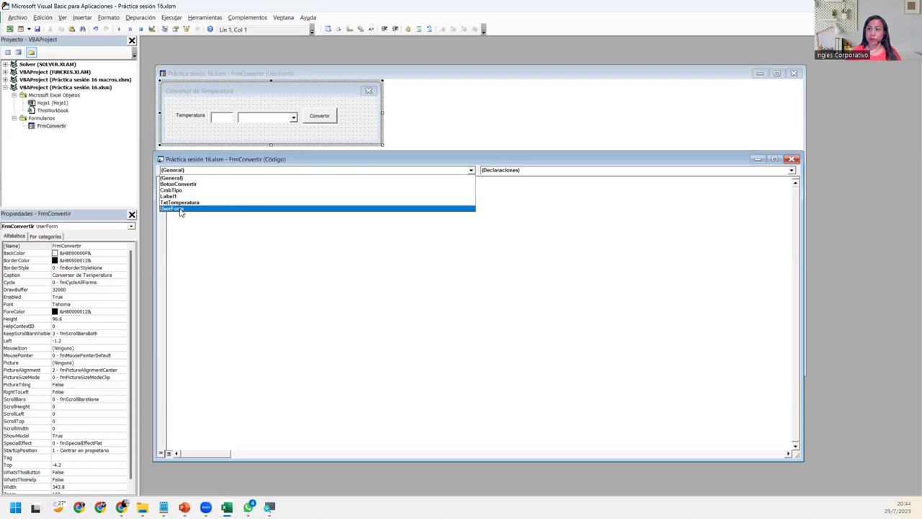
{"action": "left_click", "coordinate": [181, 209]}
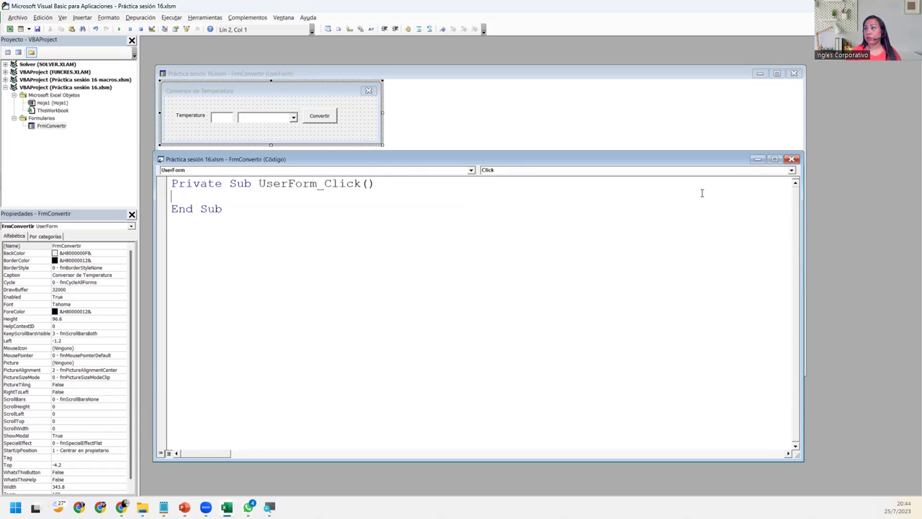
{"action": "left_click", "coordinate": [791, 170]}
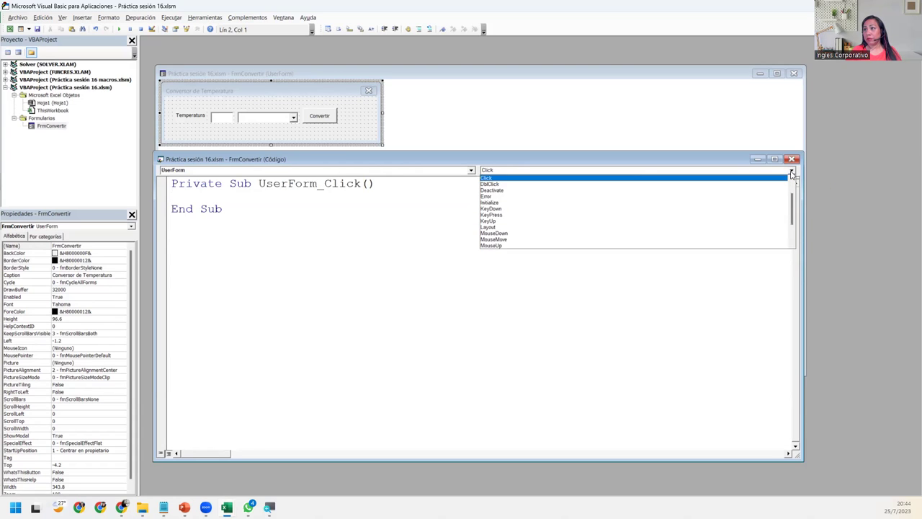
{"action": "left_click", "coordinate": [516, 203]}
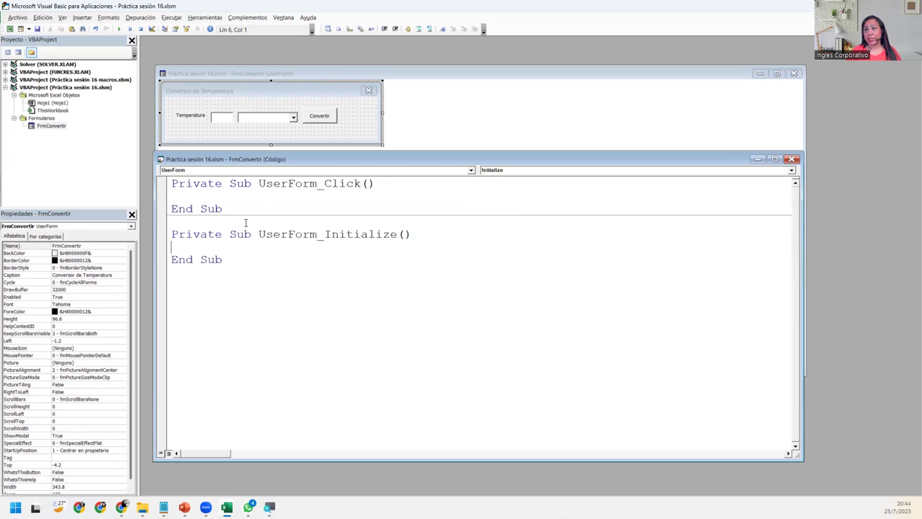
{"action": "left_click_drag", "start_coordinate": [245, 210], "coordinate": [171, 183]}
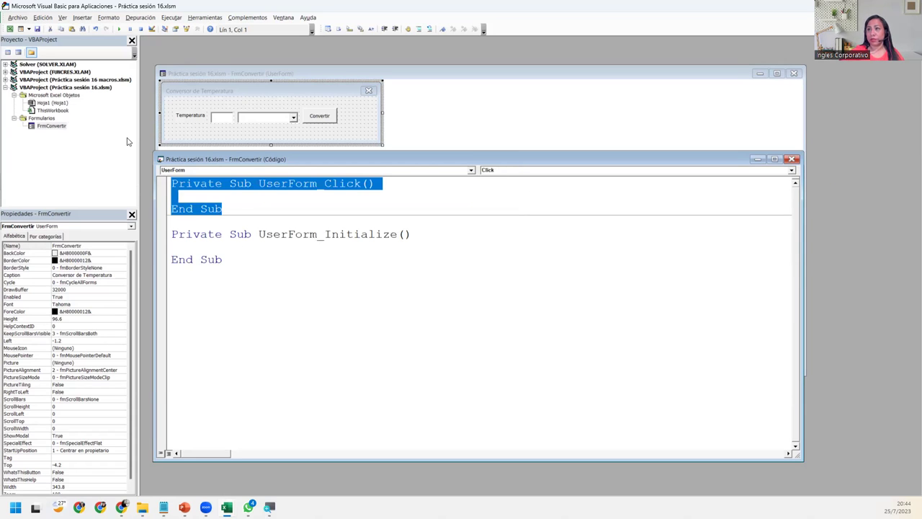
{"action": "key", "text": "Delete"}
{"action": "key", "text": "Delete"}
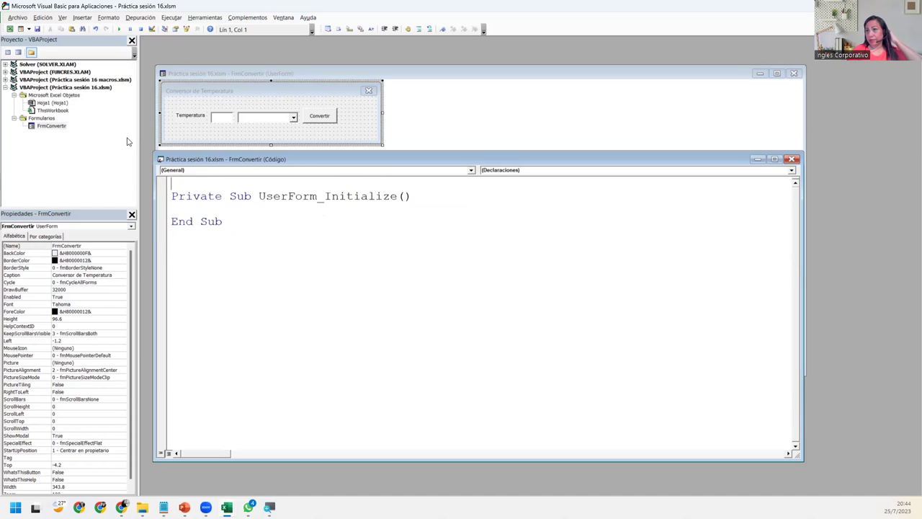
- Clear the code window again, deleting everything in it
{"action": "left_click", "coordinate": [472, 171]}
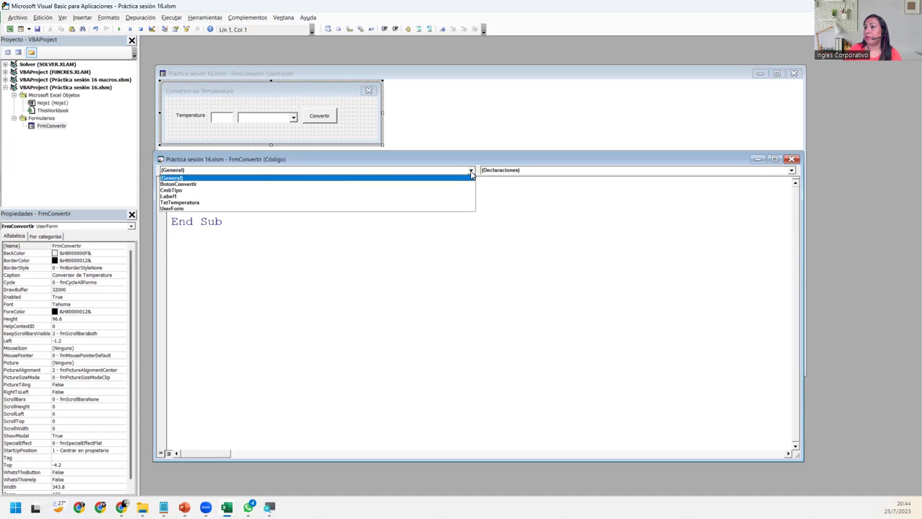
{"action": "left_click", "coordinate": [217, 209]}
{"action": "key", "text": "ctrl+a"}
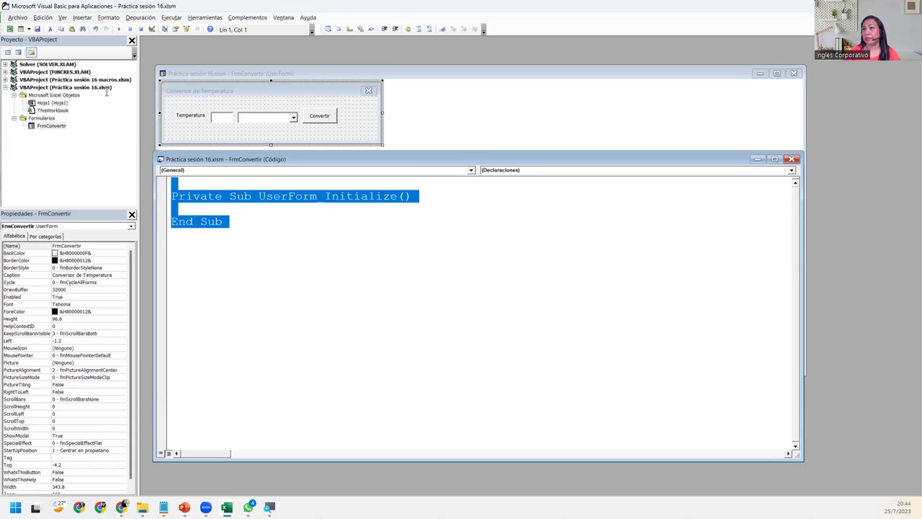
{"action": "key", "text": "Delete"}
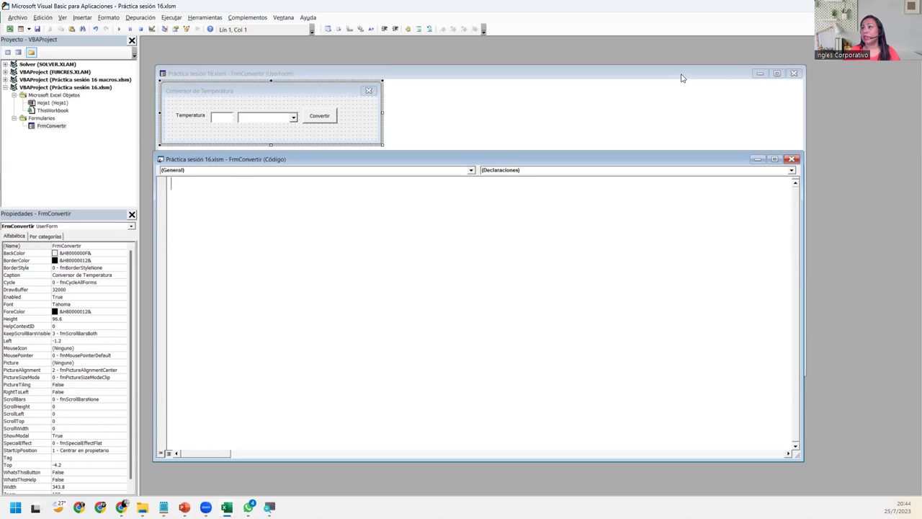
{"action": "left_click", "coordinate": [792, 170]}
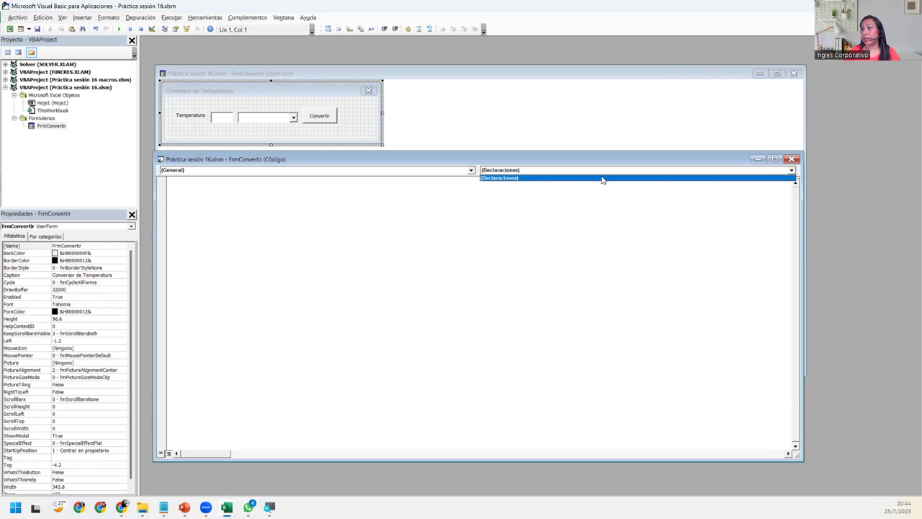
{"action": "left_click", "coordinate": [447, 208]}
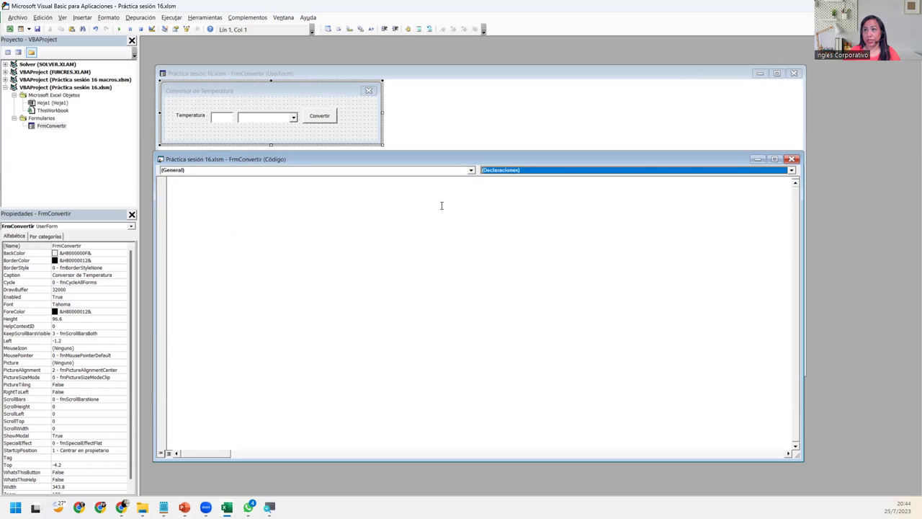
- Recreate the empty UserForm_Initialize procedure and delete the UserForm_Click stub again
{"action": "left_click", "coordinate": [471, 170]}
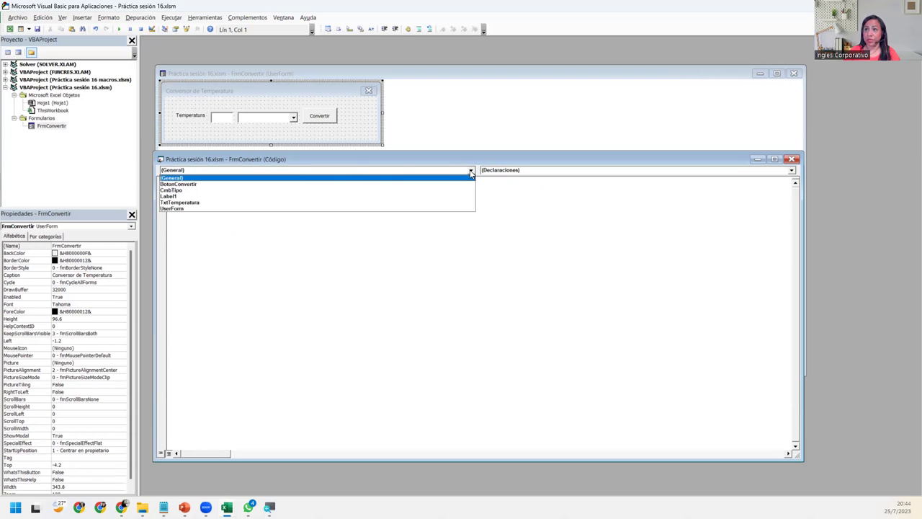
{"action": "left_click", "coordinate": [186, 209]}
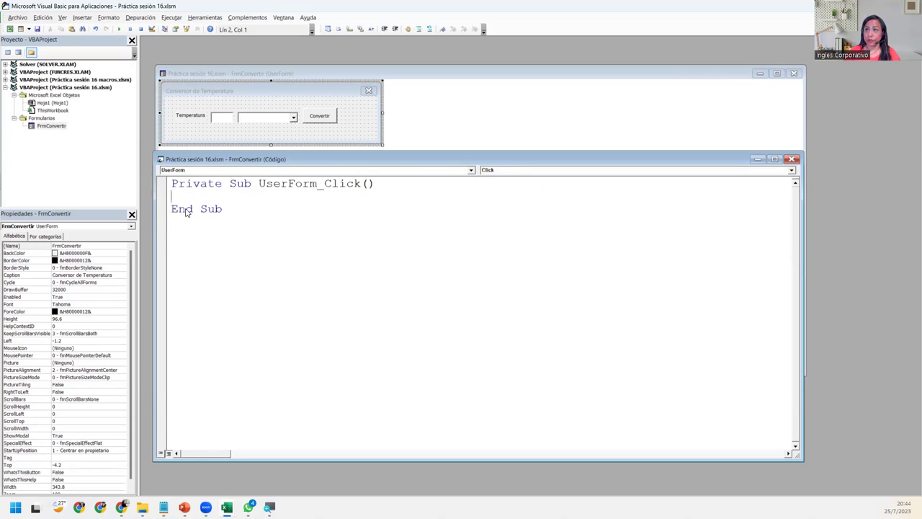
{"action": "left_click", "coordinate": [791, 171]}
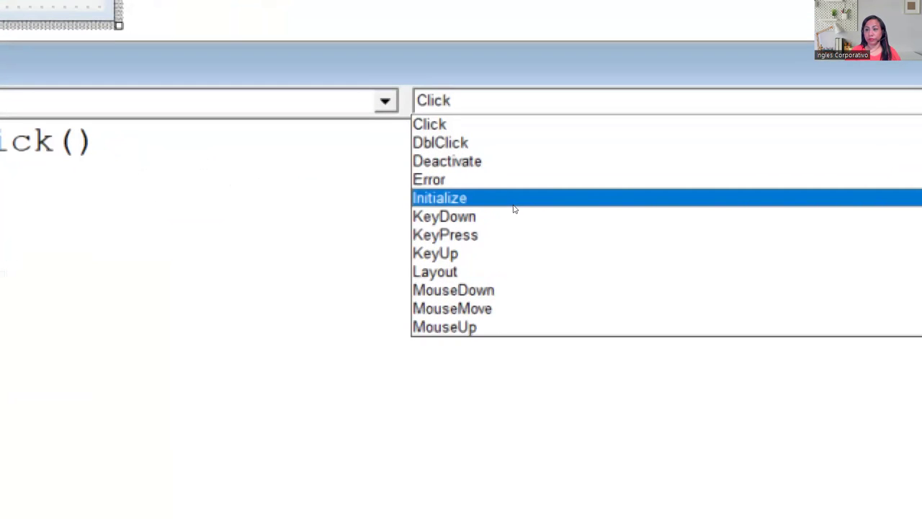
{"action": "left_click", "coordinate": [514, 206]}
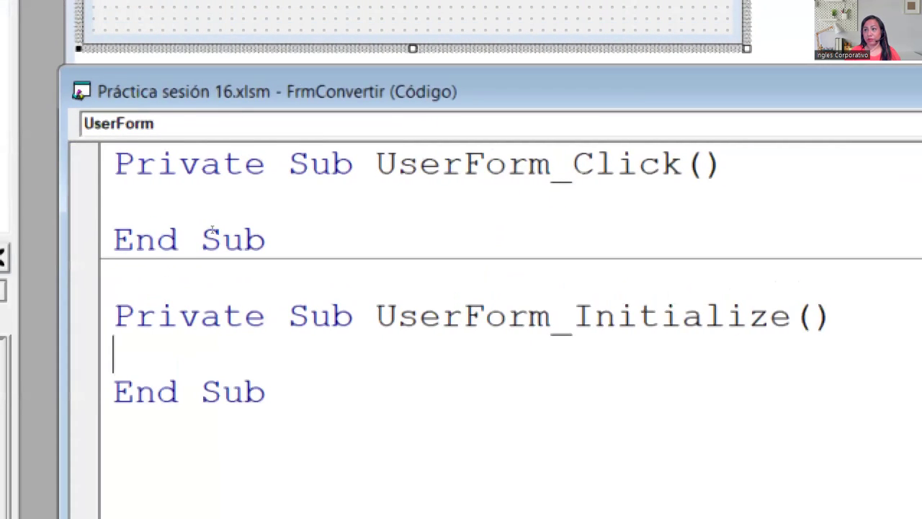
{"action": "left_click_drag", "start_coordinate": [286, 241], "coordinate": [115, 165]}
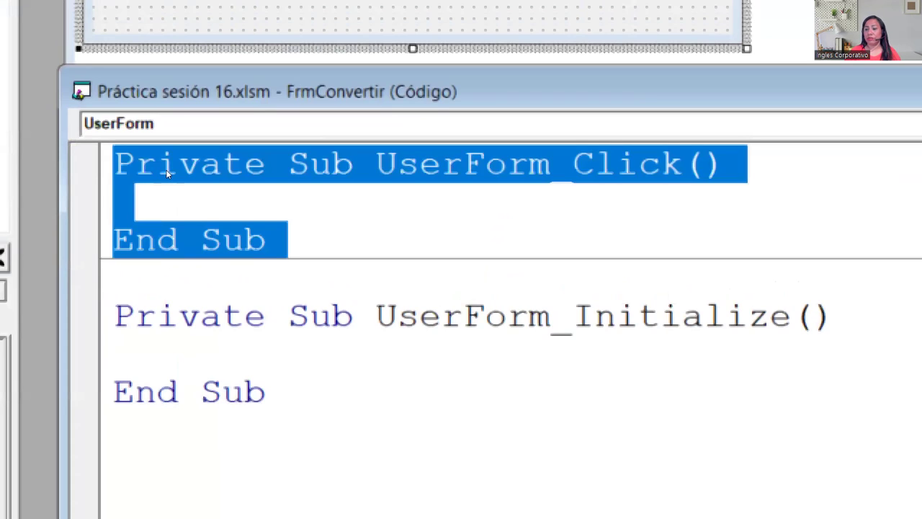
{"action": "key", "text": "Delete"}
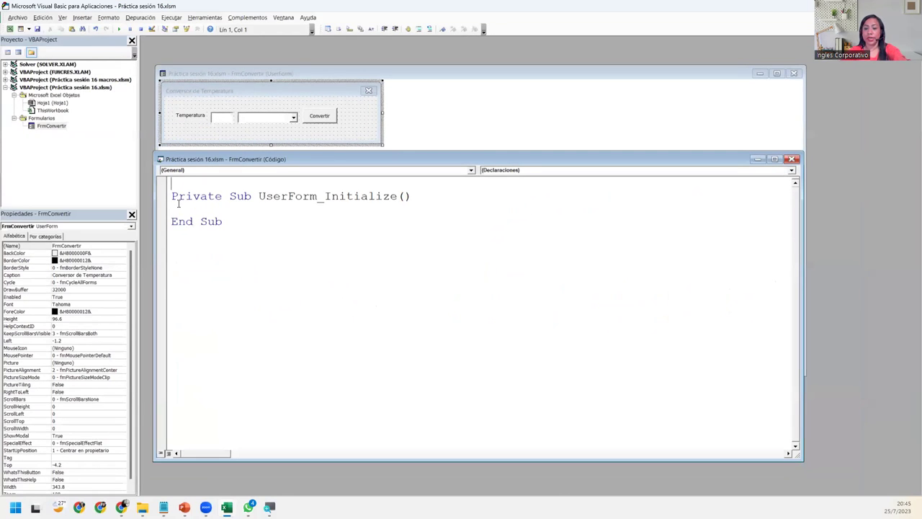
- Add the comment 'Agrega los datos del ComboBox' above UserForm_Initialize, then show the form designer
{"action": "type", "text": "'"}
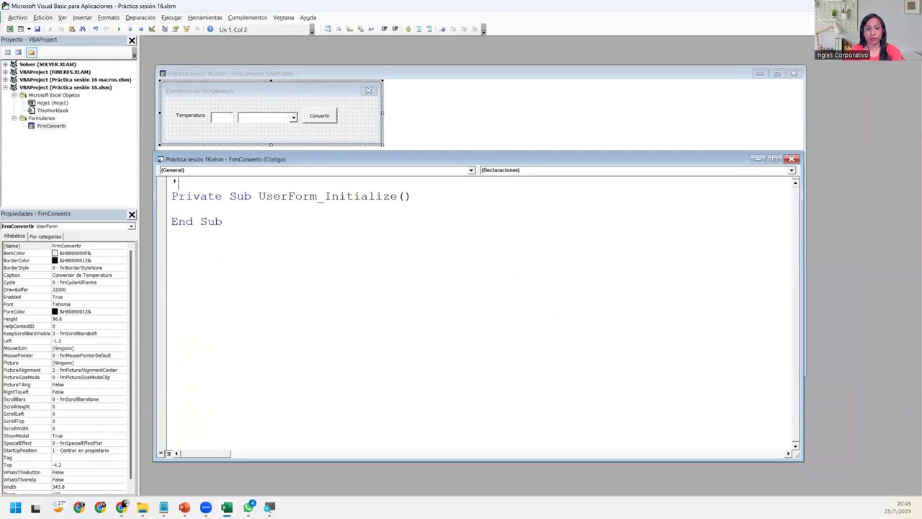
{"action": "type", "text": "Agrega lo"}
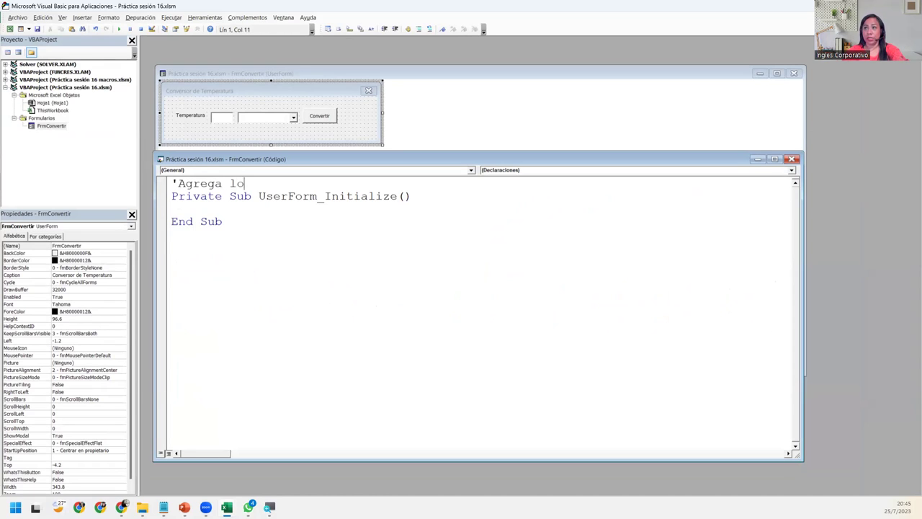
{"action": "type", "text": "s datos del "}
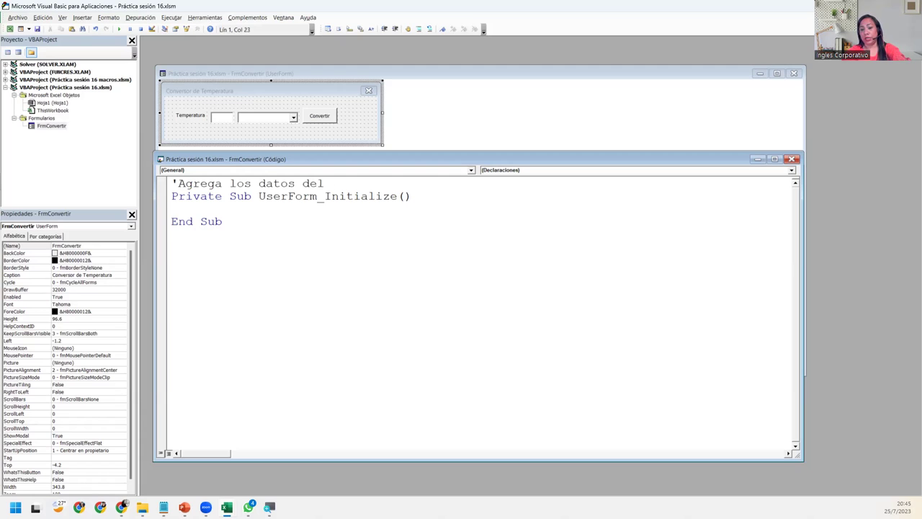
{"action": "type", "text": "Cuad"}
{"action": "key", "text": "BackSpace"}
{"action": "key", "text": "BackSpace"}
{"action": "key", "text": "BackSpace"}
{"action": "key", "text": "BackSpace"}
{"action": "key", "text": "BackSpace"}
{"action": "key", "text": "BackSpace"}
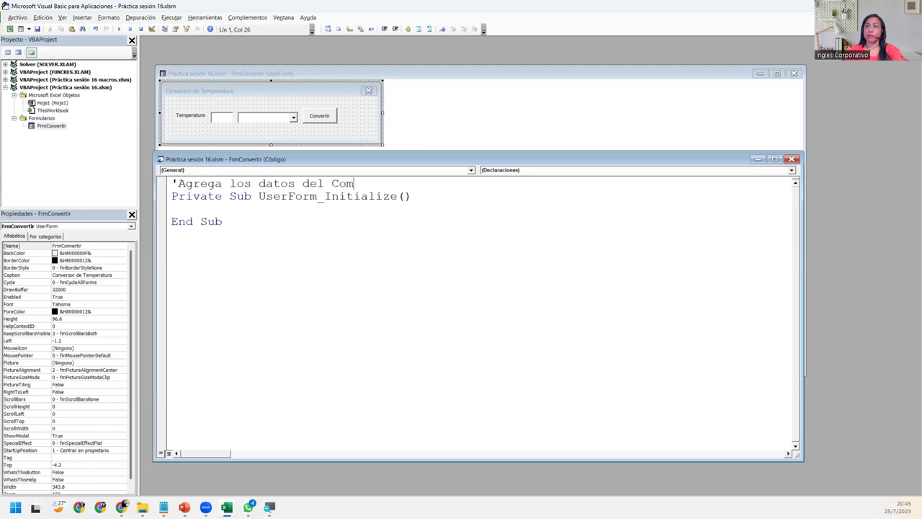
{"action": "type", "text": "boBox"}
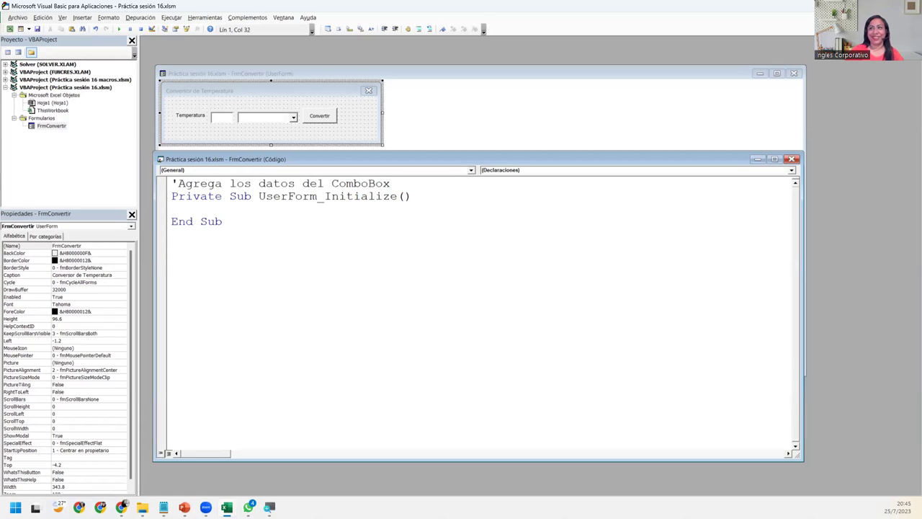
{"action": "left_click", "coordinate": [217, 208]}
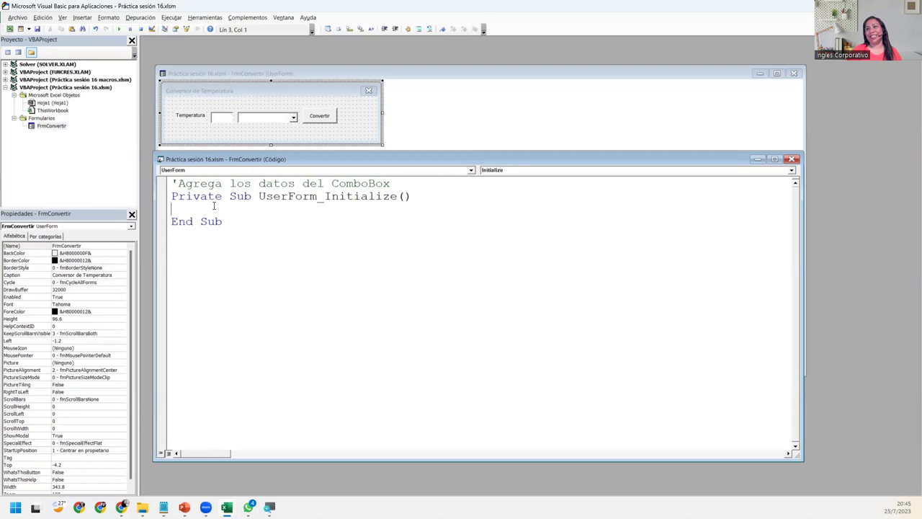
{"action": "left_click", "coordinate": [288, 122]}
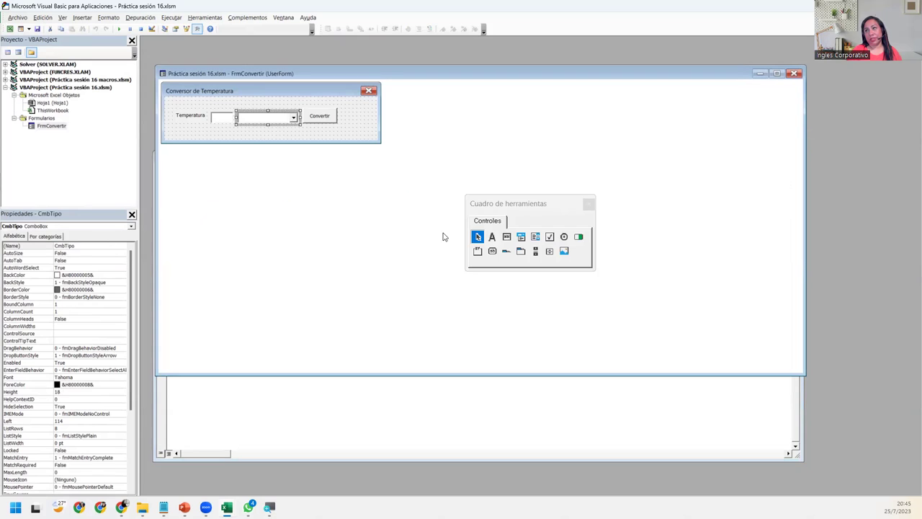
- Bring FrmConvertir's code forward and place the caret around the commented UserForm_Initialize procedure
{"action": "left_click", "coordinate": [338, 438]}
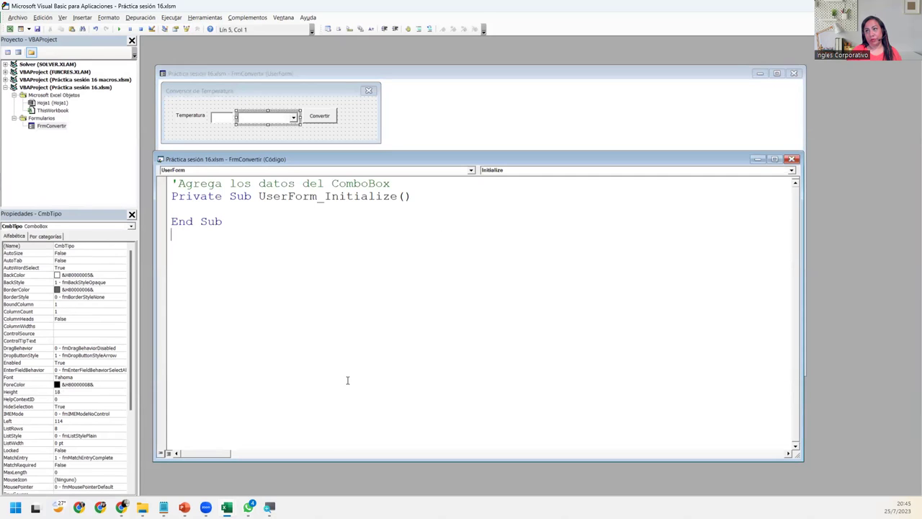
{"action": "left_click", "coordinate": [177, 184]}
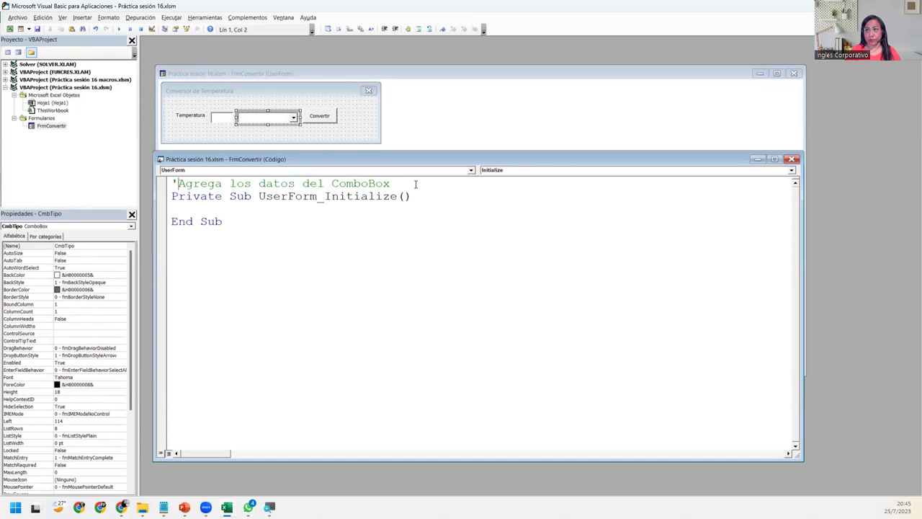
{"action": "left_click", "coordinate": [229, 209]}
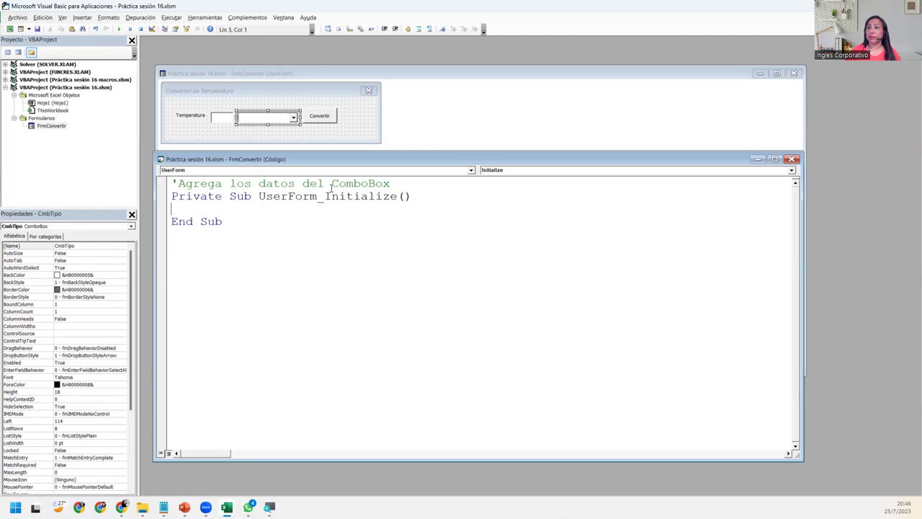
{"action": "left_click", "coordinate": [173, 183]}
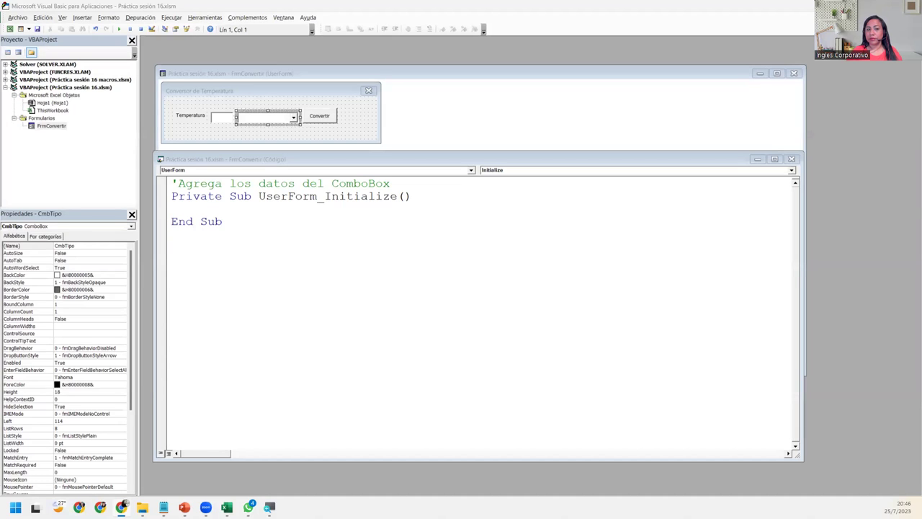
{"action": "left_click", "coordinate": [173, 183]}
- Select and deselect the UserForm_Initialize procedure text several times
{"action": "left_click_drag", "start_coordinate": [172, 202], "coordinate": [230, 229]}
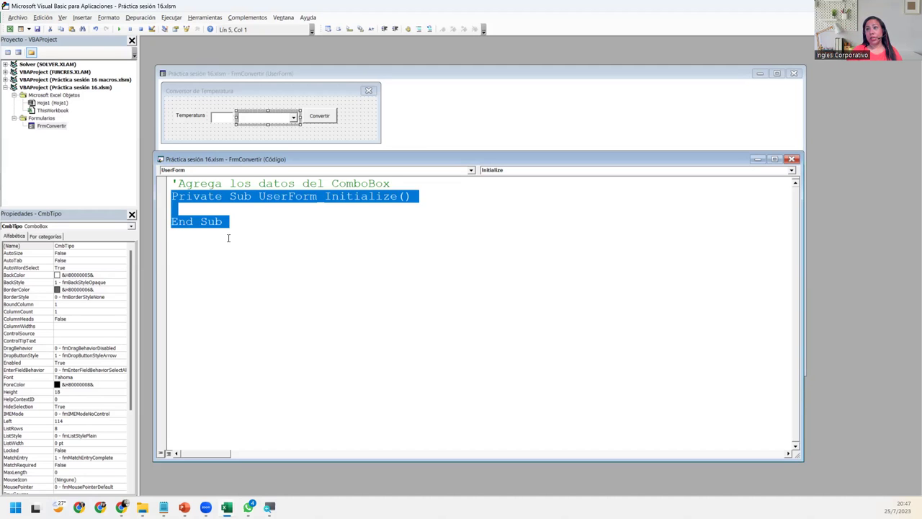
{"action": "left_click", "coordinate": [228, 239]}
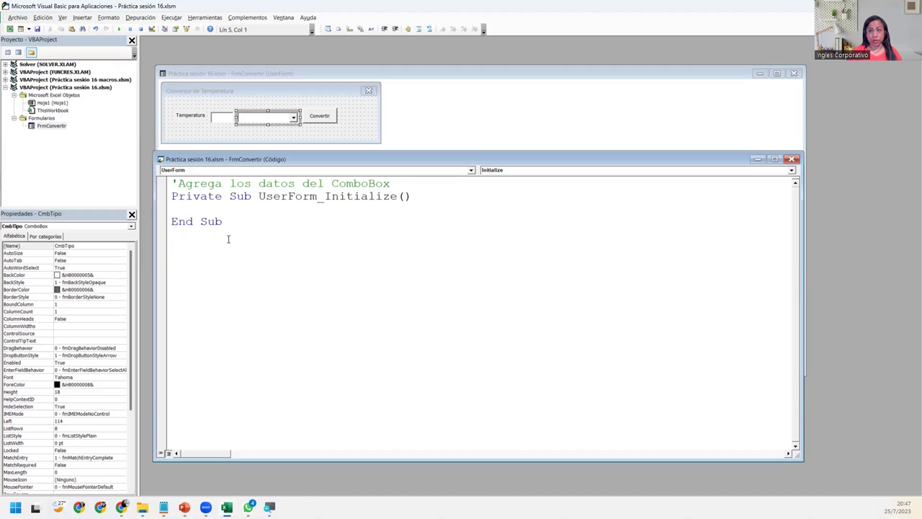
{"action": "left_click_drag", "start_coordinate": [239, 223], "coordinate": [170, 194]}
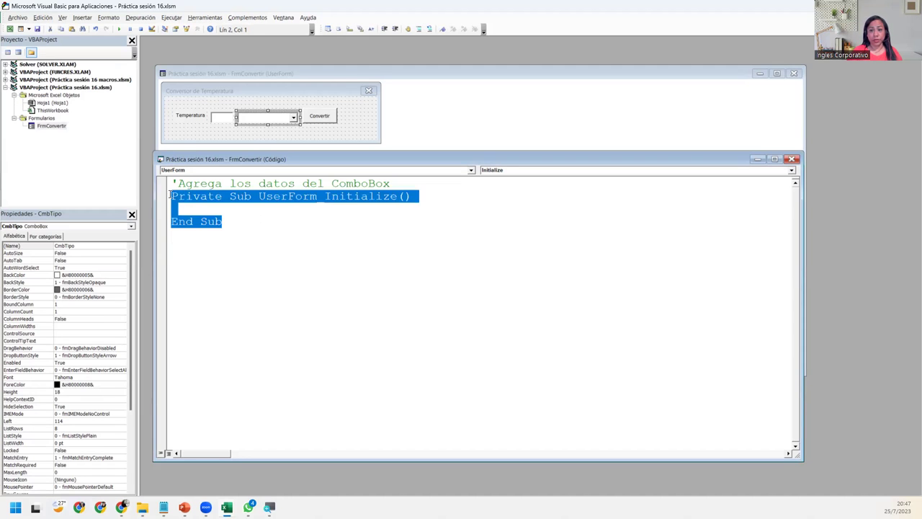
{"action": "left_click", "coordinate": [172, 241]}
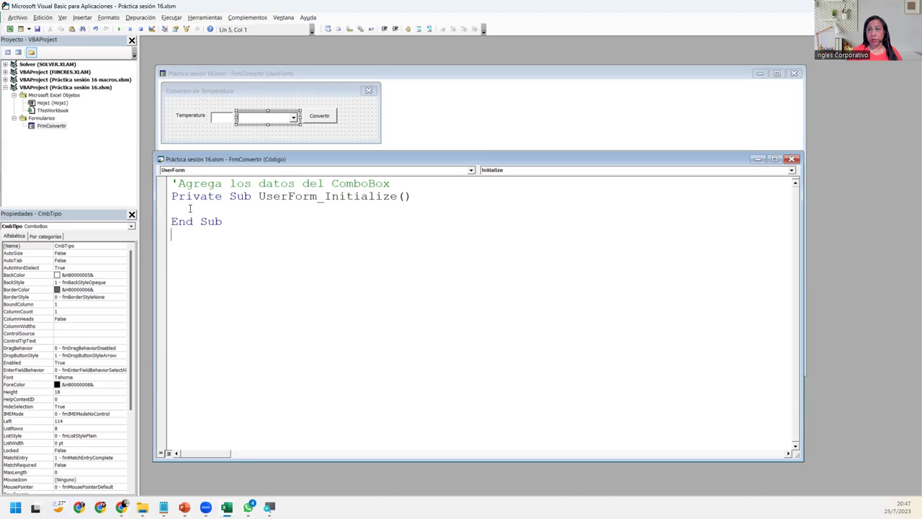
{"action": "left_click_drag", "start_coordinate": [173, 196], "coordinate": [235, 239]}
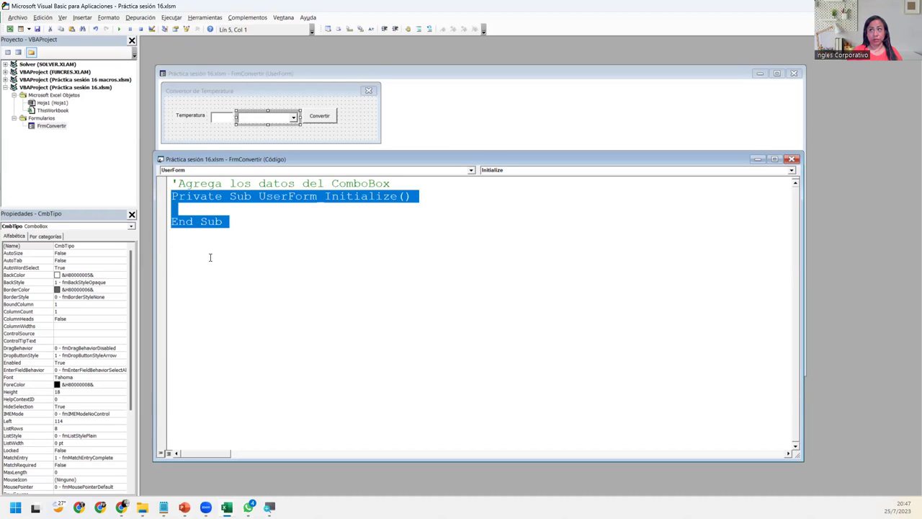
{"action": "left_click", "coordinate": [210, 258]}
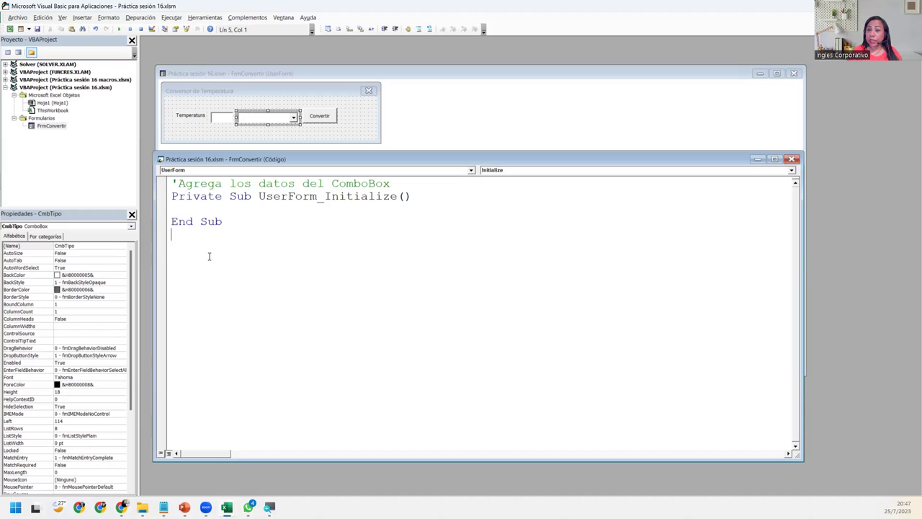
- Place the caret on the empty line inside UserForm_Initialize and indent it with Tab
{"action": "left_click", "coordinate": [205, 206]}
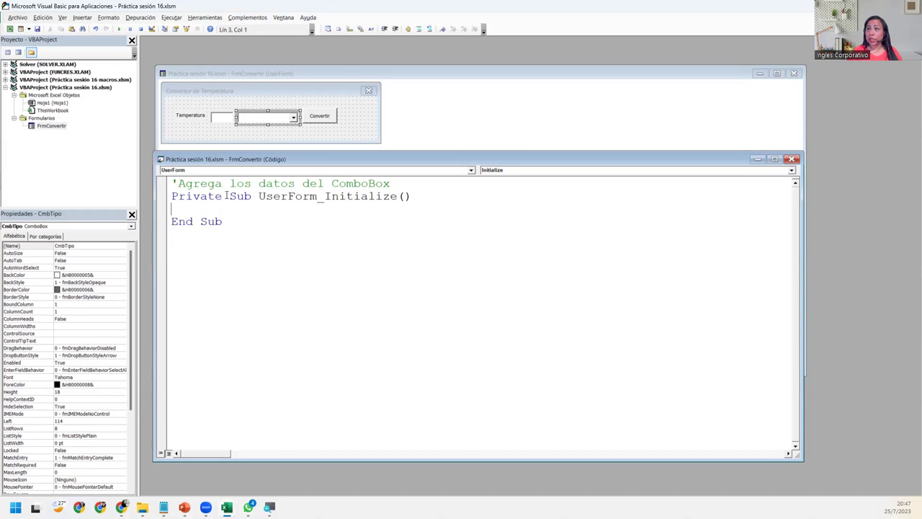
{"action": "left_click", "coordinate": [394, 184]}
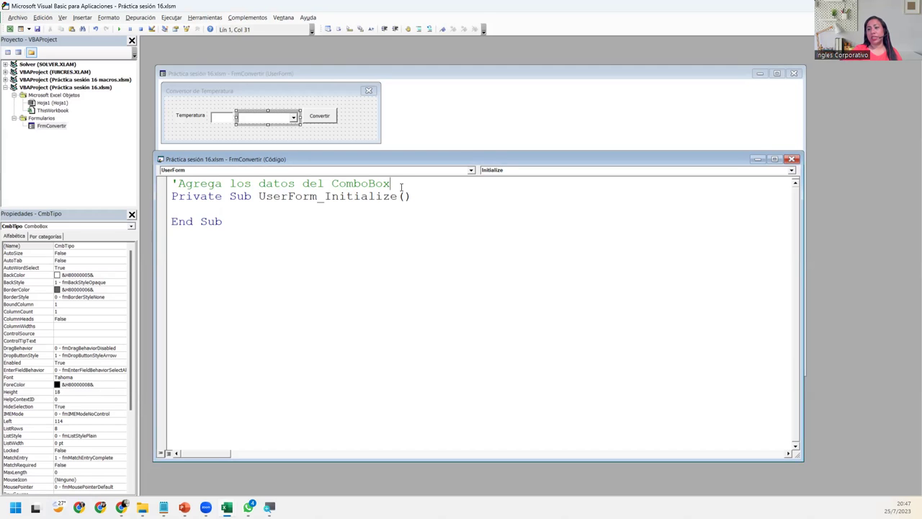
{"action": "key", "text": "Return"}
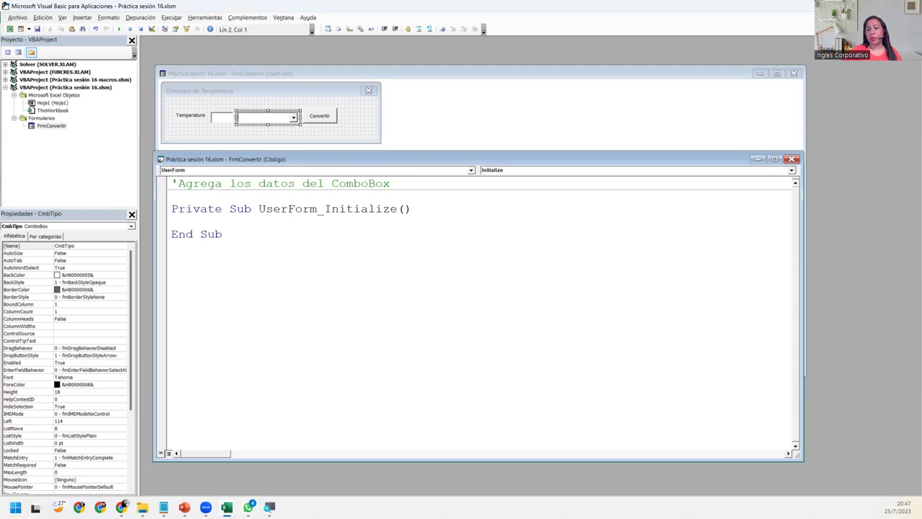
{"action": "key", "text": "Delete"}
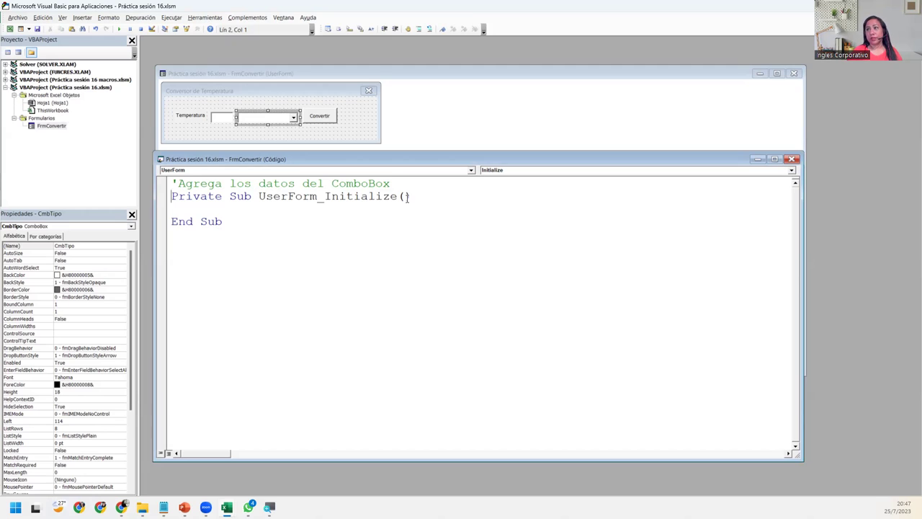
{"action": "left_click", "coordinate": [243, 208]}
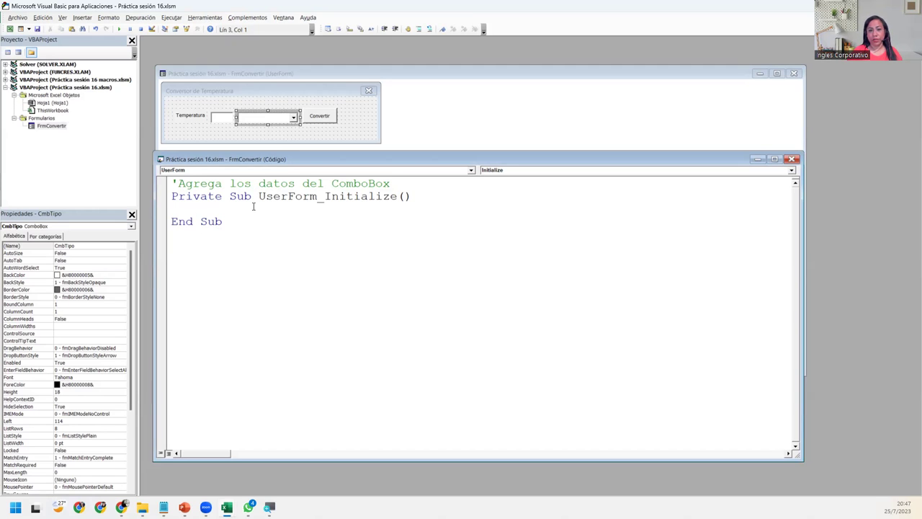
{"action": "key", "text": "Tab"}
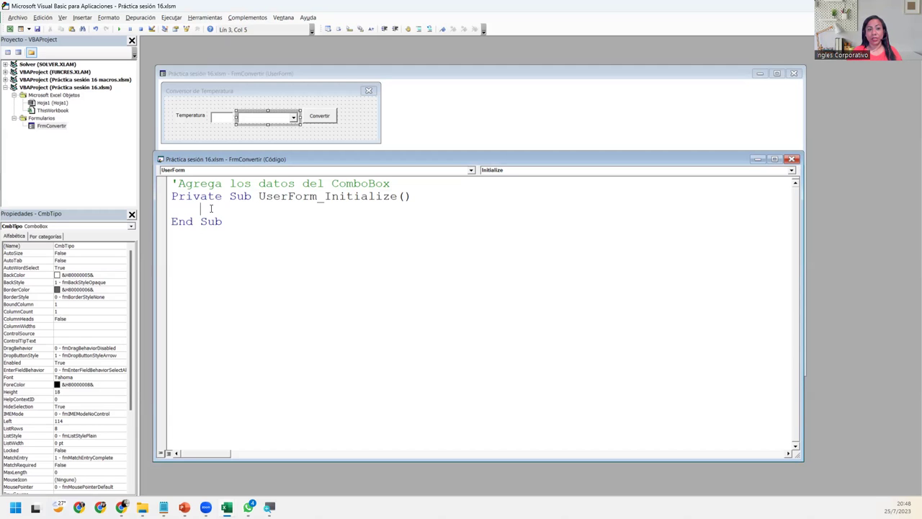
- Write CmbTipo.AddItem ("Celsius") in UserForm_Initialize using IntelliSense completion
{"action": "type", "text": "me"}
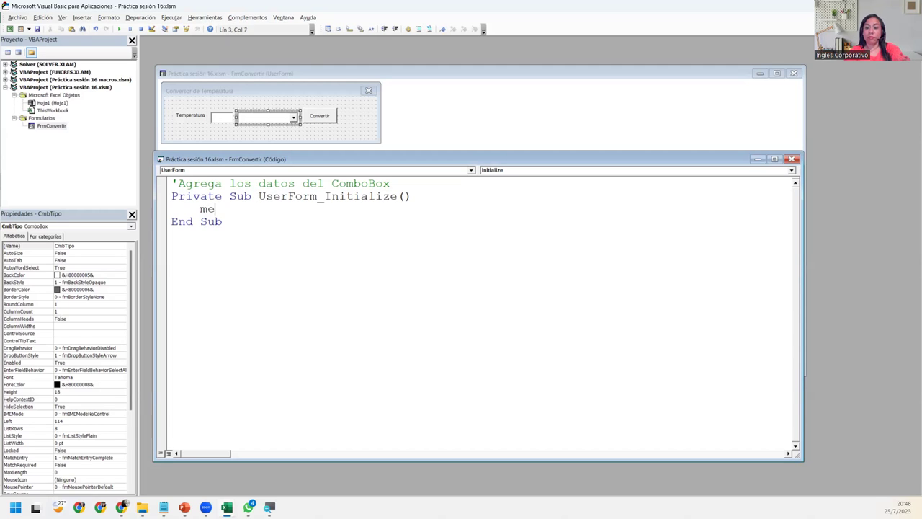
{"action": "type", "text": "."}
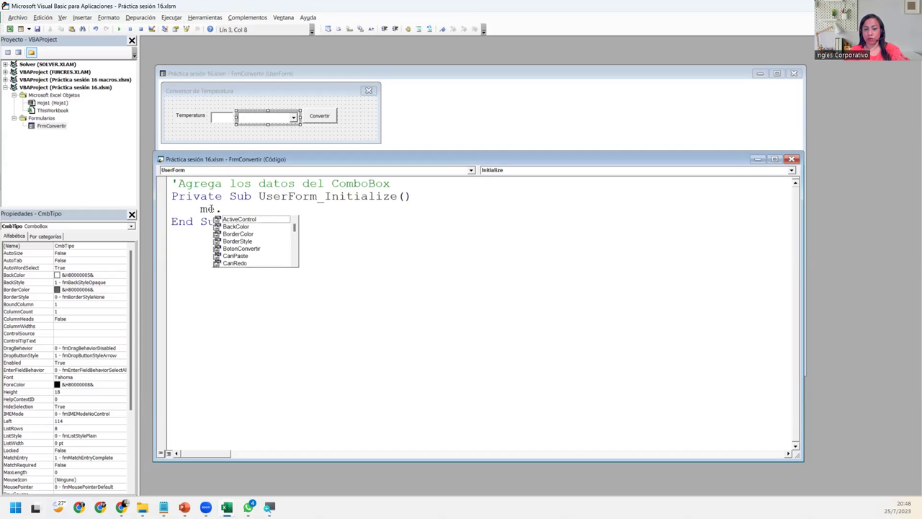
{"action": "type", "text": "cmb"}
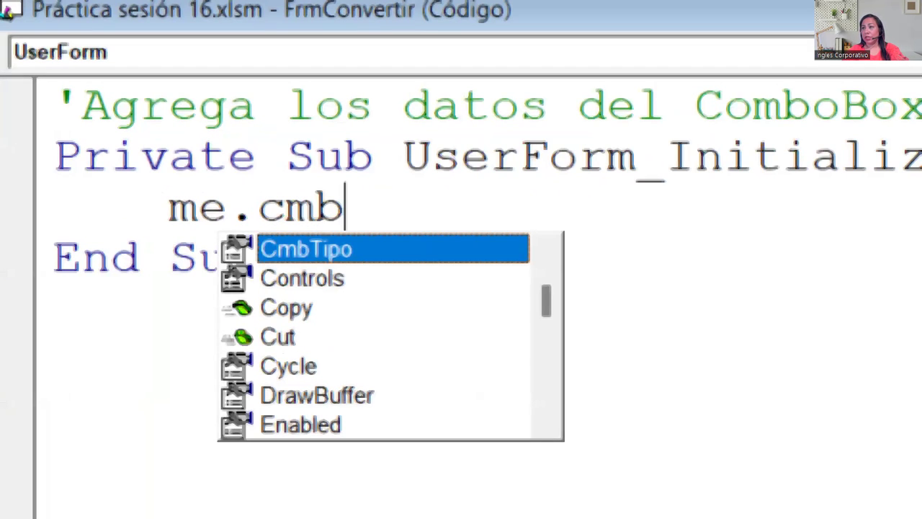
{"action": "key", "text": "Tab"}
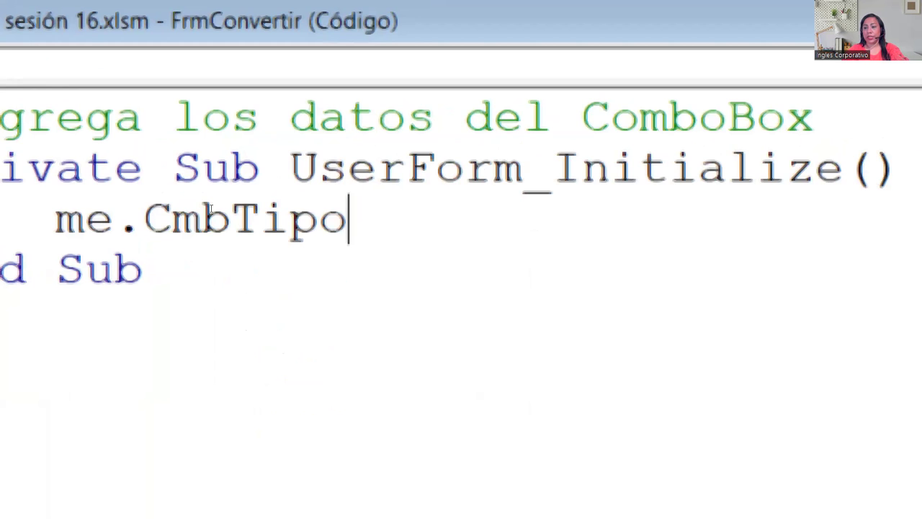
{"action": "key", "text": "BackSpace"}
{"action": "key", "text": "BackSpace"}
{"action": "key", "text": "BackSpace"}
{"action": "key", "text": "BackSpace"}
{"action": "key", "text": "BackSpace"}
{"action": "key", "text": "BackSpace"}
{"action": "key", "text": "BackSpace"}
{"action": "key", "text": "BackSpace"}
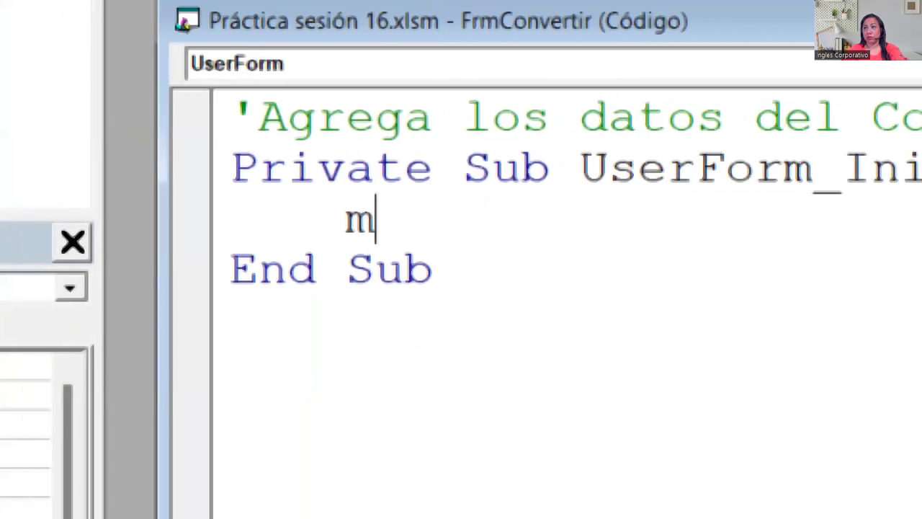
{"action": "key", "text": "BackSpace"}
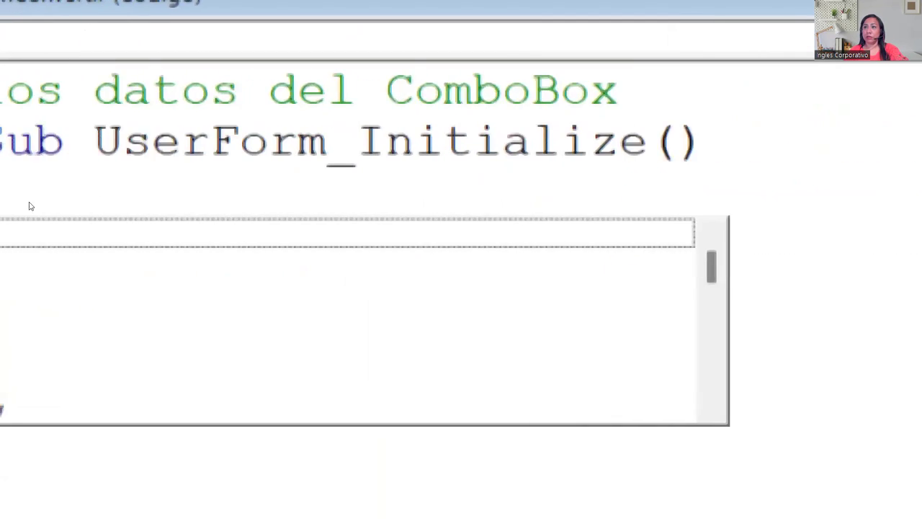
{"action": "type", "text": "cmb"}
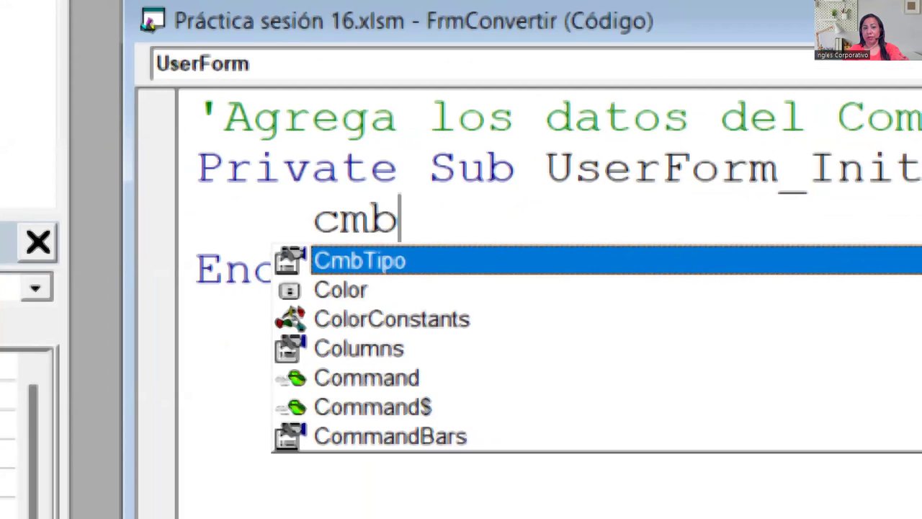
{"action": "key", "text": "Tab"}
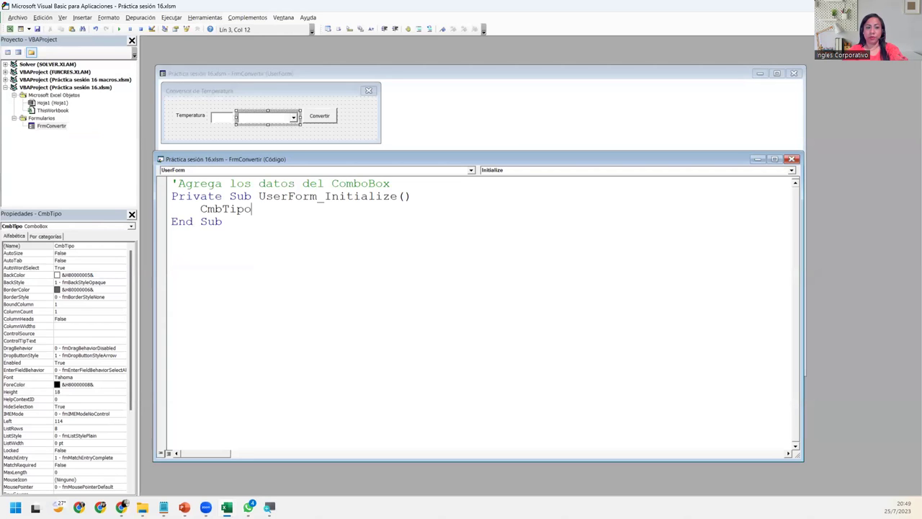
{"action": "type", "text": ".add"}
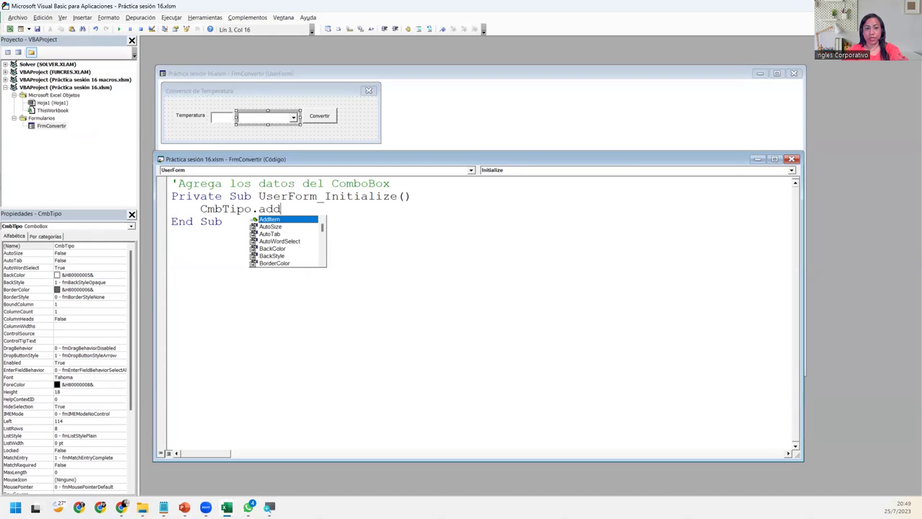
{"action": "key", "text": "Tab"}
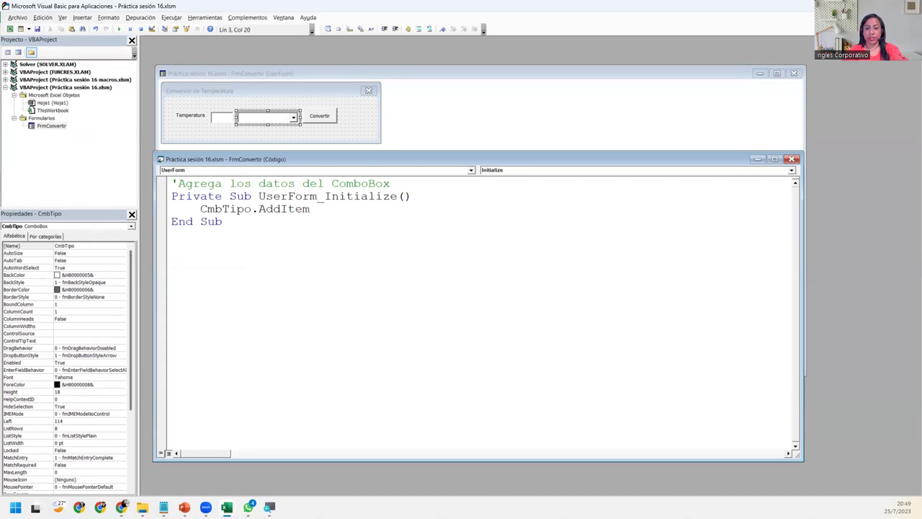
{"action": "type", "text": "(\""}
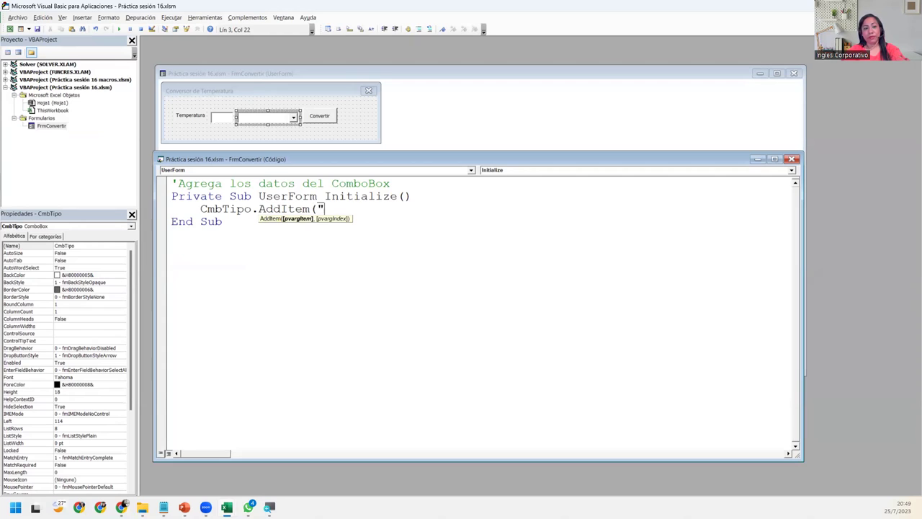
{"action": "type", "text": "Celsius\")"}
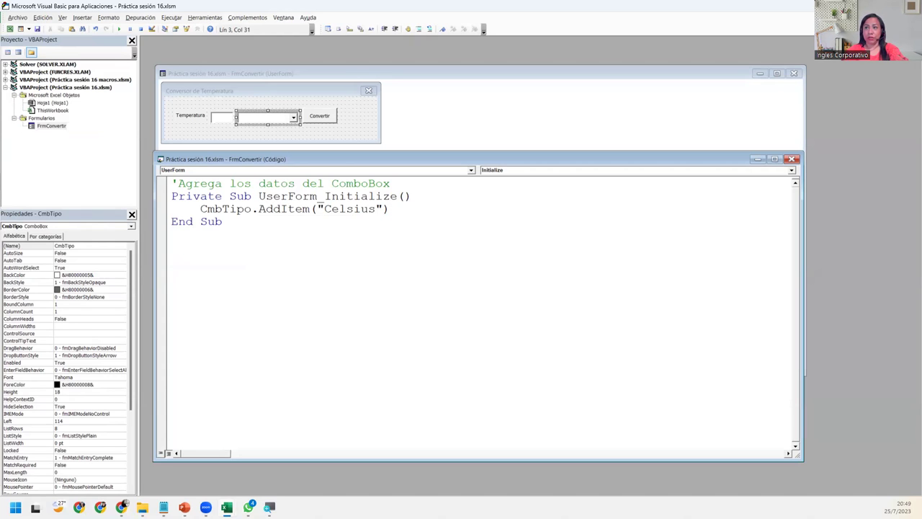
{"action": "key", "text": "Return"}
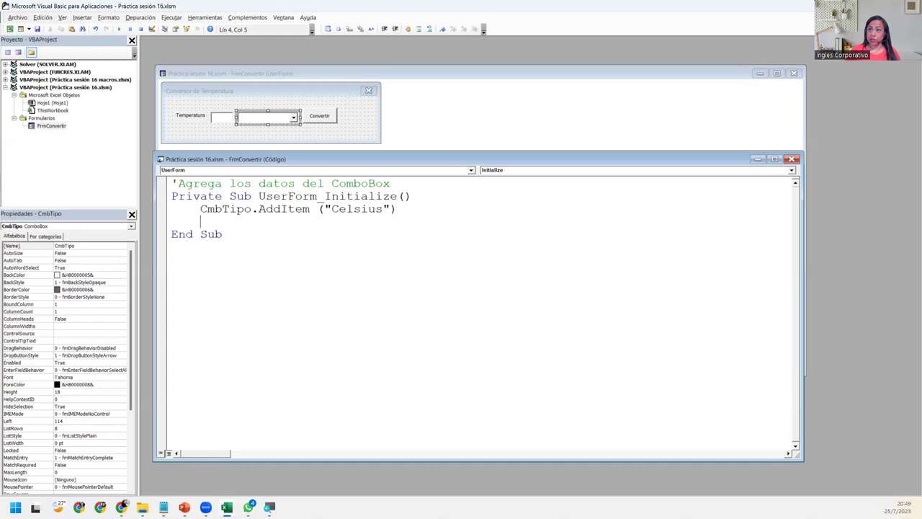
- Add CmbTipo.AddItem("Farenheit") below the Celsius line and start a new empty line
{"action": "key", "text": "ctrl+space"}
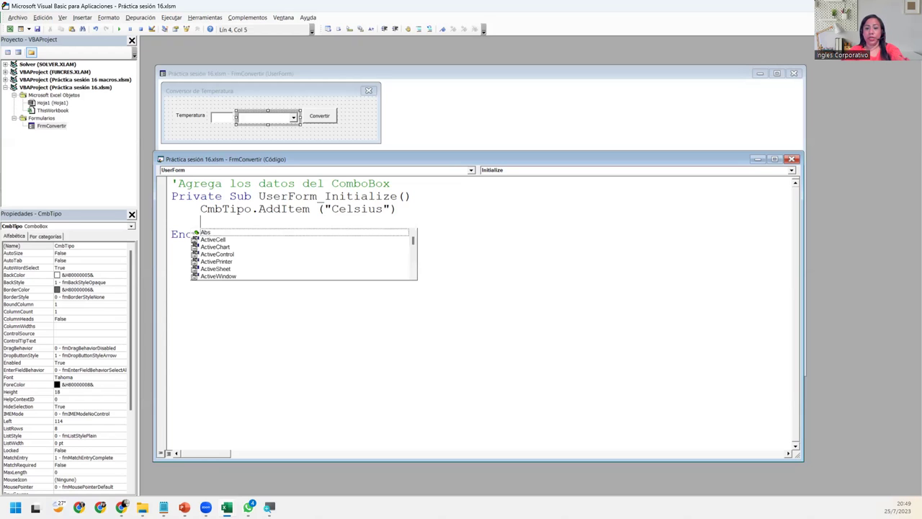
{"action": "type", "text": "cmb"}
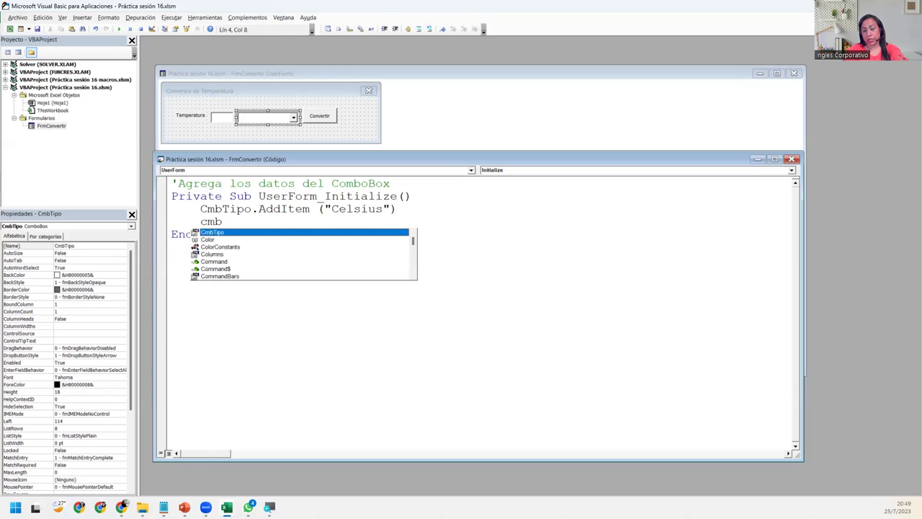
{"action": "type", "text": "."}
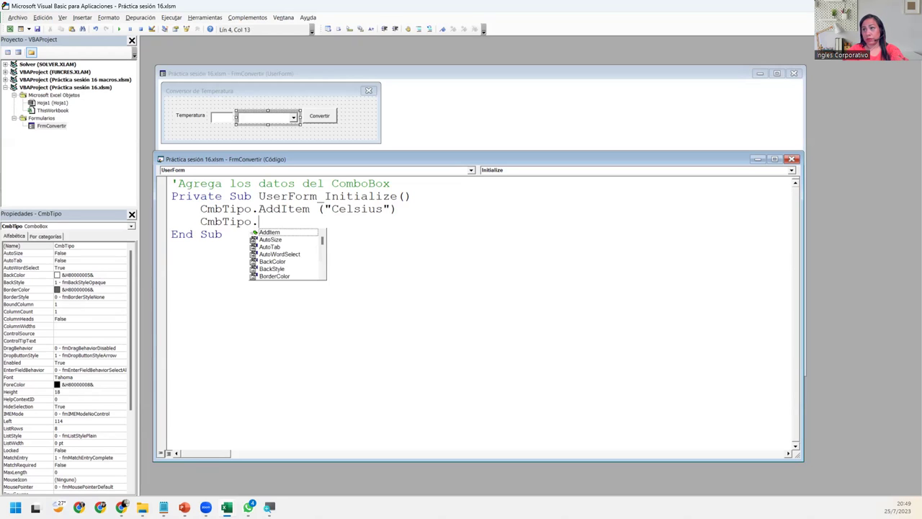
{"action": "key", "text": "Tab"}
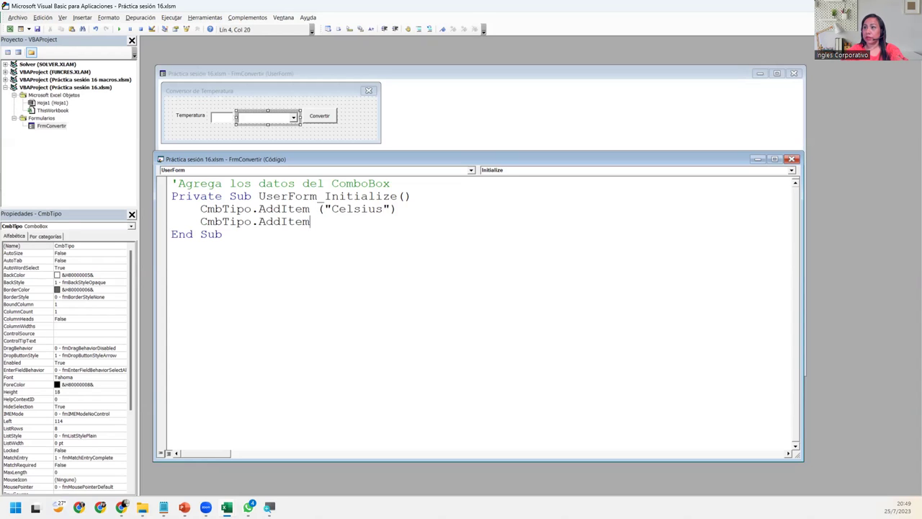
{"action": "type", "text": "("}
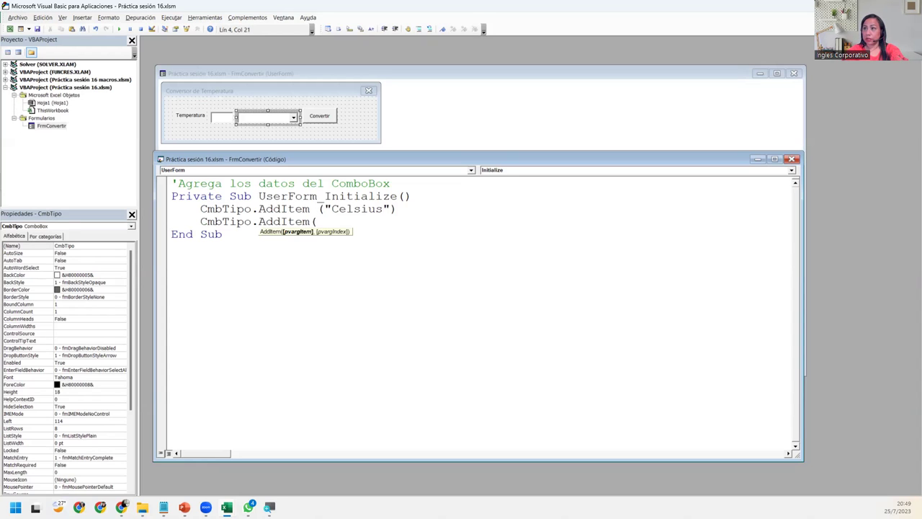
{"action": "type", "text": "\""}
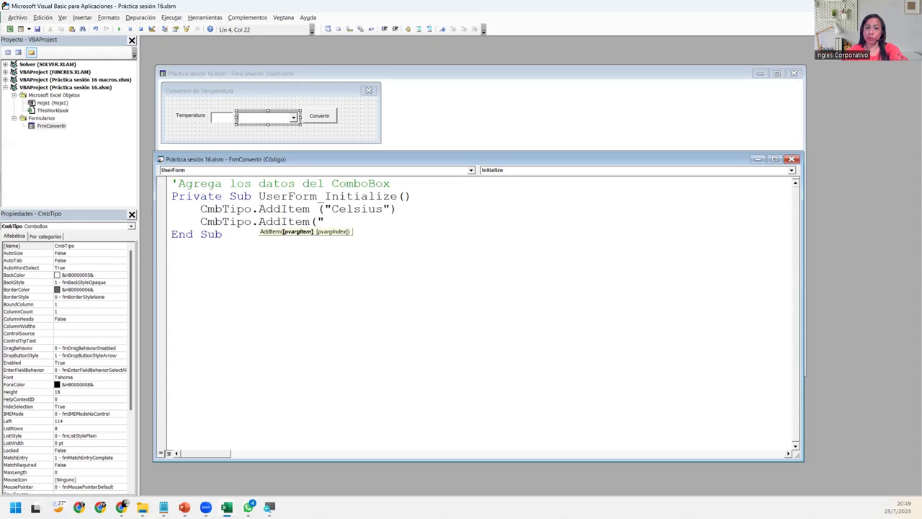
{"action": "type", "text": "Fare"}
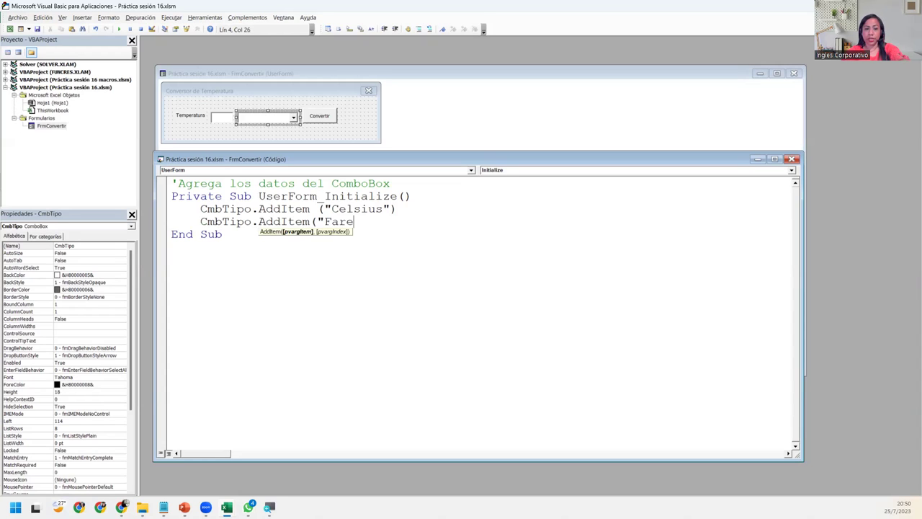
{"action": "type", "text": "nheit\")"}
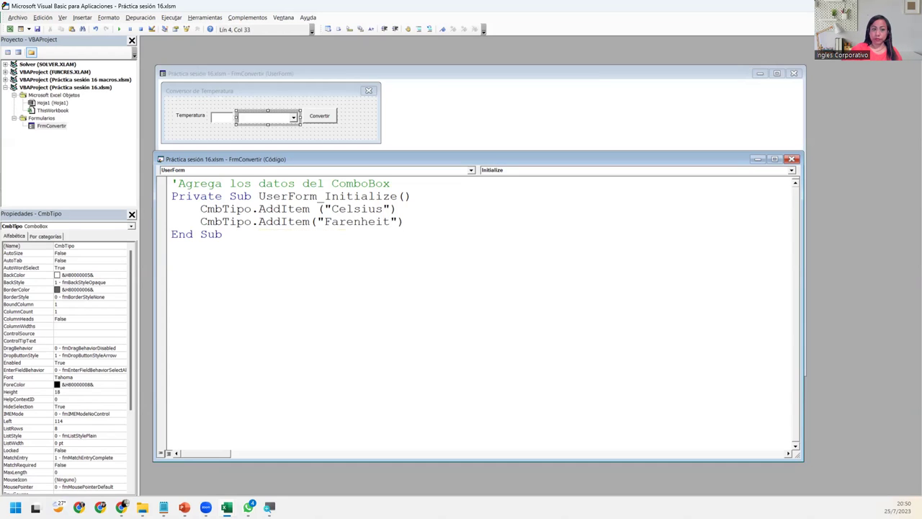
{"action": "key", "text": "Return"}
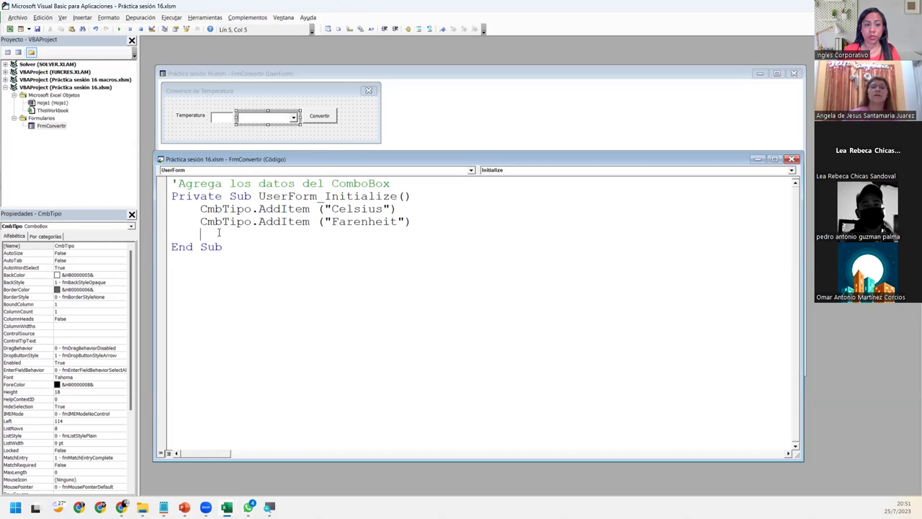
- Write CmbTipo.ListIndex = 0 on the new line using IntelliSense
{"action": "key", "text": "ctrl+space"}
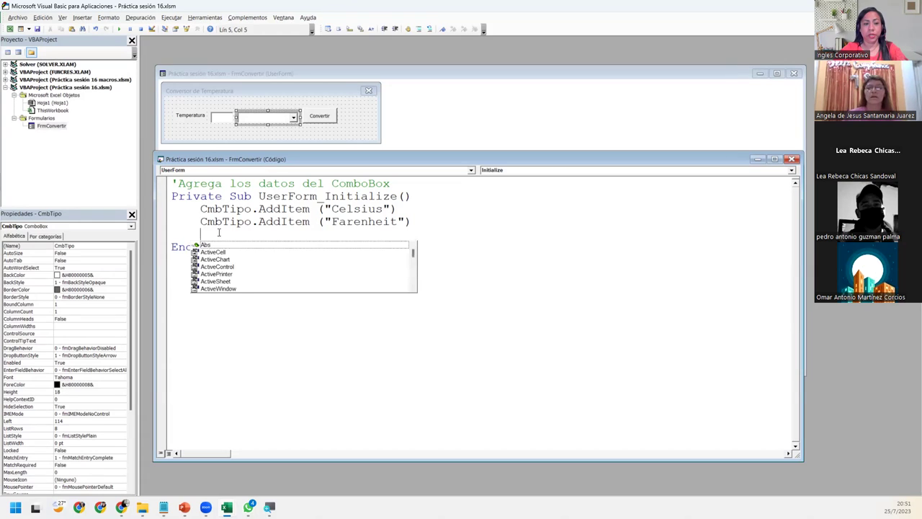
{"action": "type", "text": "cmb"}
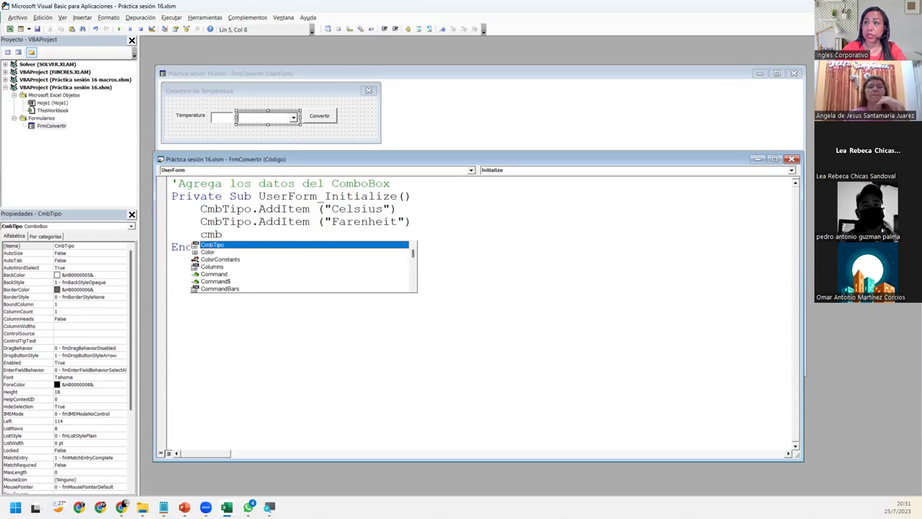
{"action": "type", "text": ".lis"}
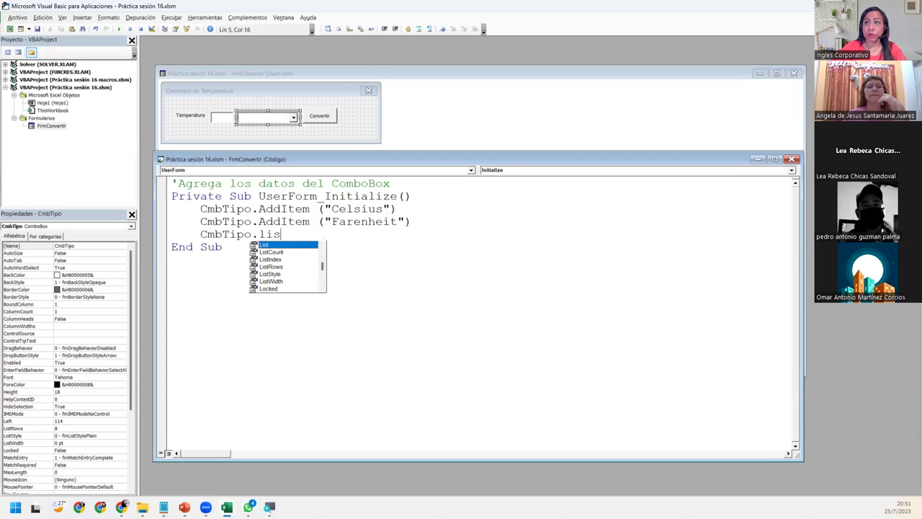
{"action": "key", "text": "Down"}
{"action": "key", "text": "Down"}
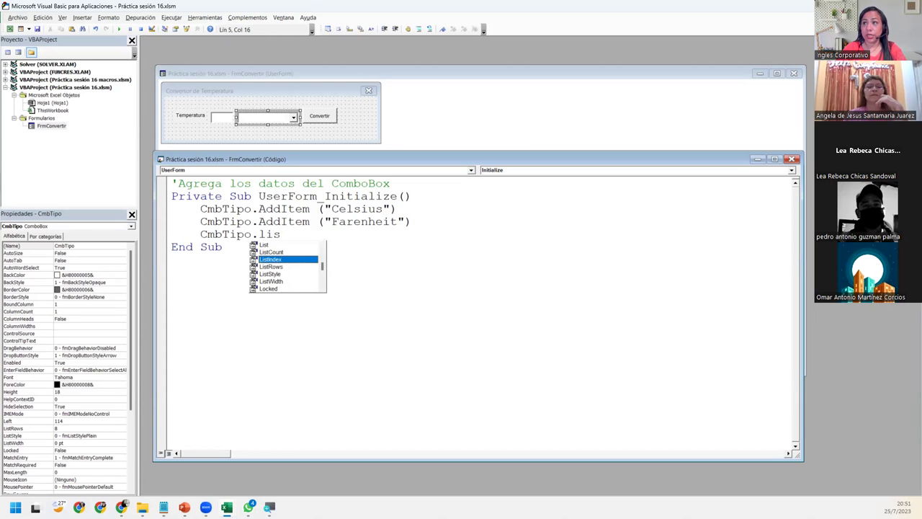
{"action": "key", "text": "Tab"}
{"action": "type", "text": "=0"}
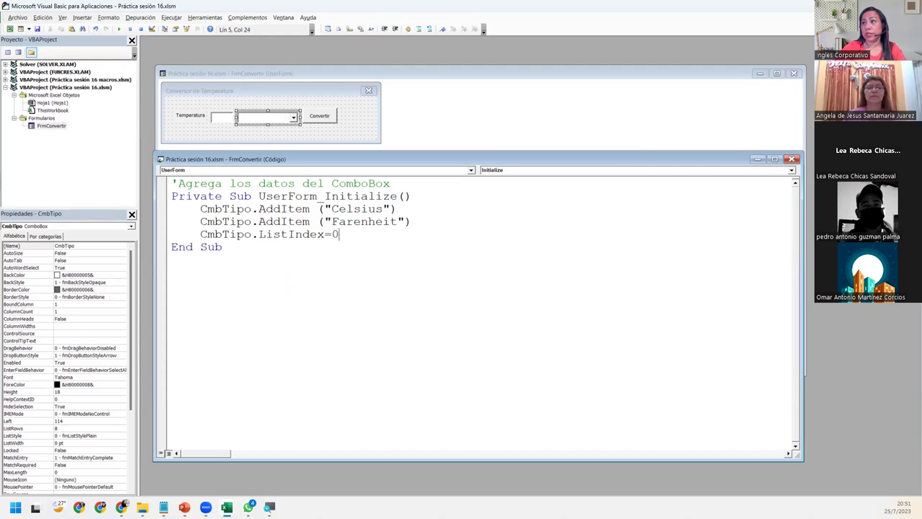
{"action": "left_click", "coordinate": [222, 246]}
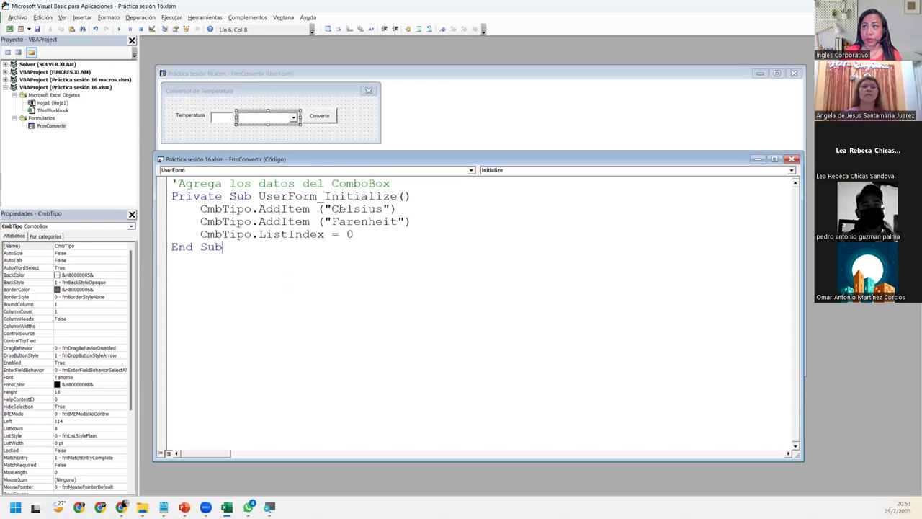
- Highlight the Celsius, Farenheit and ListIndex lines to explain how the list is filled
{"action": "left_click_drag", "start_coordinate": [200, 209], "coordinate": [408, 209]}
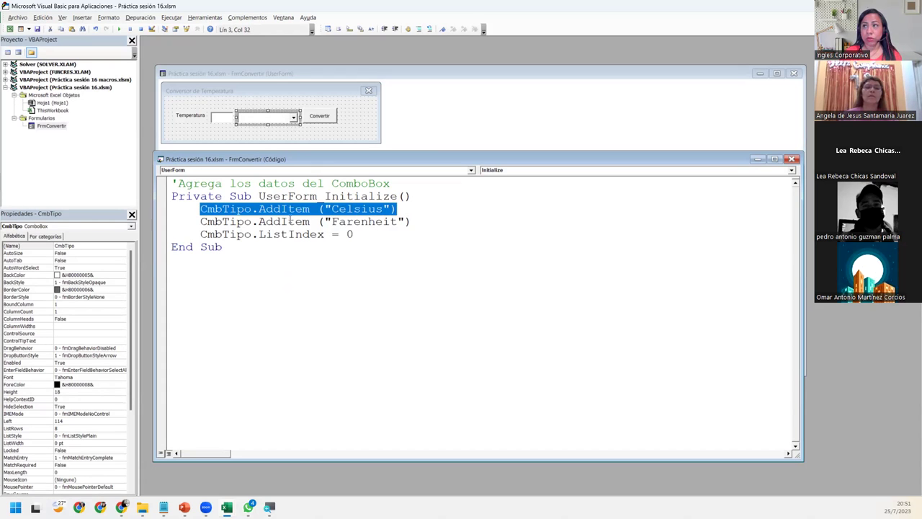
{"action": "left_click_drag", "start_coordinate": [200, 221], "coordinate": [432, 221]}
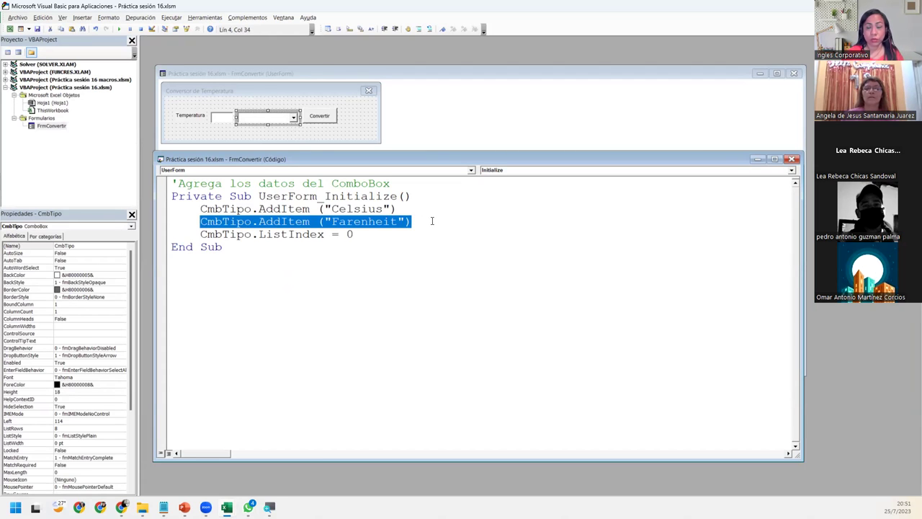
{"action": "left_click_drag", "start_coordinate": [201, 234], "coordinate": [354, 234]}
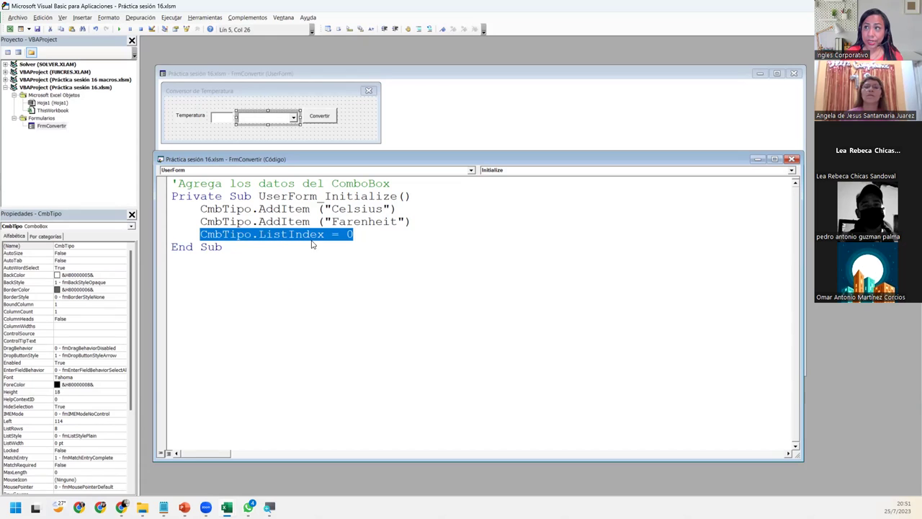
{"action": "left_click", "coordinate": [349, 233]}
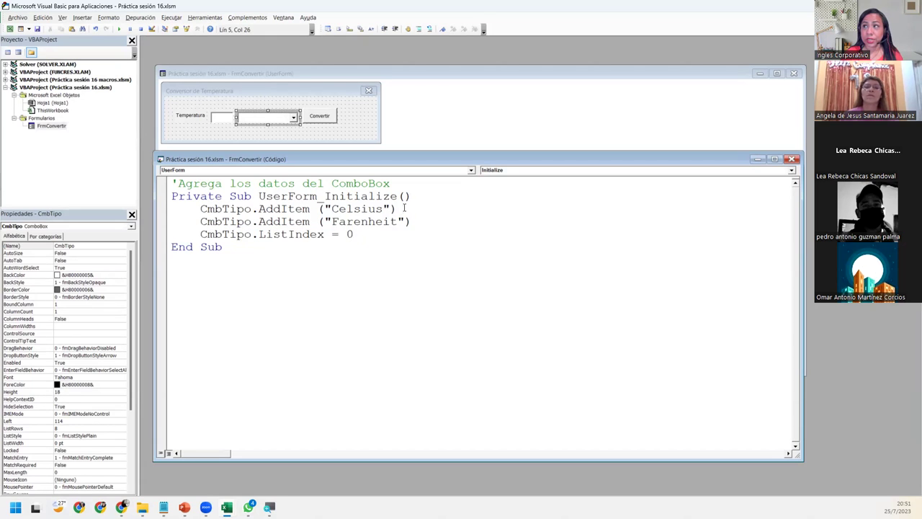
{"action": "left_click_drag", "start_coordinate": [397, 209], "coordinate": [318, 209]}
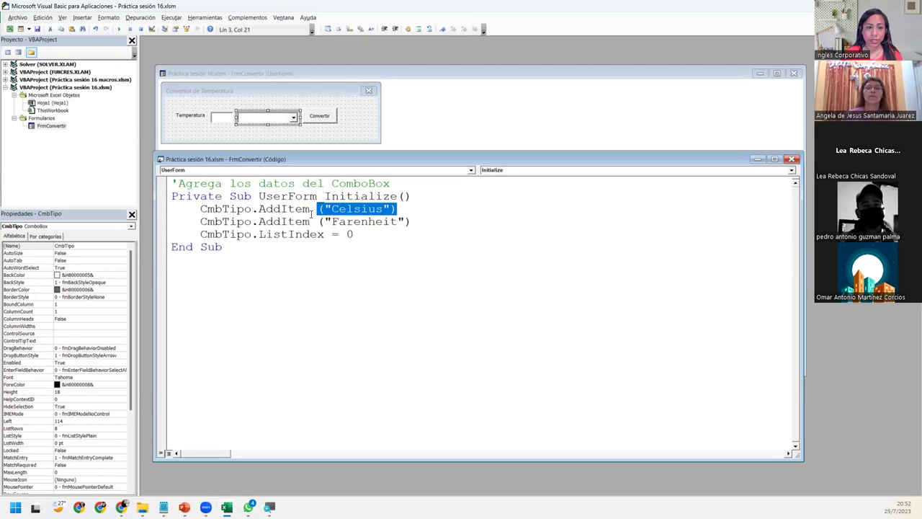
{"action": "left_click", "coordinate": [363, 234]}
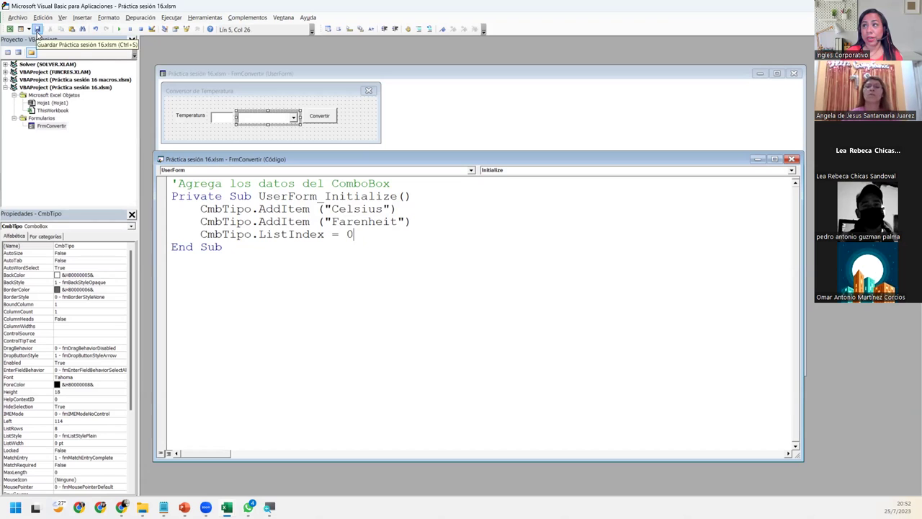
- Run the Conversor de Temperatura form, move it over the sheet, and close it
{"action": "left_click", "coordinate": [120, 30]}
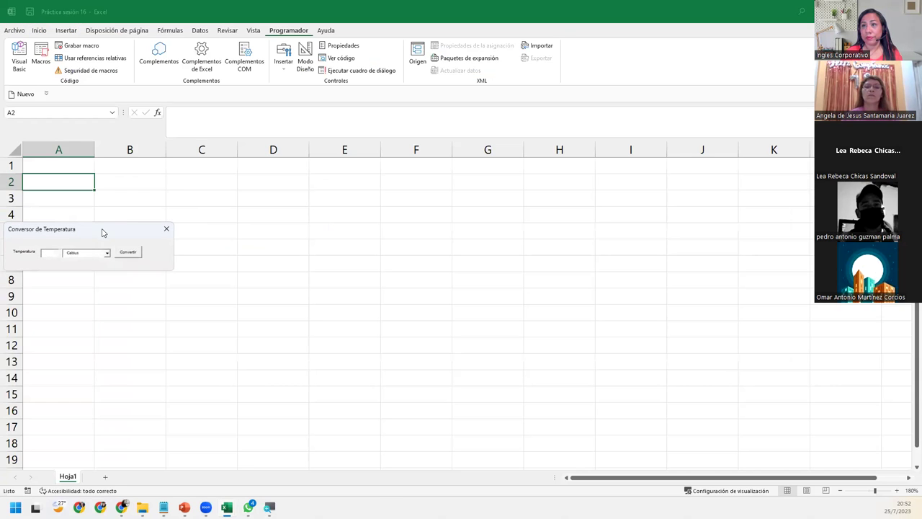
{"action": "left_click_drag", "start_coordinate": [106, 230], "coordinate": [255, 188]}
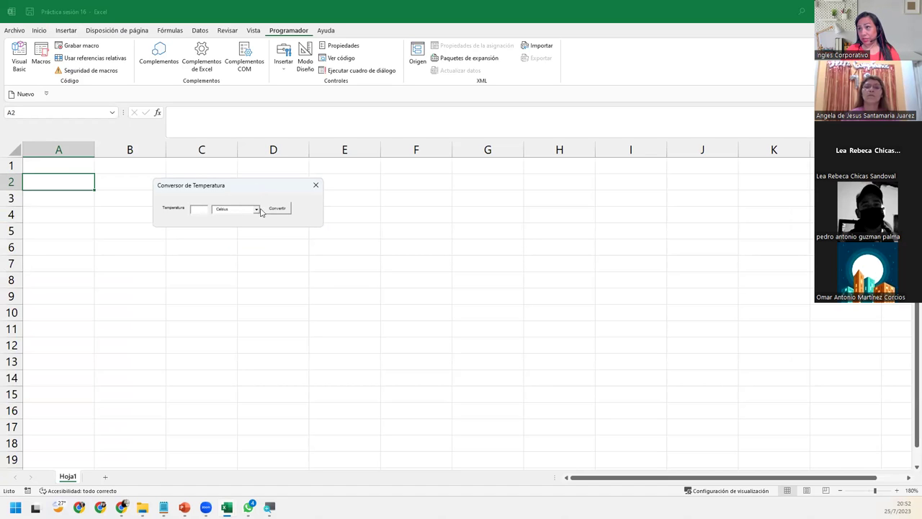
{"action": "left_click", "coordinate": [322, 185]}
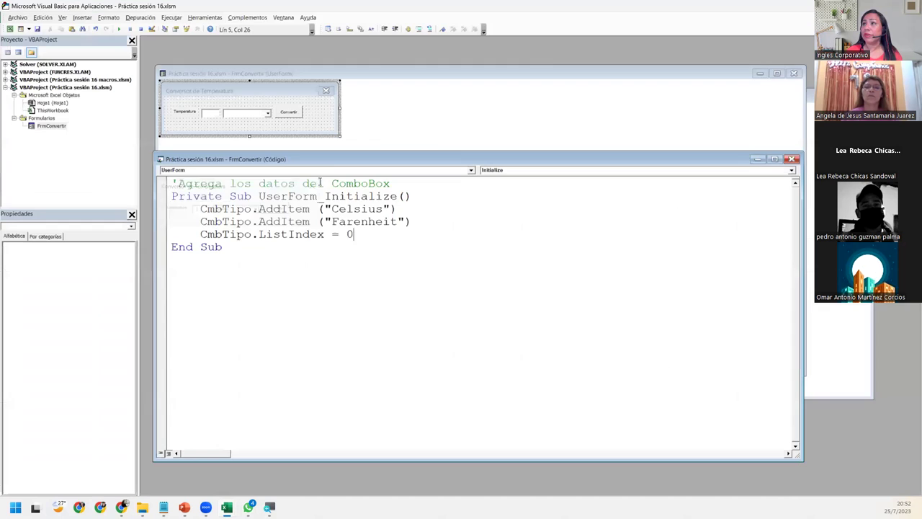
{"action": "left_click", "coordinate": [306, 123]}
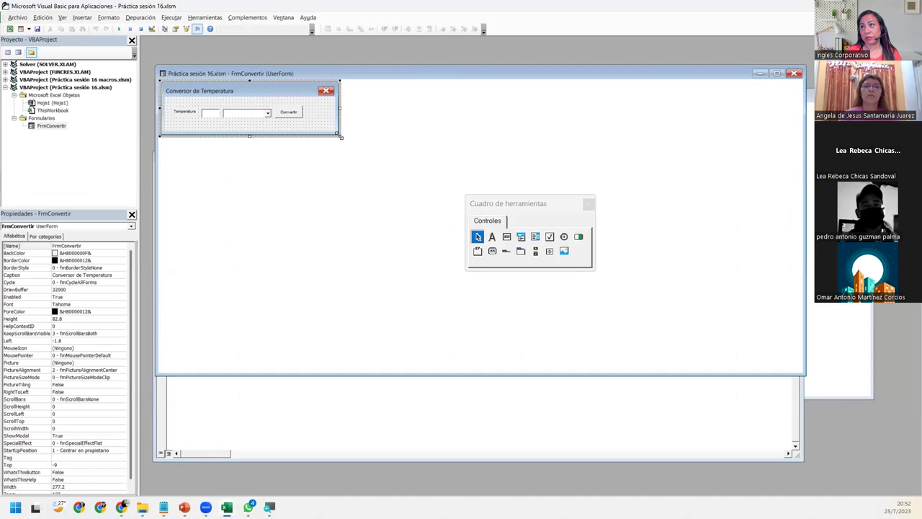
- Run the form once more, close it, and close the other workbook's Conversor form
{"action": "left_click", "coordinate": [119, 28]}
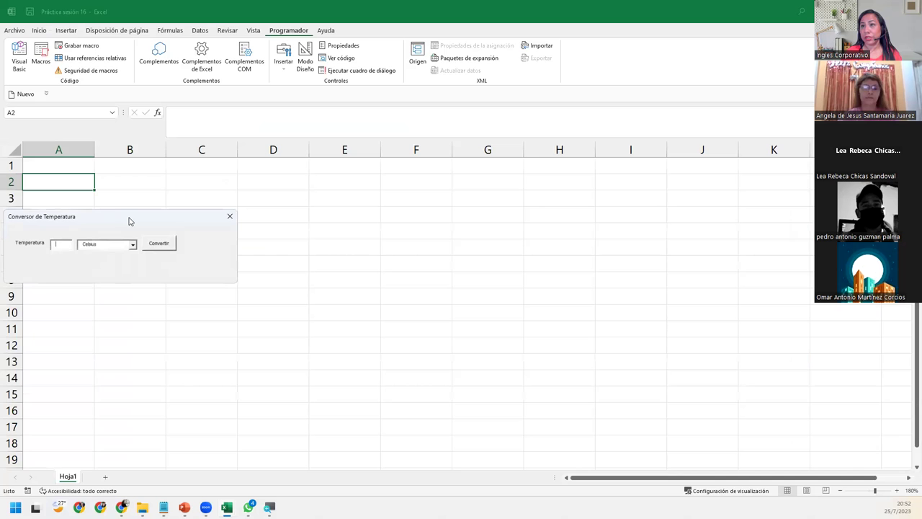
{"action": "left_click_drag", "start_coordinate": [133, 218], "coordinate": [247, 193]}
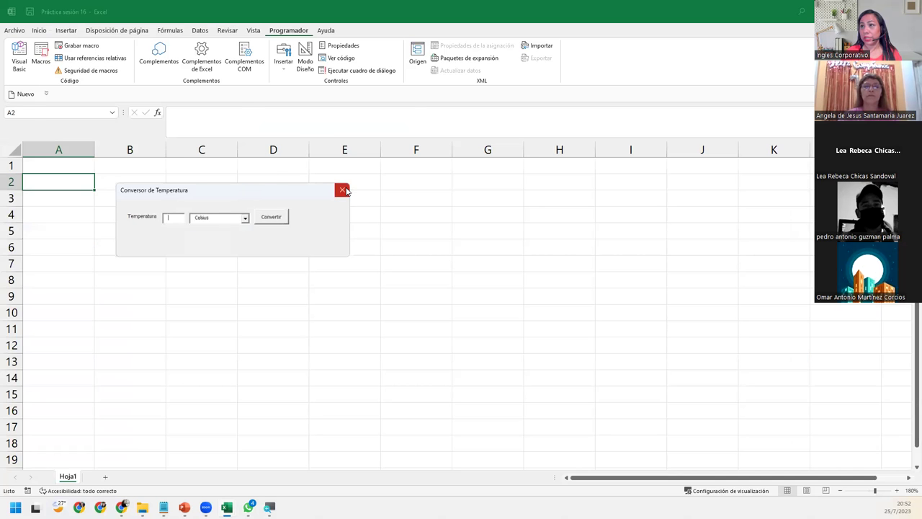
{"action": "left_click", "coordinate": [343, 190]}
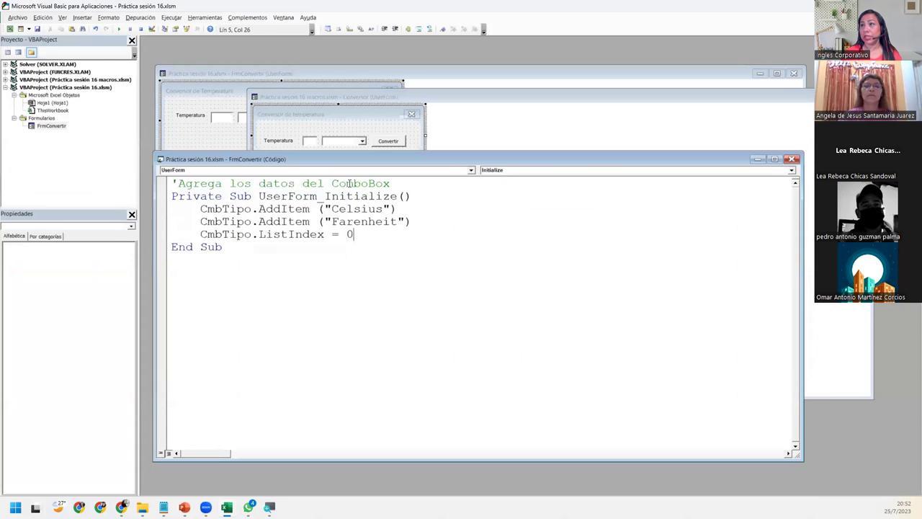
{"action": "left_click", "coordinate": [535, 128]}
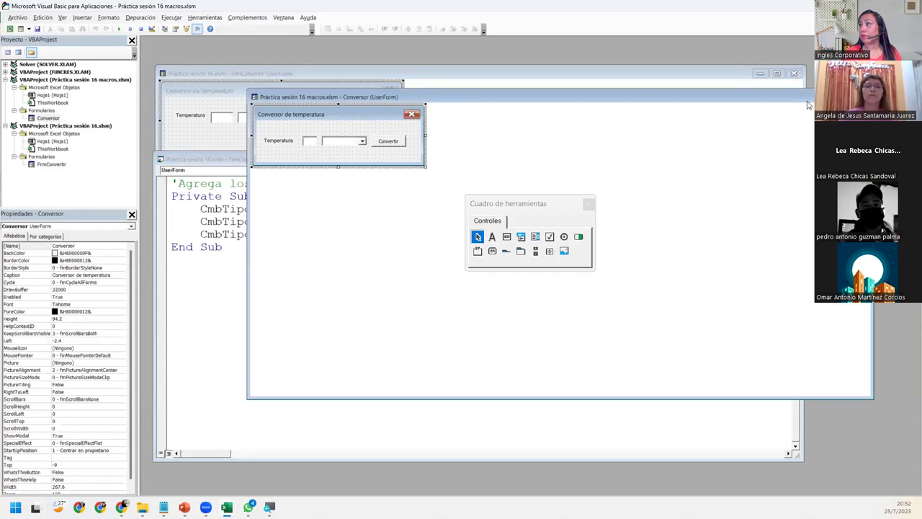
{"action": "left_click", "coordinate": [865, 97]}
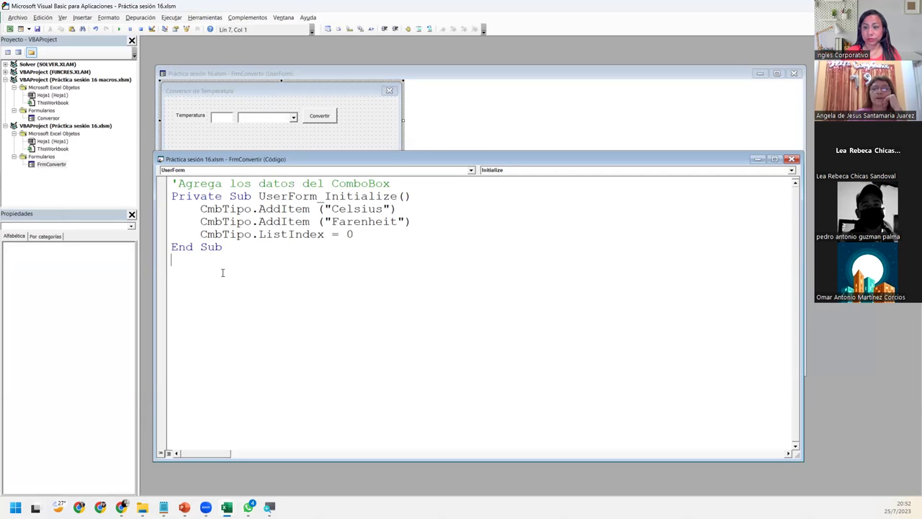
- Run the form and switch the type list between Farenheit and Celsius, then close it
{"action": "left_click", "coordinate": [119, 29]}
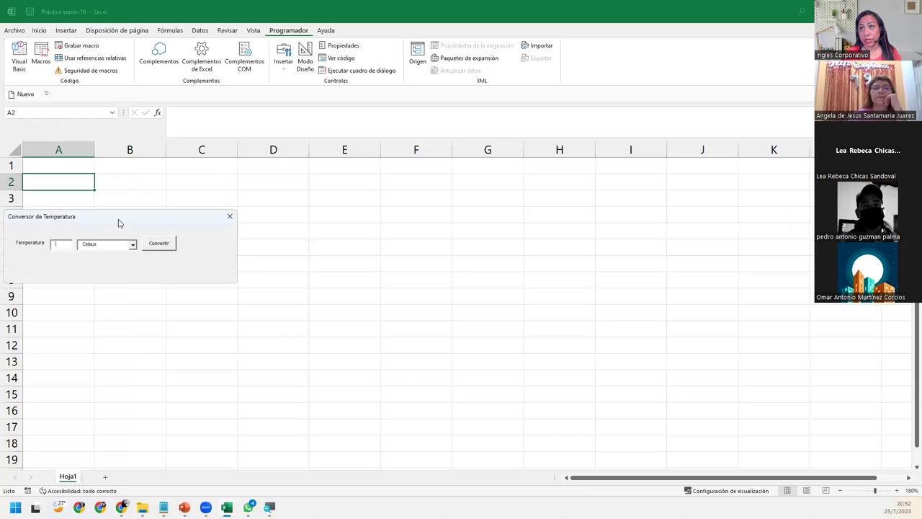
{"action": "left_click_drag", "start_coordinate": [117, 223], "coordinate": [242, 187]}
{"action": "left_click", "coordinate": [257, 213]}
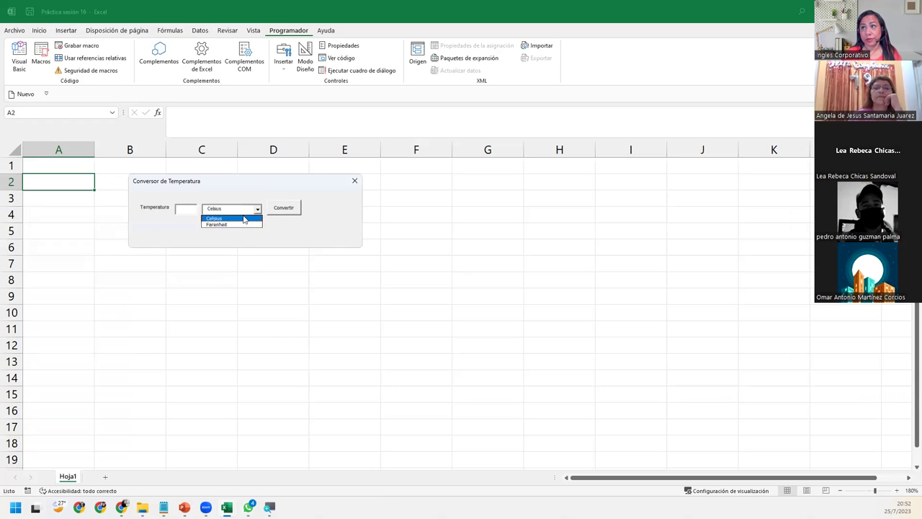
{"action": "left_click", "coordinate": [255, 224]}
{"action": "left_click", "coordinate": [258, 209]}
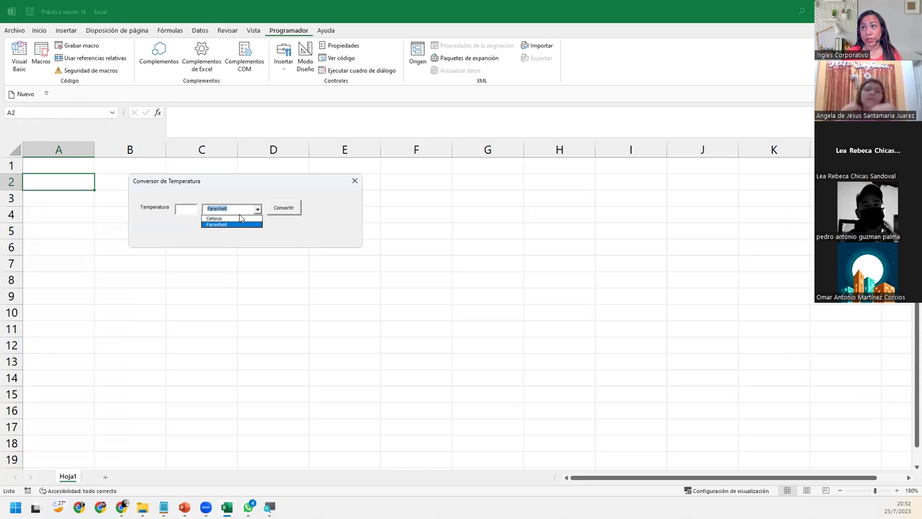
{"action": "left_click", "coordinate": [236, 218]}
{"action": "left_click", "coordinate": [257, 210]}
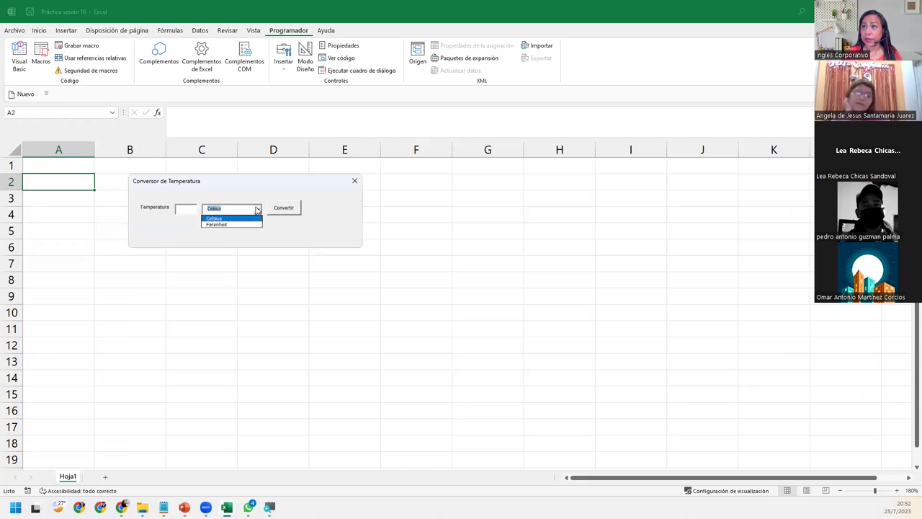
{"action": "left_click", "coordinate": [229, 226]}
{"action": "left_click", "coordinate": [354, 182]}
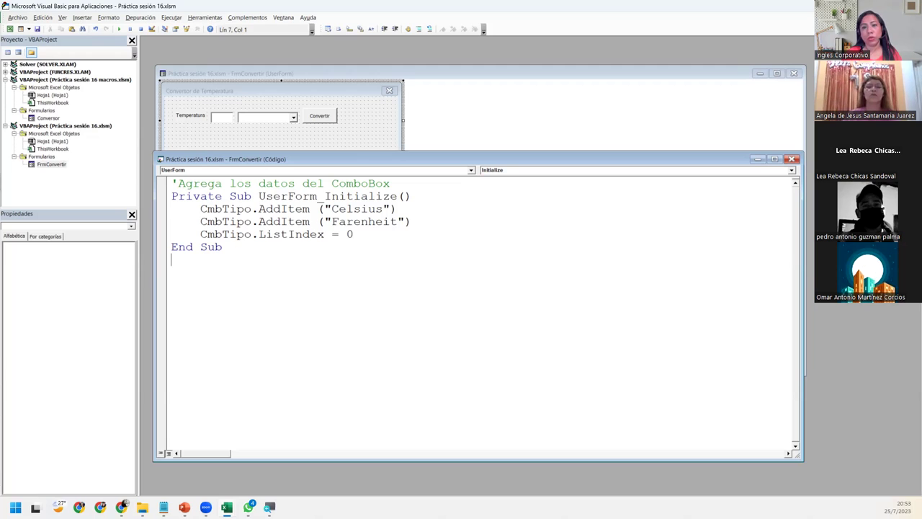
{"action": "left_click", "coordinate": [358, 235]}
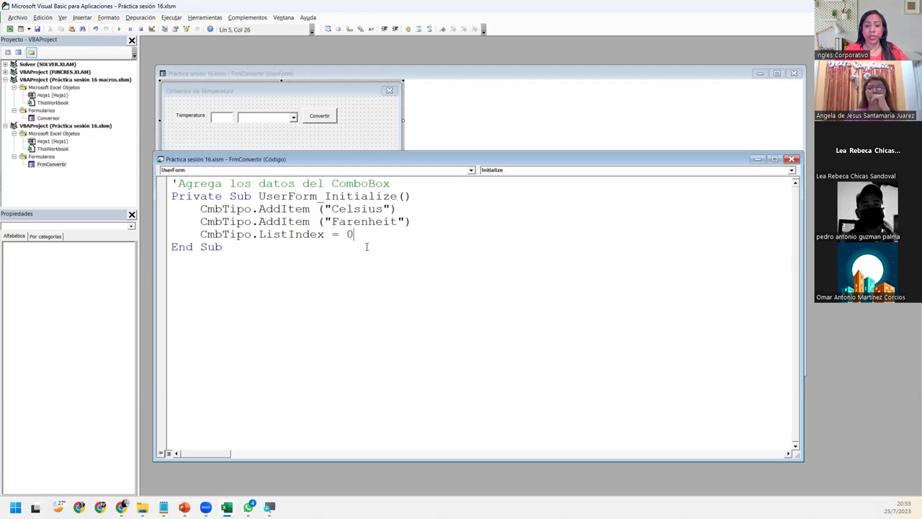
{"action": "key", "text": "Return"}
{"action": "type", "text": "me."}
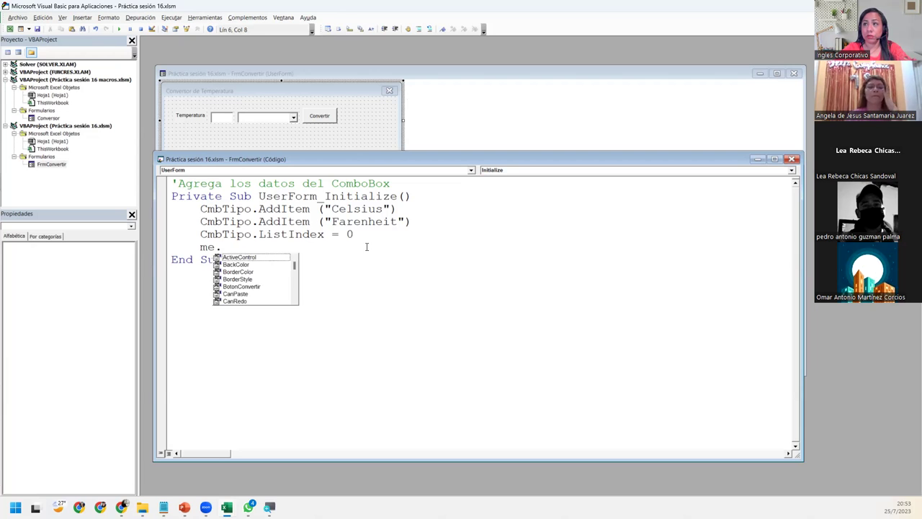
{"action": "type", "text": "cm"}
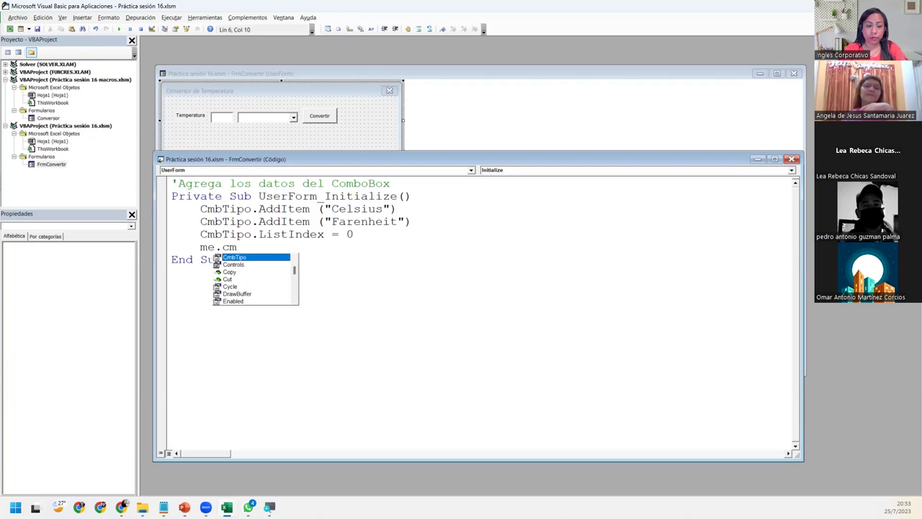
{"action": "key", "text": "Tab"}
{"action": "key", "text": "ctrl+shift+Left"}
{"action": "key", "text": "ctrl+shift+Left"}
{"action": "key", "text": "ctrl+shift+Left"}
{"action": "key", "text": "Delete"}
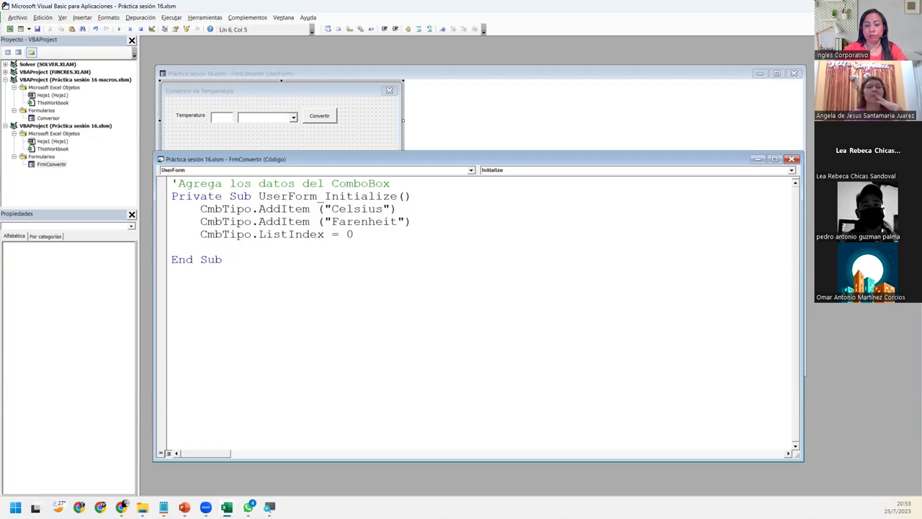
{"action": "key", "text": "ctrl+space"}
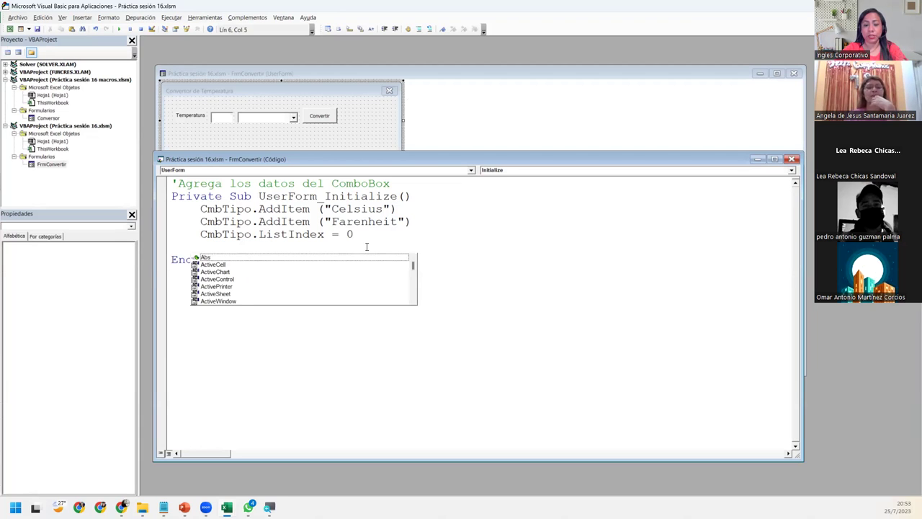
{"action": "type", "text": "cmb"}
{"action": "left_click", "coordinate": [366, 247]}
{"action": "key", "text": "BackSpace"}
{"action": "key", "text": "BackSpace"}
{"action": "type", "text": "b"}
{"action": "key", "text": "BackSpace"}
{"action": "key", "text": "BackSpace"}
{"action": "key", "text": "BackSpace"}
{"action": "key", "text": "BackSpace"}
{"action": "key", "text": "BackSpace"}
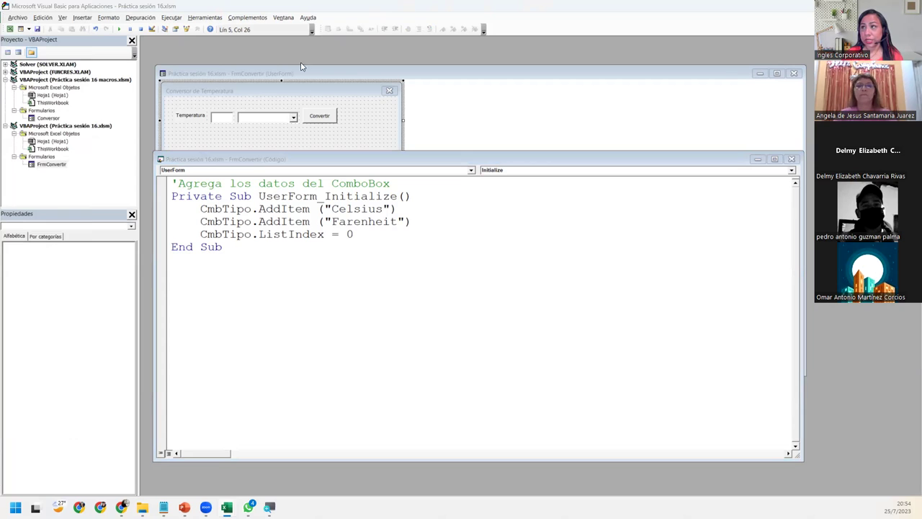
- Highlight the Celsius and Farenheit AddItem lines while explaining them
{"action": "left_click_drag", "start_coordinate": [417, 207], "coordinate": [195, 216]}
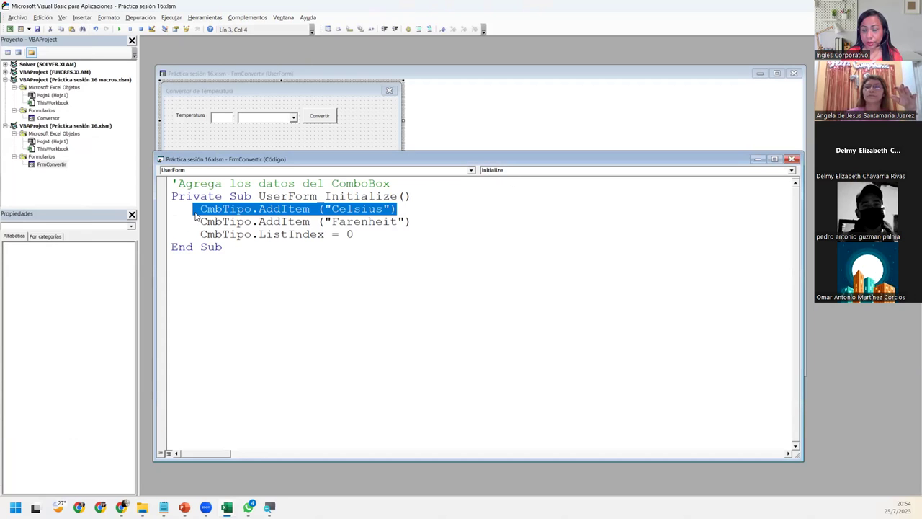
{"action": "left_click", "coordinate": [194, 209]}
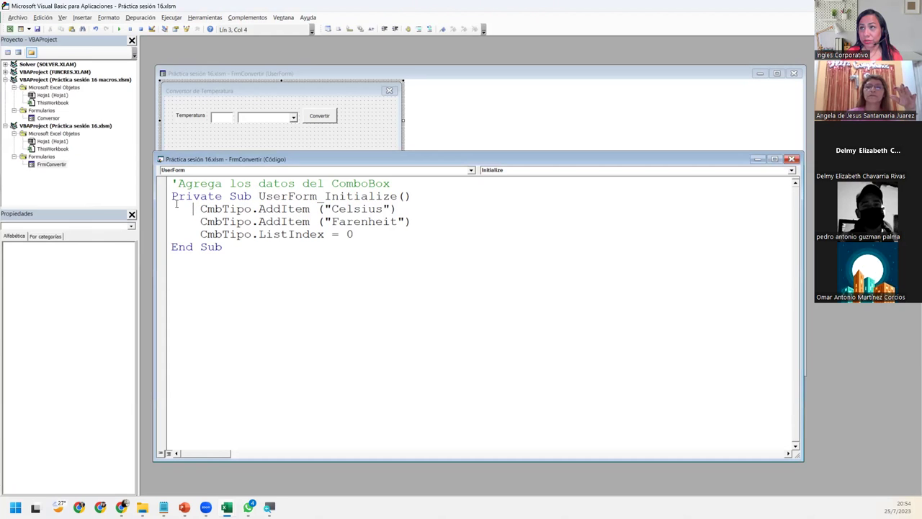
{"action": "left_click_drag", "start_coordinate": [175, 209], "coordinate": [399, 208]}
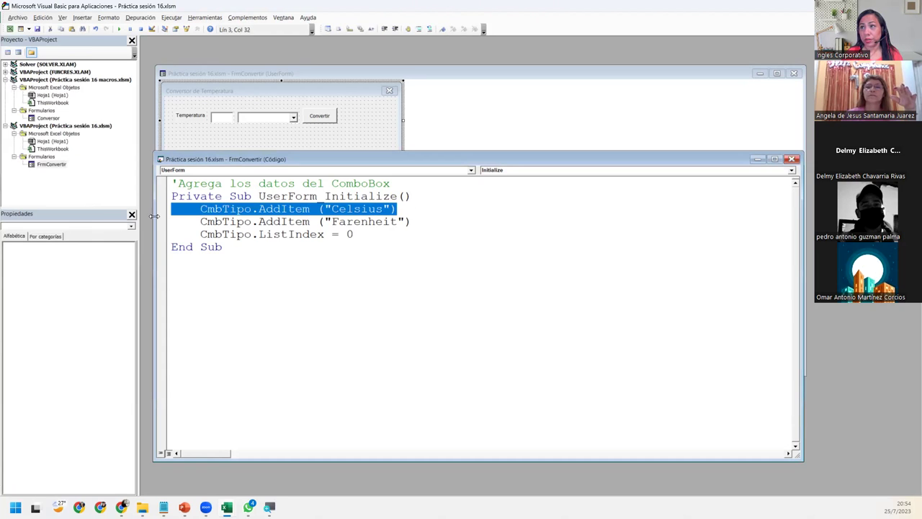
{"action": "left_click_drag", "start_coordinate": [173, 221], "coordinate": [441, 224]}
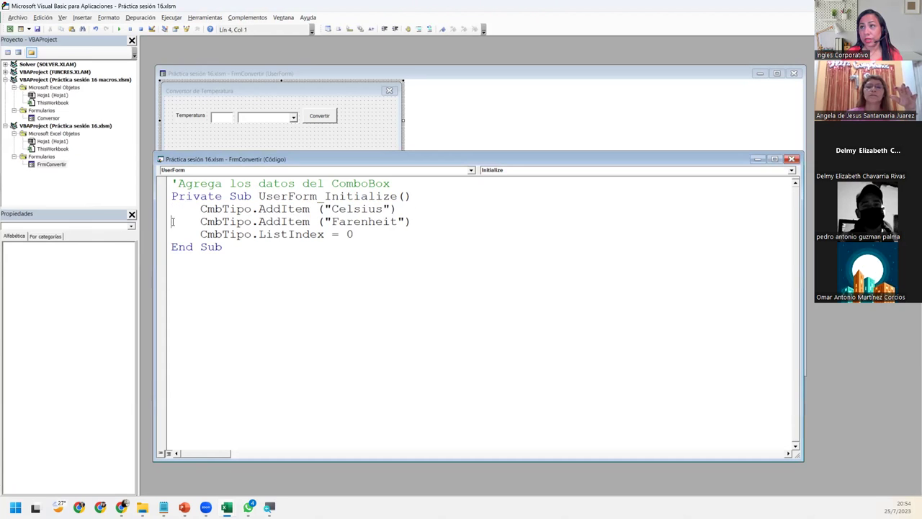
{"action": "left_click", "coordinate": [429, 225]}
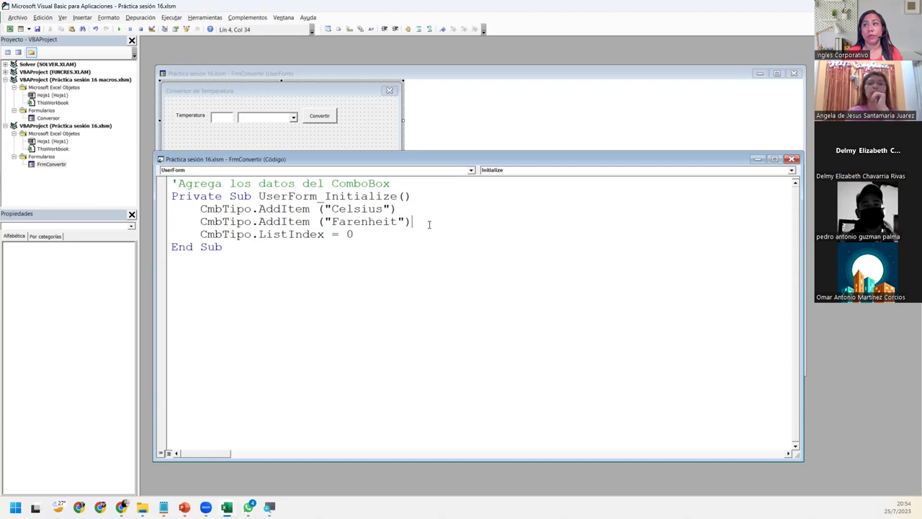
- Change CmbTipo.ListIndex = 0 to CmbTipo.ListIndex = 1
{"action": "left_click_drag", "start_coordinate": [354, 234], "coordinate": [214, 238]}
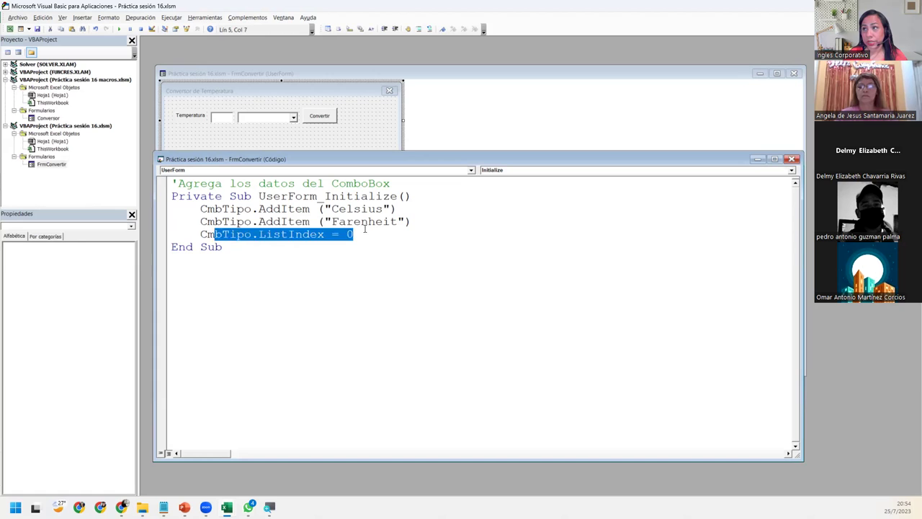
{"action": "left_click", "coordinate": [365, 229]}
{"action": "key", "text": "BackSpace"}
{"action": "type", "text": "1"}
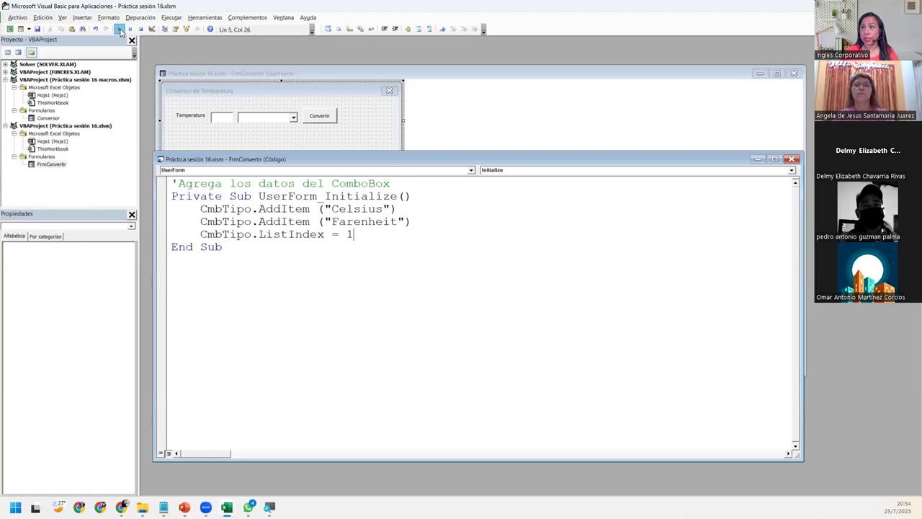
- Run the form to confirm the unit list starts on Farenheit, then close it
{"action": "left_click", "coordinate": [121, 32]}
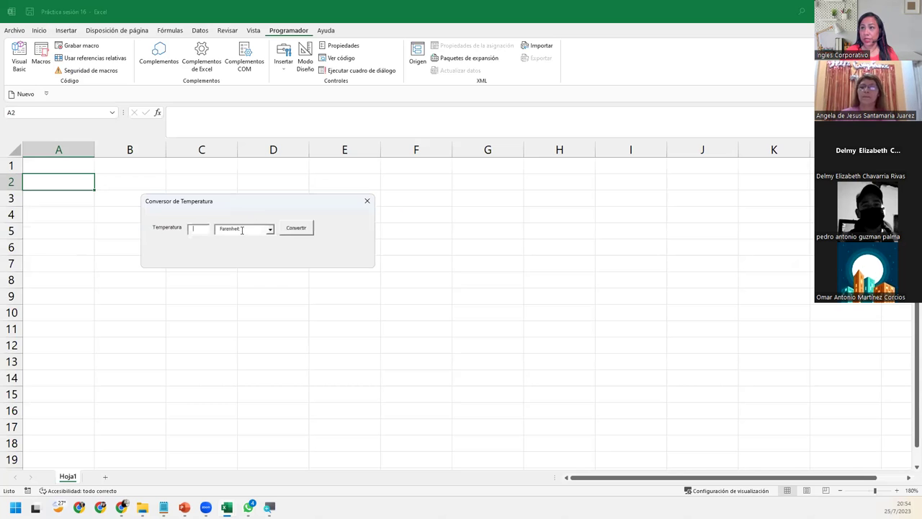
{"action": "left_click", "coordinate": [270, 229]}
{"action": "left_click", "coordinate": [258, 241]}
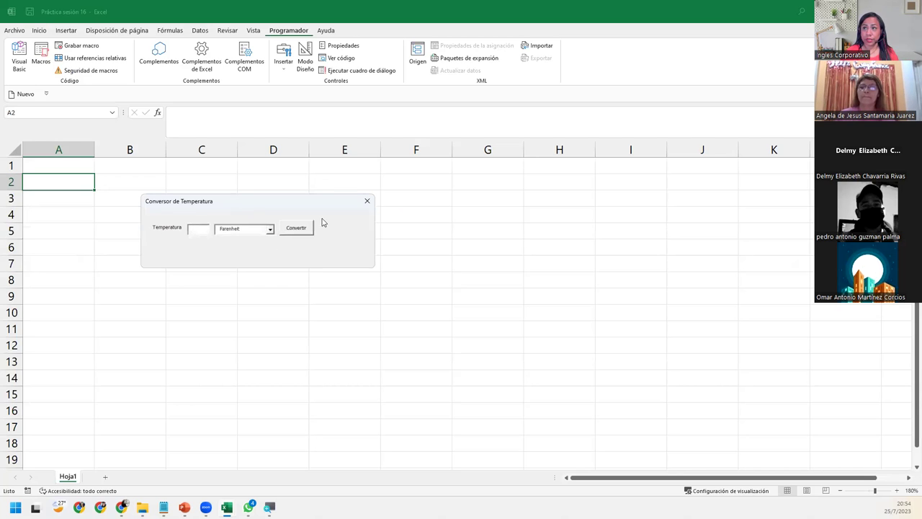
{"action": "left_click", "coordinate": [367, 202]}
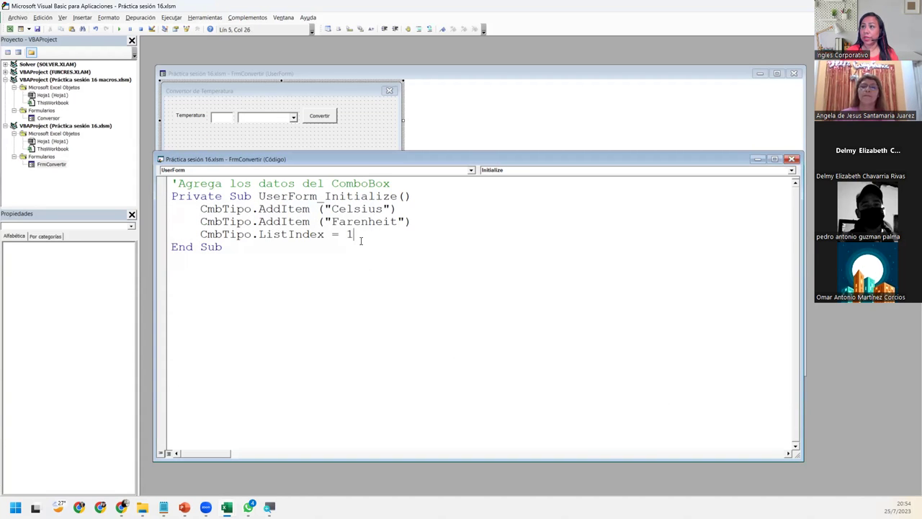
- Reset ListIndex to 0, rerun the form, pick Farenheit, and close it
{"action": "key", "text": "BackSpace"}
{"action": "type", "text": "0"}
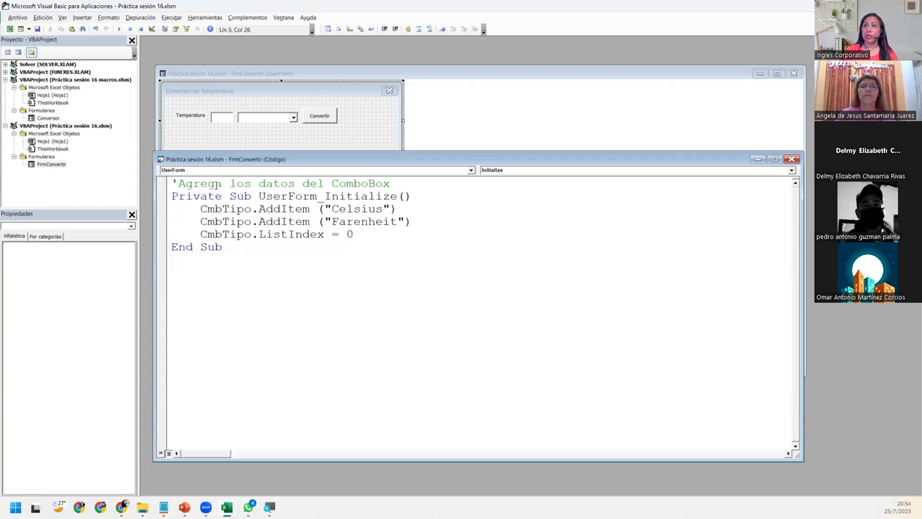
{"action": "left_click", "coordinate": [119, 29]}
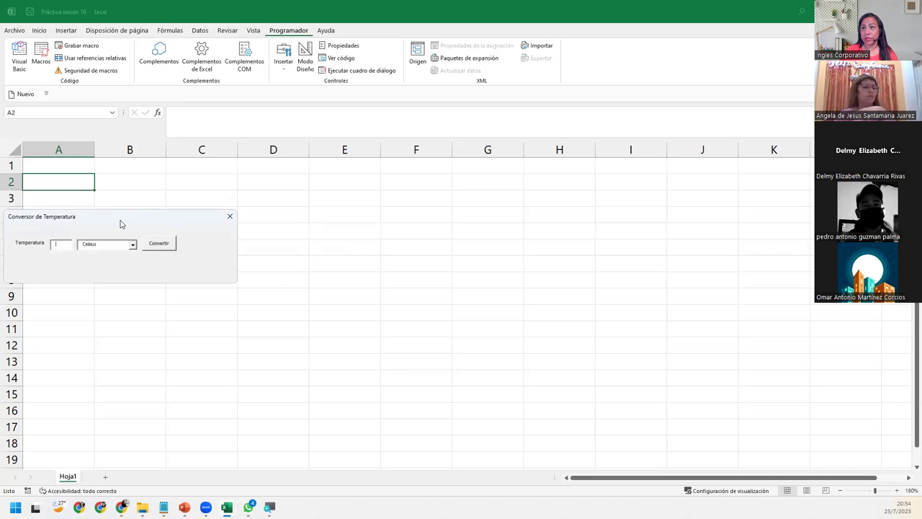
{"action": "left_click_drag", "start_coordinate": [121, 224], "coordinate": [270, 227]}
{"action": "left_click", "coordinate": [281, 246]}
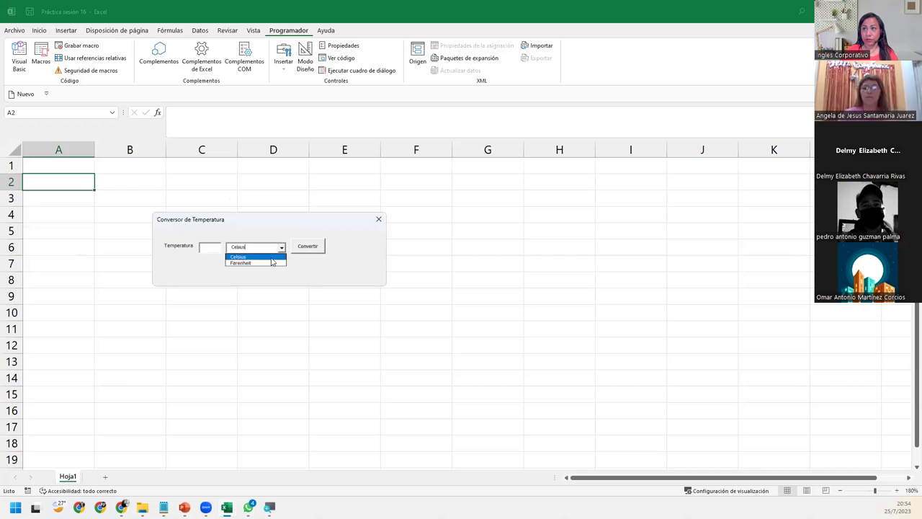
{"action": "left_click", "coordinate": [271, 262]}
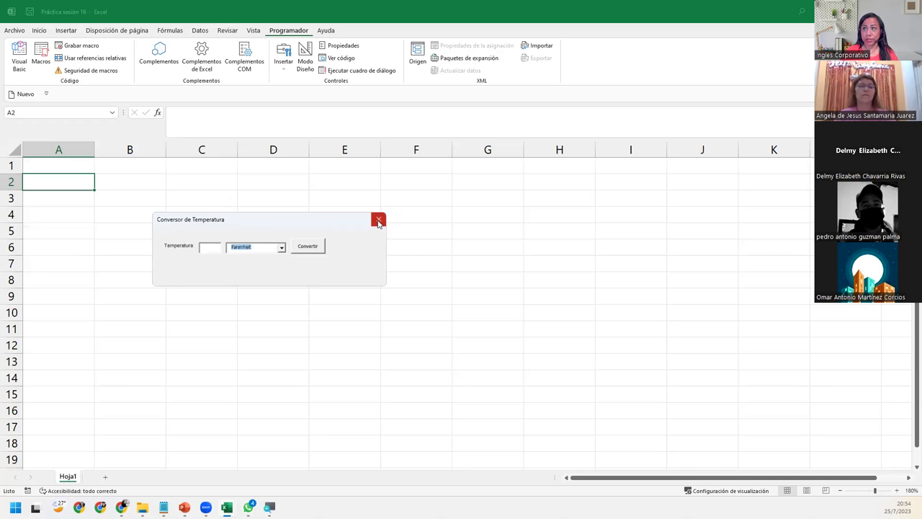
{"action": "left_click", "coordinate": [378, 220]}
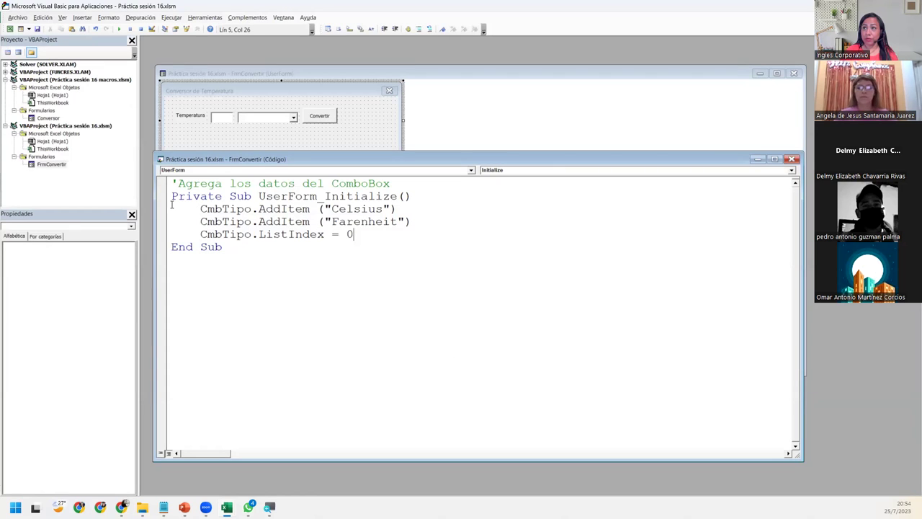
- Delete the ListIndex = 0 line, undo it, then comment it out with an apostrophe
{"action": "left_click_drag", "start_coordinate": [171, 206], "coordinate": [407, 206]}
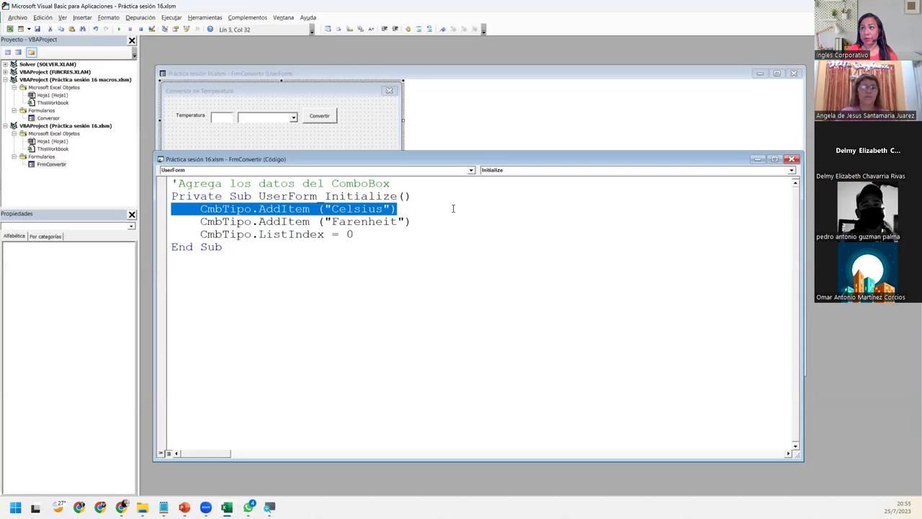
{"action": "double_click", "coordinate": [350, 234]}
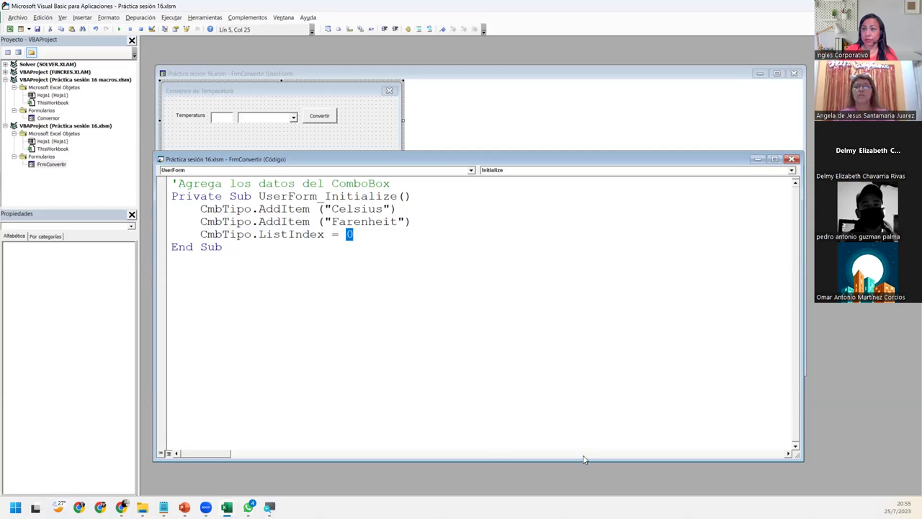
{"action": "left_click_drag", "start_coordinate": [376, 237], "coordinate": [148, 288]}
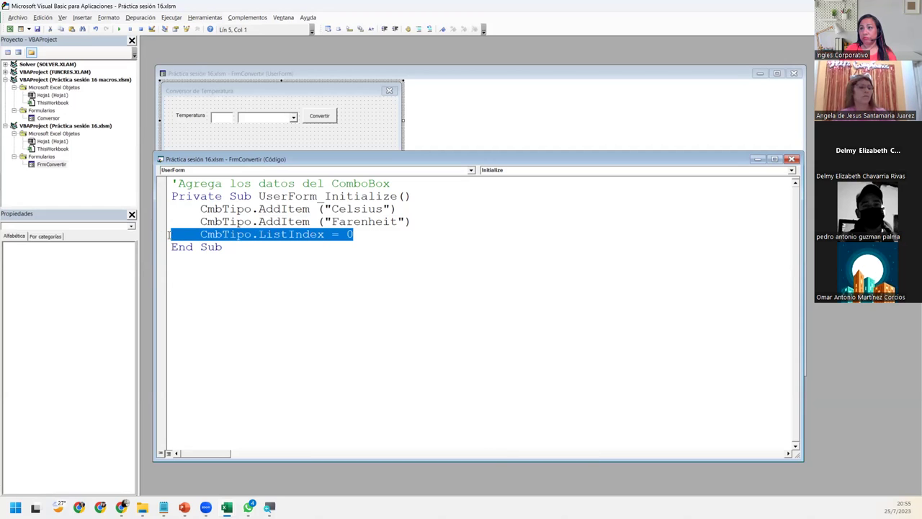
{"action": "key", "text": "Delete"}
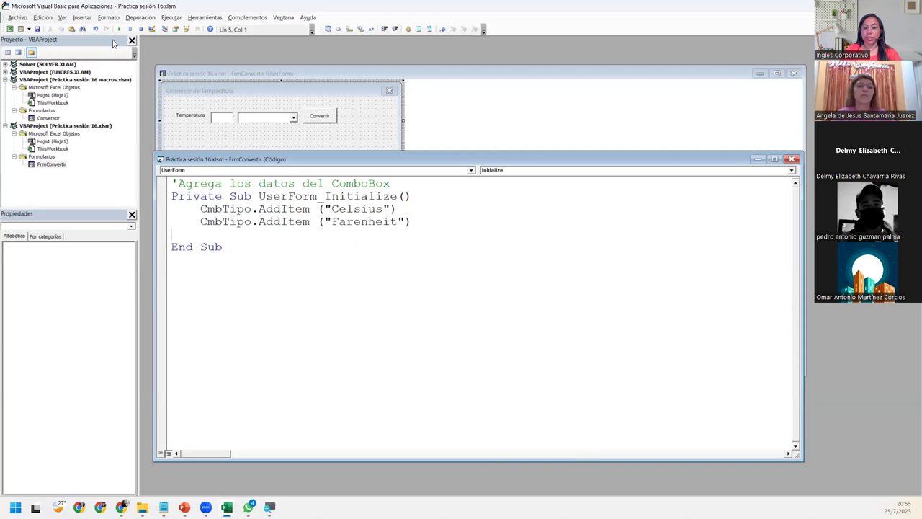
{"action": "key", "text": "ctrl+z"}
{"action": "left_click", "coordinate": [200, 235]}
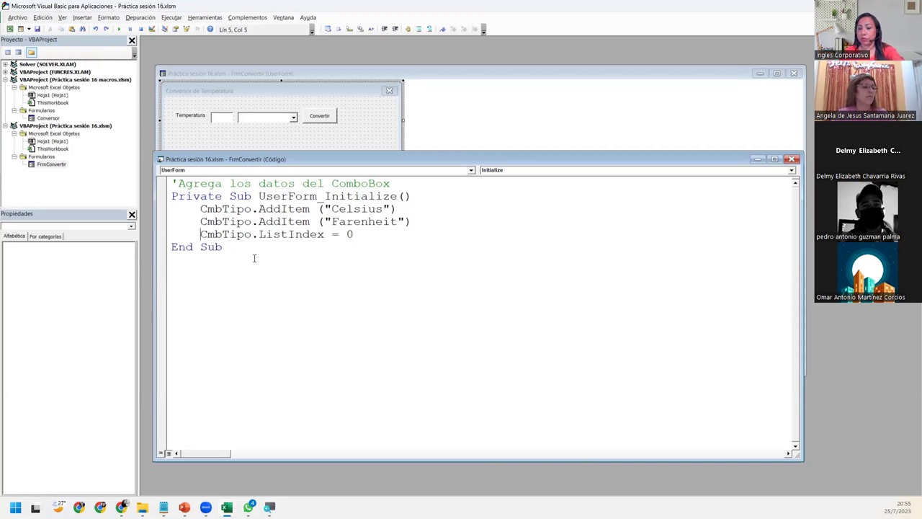
{"action": "type", "text": "'"}
{"action": "left_click", "coordinate": [227, 335]}
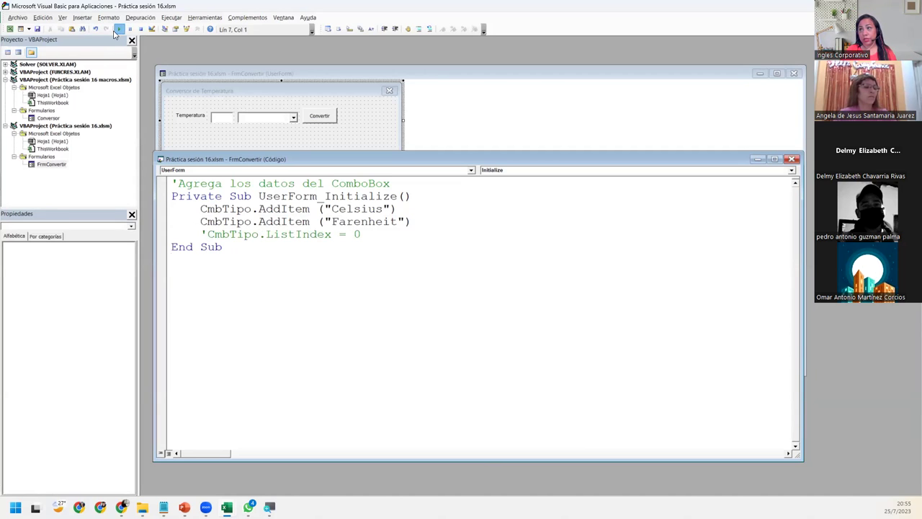
- Run the form, check the unit list starts empty, pick Farenheit, and close it
{"action": "left_click", "coordinate": [119, 29]}
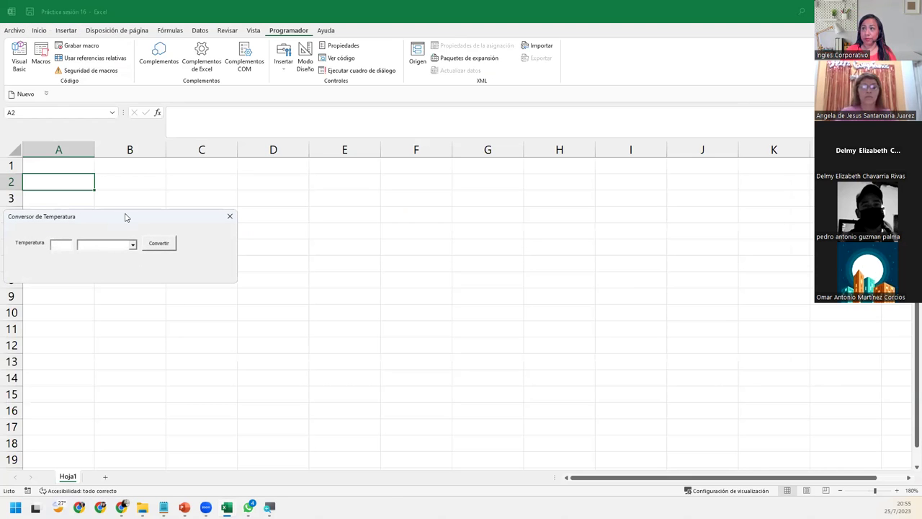
{"action": "left_click", "coordinate": [369, 254]}
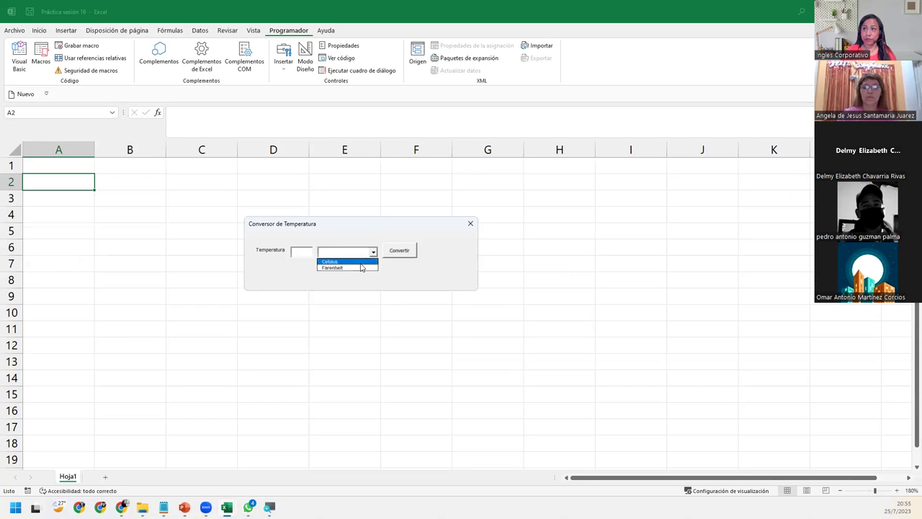
{"action": "left_click", "coordinate": [360, 268]}
{"action": "left_click", "coordinate": [373, 252]}
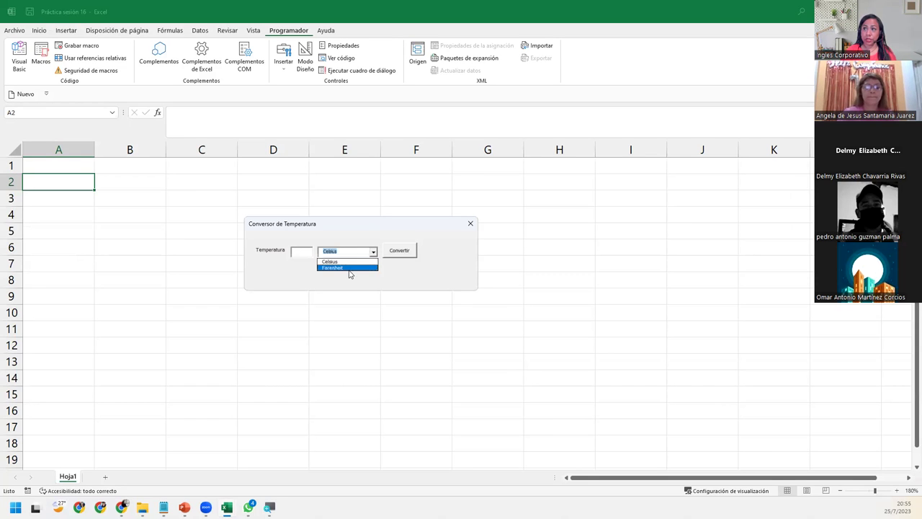
{"action": "left_click", "coordinate": [348, 268]}
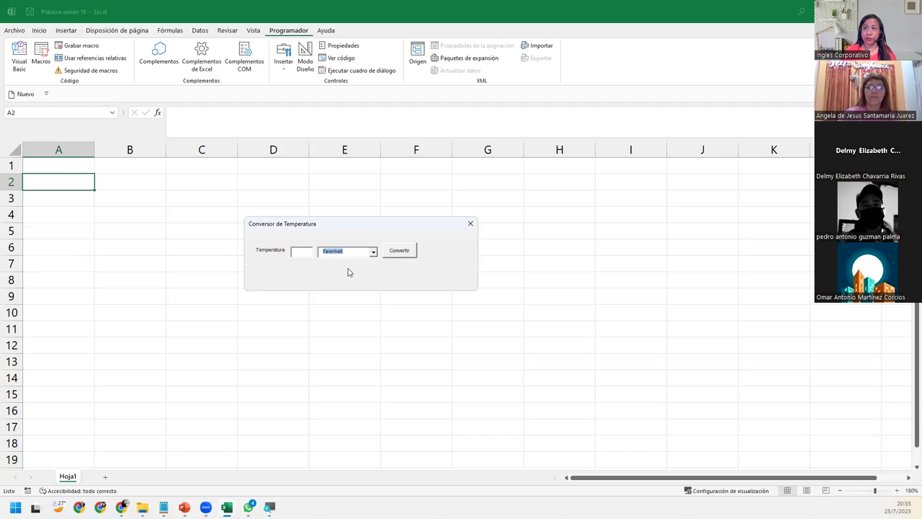
{"action": "left_click", "coordinate": [468, 225]}
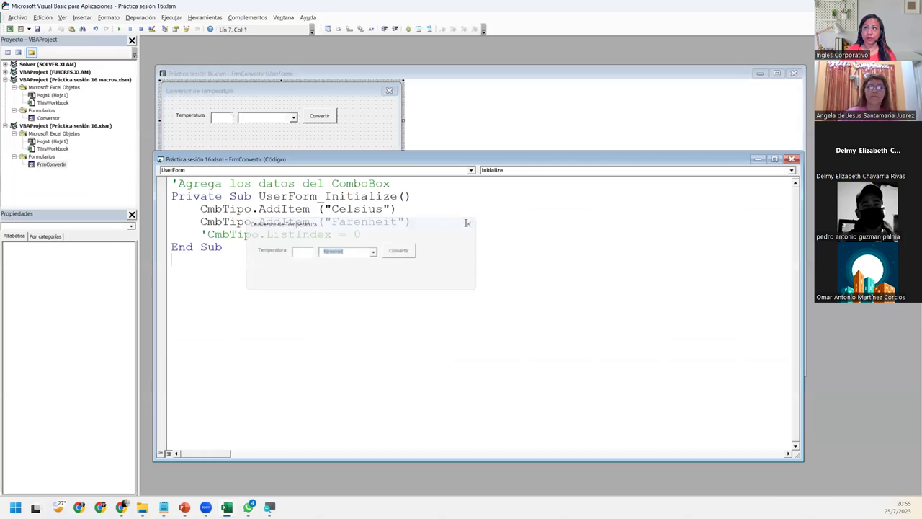
- Remove the apostrophe so CmbTipo.ListIndex = 0 runs again, deleting the stray one below End Sub
{"action": "left_click", "coordinate": [374, 234]}
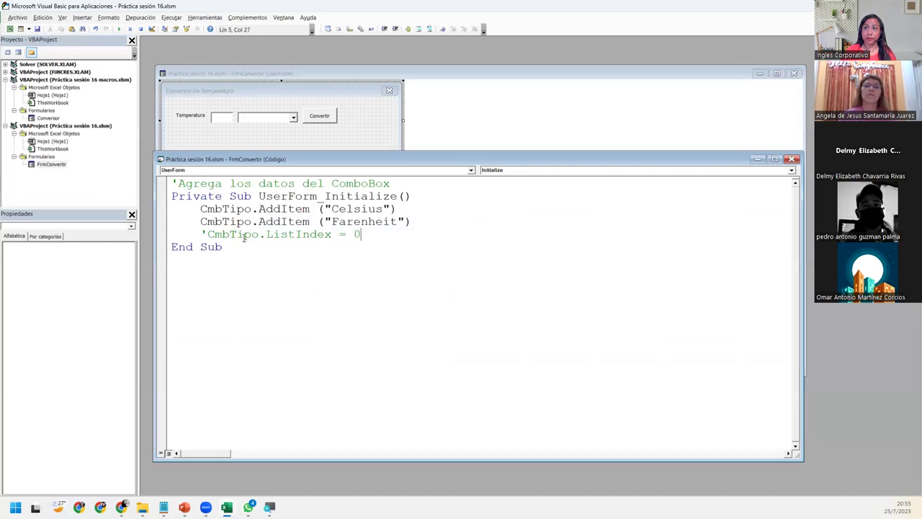
{"action": "key", "text": "BackSpace"}
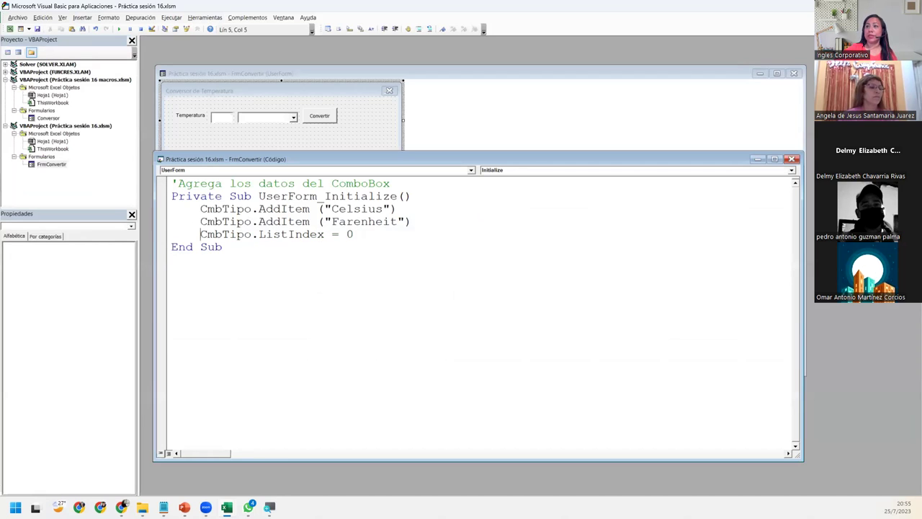
{"action": "left_click", "coordinate": [191, 270]}
{"action": "type", "text": "'"}
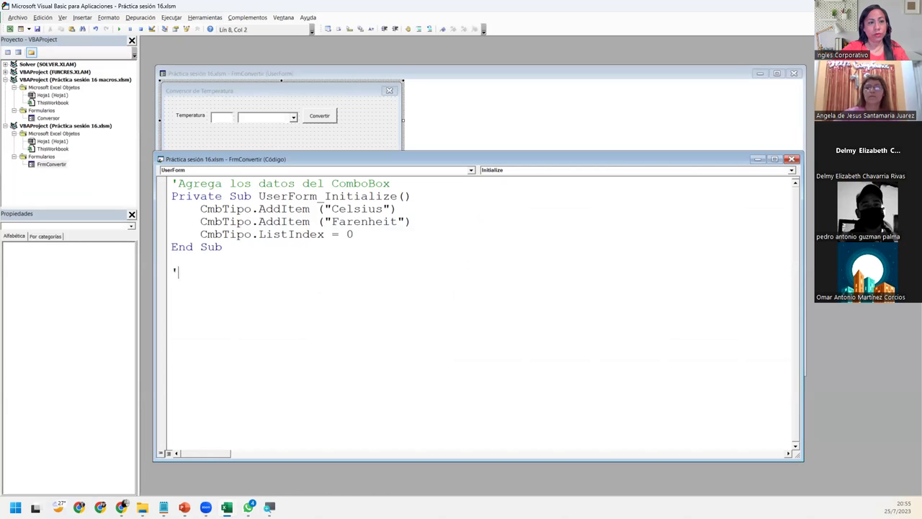
{"action": "key", "text": "BackSpace"}
{"action": "key", "text": "BackSpace"}
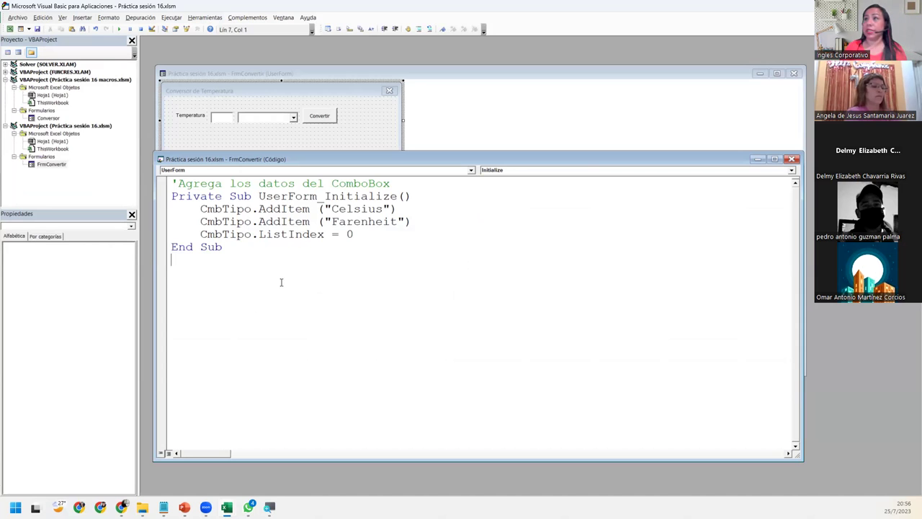
- Create the BotonConvertir_Click procedure from the Convertir button on the form
{"action": "left_click", "coordinate": [327, 114]}
{"action": "left_click", "coordinate": [326, 115]}
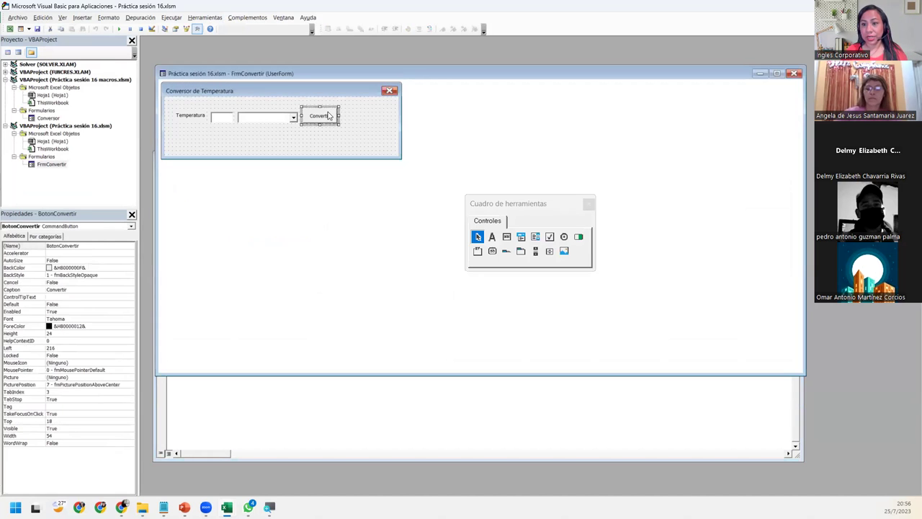
{"action": "double_click", "coordinate": [326, 117]}
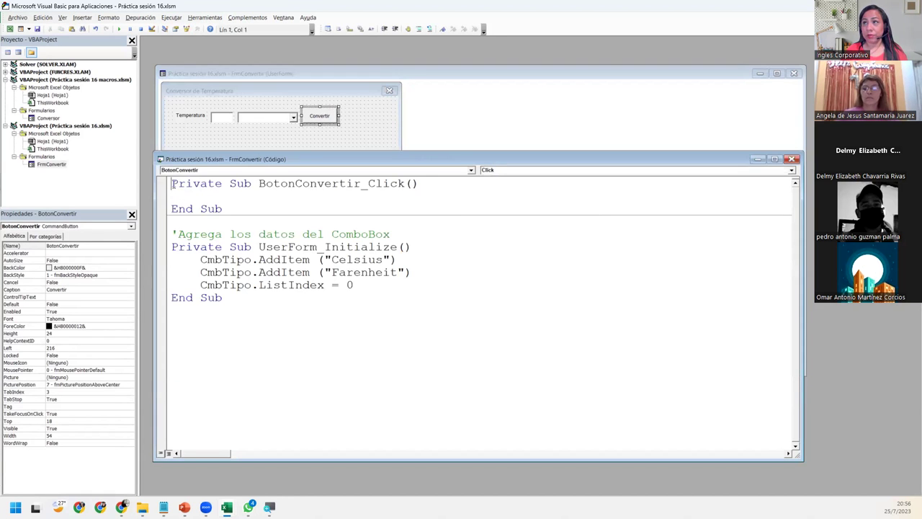
{"action": "left_click_drag", "start_coordinate": [173, 183], "coordinate": [223, 209]}
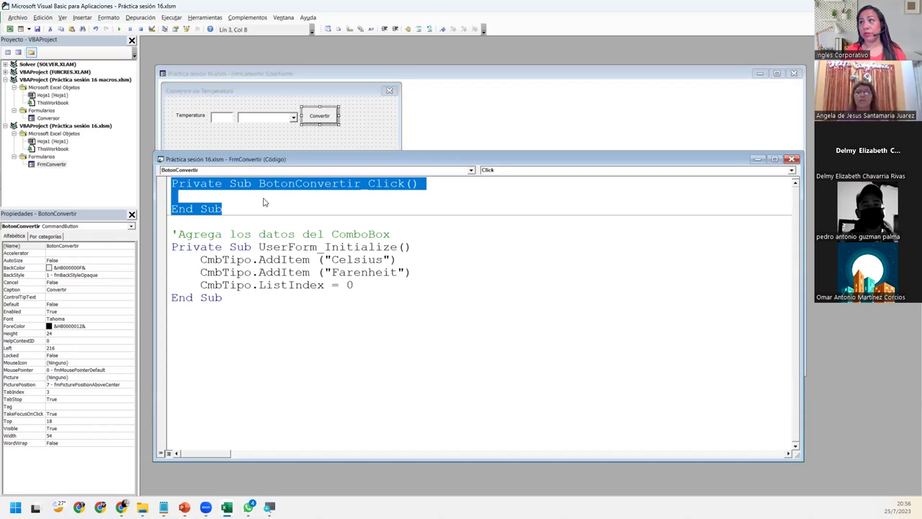
{"action": "left_click", "coordinate": [218, 196]}
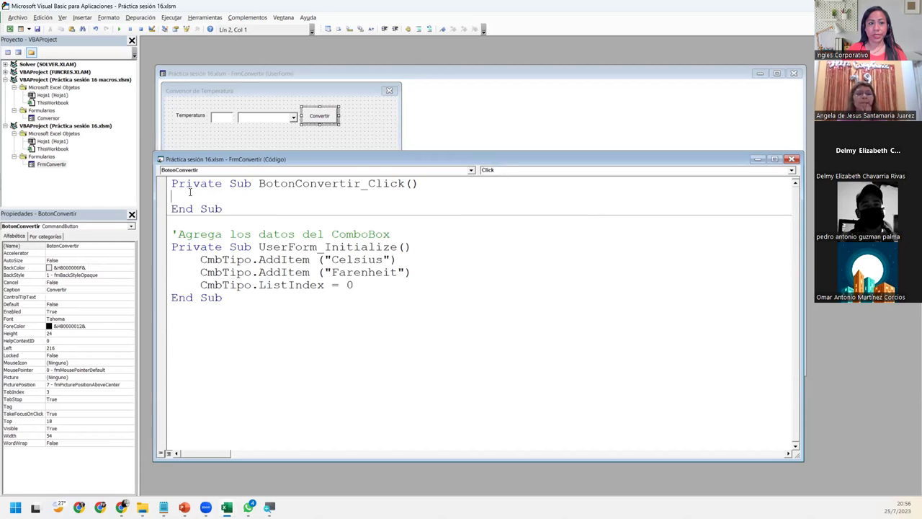
- Add the comment 'Validar que el cuadro de texto de temperatura tenga valor' and If TxtTemperatura.Value = "" Then
{"action": "type", "text": "'Validar "}
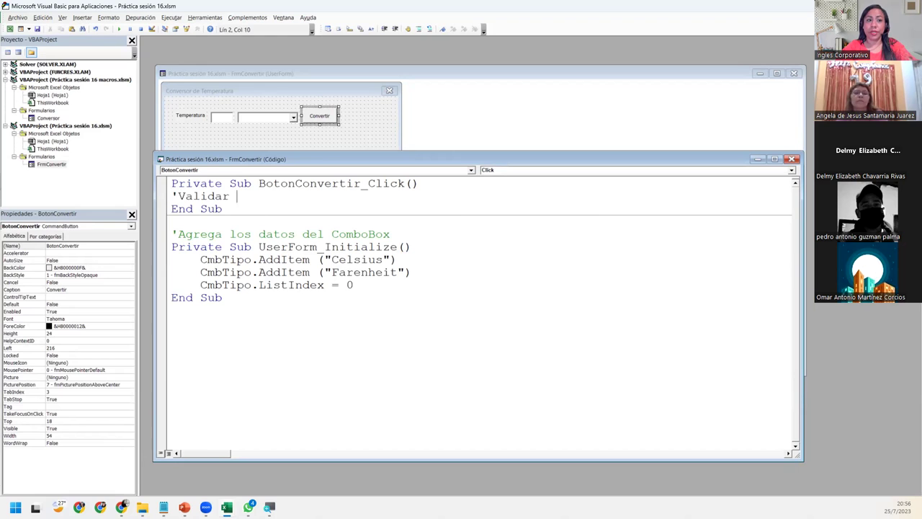
{"action": "type", "text": "que "}
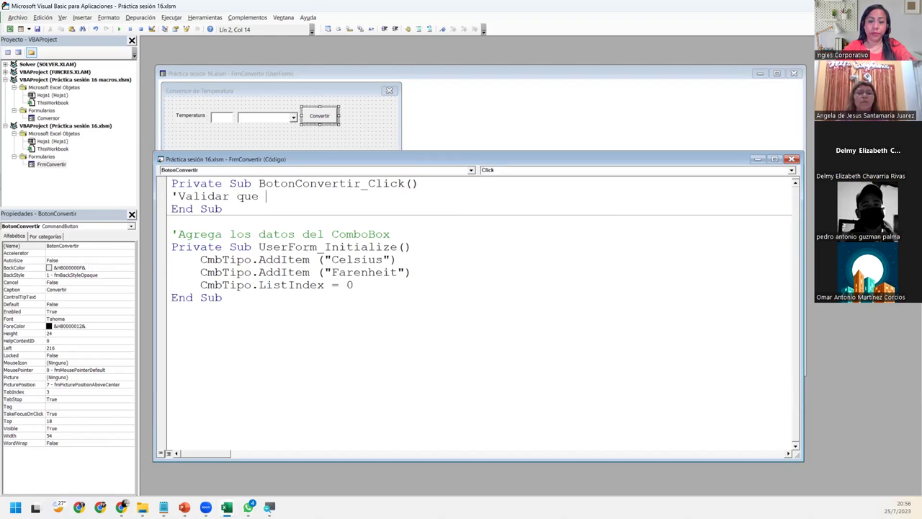
{"action": "type", "text": "el cuadro de texto de temperatura tenga "}
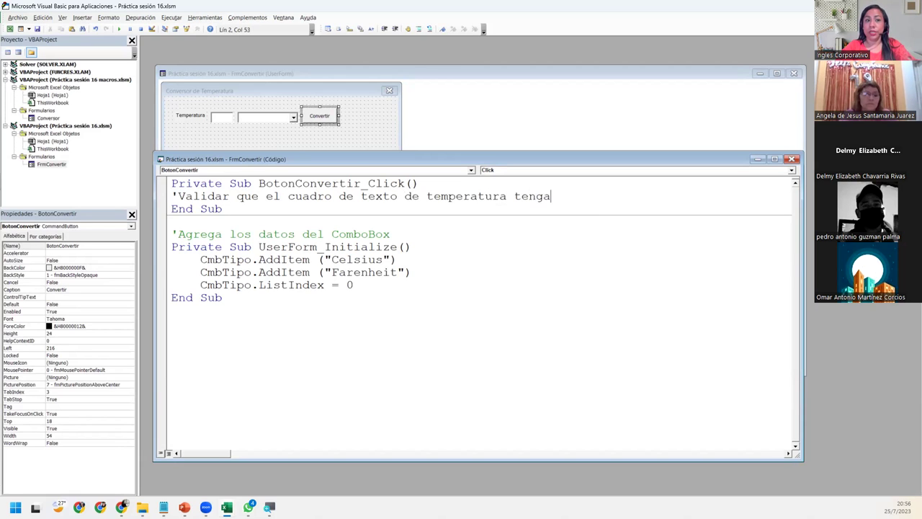
{"action": "type", "text": "valor"}
{"action": "key", "text": "Return"}
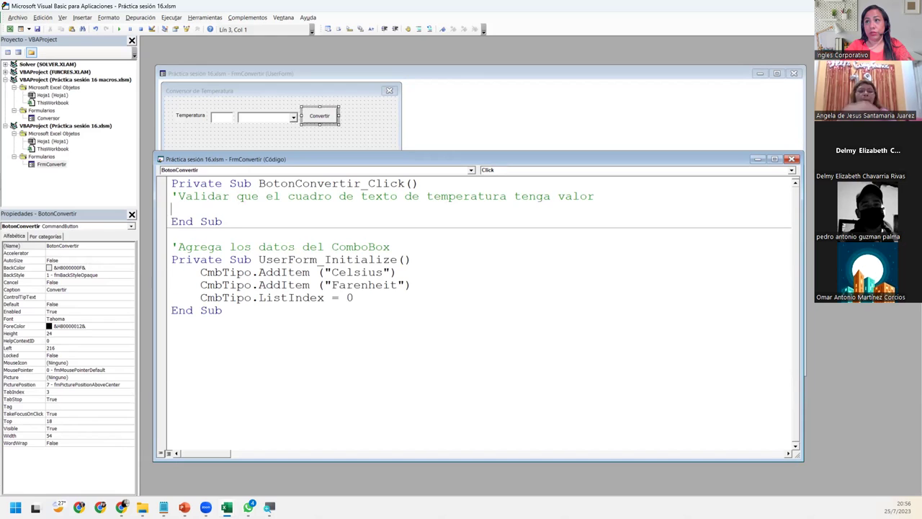
{"action": "key", "text": "Tab"}
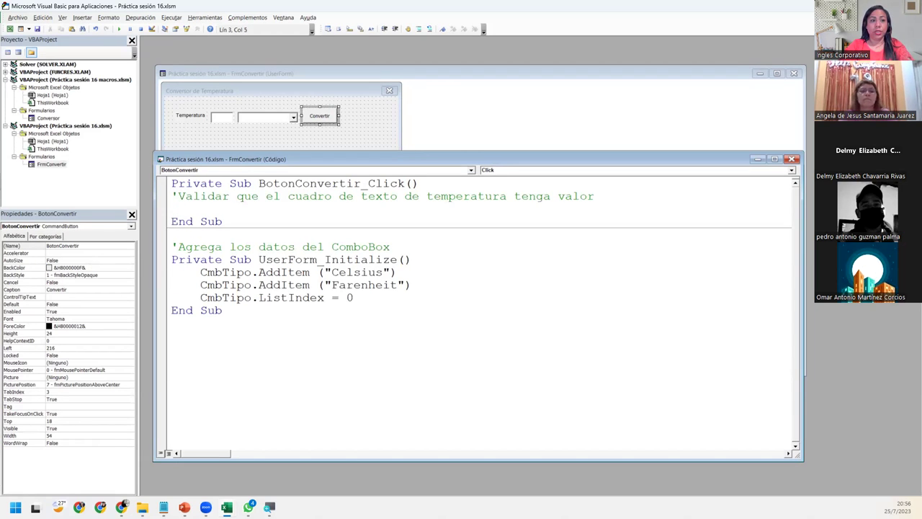
{"action": "type", "text": "if"}
{"action": "key", "text": "BackSpace"}
{"action": "key", "text": "BackSpace"}
{"action": "type", "text": "If"}
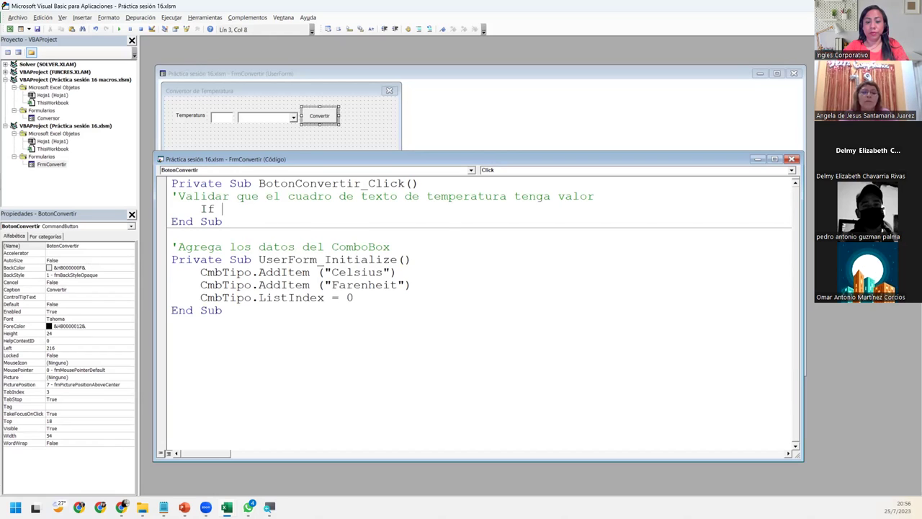
{"action": "key", "text": "ctrl+space"}
{"action": "type", "text": "txt"}
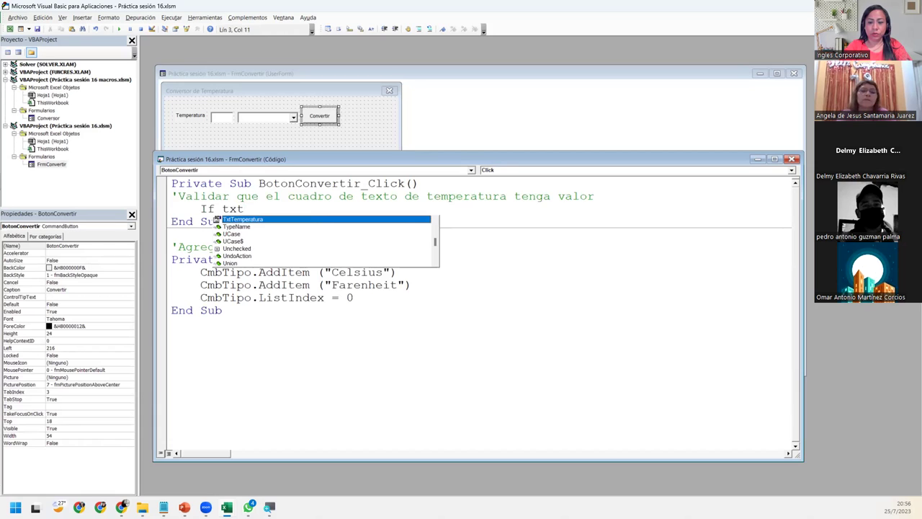
{"action": "type", "text": ".value"}
{"action": "key", "text": "Tab"}
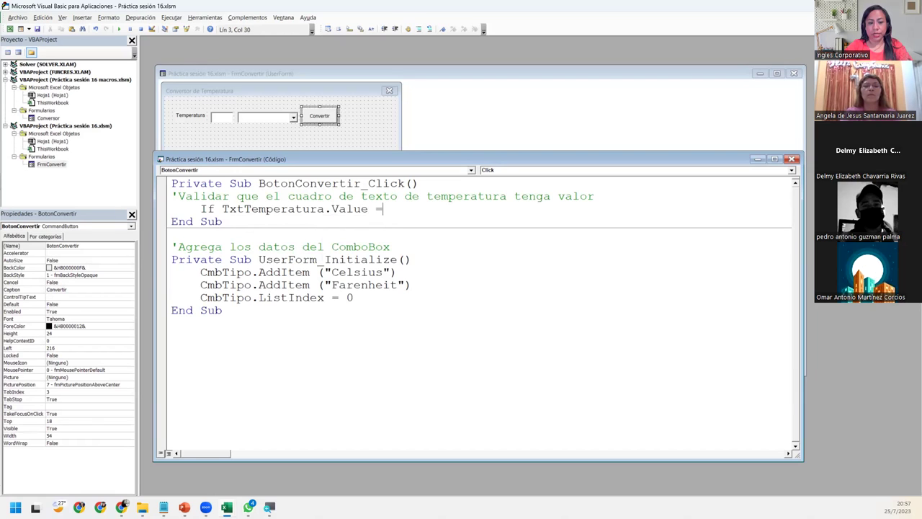
{"action": "type", "text": "\""}
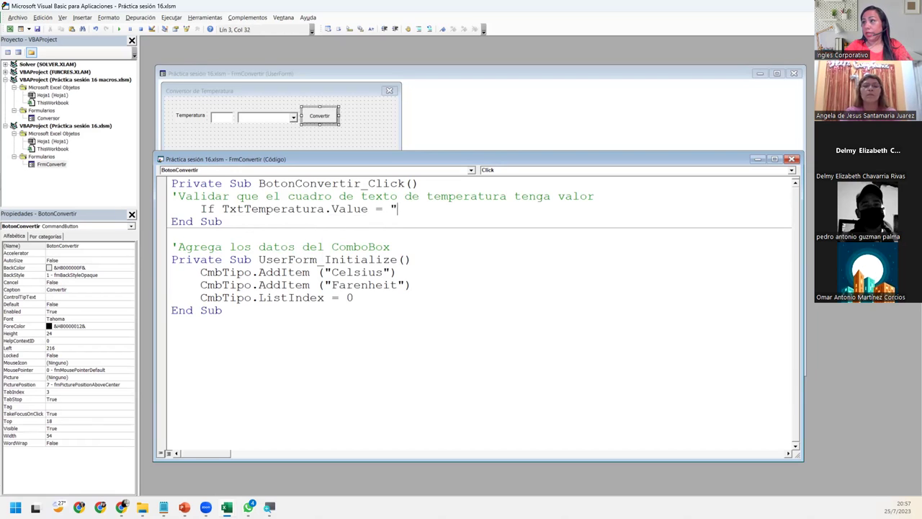
{"action": "type", "text": "\" then"}
{"action": "key", "text": "Return"}
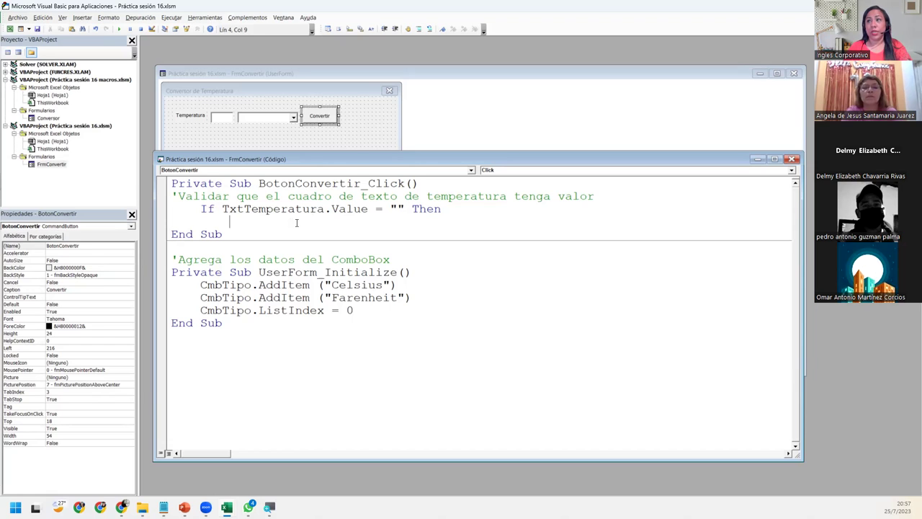
- Inside the If, add MsgBox "Debe especificar una temperatura"
{"action": "key", "text": "ctrl+space"}
{"action": "type", "text": "msg"}
{"action": "left_click", "coordinate": [266, 223]}
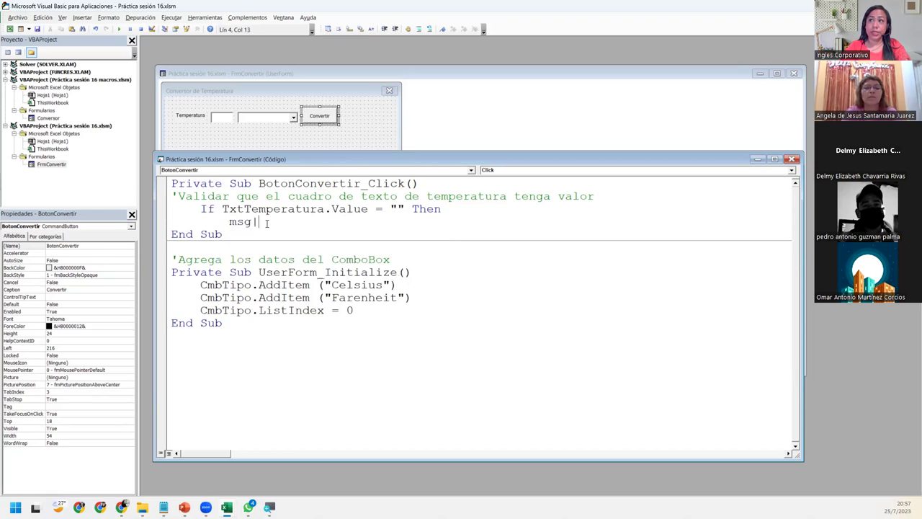
{"action": "key", "text": "BackSpace"}
{"action": "type", "text": "g"}
{"action": "key", "text": "BackSpace"}
{"action": "key", "text": "BackSpace"}
{"action": "key", "text": "BackSpace"}
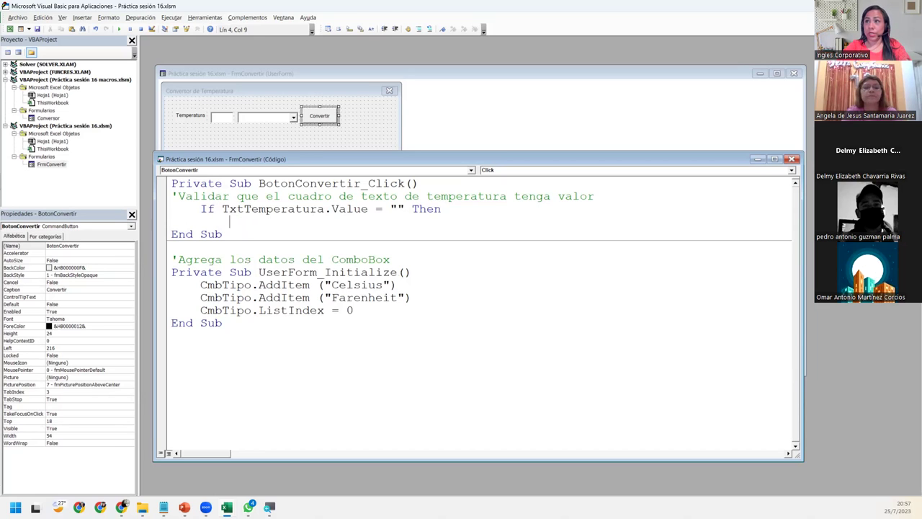
{"action": "type", "text": "ms"}
{"action": "key", "text": "BackSpace"}
{"action": "key", "text": "BackSpace"}
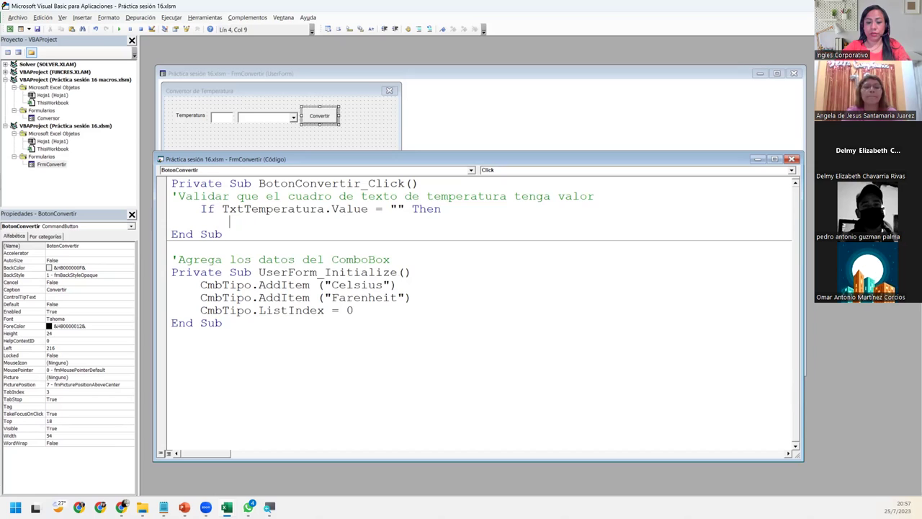
{"action": "type", "text": "m"}
{"action": "key", "text": "ctrl+space"}
{"action": "type", "text": "sg"}
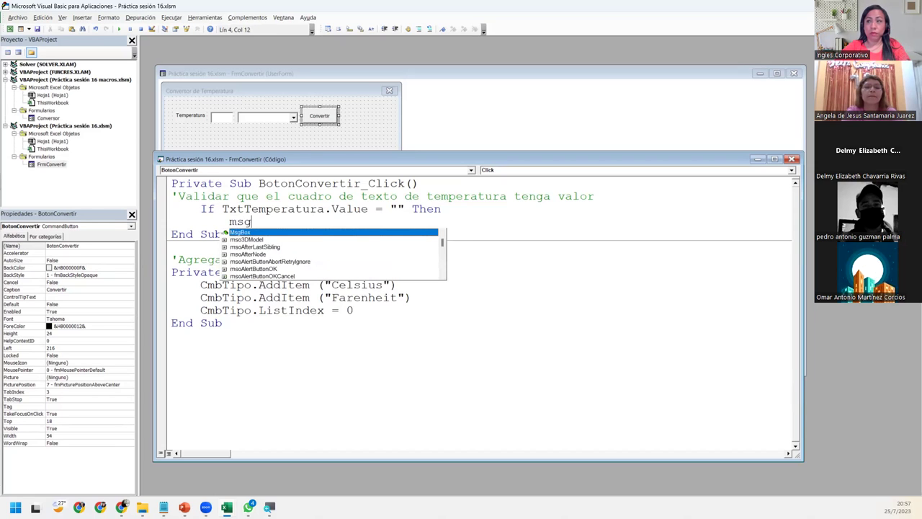
{"action": "key", "text": "Tab"}
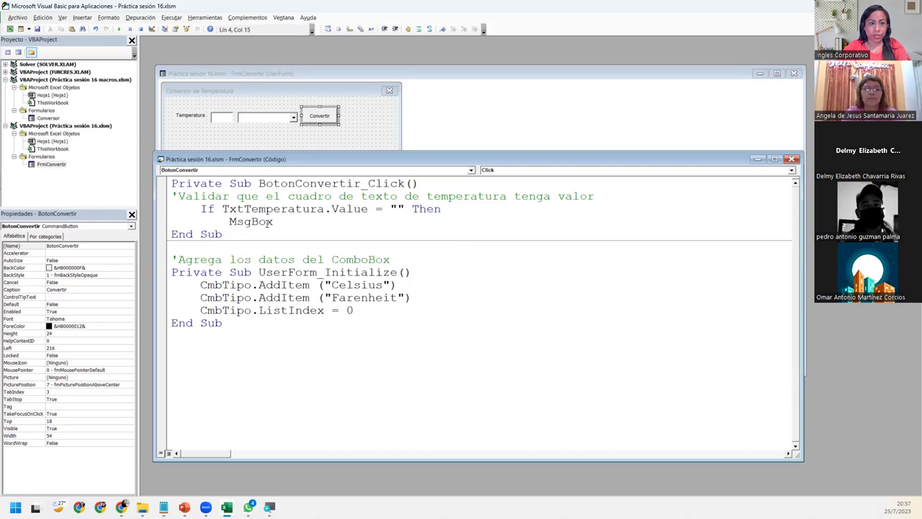
{"action": "type", "text": "\"Debe"}
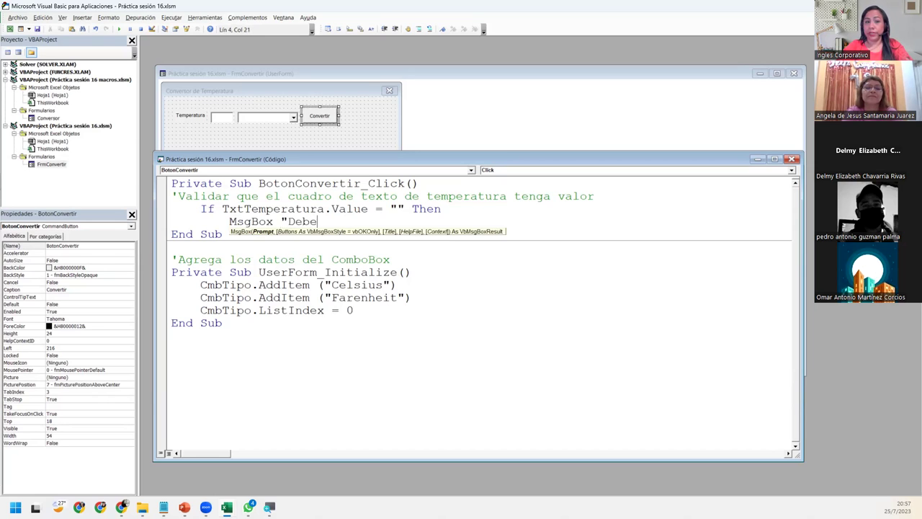
{"action": "type", "text": " especificar una temperatura"}
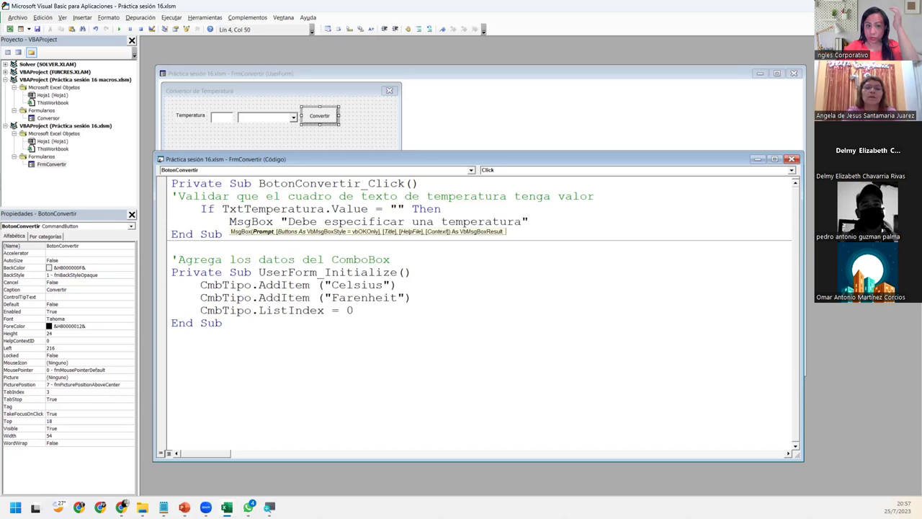
- Finish the block with Exit Sub and End If, leaving blank lines before End Sub
{"action": "key", "text": "Return"}
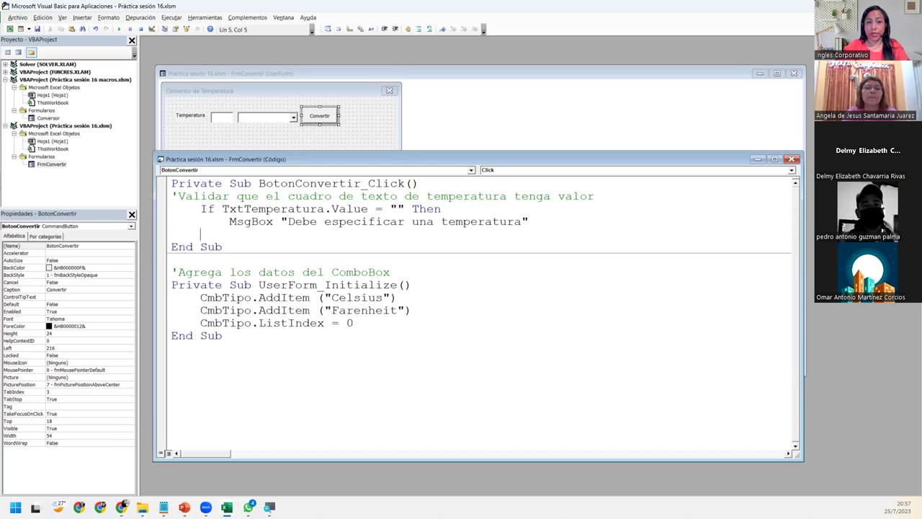
{"action": "type", "text": "Exit "}
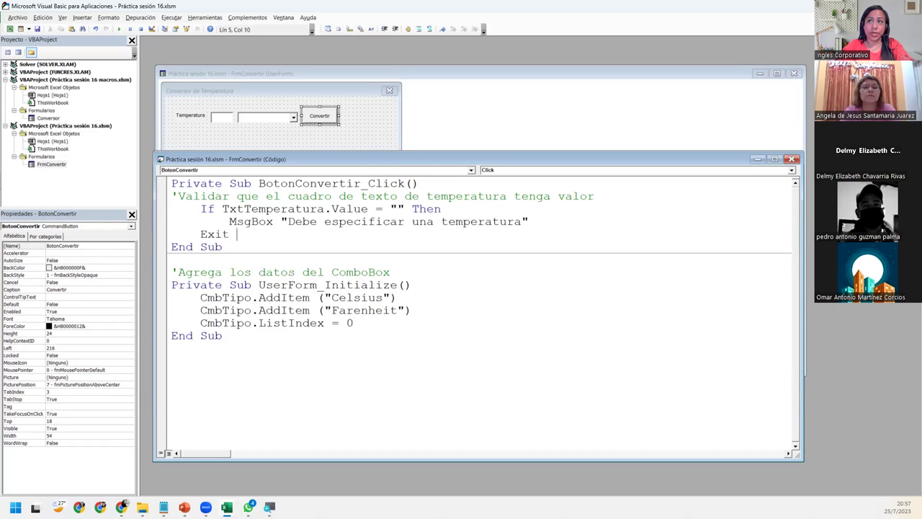
{"action": "type", "text": "sub"}
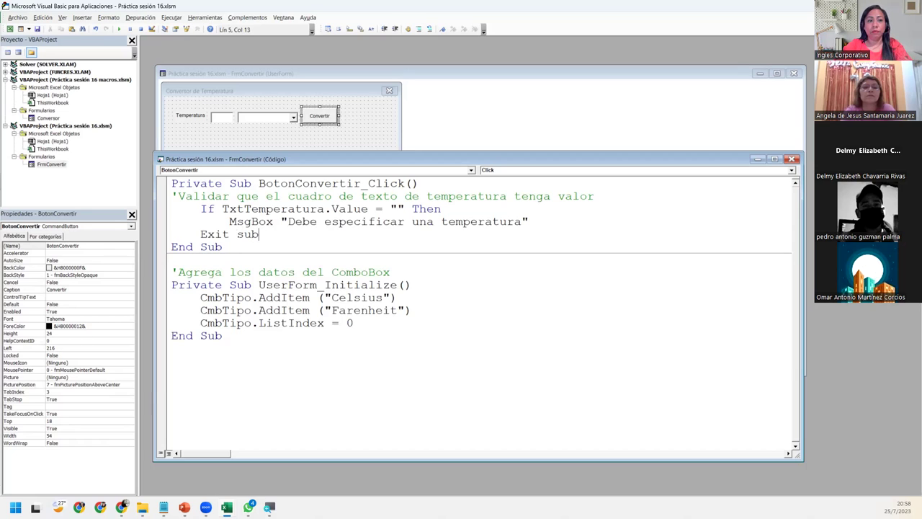
{"action": "key", "text": "Return"}
{"action": "type", "text": "End "}
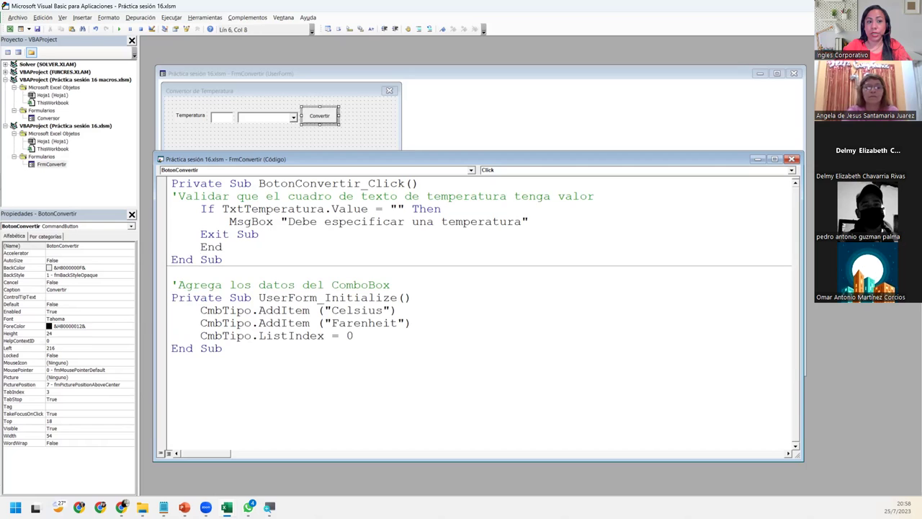
{"action": "type", "text": "If"}
{"action": "key", "text": "Return"}
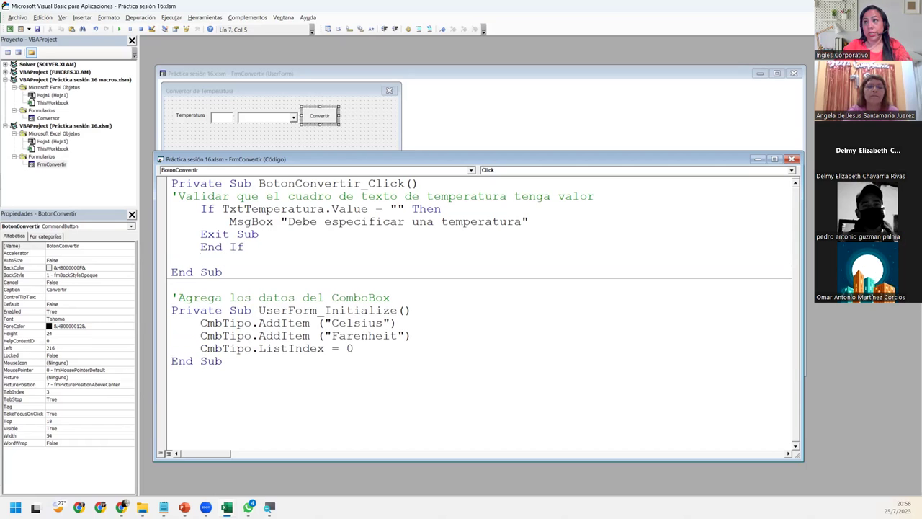
{"action": "key", "text": "Return"}
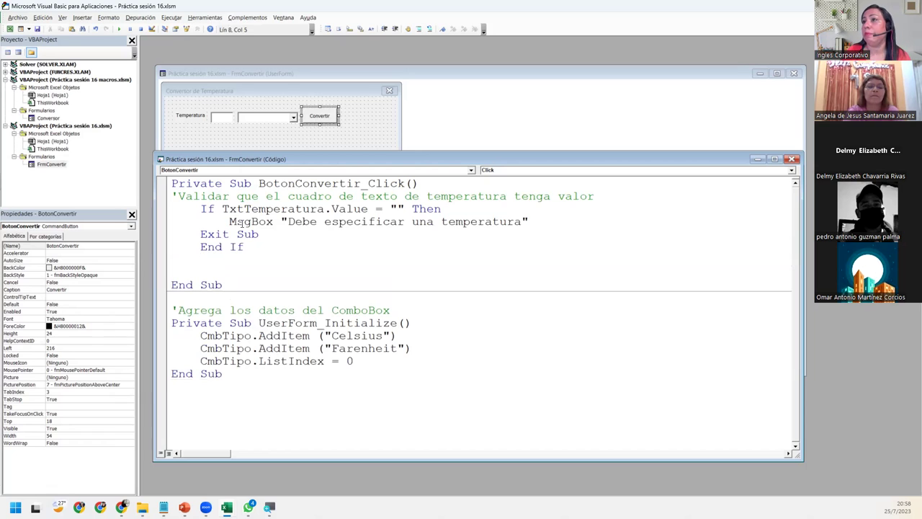
{"action": "mouse_move", "coordinate": [200, 209]}
{"action": "left_mouse_down"}
{"action": "mouse_move", "coordinate": [265, 255]}
{"action": "mouse_move", "coordinate": [270, 248]}
{"action": "left_mouse_up"}
{"action": "left_click", "coordinate": [270, 249]}
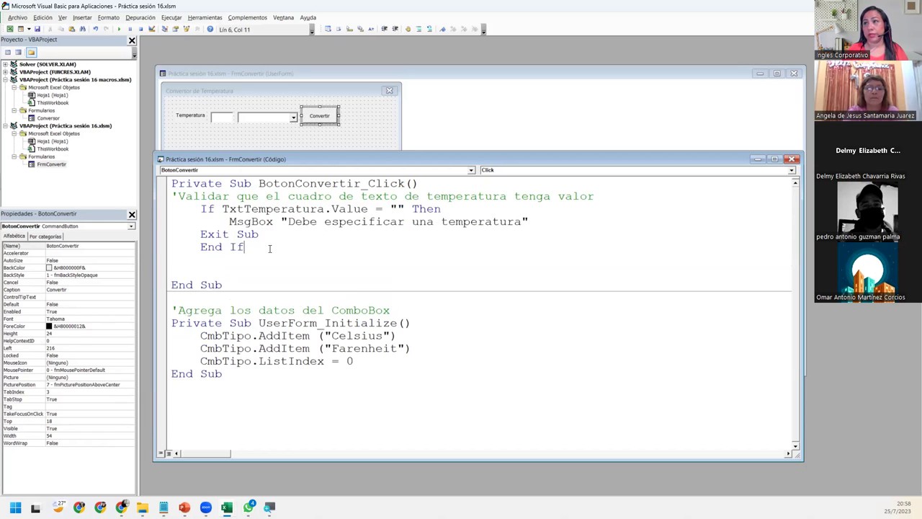
{"action": "left_click_drag", "start_coordinate": [193, 209], "coordinate": [376, 209]}
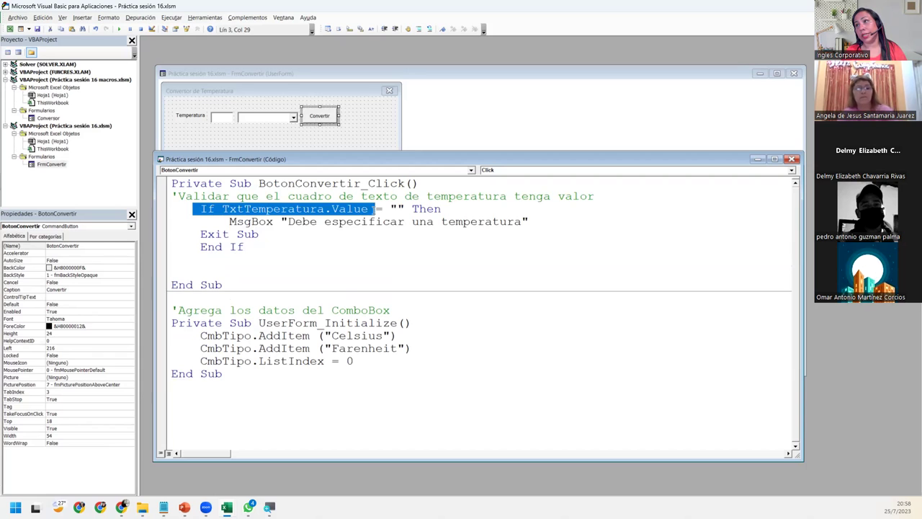
{"action": "left_click_drag", "start_coordinate": [375, 209], "coordinate": [460, 208]}
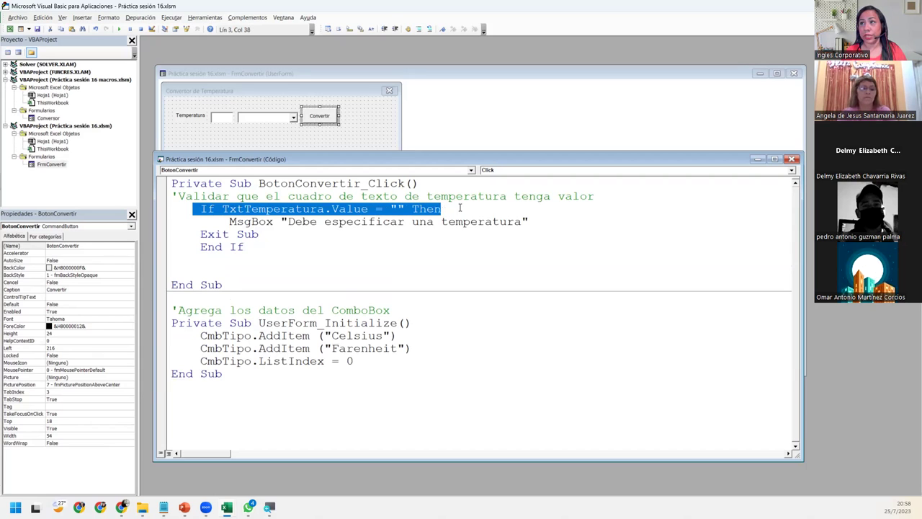
{"action": "left_click_drag", "start_coordinate": [228, 222], "coordinate": [537, 223]}
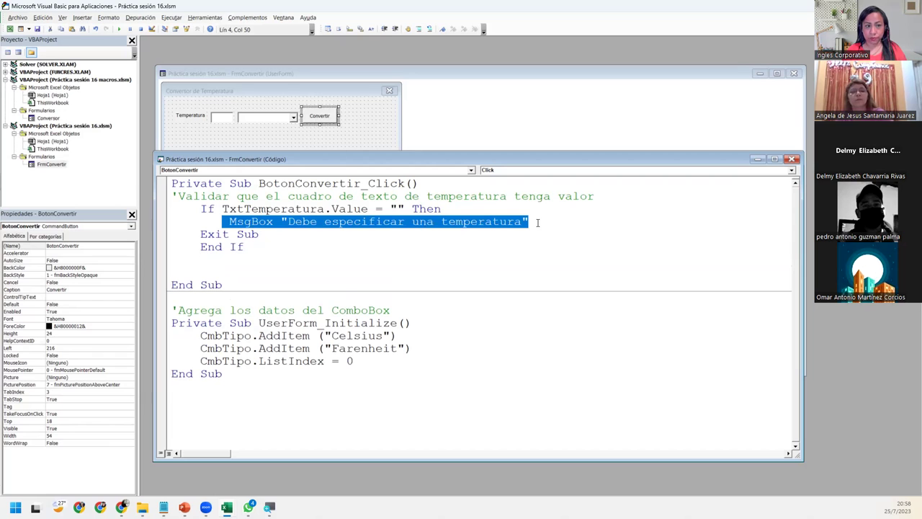
{"action": "left_click", "coordinate": [266, 238]}
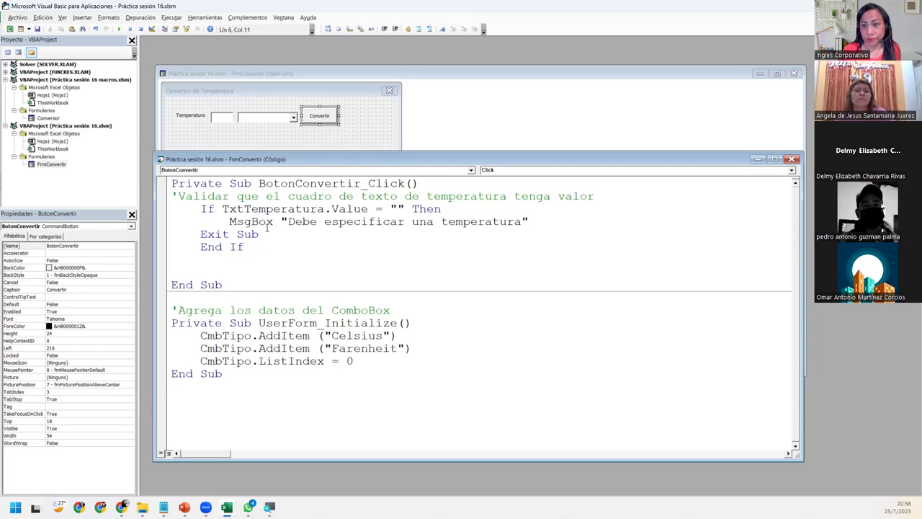
{"action": "left_click", "coordinate": [119, 29]}
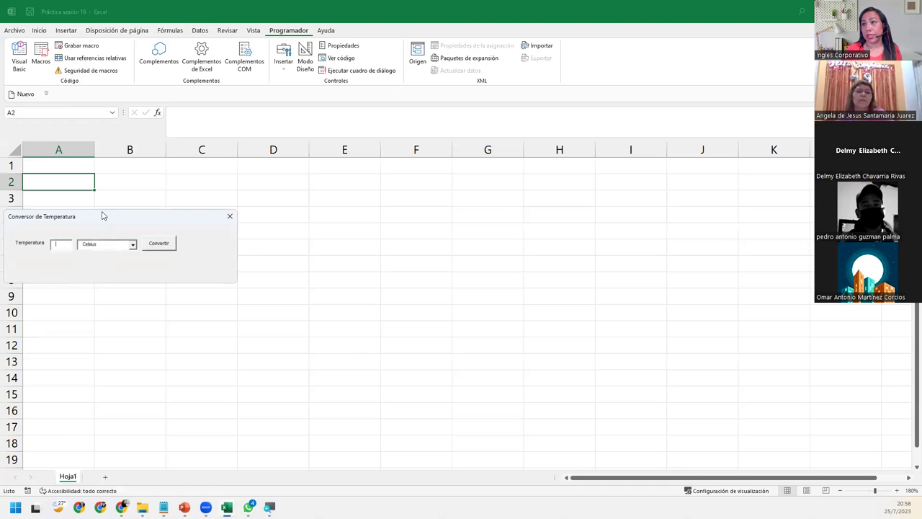
{"action": "left_click_drag", "start_coordinate": [101, 212], "coordinate": [247, 205]}
{"action": "left_click", "coordinate": [314, 238]}
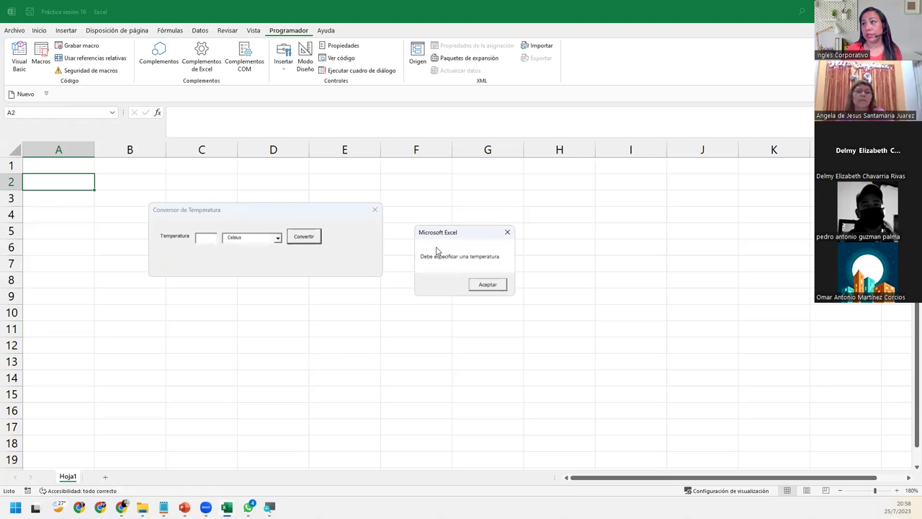
{"action": "left_click_drag", "start_coordinate": [422, 233], "coordinate": [187, 210]}
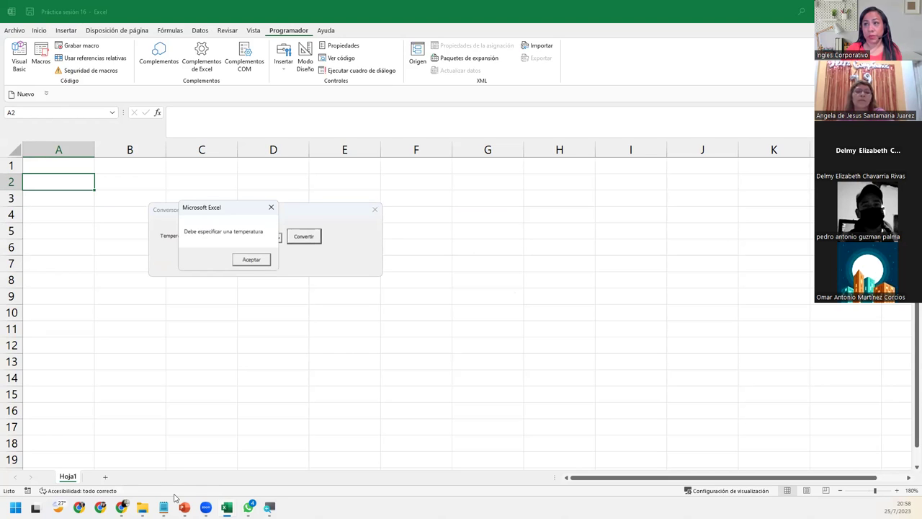
{"action": "left_click", "coordinate": [248, 259]}
{"action": "left_click", "coordinate": [205, 238]}
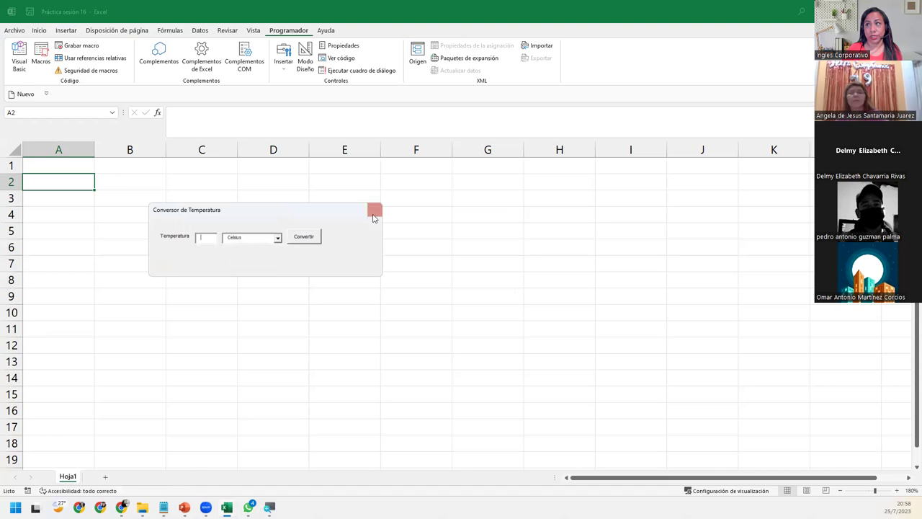
{"action": "type", "text": "5"}
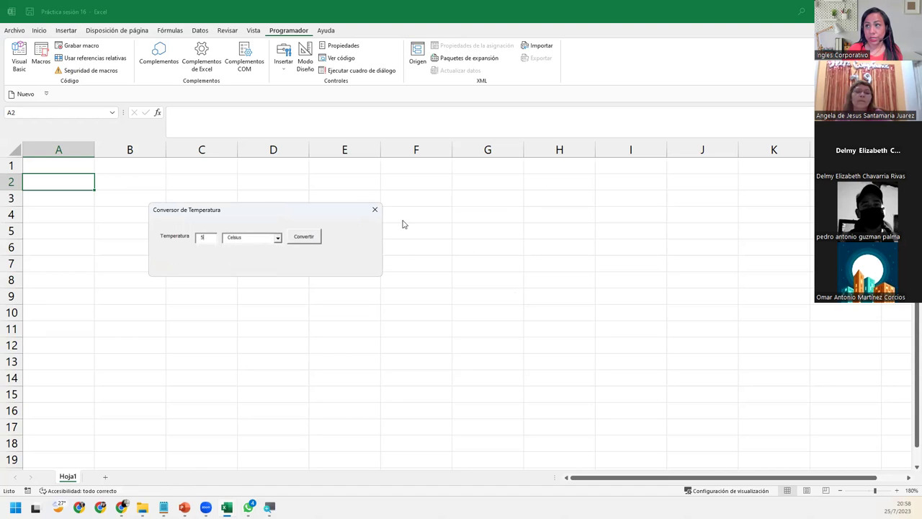
{"action": "left_click", "coordinate": [303, 240]}
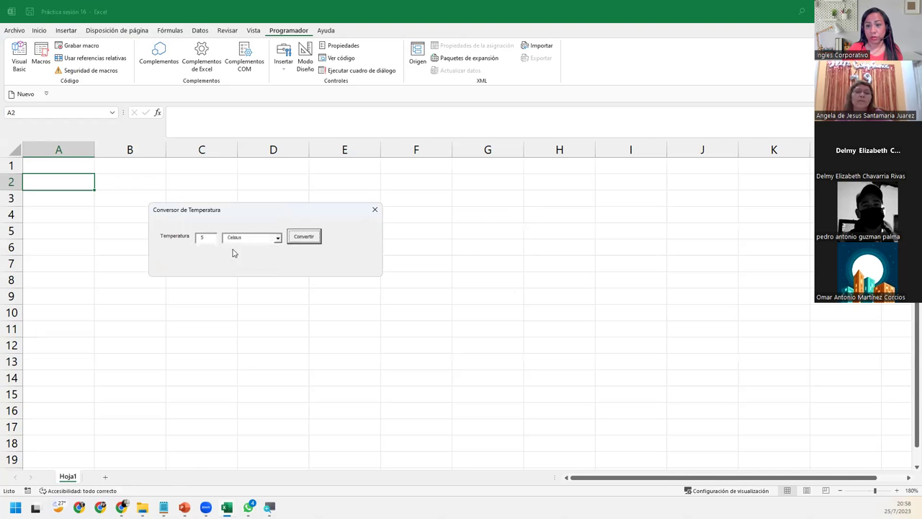
{"action": "left_click", "coordinate": [375, 209]}
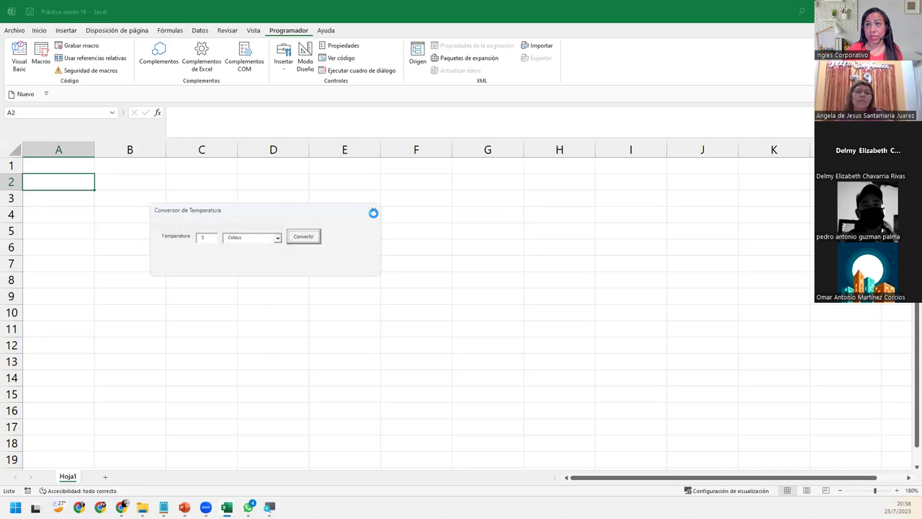
{"action": "left_click", "coordinate": [252, 259]}
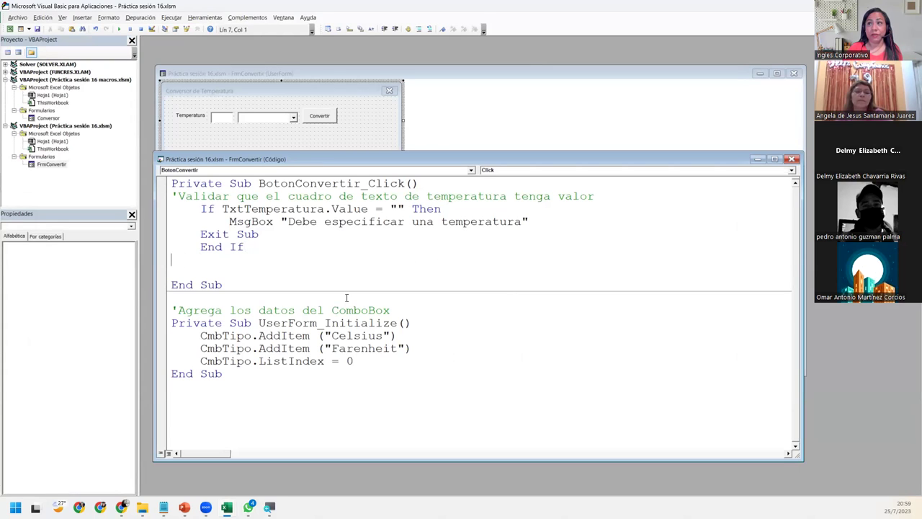
- Type the comment 'Si el tipo es Celsius on a new line after End If
{"action": "key", "text": "Return"}
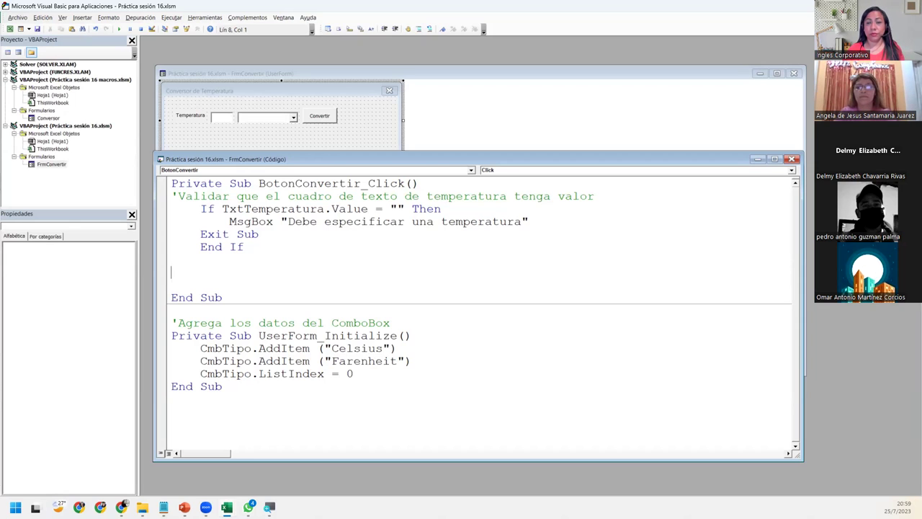
{"action": "type", "text": "'Si "}
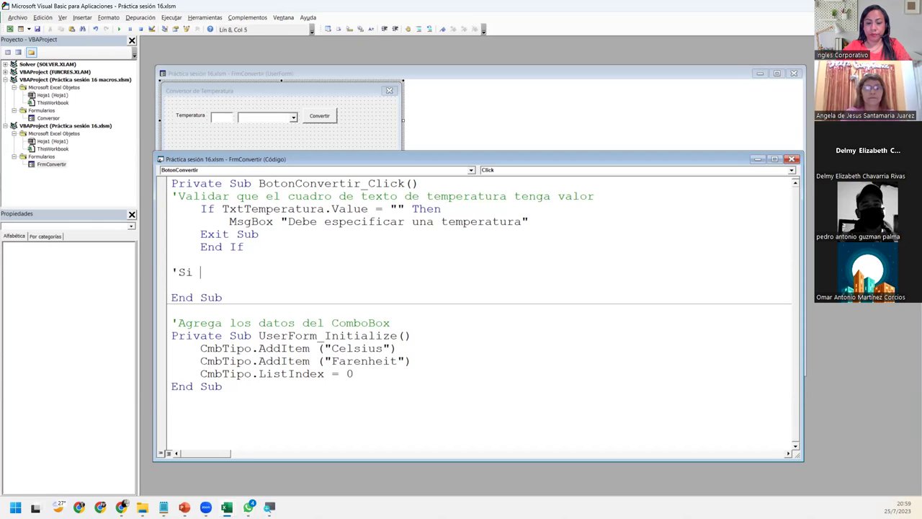
{"action": "type", "text": "el tipo"}
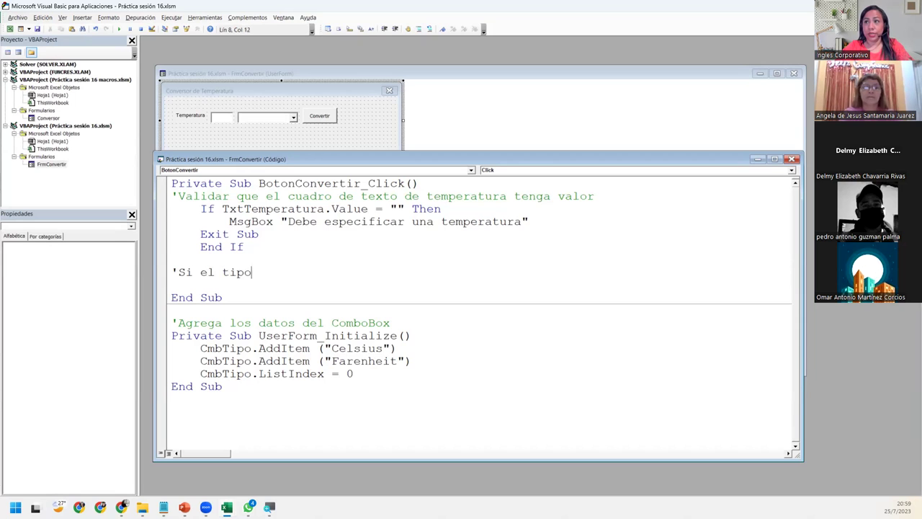
{"action": "type", "text": " es "}
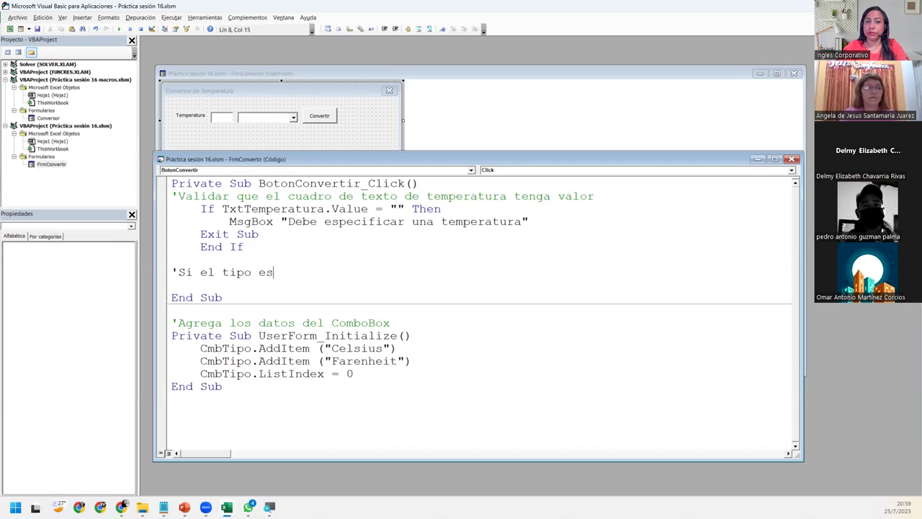
{"action": "type", "text": "Celsius"}
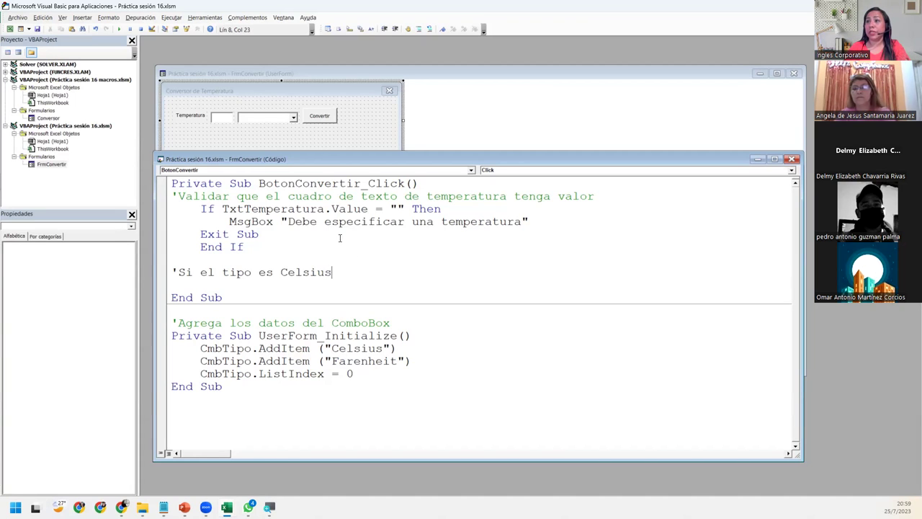
{"action": "left_click_drag", "start_coordinate": [273, 236], "coordinate": [193, 232]}
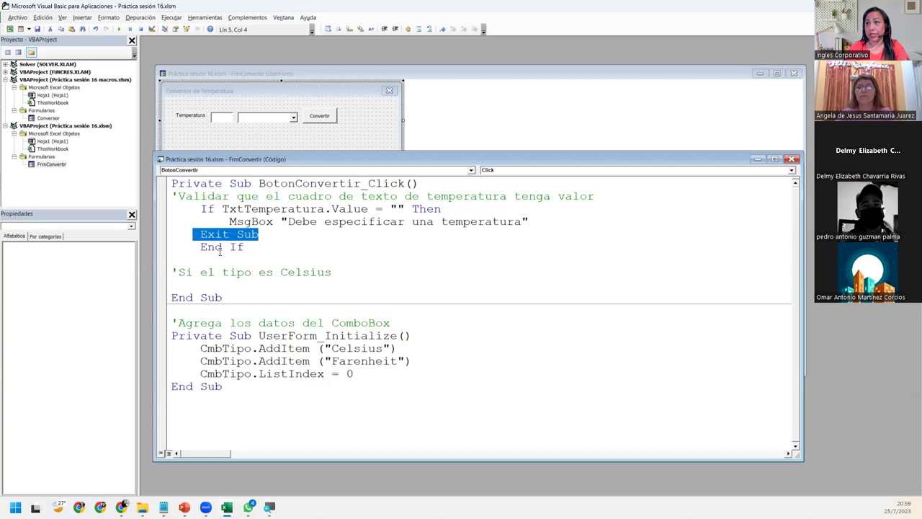
{"action": "left_click", "coordinate": [187, 271]}
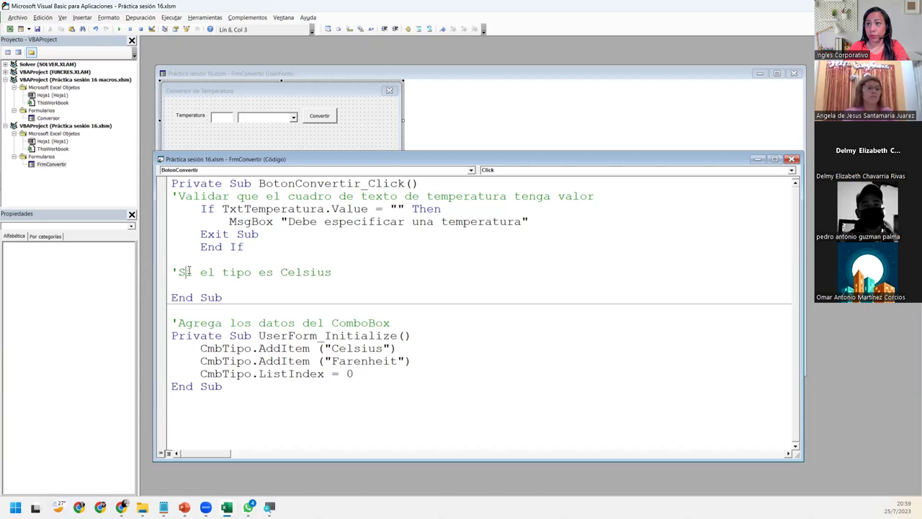
- Expand the comment to 'Si el tipo seleccionado es Celsius lo pasamos a Farenheit' and add an indented line
{"action": "left_click", "coordinate": [340, 266]}
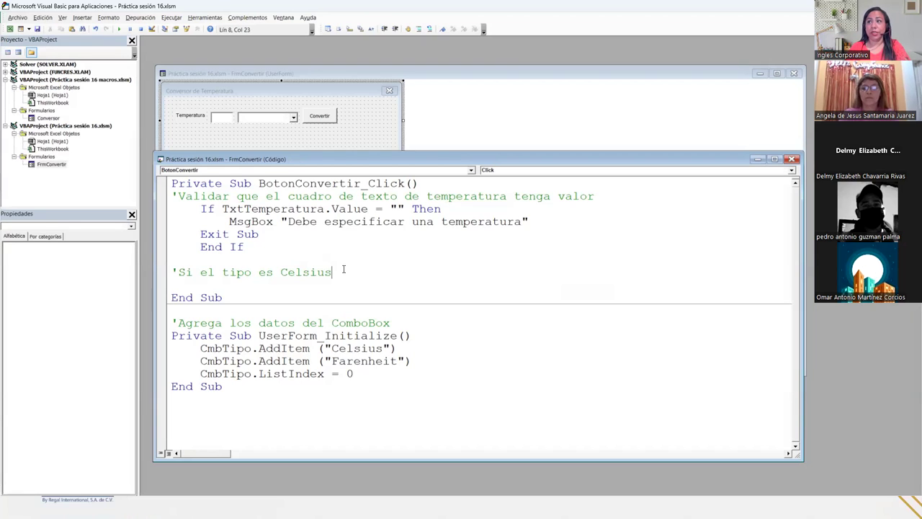
{"action": "left_click", "coordinate": [251, 273]}
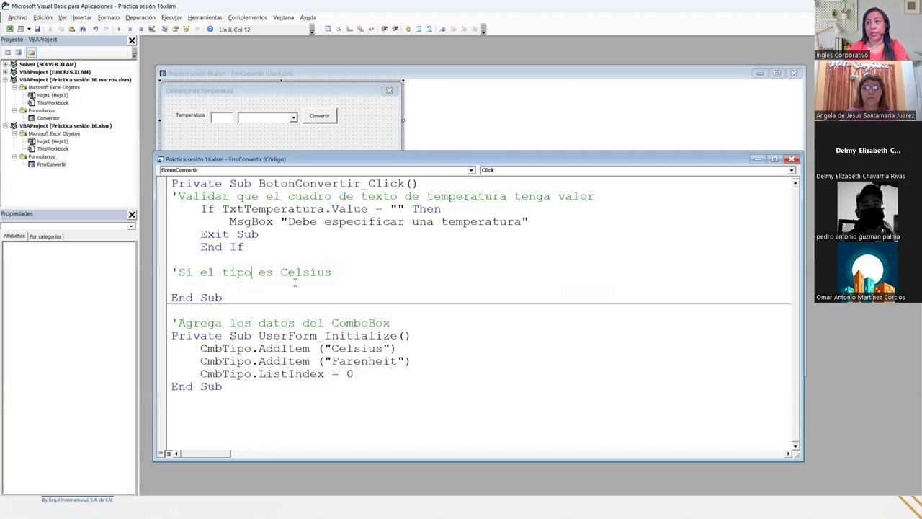
{"action": "type", "text": "selecciona "}
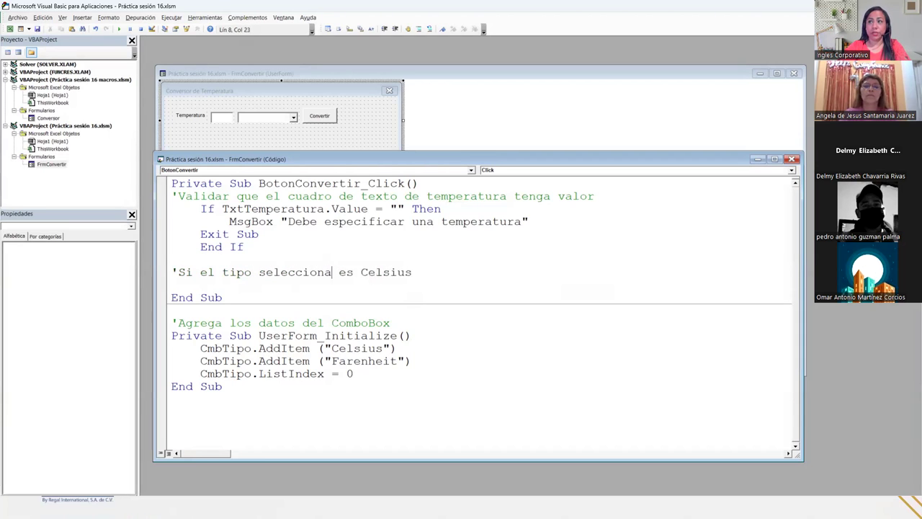
{"action": "type", "text": "do"}
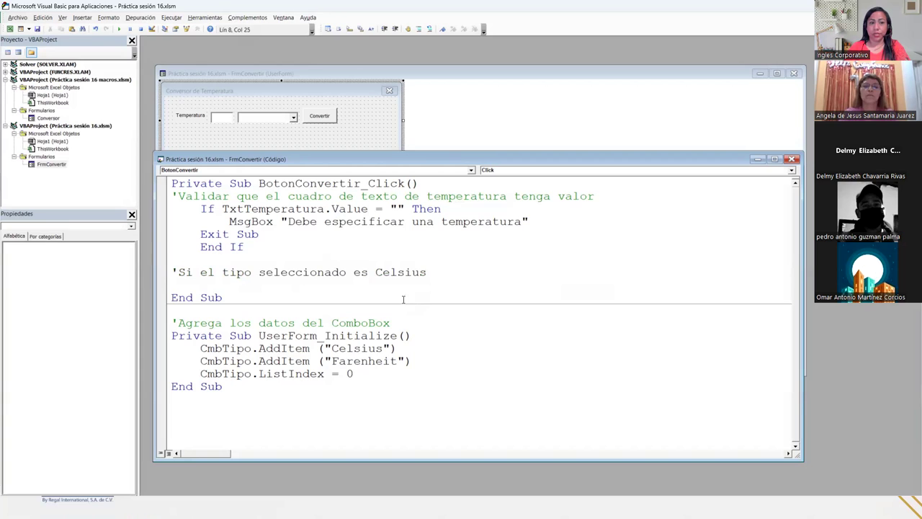
{"action": "left_click", "coordinate": [457, 279]}
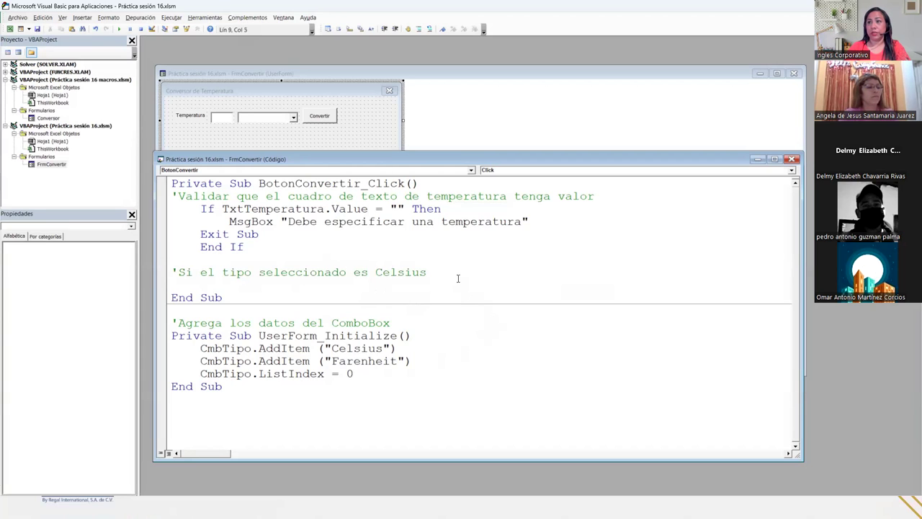
{"action": "left_click", "coordinate": [455, 274]}
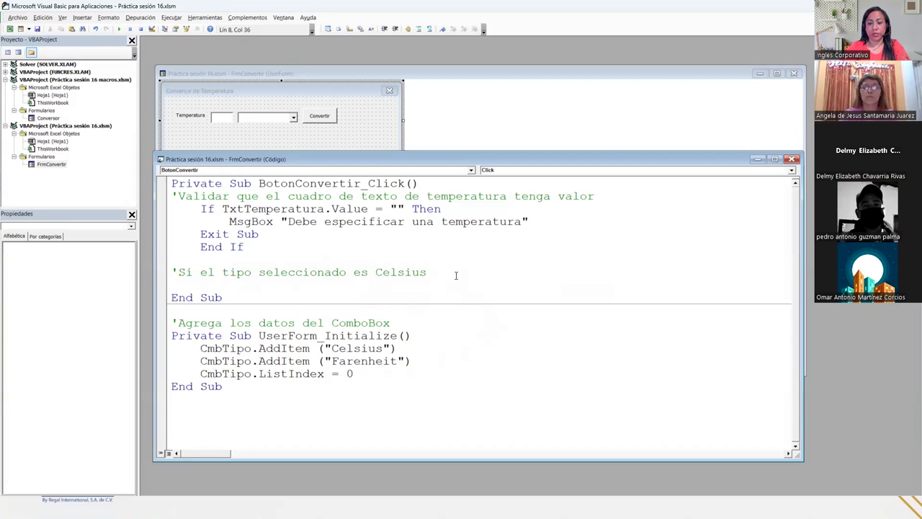
{"action": "type", "text": " lo pasamos a Farenheit"}
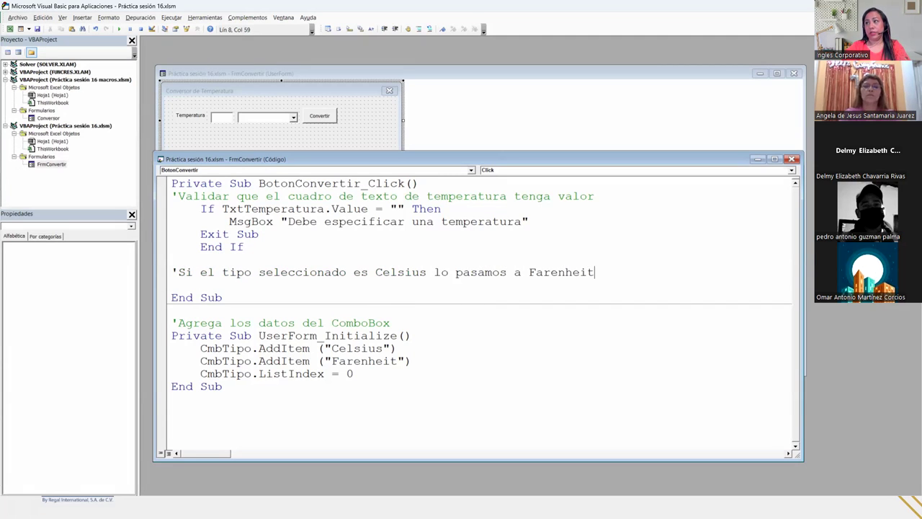
{"action": "key", "text": "Return"}
{"action": "key", "text": "Tab"}
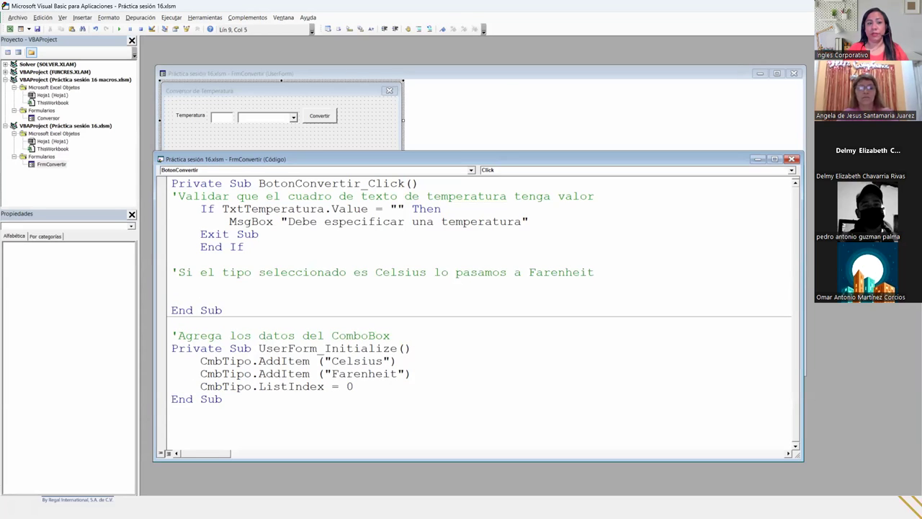
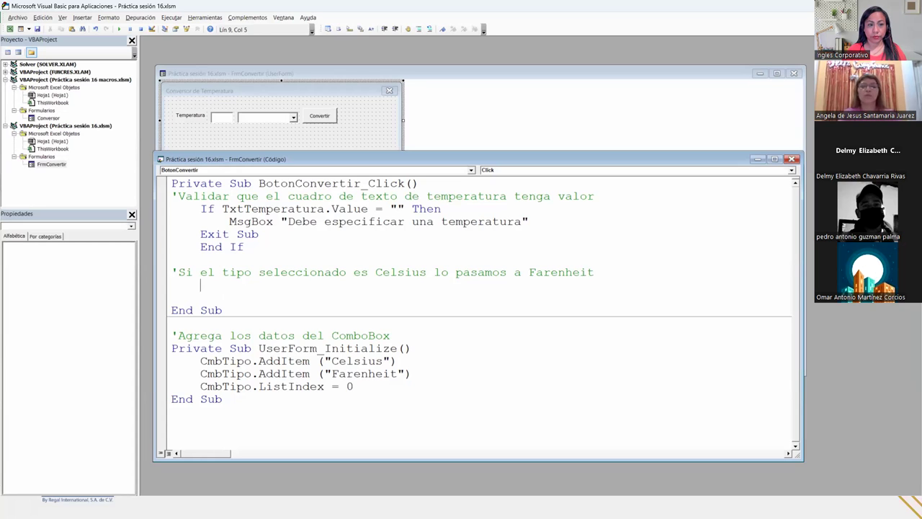
- Highlight the BotonConvertir_Click declaration, its Exit Sub line and the If…End If validation block
{"action": "key", "text": "alt+Tab"}
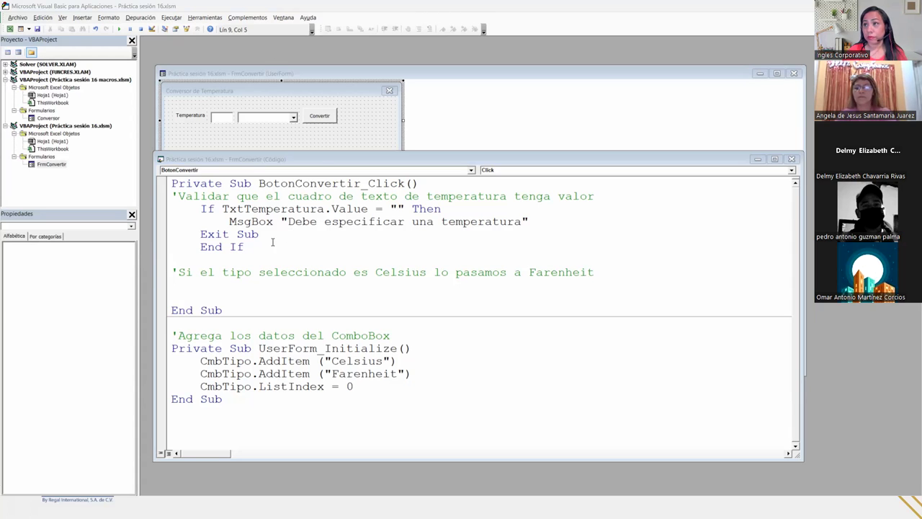
{"action": "left_click_drag", "start_coordinate": [269, 235], "coordinate": [174, 232]}
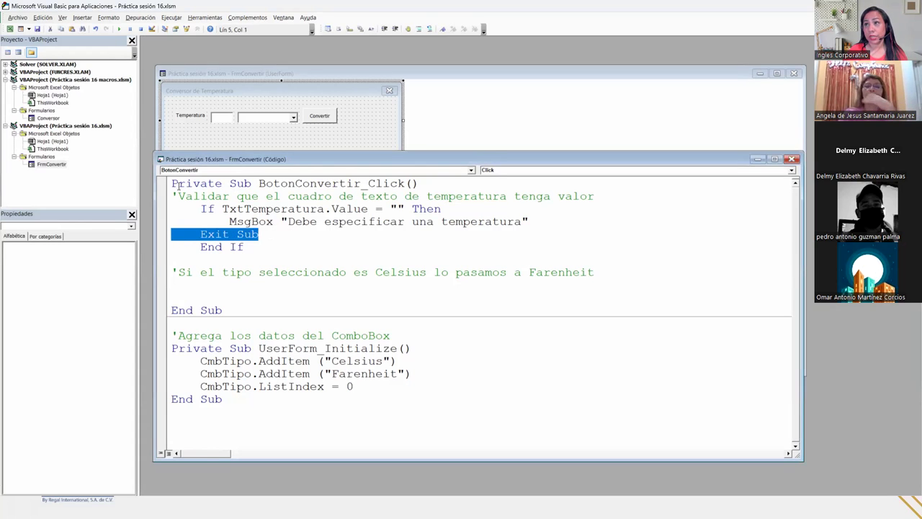
{"action": "left_click", "coordinate": [172, 183]}
{"action": "left_click_drag", "start_coordinate": [172, 183], "coordinate": [418, 183]}
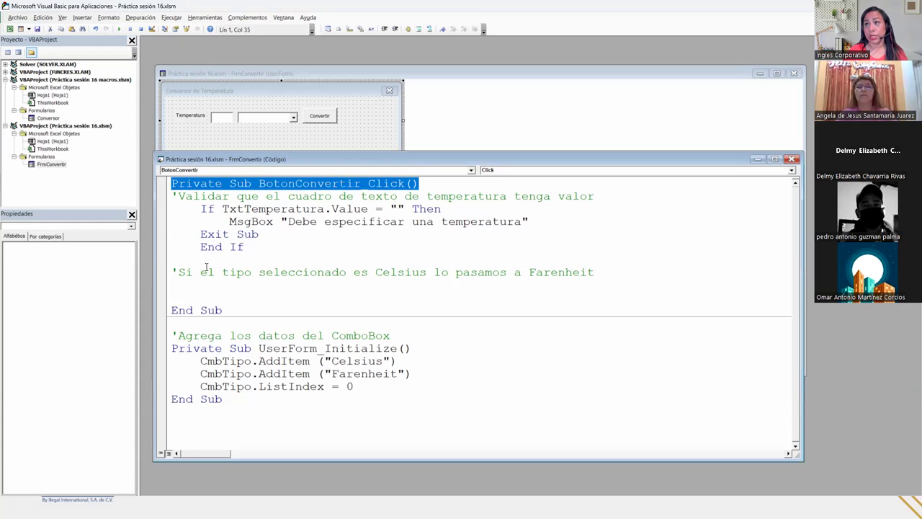
{"action": "left_click_drag", "start_coordinate": [200, 234], "coordinate": [263, 234]}
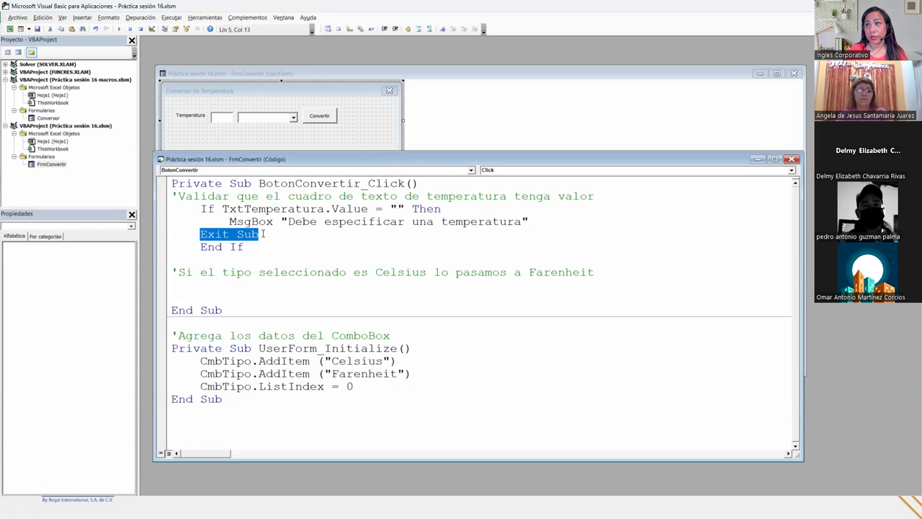
{"action": "left_click", "coordinate": [193, 286]}
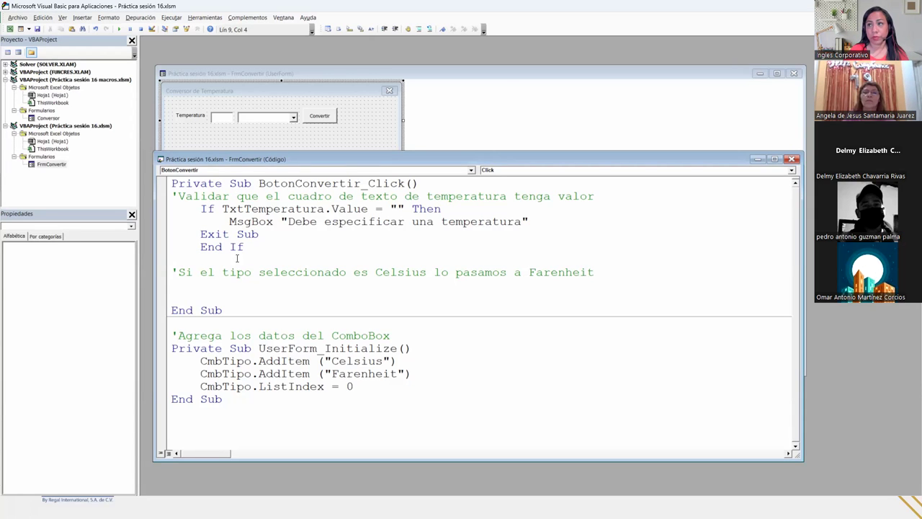
{"action": "left_click_drag", "start_coordinate": [245, 246], "coordinate": [179, 246]}
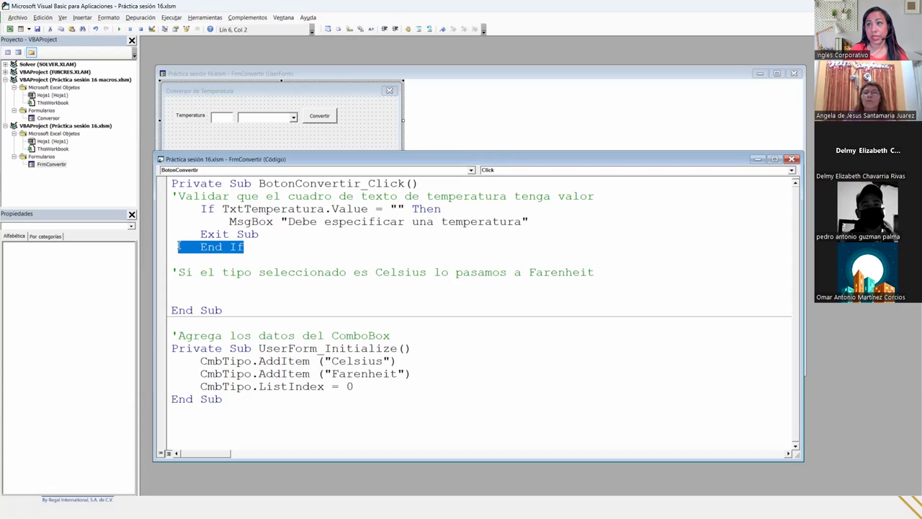
{"action": "left_click", "coordinate": [173, 211]}
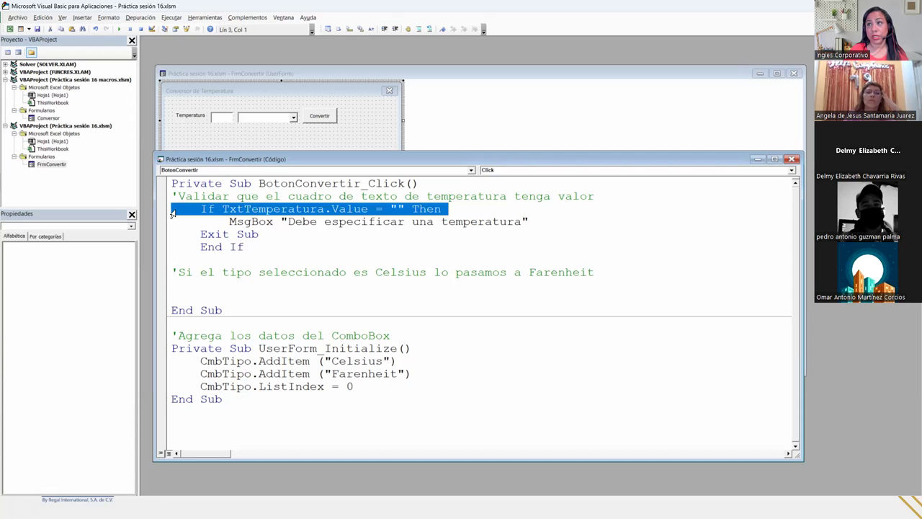
{"action": "left_click_drag", "start_coordinate": [173, 213], "coordinate": [166, 247]}
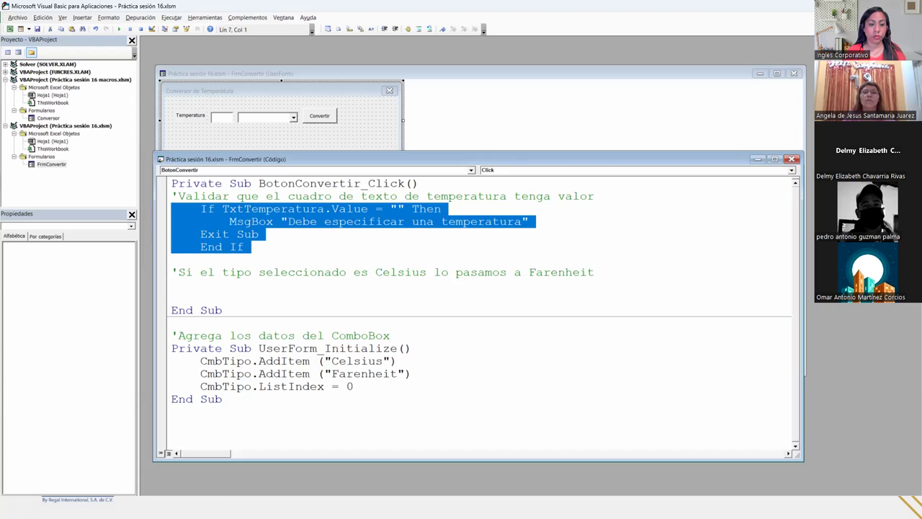
- Open the Práctica sesión 15 workbook with macros enabled and launch the VBA editor from Programador
{"action": "key", "text": "alt+Tab"}
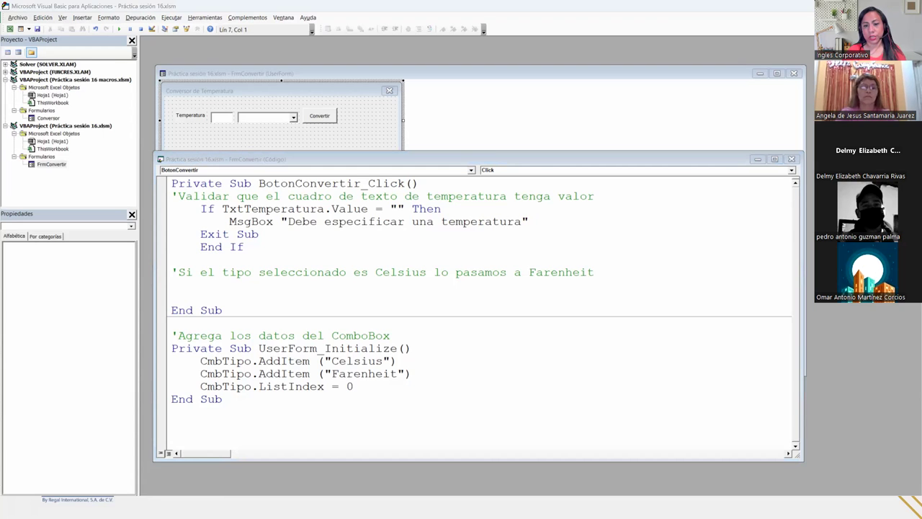
{"action": "key", "text": "alt+F11"}
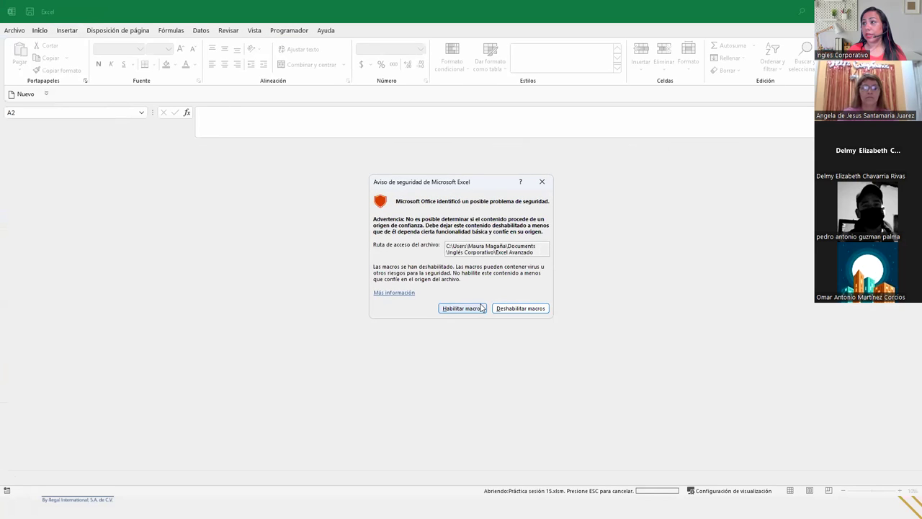
{"action": "left_click", "coordinate": [482, 307]}
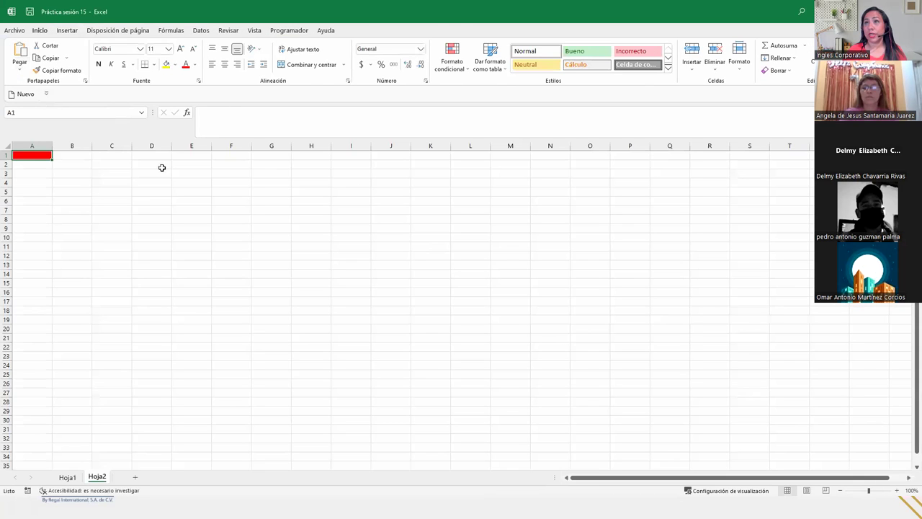
{"action": "left_click", "coordinate": [301, 32]}
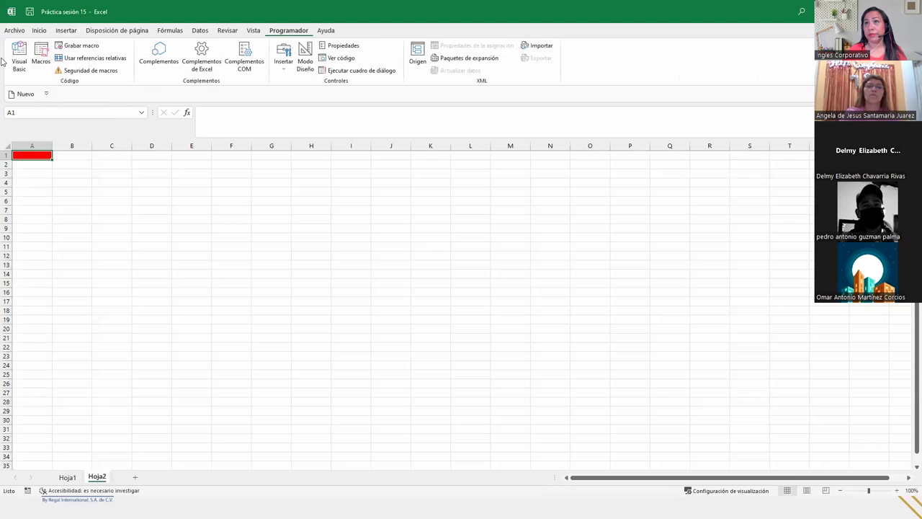
{"action": "left_click", "coordinate": [17, 59]}
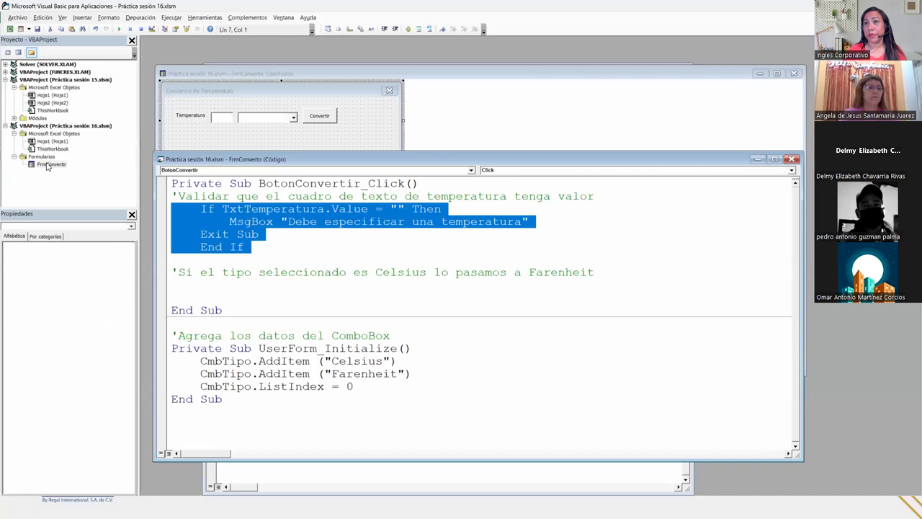
- Review the If Resultado = vbYes example in Módulo1, then close Módulo1
{"action": "left_click", "coordinate": [14, 118]}
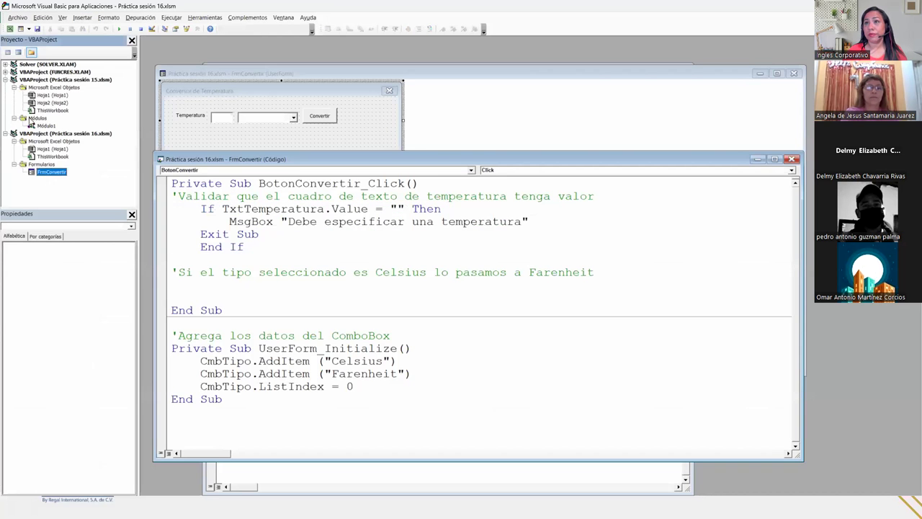
{"action": "double_click", "coordinate": [48, 125]}
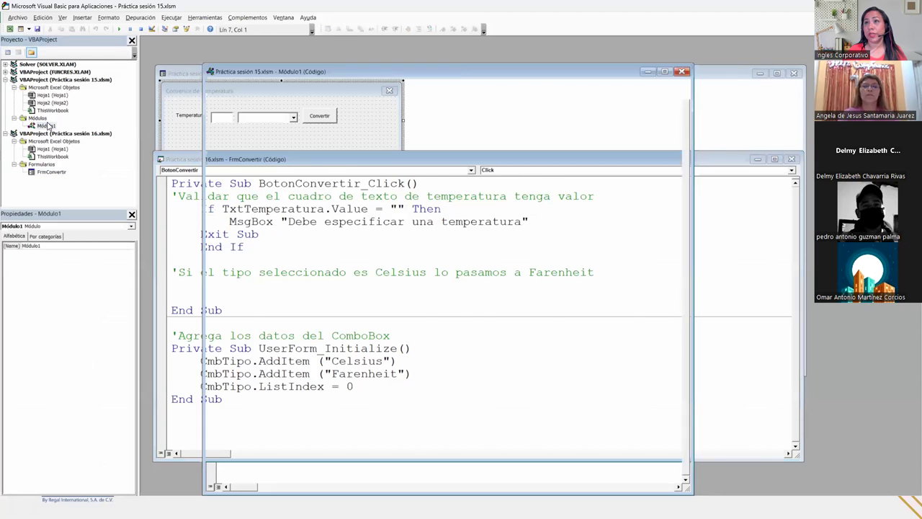
{"action": "mouse_move", "coordinate": [250, 361]}
{"action": "left_mouse_down"}
{"action": "mouse_move", "coordinate": [523, 371]}
{"action": "mouse_move", "coordinate": [543, 374]}
{"action": "mouse_move", "coordinate": [543, 387]}
{"action": "left_mouse_up"}
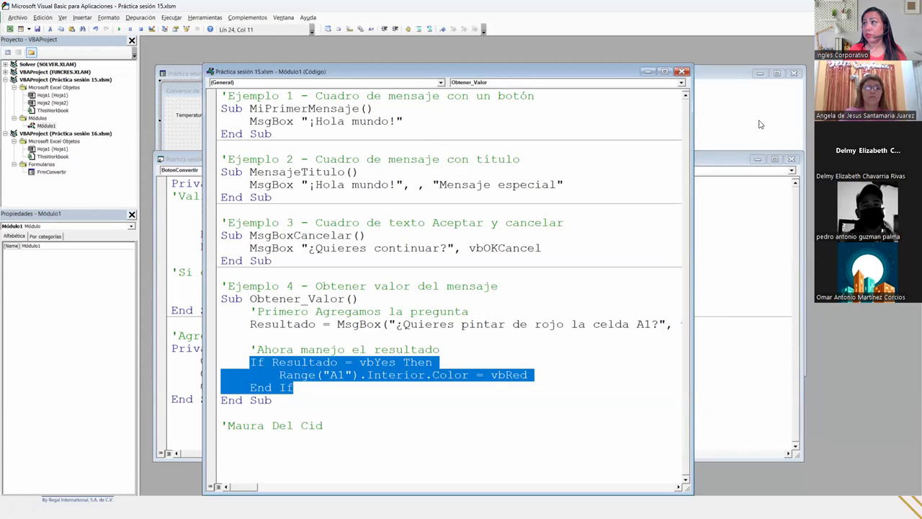
{"action": "left_click", "coordinate": [681, 72]}
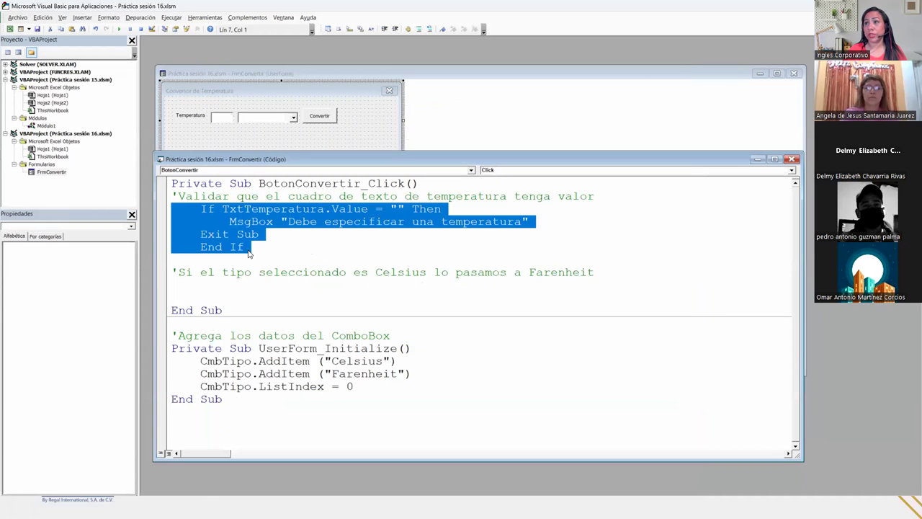
{"action": "left_click", "coordinate": [258, 226]}
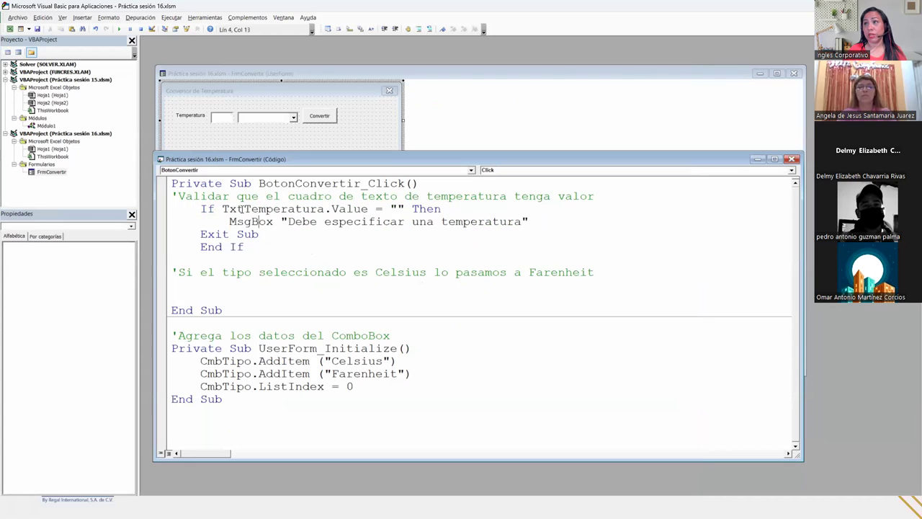
{"action": "mouse_move", "coordinate": [184, 209]}
{"action": "left_mouse_down"}
{"action": "mouse_move", "coordinate": [349, 221]}
{"action": "mouse_move", "coordinate": [456, 205]}
{"action": "mouse_move", "coordinate": [579, 224]}
{"action": "left_mouse_up"}
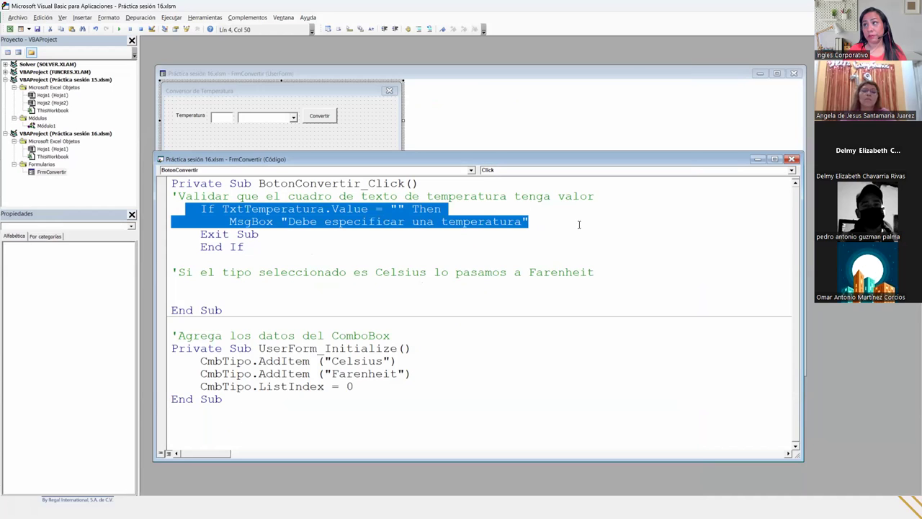
{"action": "left_click_drag", "start_coordinate": [578, 225], "coordinate": [572, 243]}
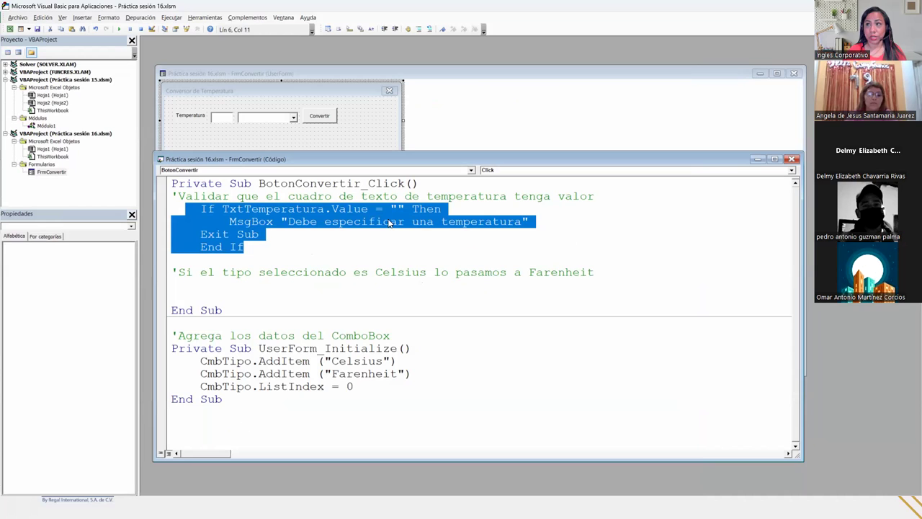
{"action": "double_click", "coordinate": [206, 209]}
{"action": "left_click_drag", "start_coordinate": [246, 247], "coordinate": [199, 250]}
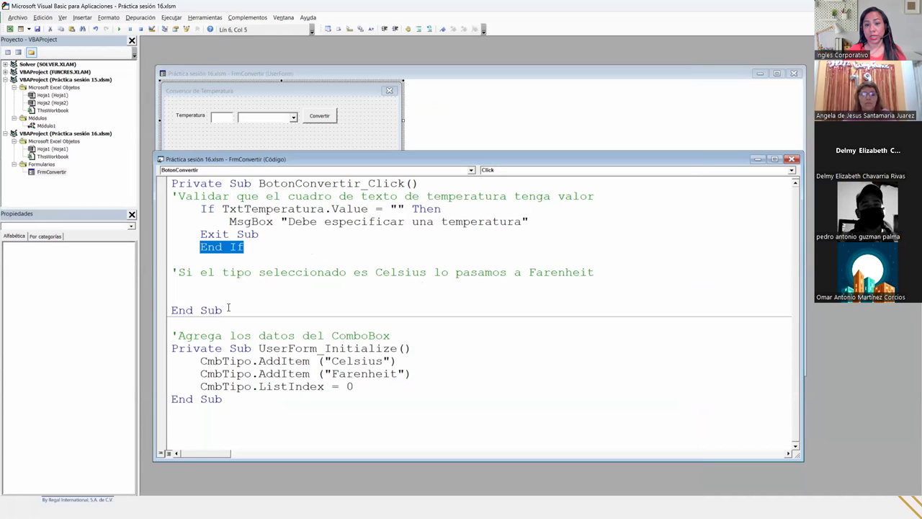
{"action": "left_click_drag", "start_coordinate": [261, 234], "coordinate": [201, 234]}
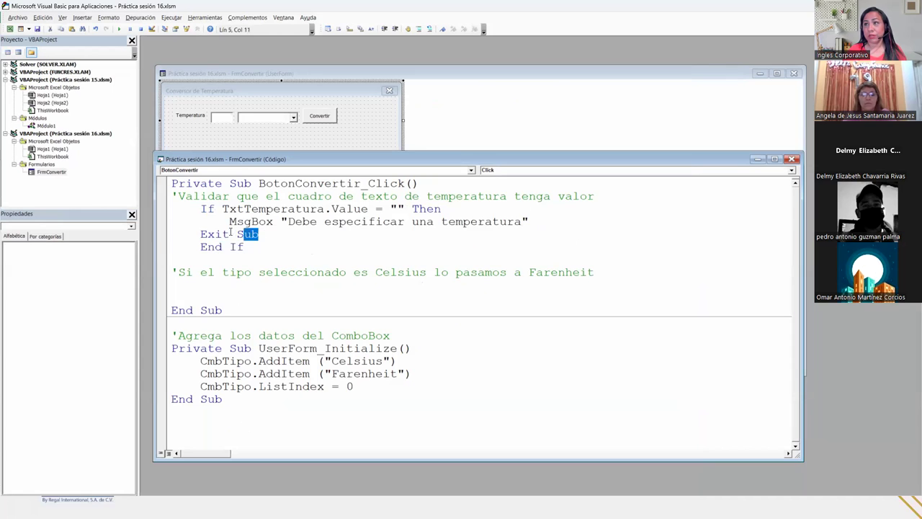
{"action": "left_click", "coordinate": [203, 235]}
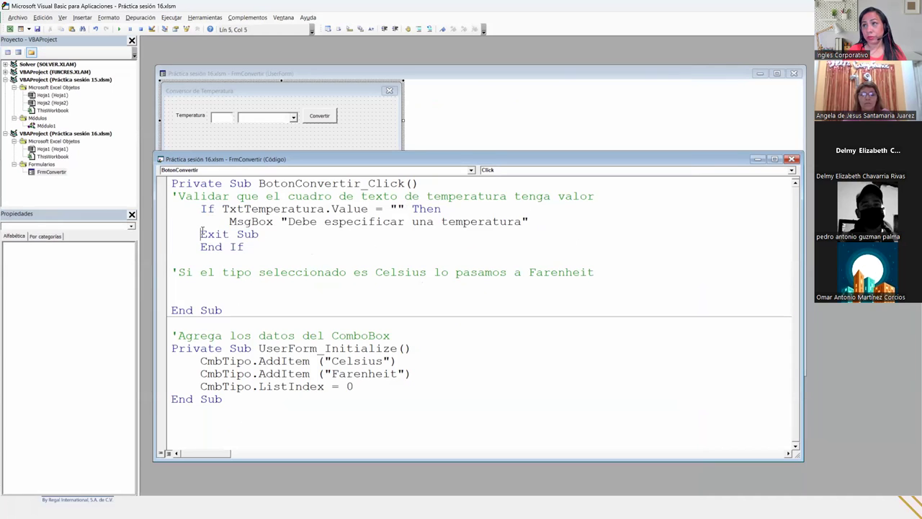
{"action": "left_click_drag", "start_coordinate": [201, 209], "coordinate": [252, 251]}
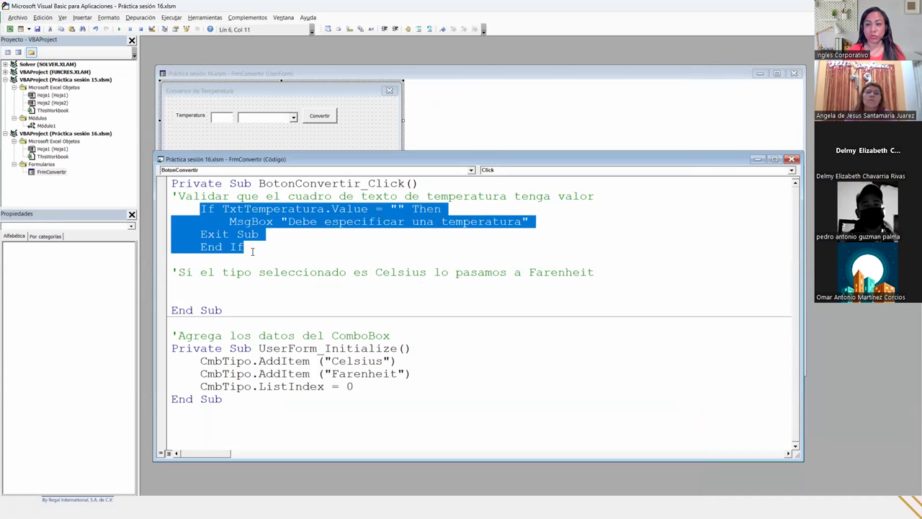
{"action": "left_click", "coordinate": [205, 285]}
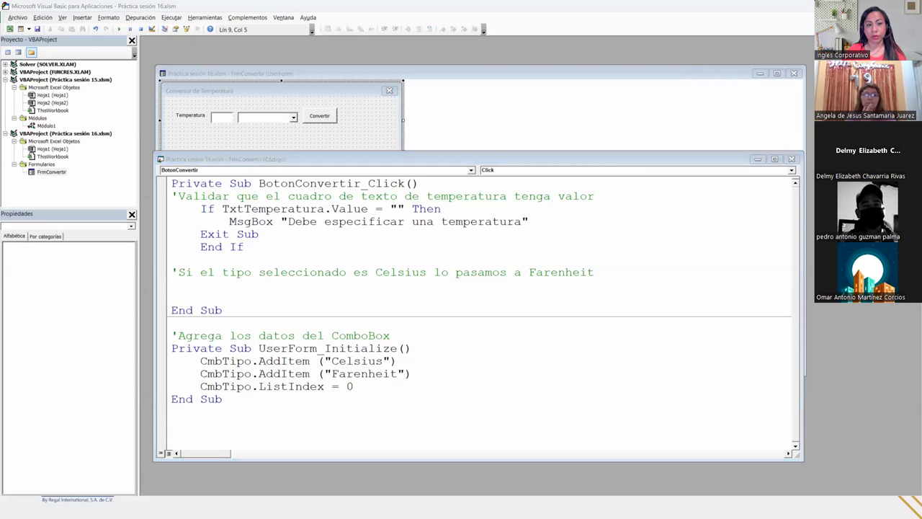
- Under the Celsius comment, add the line If CmbTipo.ListIndex = 0 Then
{"action": "left_click", "coordinate": [213, 290]}
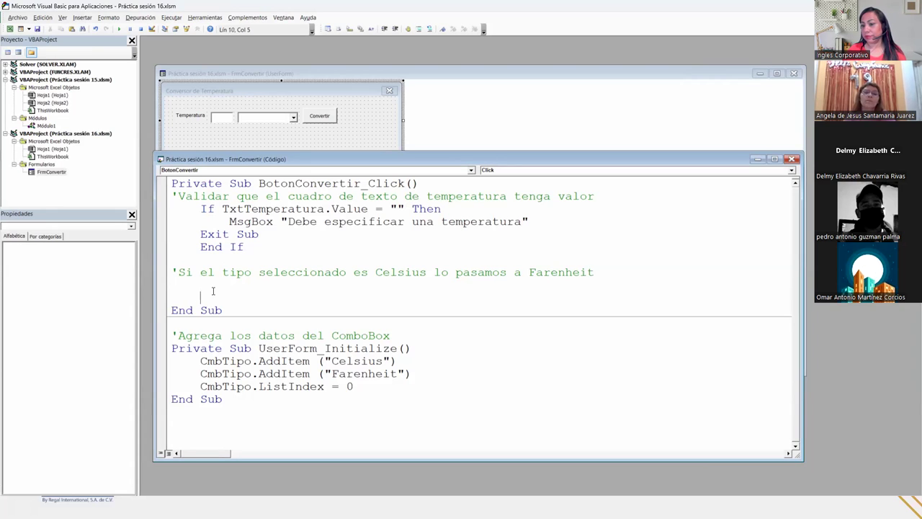
{"action": "left_click", "coordinate": [210, 283]}
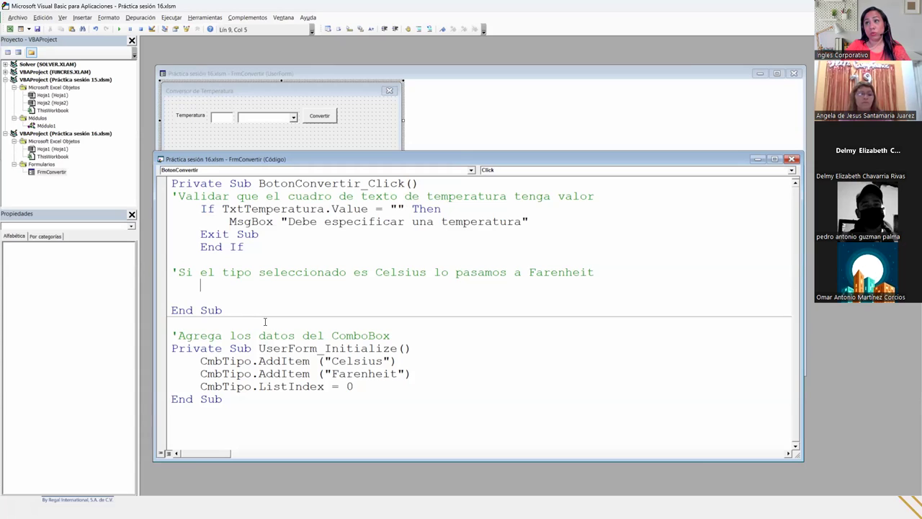
{"action": "type", "text": "If"}
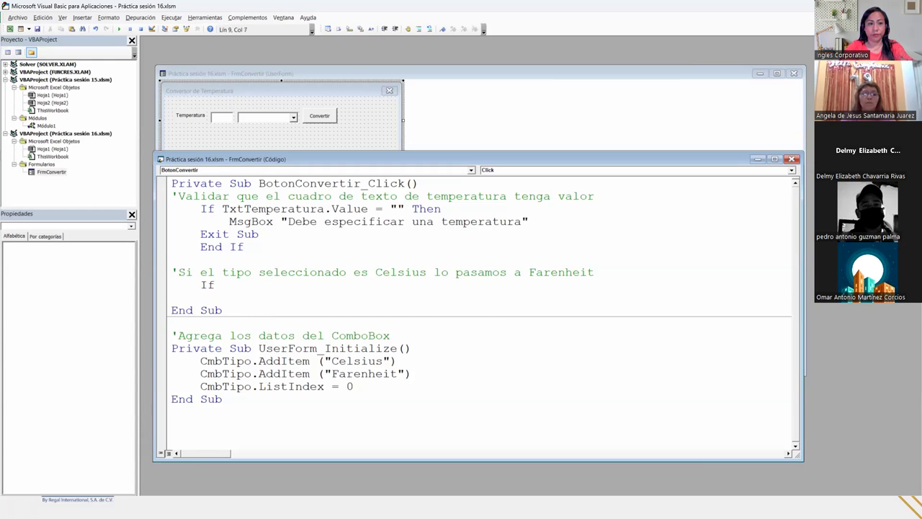
{"action": "key", "text": "ctrl+space"}
{"action": "type", "text": "cmb"}
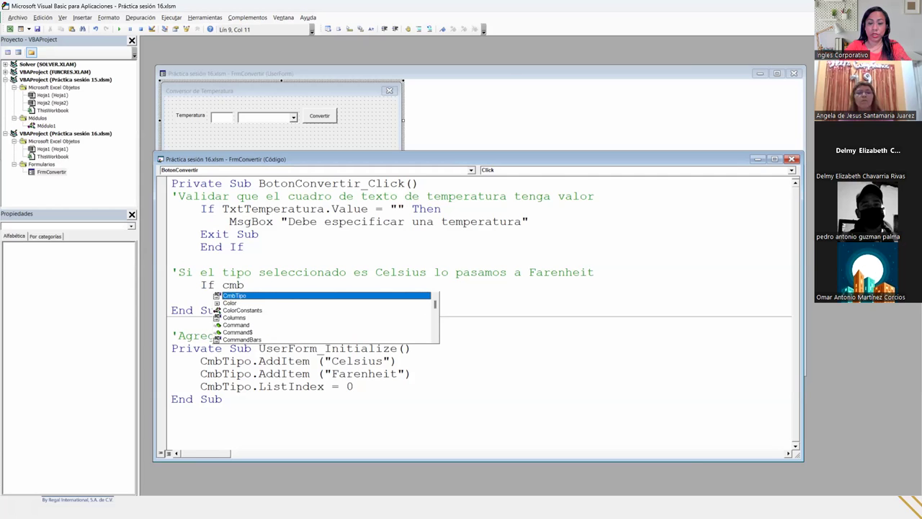
{"action": "type", "text": ".lis"}
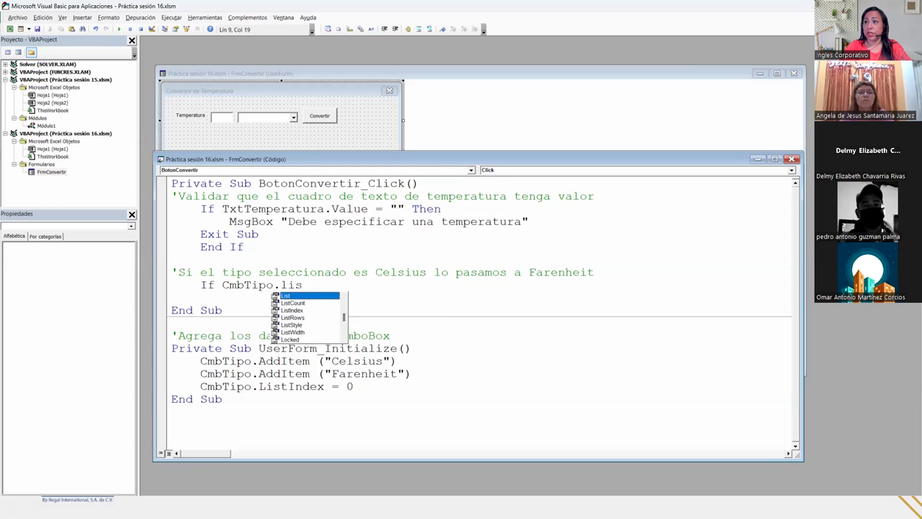
{"action": "type", "text": "tin"}
{"action": "key", "text": "Tab"}
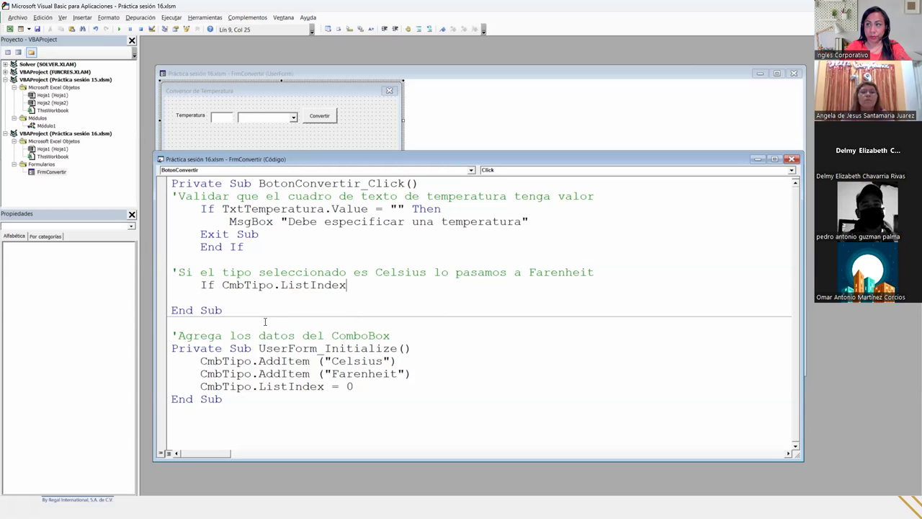
{"action": "type", "text": " = 0"}
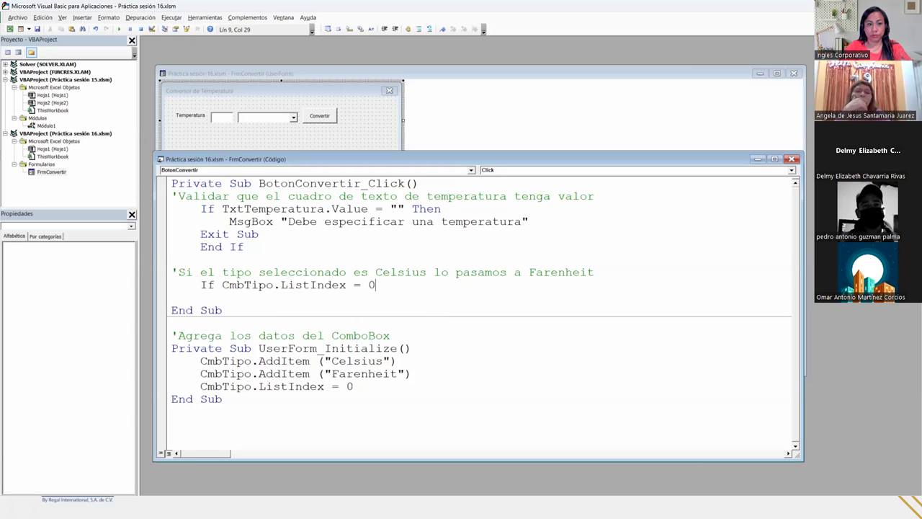
{"action": "type", "text": " Then"}
{"action": "key", "text": "Return"}
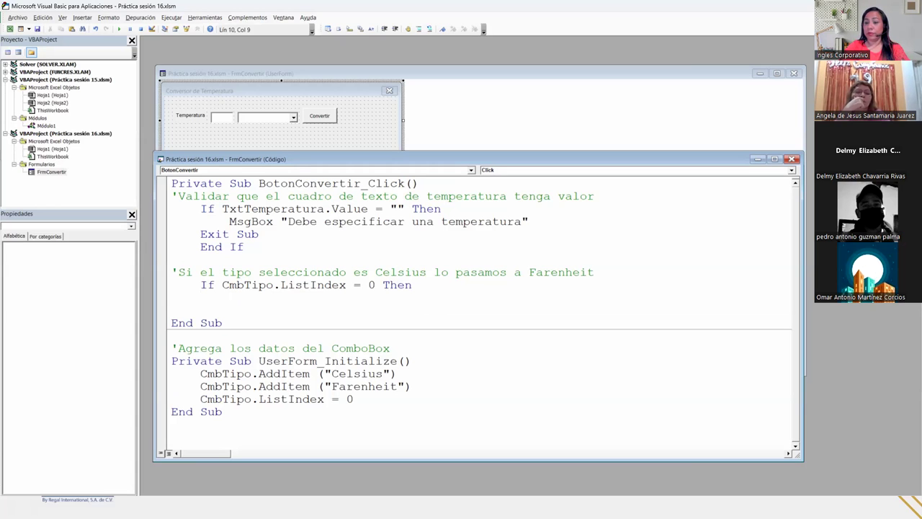
- Compute Temperatura = TxtTemperatura.Value * 1.8 + 32 inside the Celsius branch
{"action": "type", "text": "Temperatura "}
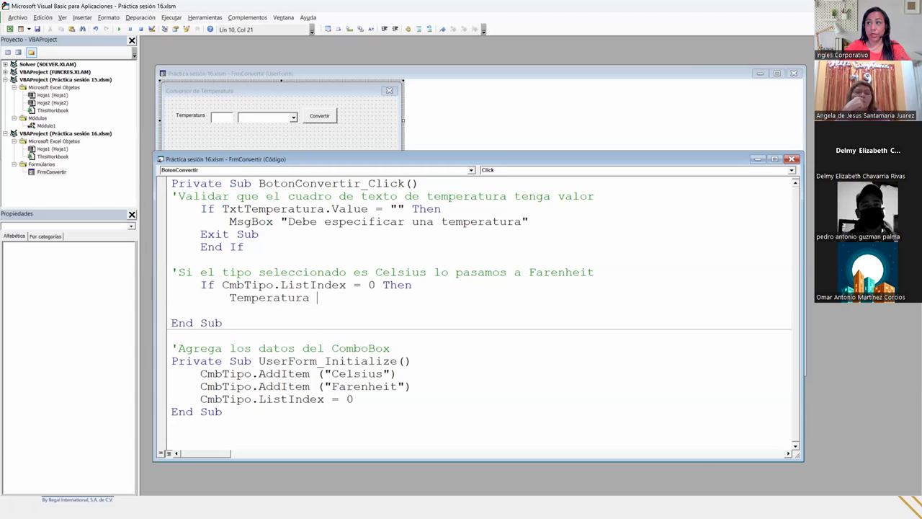
{"action": "type", "text": "="}
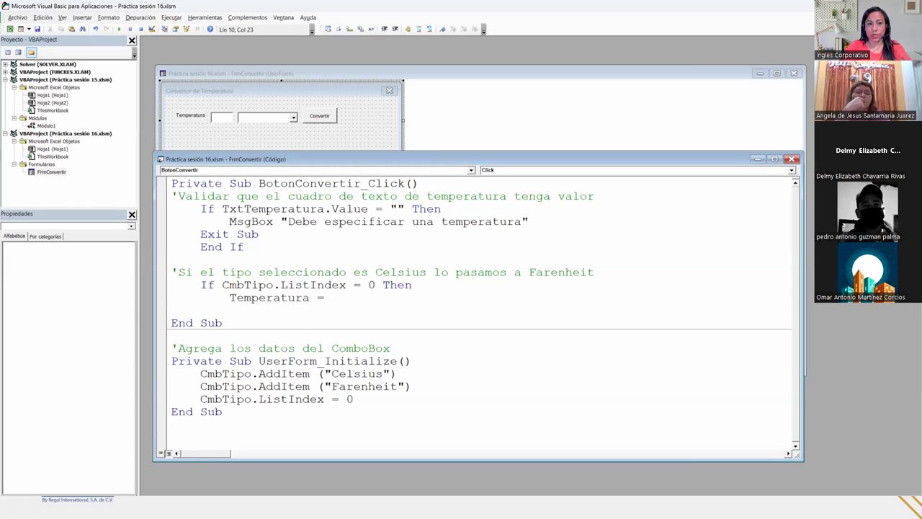
{"action": "key", "text": "ctrl+space"}
{"action": "type", "text": "txt"}
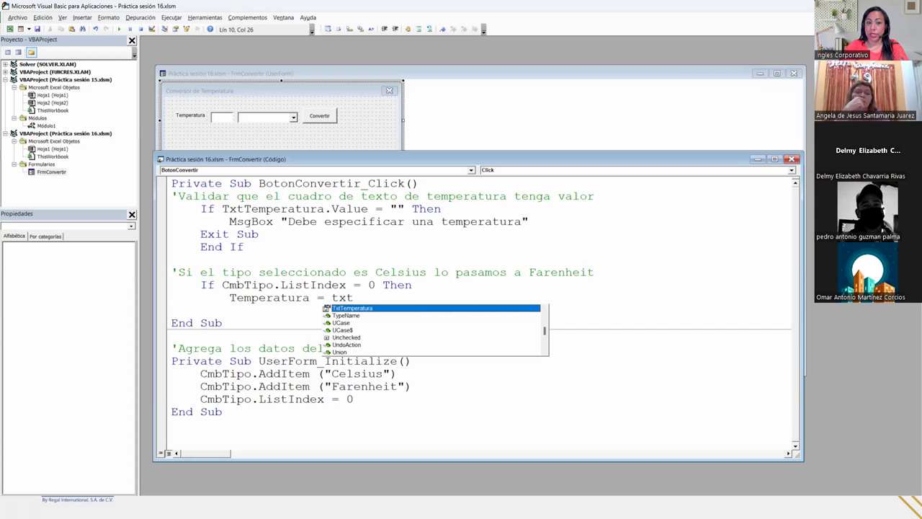
{"action": "type", "text": ".va"}
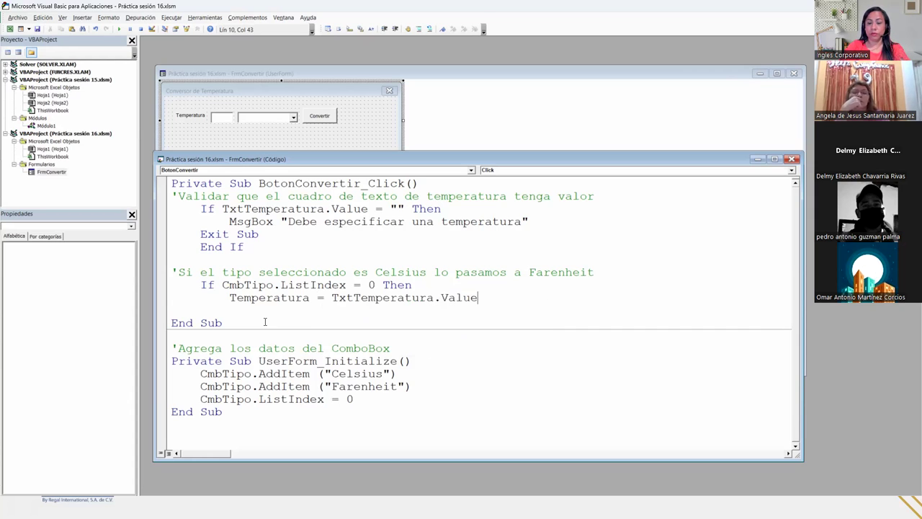
{"action": "type", "text": " *"}
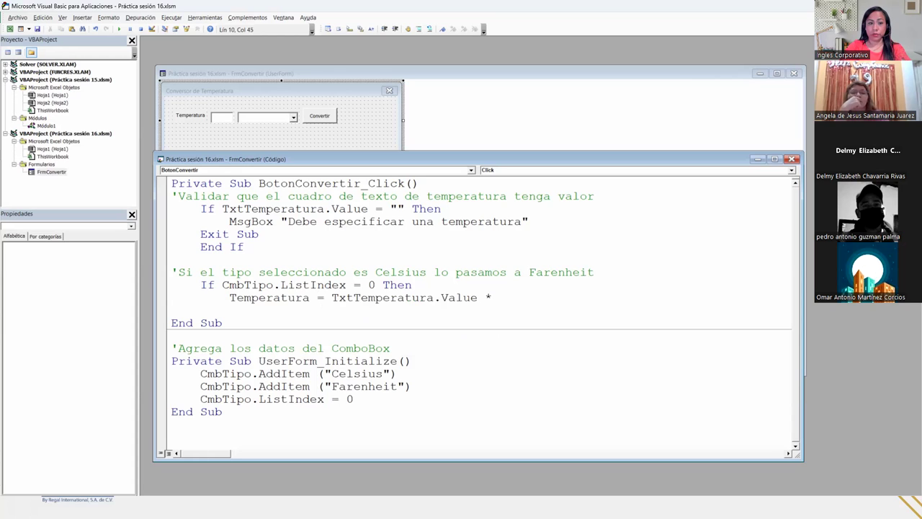
{"action": "type", "text": "1.8"}
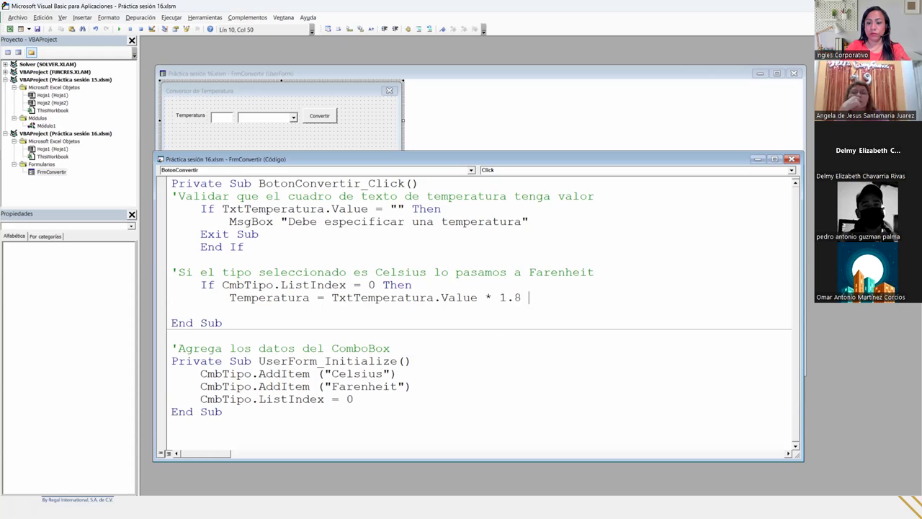
{"action": "type", "text": "+32"}
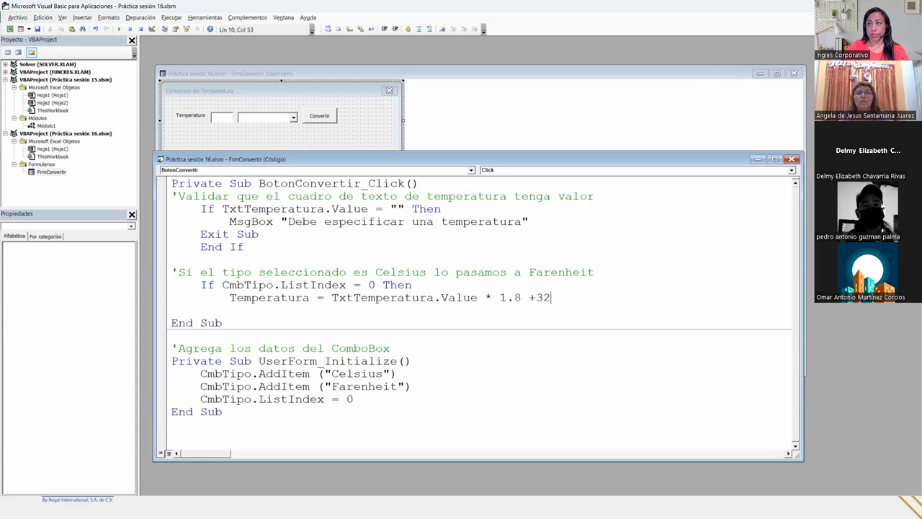
{"action": "key", "text": "Return"}
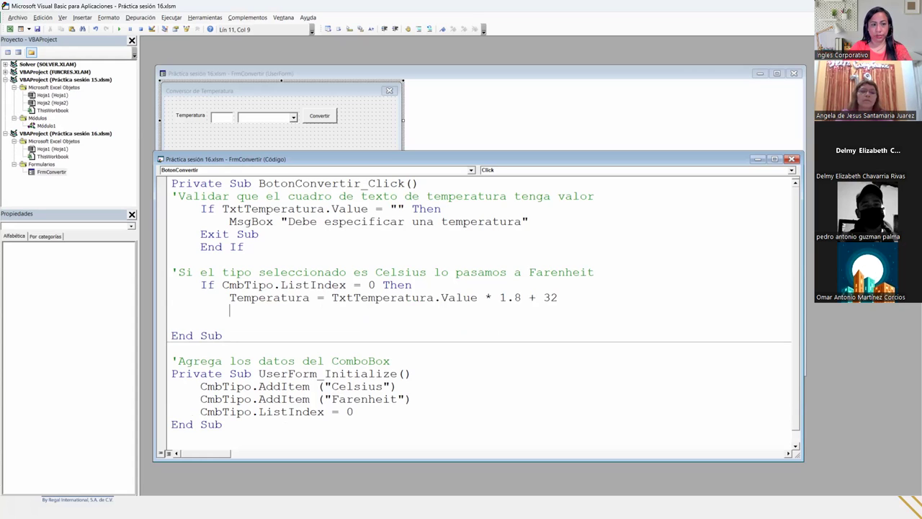
- Show the result with MsgBox Temperatura & "Farenhit", then add an Else line
{"action": "type", "text": "msg"}
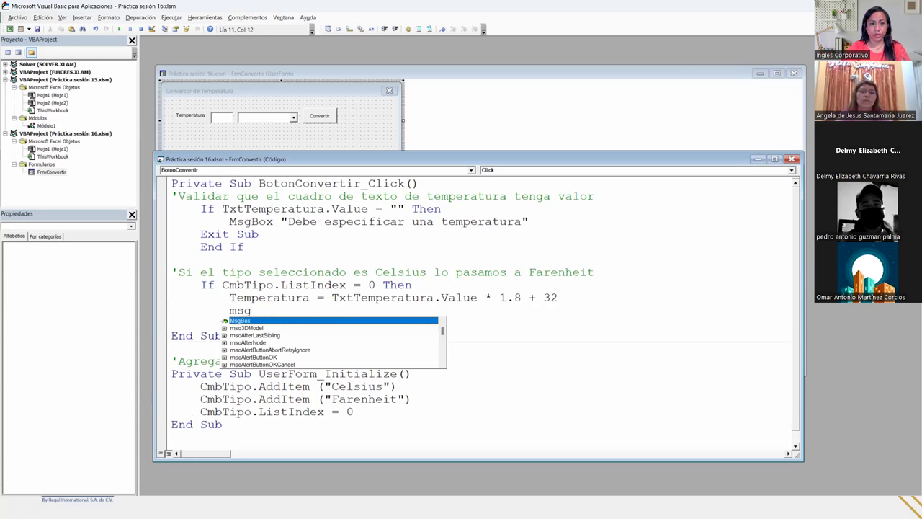
{"action": "double_click", "coordinate": [265, 321]}
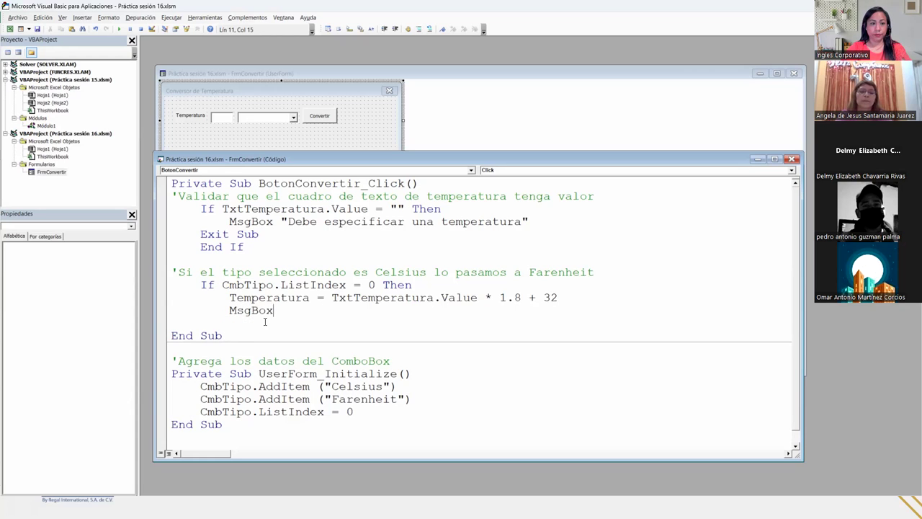
{"action": "type", "text": "Temperatur"}
{"action": "key", "text": "BackSpace"}
{"action": "key", "text": "BackSpace"}
{"action": "type", "text": "ura "}
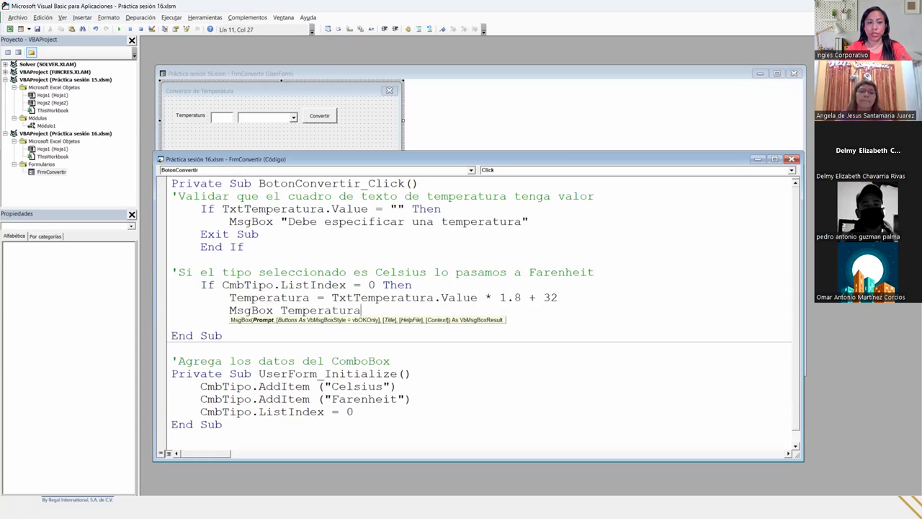
{"action": "type", "text": "& "}
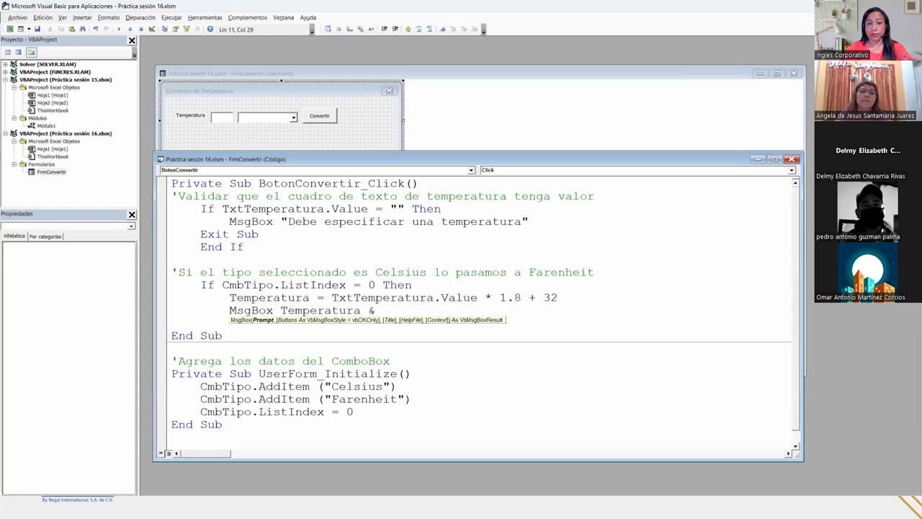
{"action": "type", "text": "\"Farenhut"}
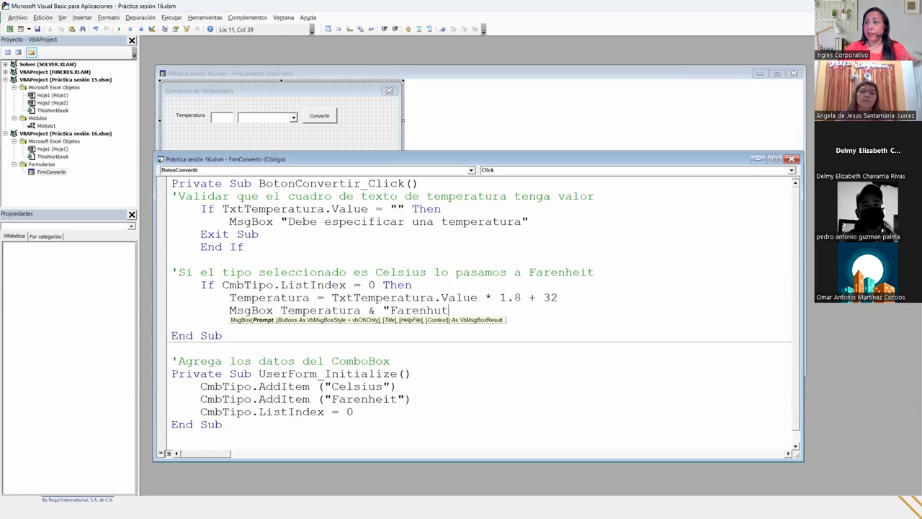
{"action": "key", "text": "BackSpace"}
{"action": "key", "text": "BackSpace"}
{"action": "type", "text": "i"}
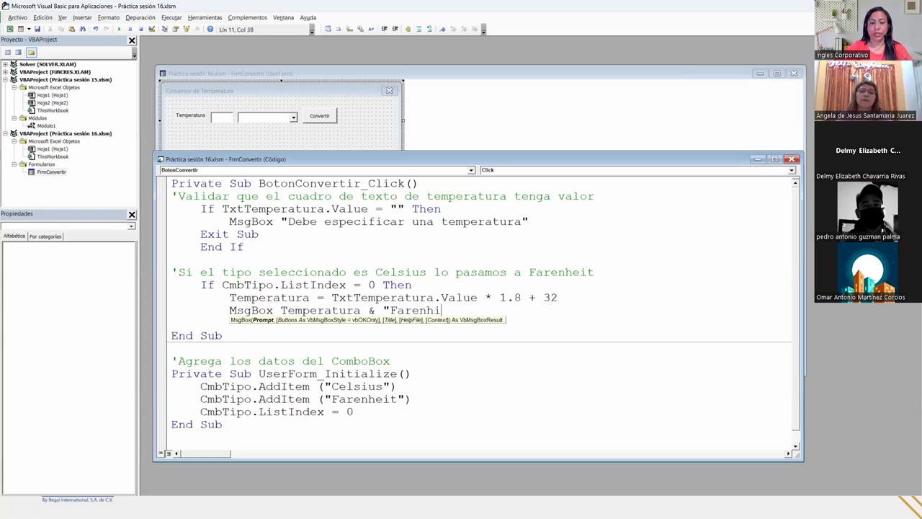
{"action": "type", "text": "t\""}
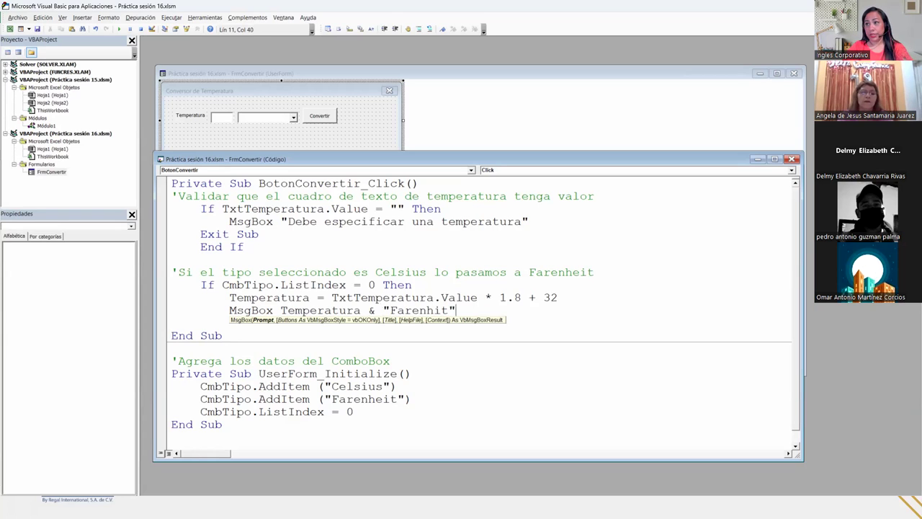
{"action": "key", "text": "Return"}
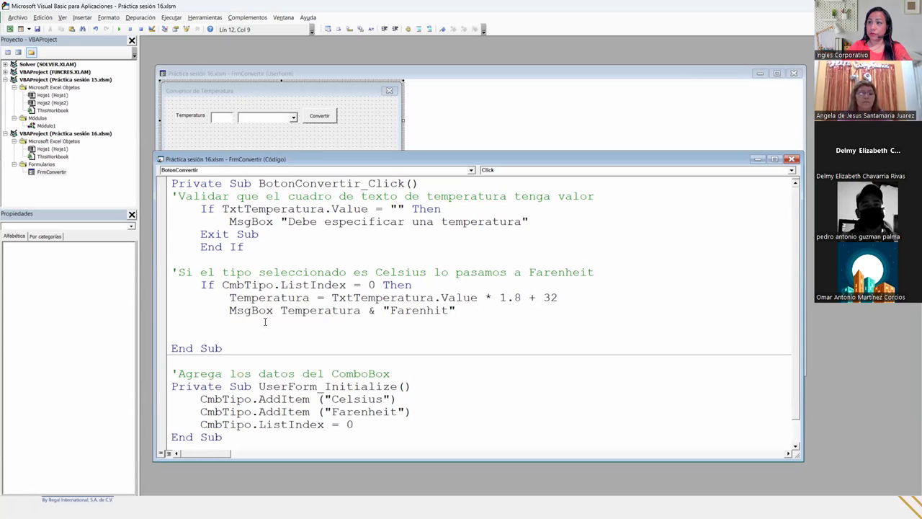
{"action": "type", "text": "Else"}
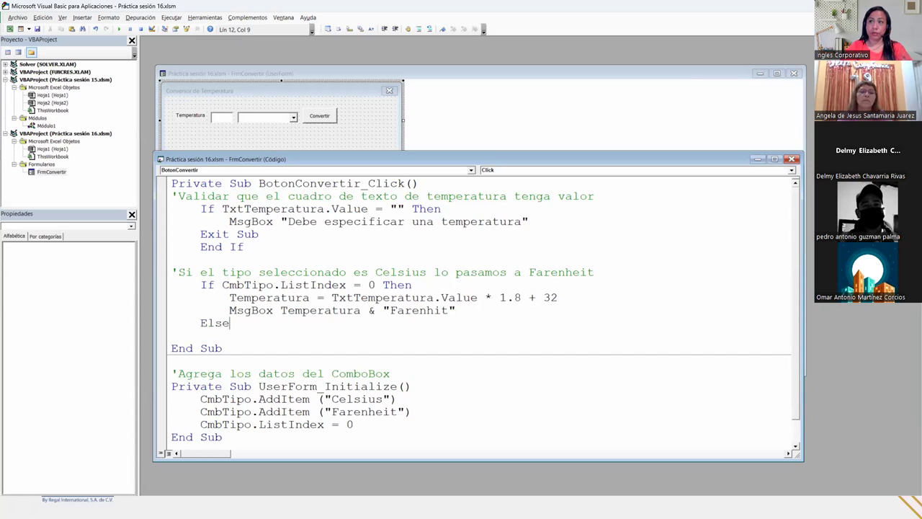
{"action": "key", "text": "Return"}
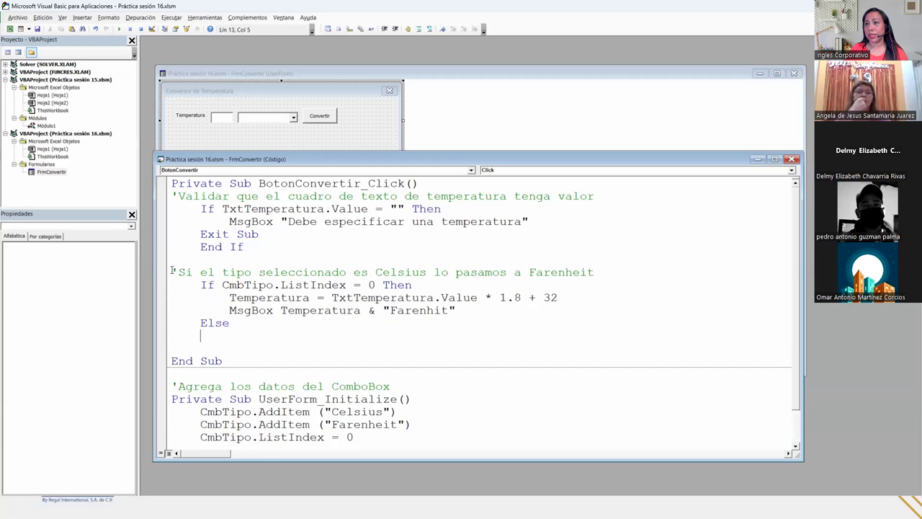
- Copy the Celsius comment line and close the block with End If
{"action": "left_click_drag", "start_coordinate": [171, 272], "coordinate": [637, 272]}
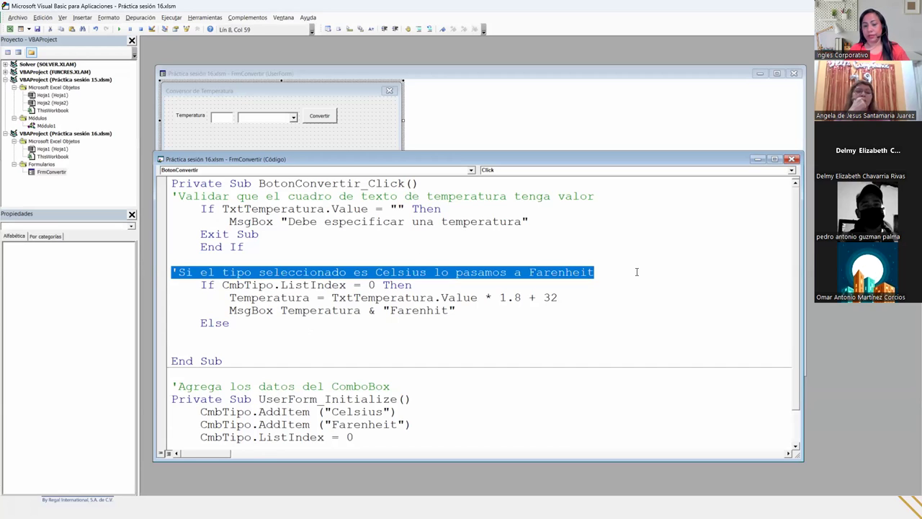
{"action": "left_click", "coordinate": [216, 334]}
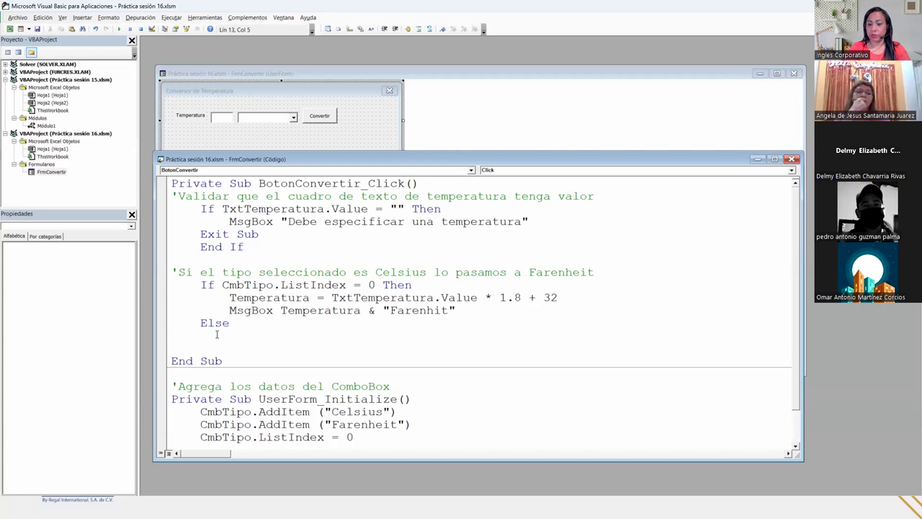
{"action": "type", "text": "End If"}
{"action": "key", "text": "Return"}
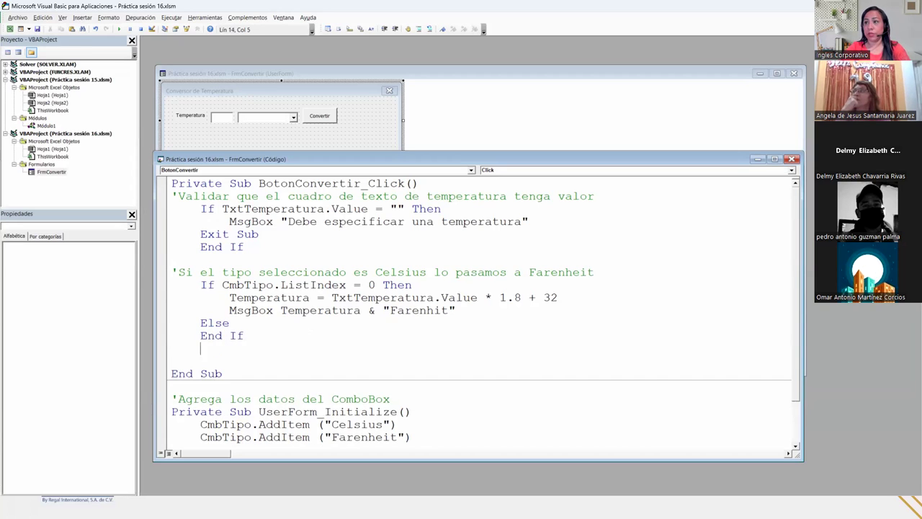
- Paste the comment above Else and reword it as a Farenheit-to-Celsius comment
{"action": "key", "text": "Up"}
{"action": "key", "text": "Up"}
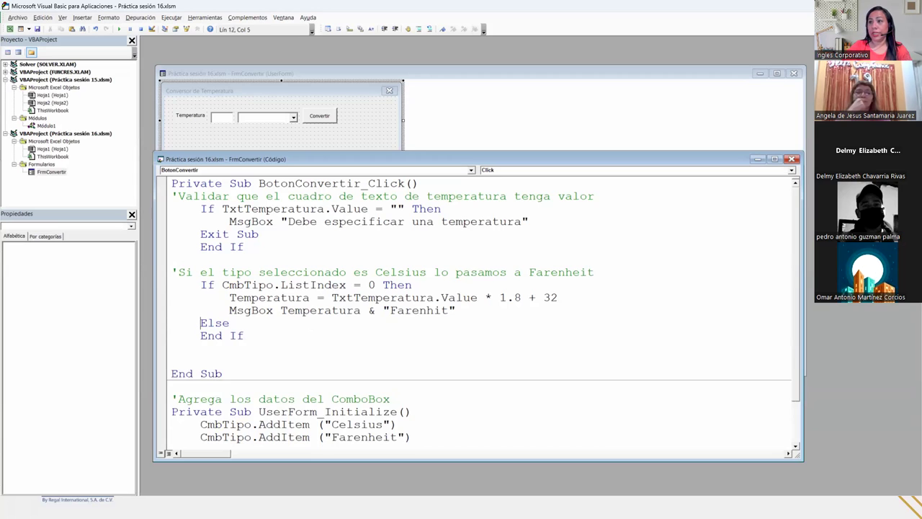
{"action": "key", "text": "Return"}
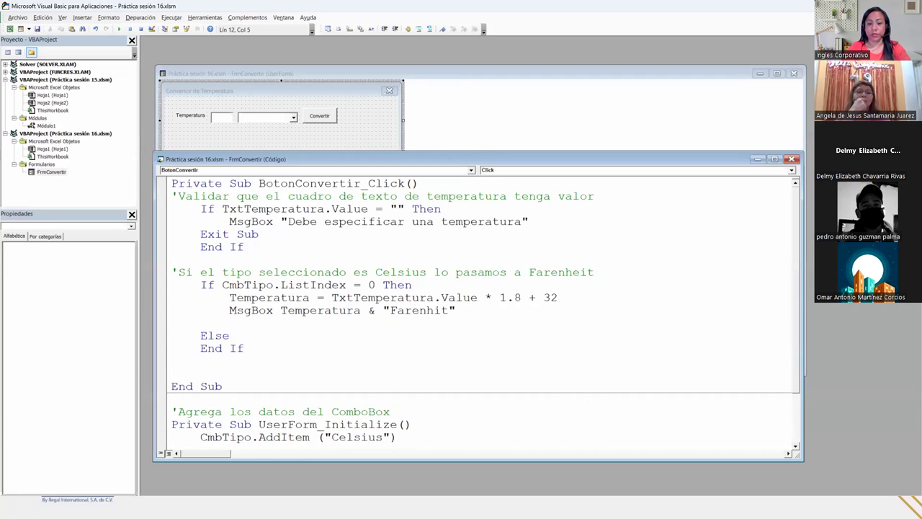
{"action": "type", "text": "'Si el tipo seleccionado es Celsius lo pasamos a Farenheit"}
{"action": "left_click", "coordinate": [201, 323]}
{"action": "key", "text": "shift+Tab"}
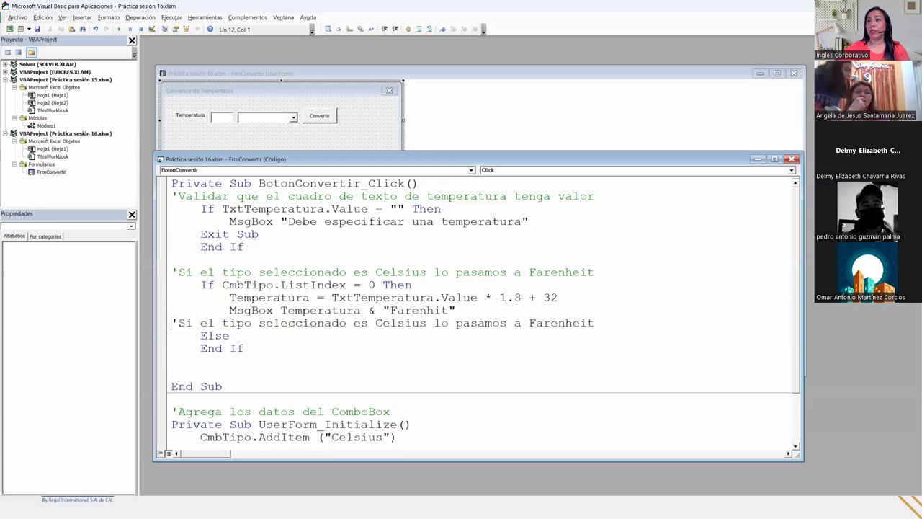
{"action": "double_click", "coordinate": [401, 324]}
{"action": "type", "text": "Farenhit"}
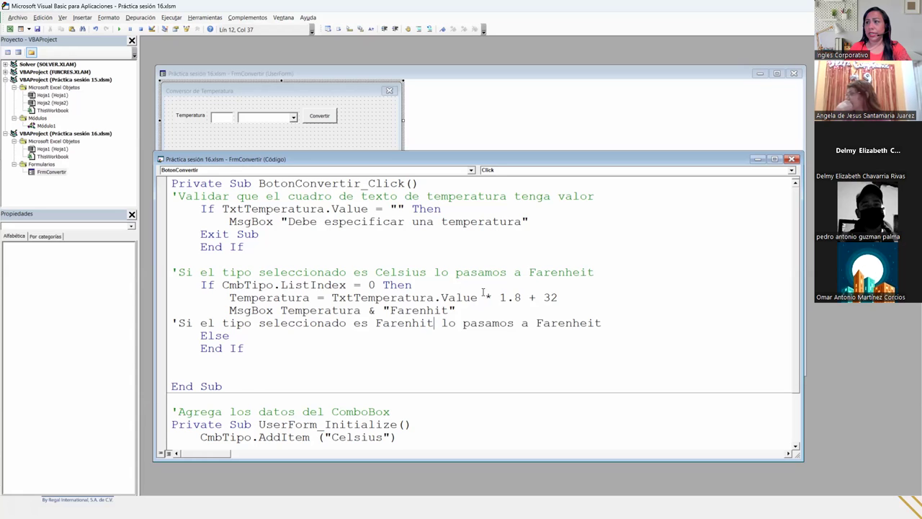
{"action": "left_click", "coordinate": [423, 323]}
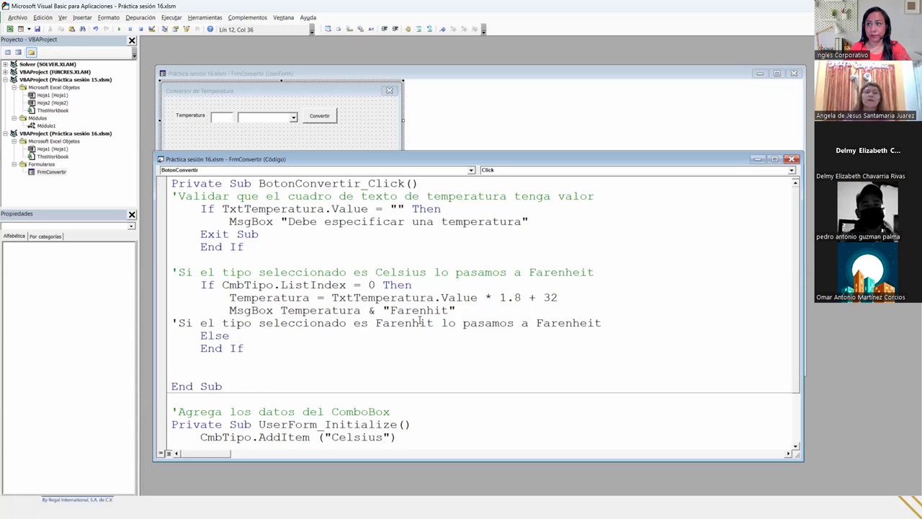
{"action": "type", "text": "e"}
{"action": "double_click", "coordinate": [586, 324]}
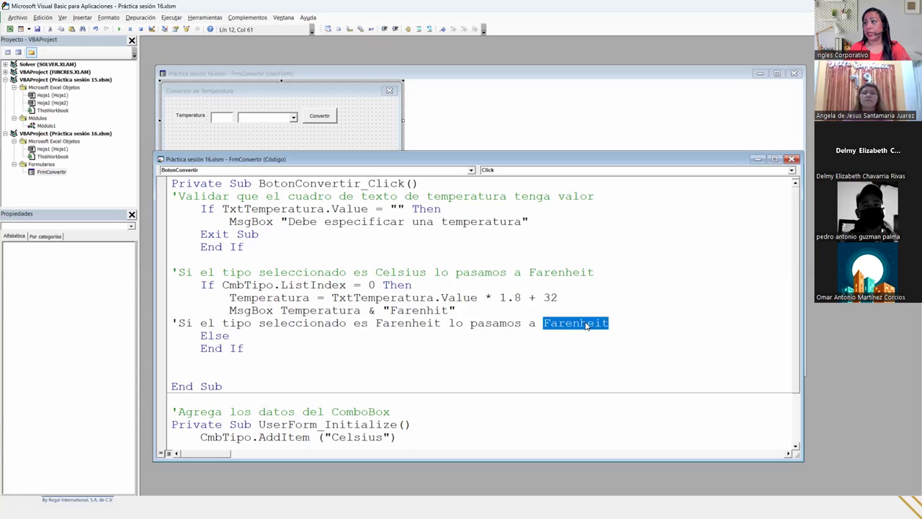
{"action": "type", "text": "Celsius"}
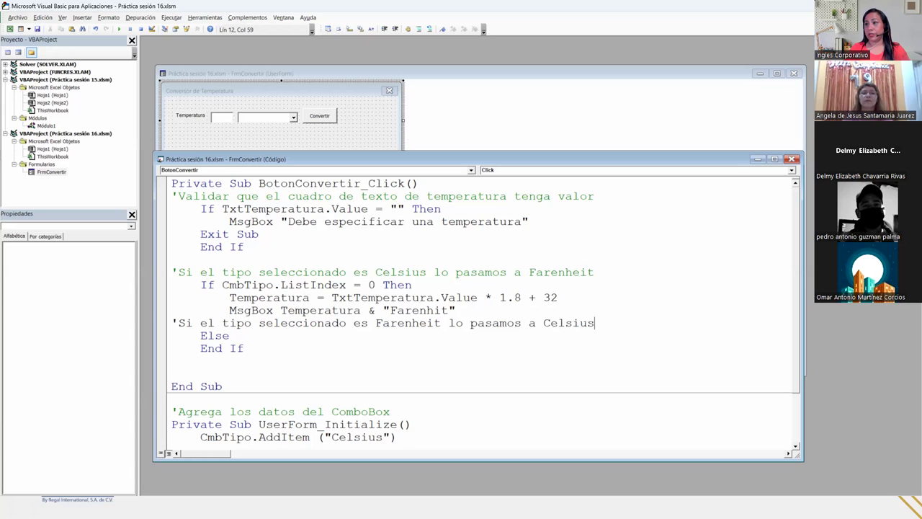
- Insert two blank lines under Else, before End If
{"action": "left_click", "coordinate": [245, 330]}
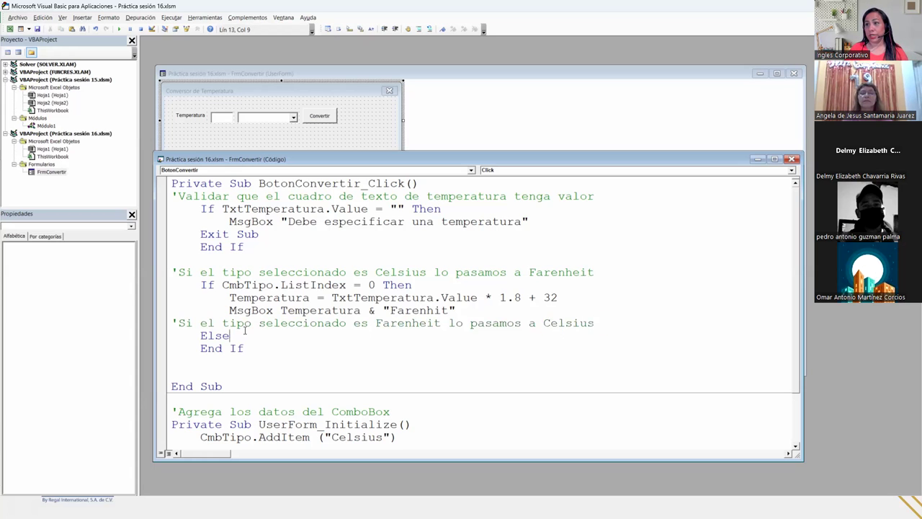
{"action": "key", "text": "Return"}
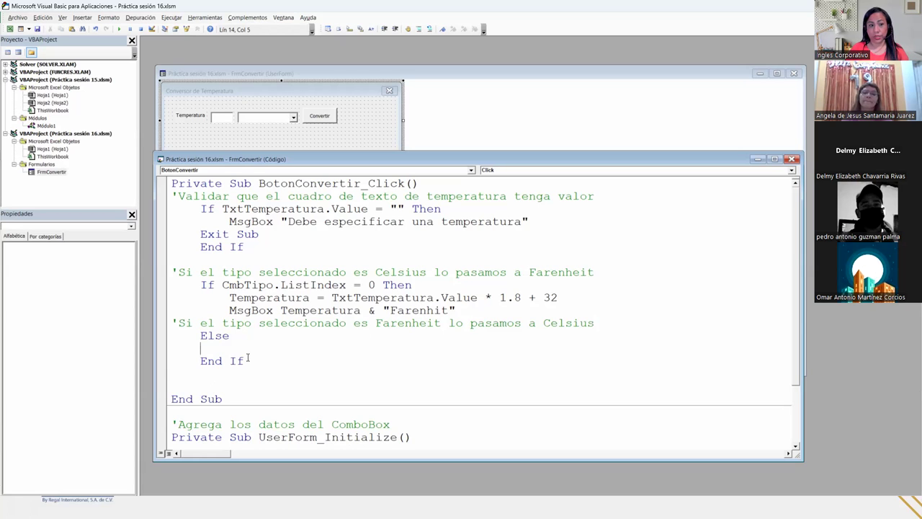
{"action": "key", "text": "Return"}
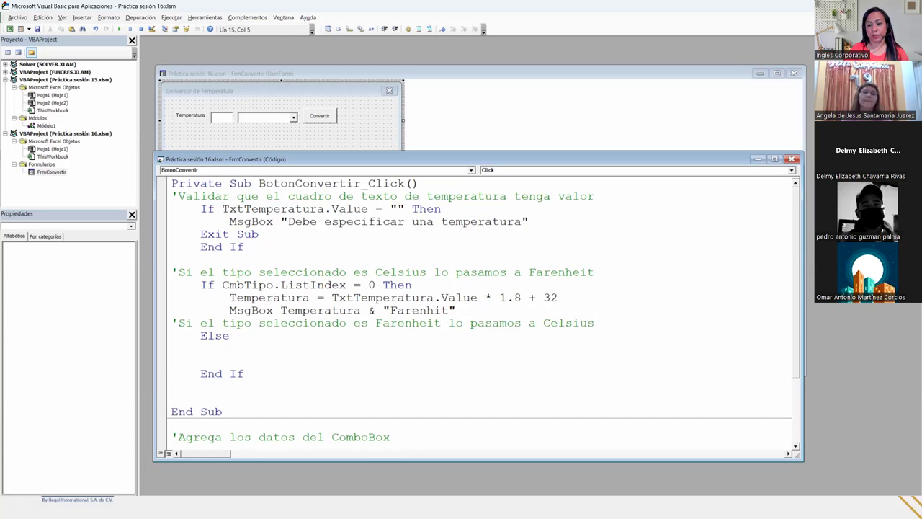
{"action": "left_click", "coordinate": [201, 348]}
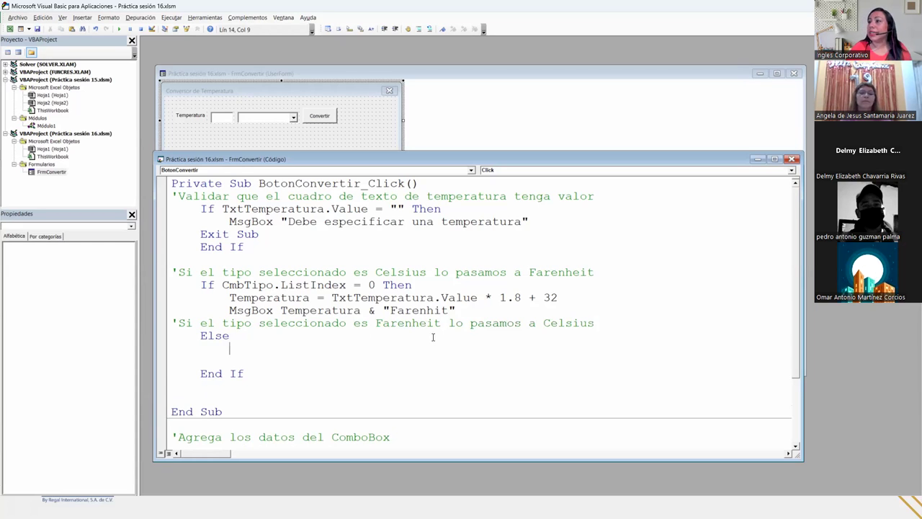
{"action": "mouse_move", "coordinate": [461, 310]}
{"action": "left_mouse_down"}
{"action": "mouse_move", "coordinate": [223, 298]}
{"action": "mouse_move", "coordinate": [131, 303]}
{"action": "left_mouse_up"}
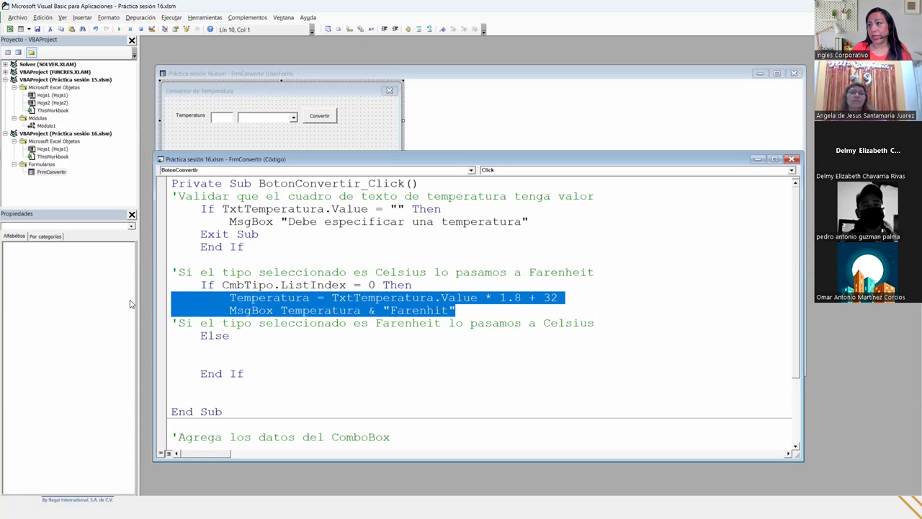
- Under Else, start the formula Temperatura = TxtTemperatura.Value - 32
{"action": "left_click", "coordinate": [237, 348]}
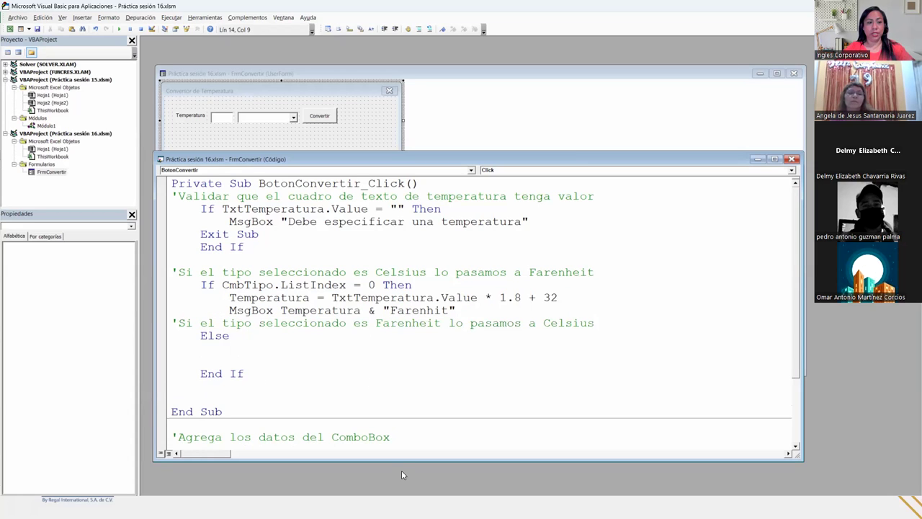
{"action": "type", "text": "Teno"}
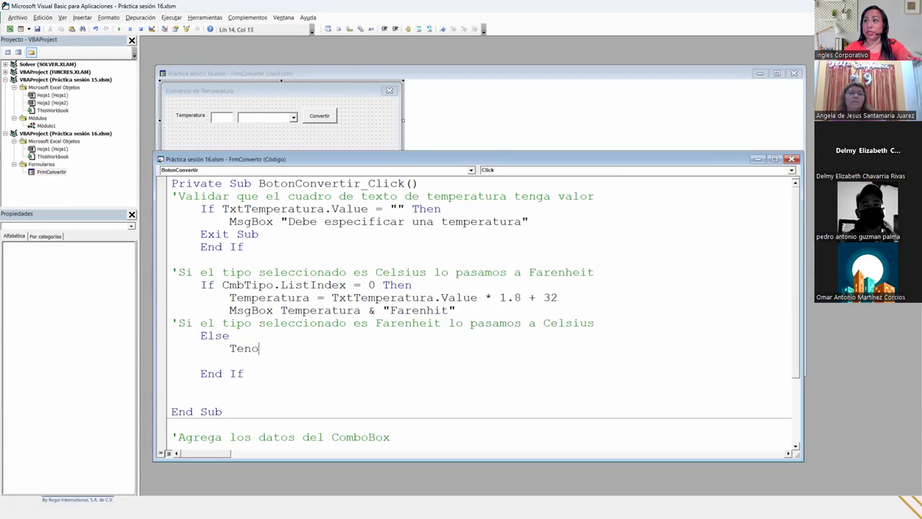
{"action": "key", "text": "BackSpace"}
{"action": "key", "text": "BackSpace"}
{"action": "type", "text": "mperatura = t"}
{"action": "key", "text": "ctrl+space"}
{"action": "type", "text": "ex"}
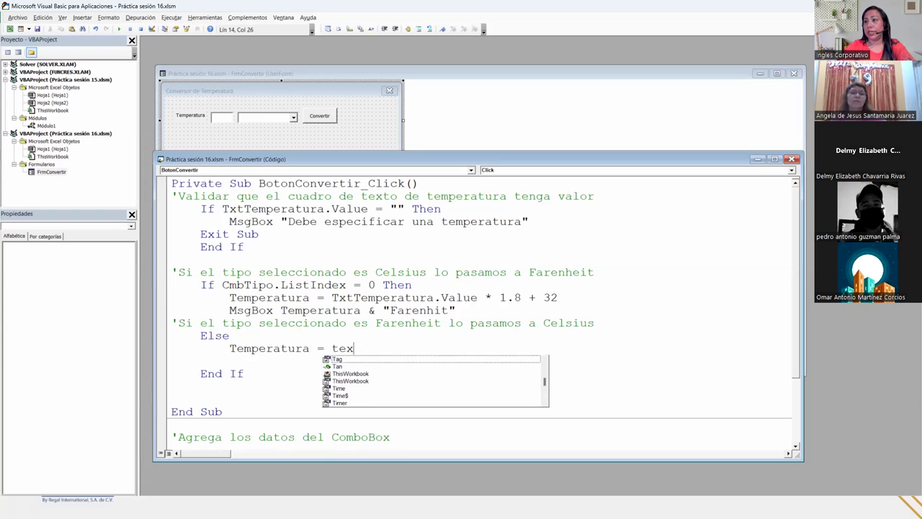
{"action": "key", "text": "BackSpace"}
{"action": "key", "text": "BackSpace"}
{"action": "type", "text": "x"}
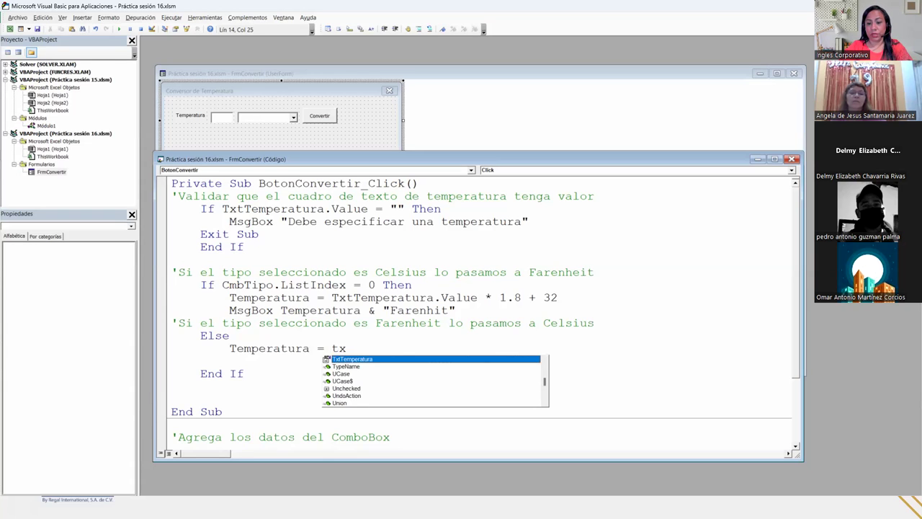
{"action": "type", "text": "."}
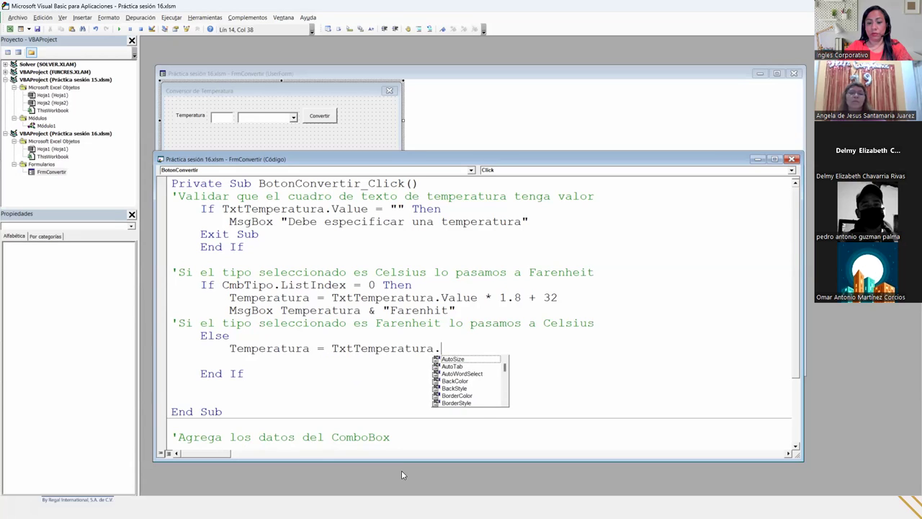
{"action": "type", "text": "val"}
{"action": "key", "text": "Escape"}
{"action": "key", "text": "BackSpace"}
{"action": "key", "text": "BackSpace"}
{"action": "key", "text": "BackSpace"}
{"action": "key", "text": "BackSpace"}
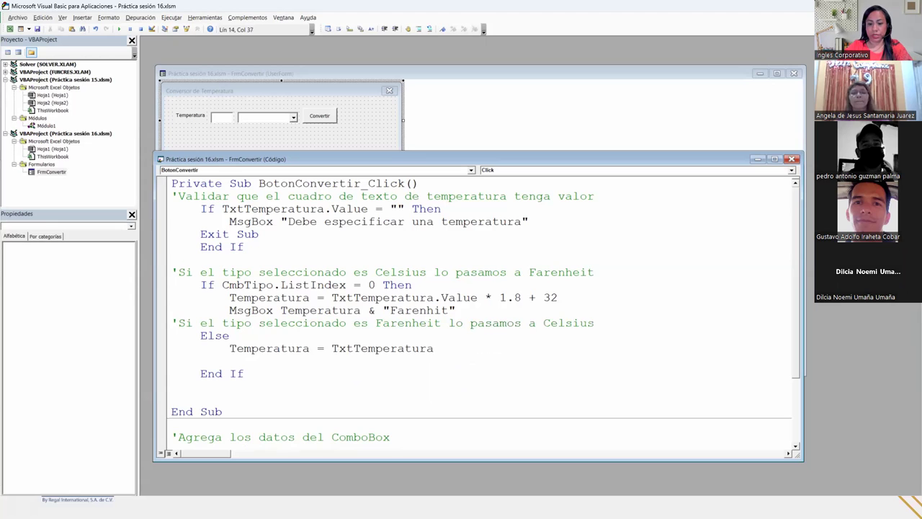
{"action": "type", "text": ".valu"}
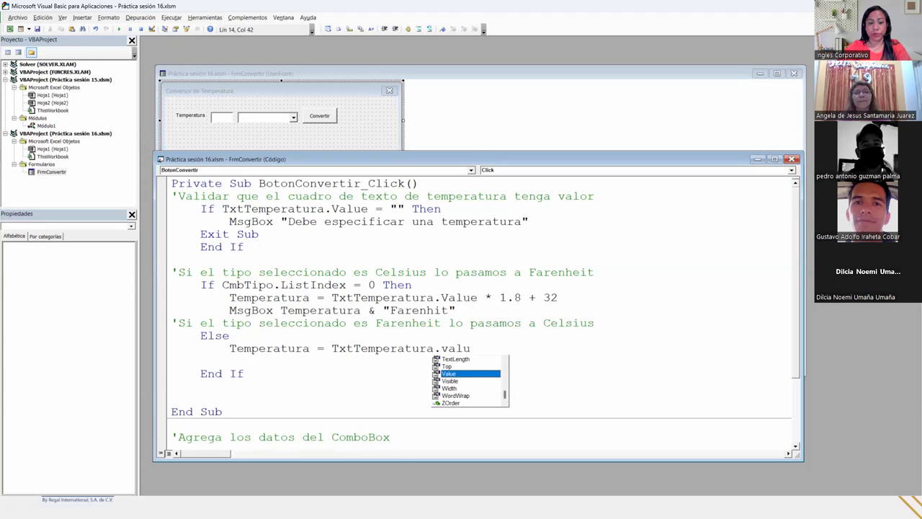
{"action": "key", "text": "Tab"}
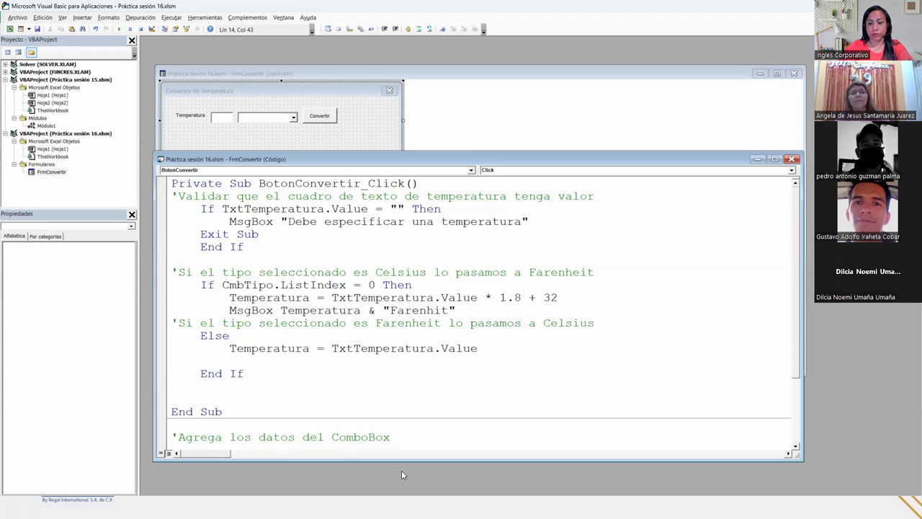
{"action": "type", "text": "-32"}
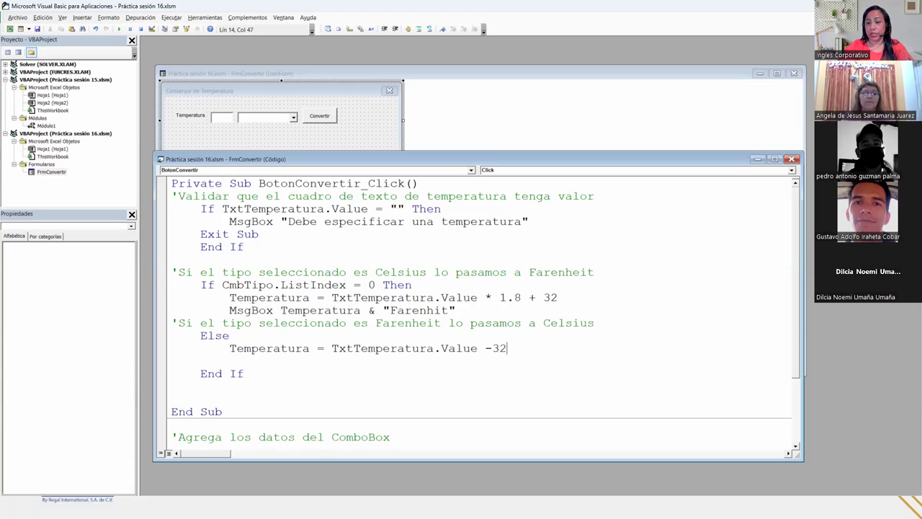
{"action": "type", "text": ")"}
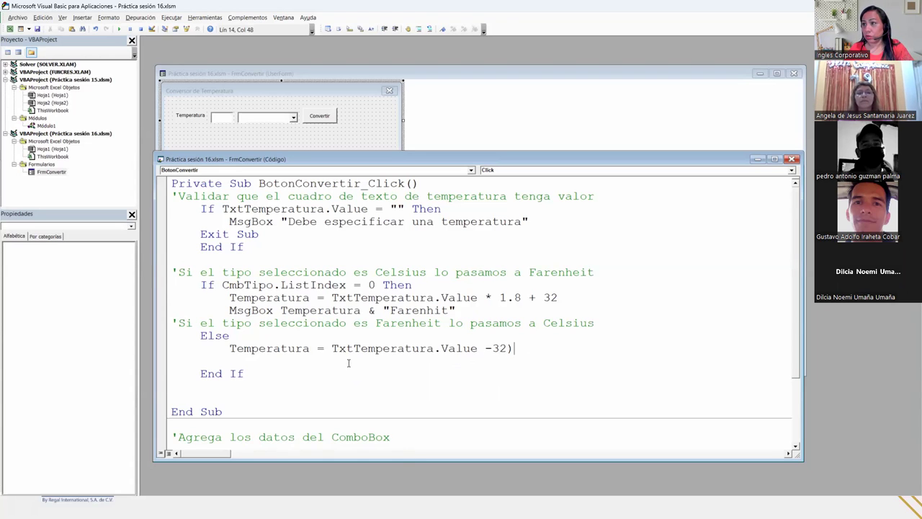
{"action": "type", "text": "("}
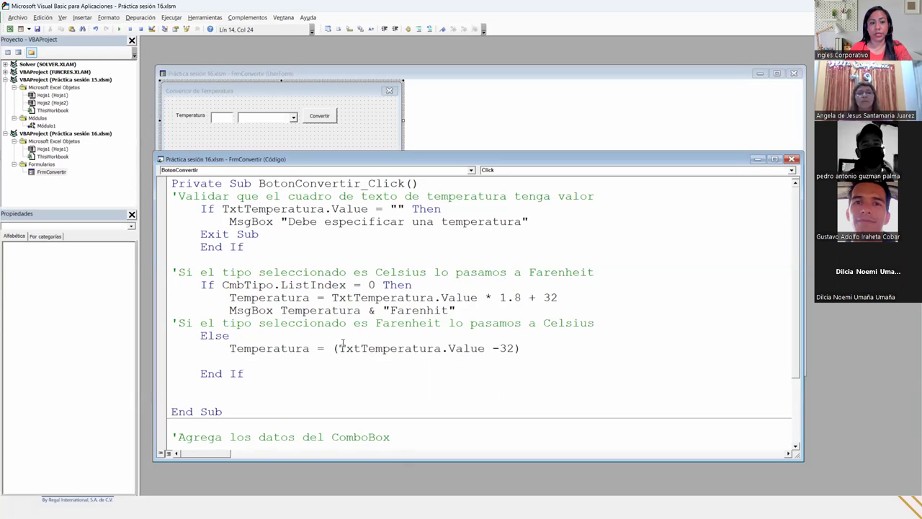
- Complete the formula as (TxtTemperatura.Value - 32) * 5 / 9 and start a new line
{"action": "left_click", "coordinate": [569, 345]}
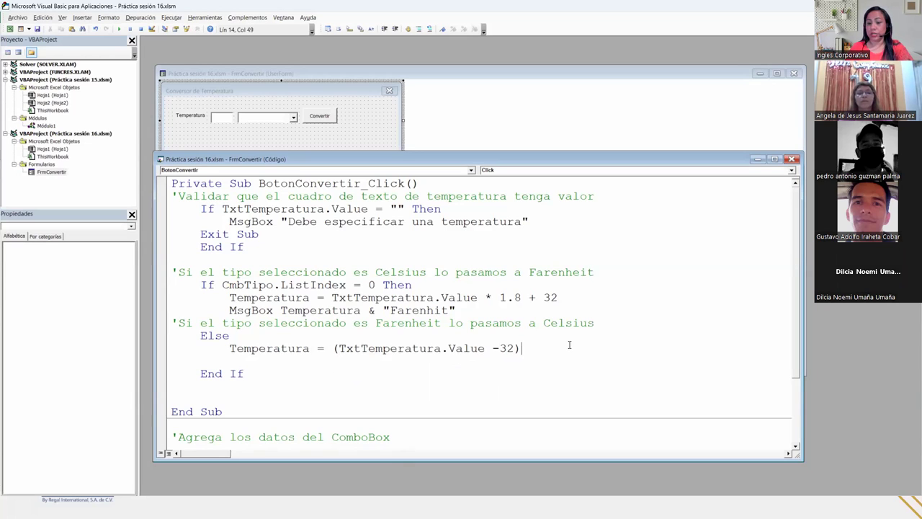
{"action": "type", "text": "+5"}
{"action": "key", "text": "Delete"}
{"action": "key", "text": "BackSpace"}
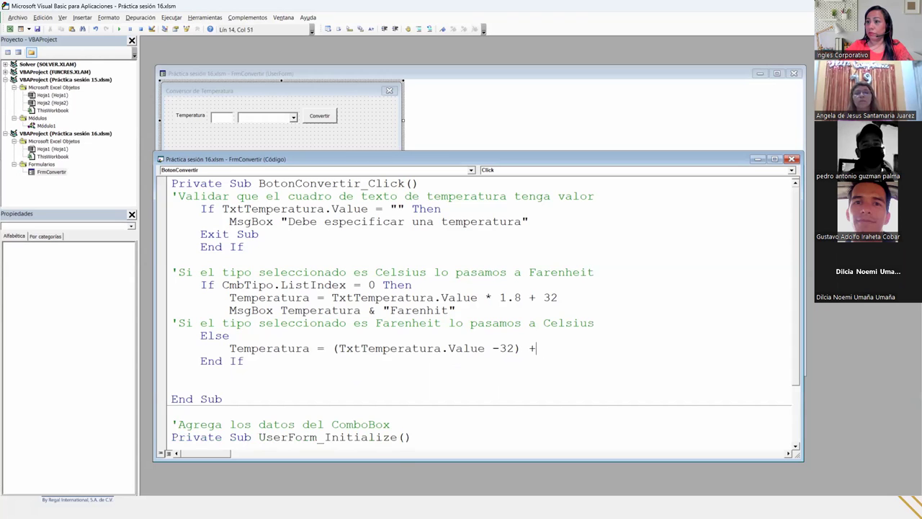
{"action": "key", "text": "BackSpace"}
{"action": "type", "text": "* 5 "}
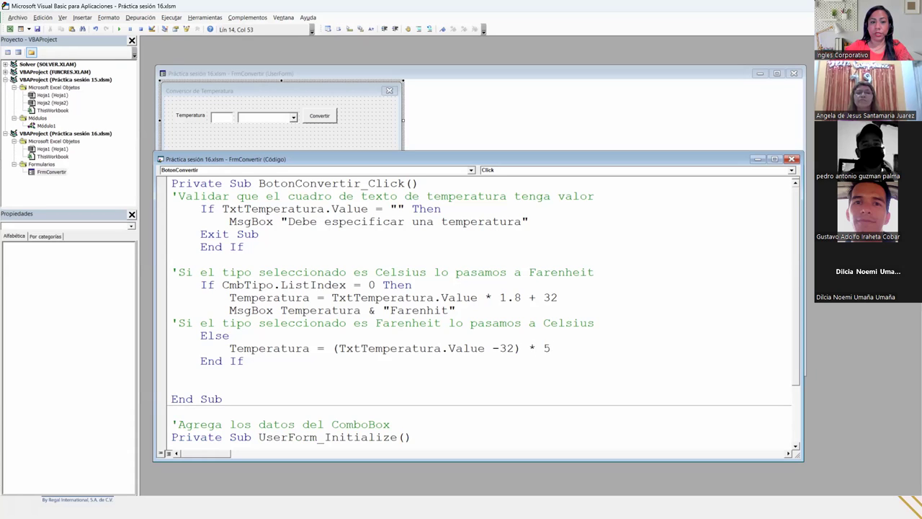
{"action": "type", "text": "/ 9"}
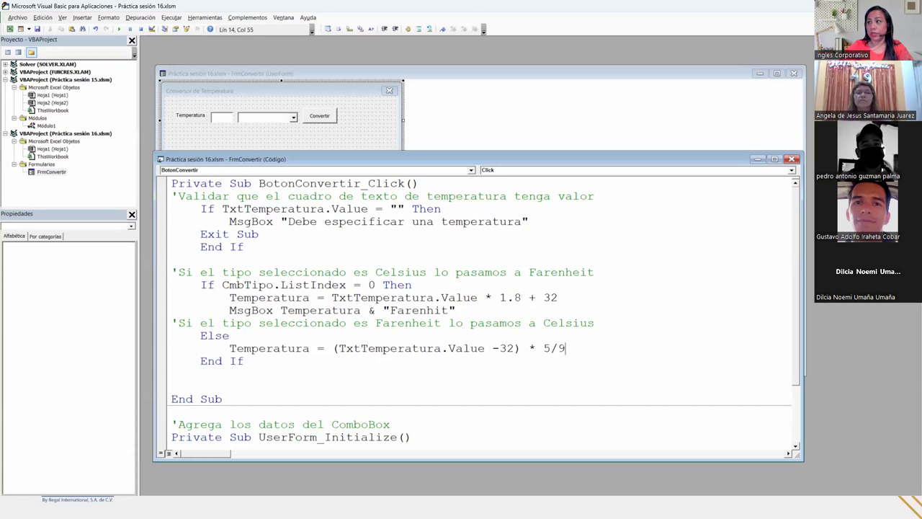
{"action": "key", "text": "Return"}
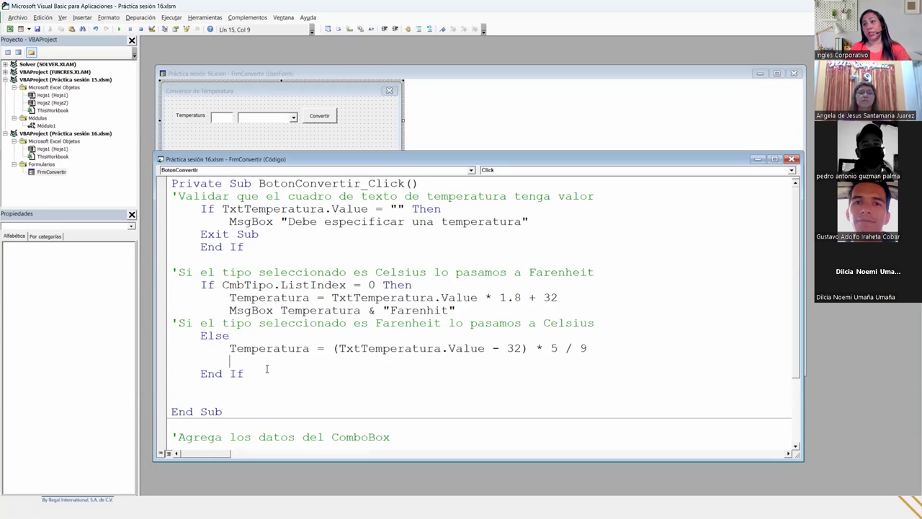
- Begin a msg statement on the new line, then clear the partial text
{"action": "key", "text": "ctrl+space"}
{"action": "type", "text": "msh"}
{"action": "key", "text": "BackSpace"}
{"action": "type", "text": "g"}
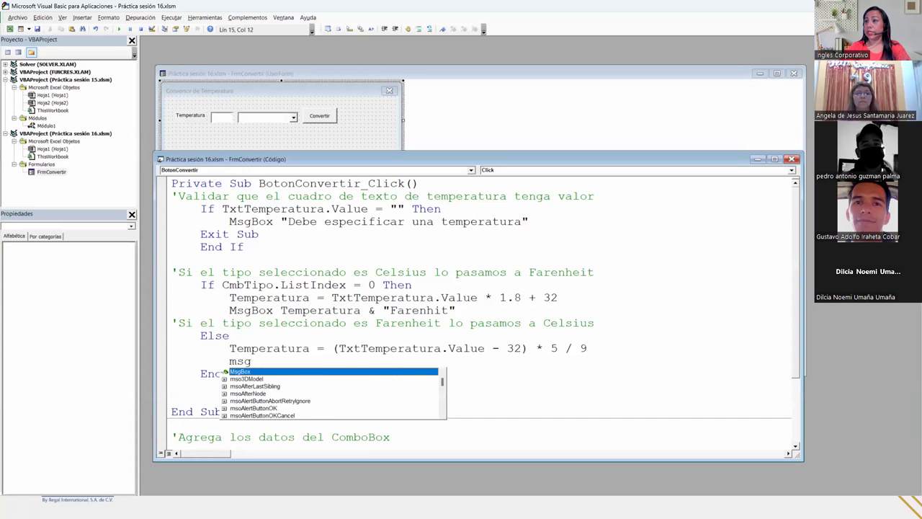
{"action": "key", "text": "Escape"}
{"action": "key", "text": "BackSpace"}
{"action": "key", "text": "BackSpace"}
{"action": "key", "text": "BackSpace"}
{"action": "type", "text": "msg"}
{"action": "key", "text": "BackSpace"}
{"action": "key", "text": "BackSpace"}
{"action": "key", "text": "BackSpace"}
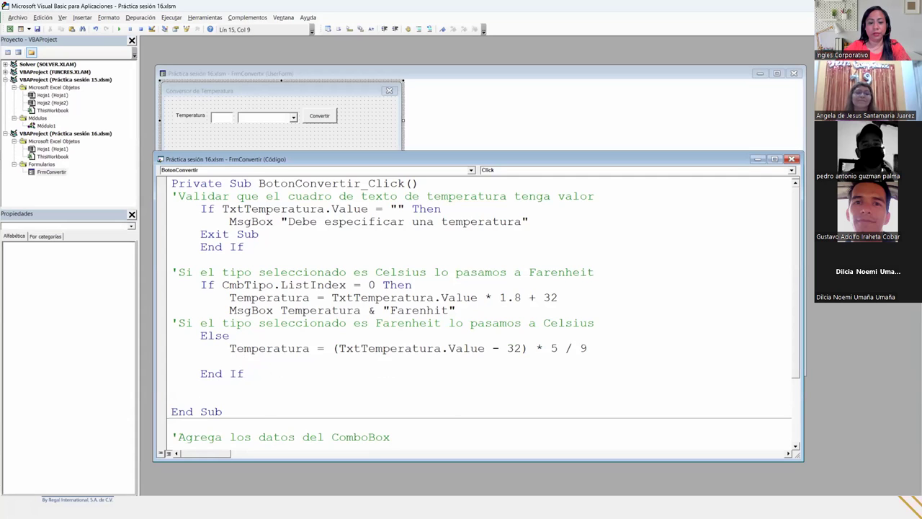
- Type MsgBox Temperatura & "Celsius" on the line below the Fahrenheit formula
{"action": "key", "text": "ctrl+space"}
{"action": "type", "text": "ms"}
{"action": "key", "text": "Down"}
{"action": "key", "text": "Tab"}
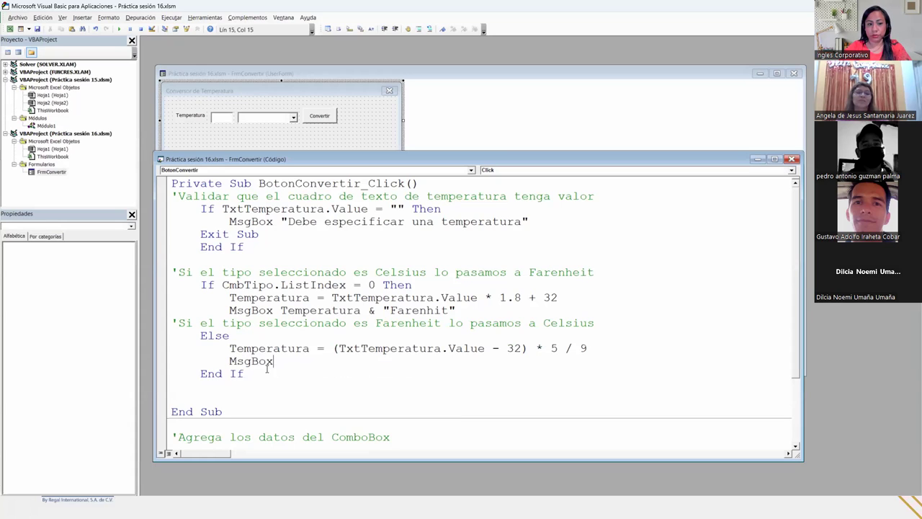
{"action": "type", "text": "Temera"}
{"action": "key", "text": "BackSpace"}
{"action": "key", "text": "BackSpace"}
{"action": "key", "text": "BackSpace"}
{"action": "type", "text": "peratura "}
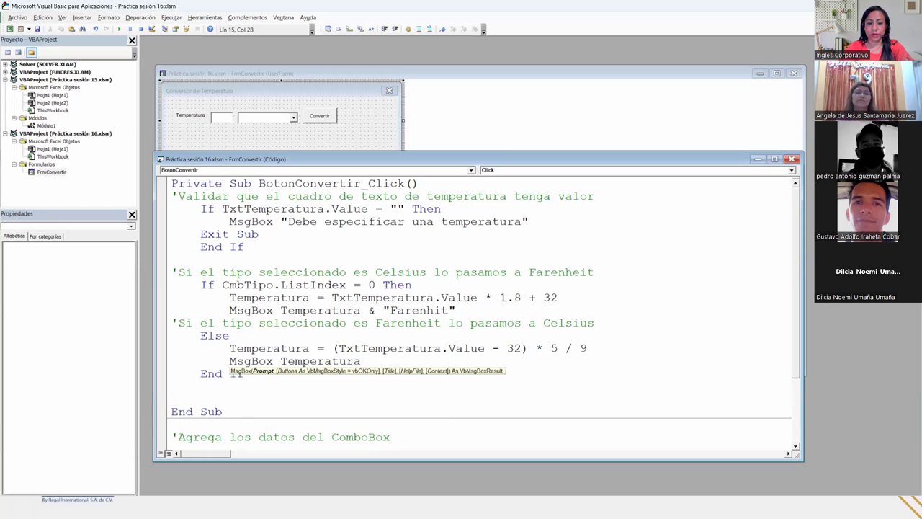
{"action": "type", "text": "& \"Celciu"}
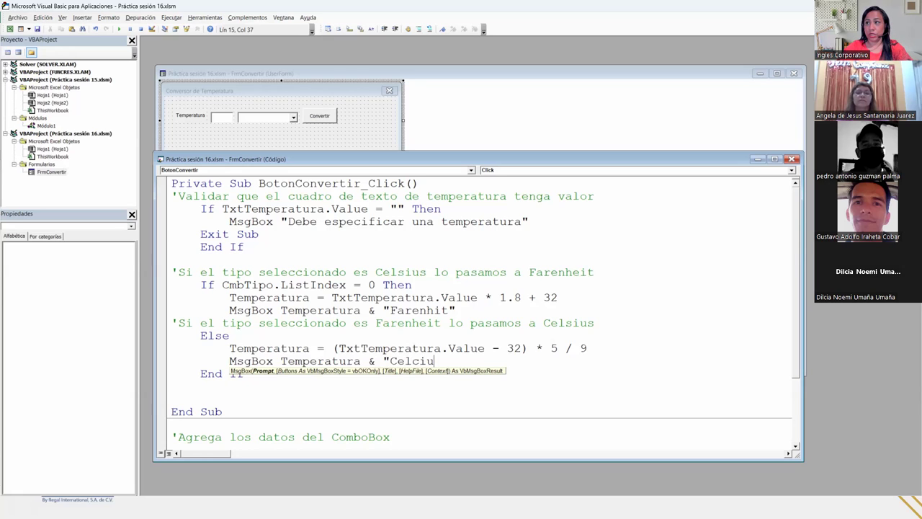
{"action": "key", "text": "BackSpace"}
{"action": "key", "text": "BackSpace"}
{"action": "key", "text": "BackSpace"}
{"action": "type", "text": "sius"}
{"action": "key", "text": "BackSpace"}
{"action": "key", "text": "BackSpace"}
{"action": "type", "text": "u"}
{"action": "key", "text": "BackSpace"}
{"action": "type", "text": "us"}
- Correct the string's spelling to "Celsius" and delete the extra blank line before End Sub
{"action": "key", "text": "Left"}
{"action": "key", "text": "Left"}
{"action": "key", "text": "Left"}
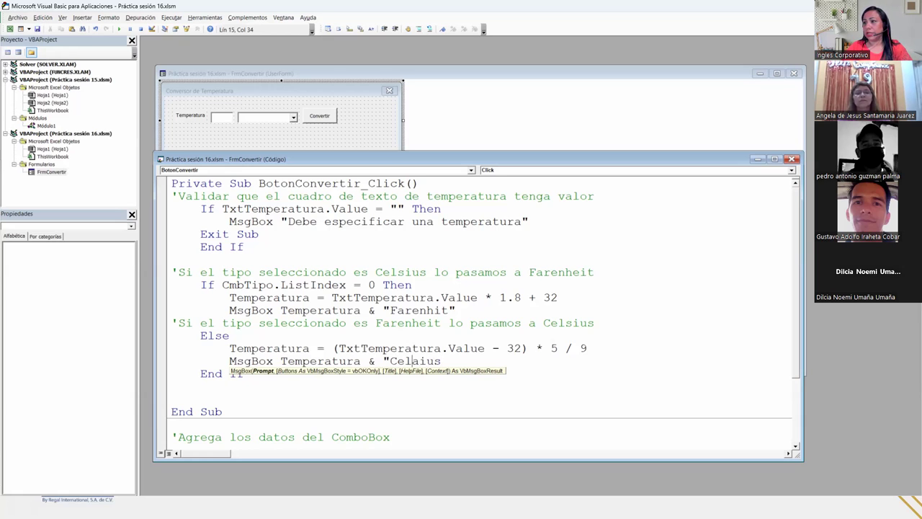
{"action": "key", "text": "Delete"}
{"action": "type", "text": "c"}
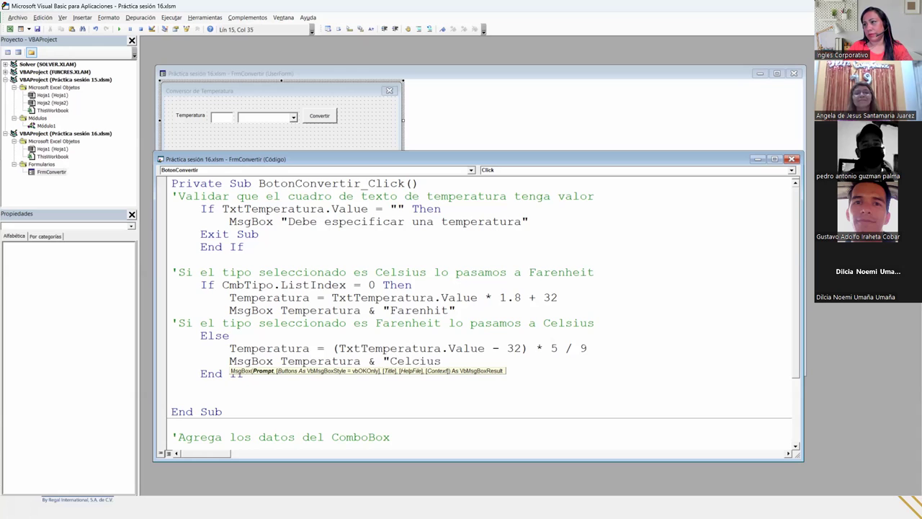
{"action": "key", "text": "BackSpace"}
{"action": "type", "text": "s\""}
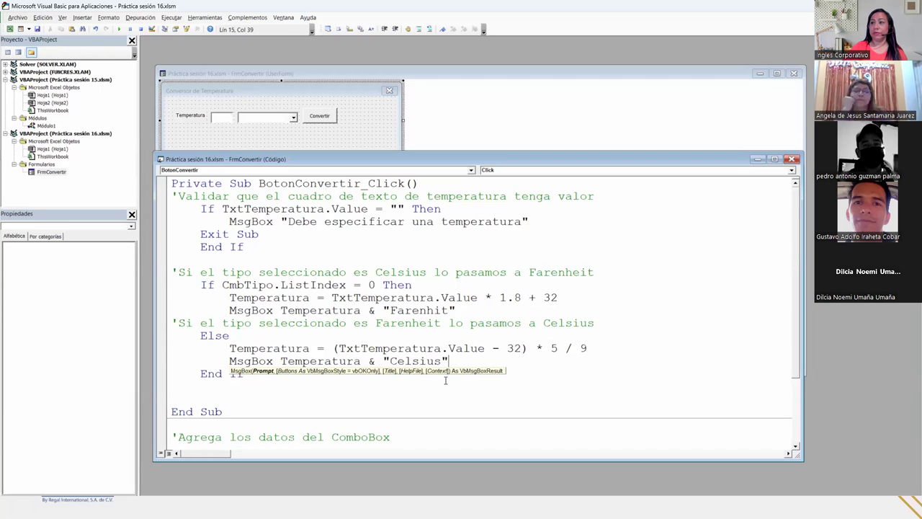
{"action": "left_click", "coordinate": [209, 387]}
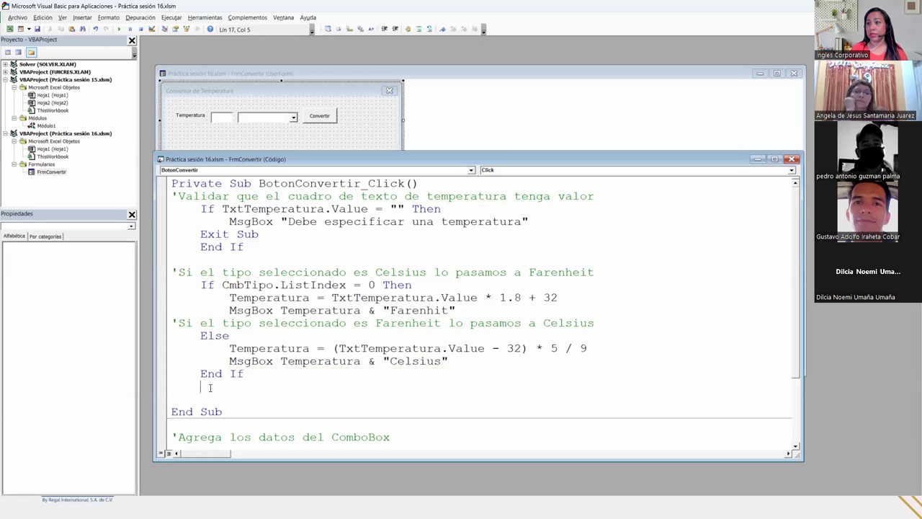
{"action": "key", "text": "Delete"}
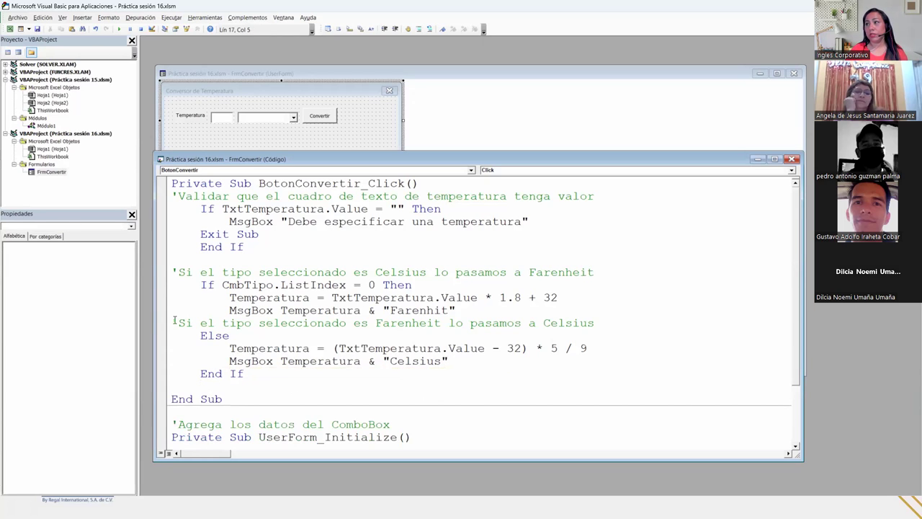
- Run the Conversor de Temperatura form, close it, widen it to Width 384, and run it again
{"action": "left_click", "coordinate": [119, 29]}
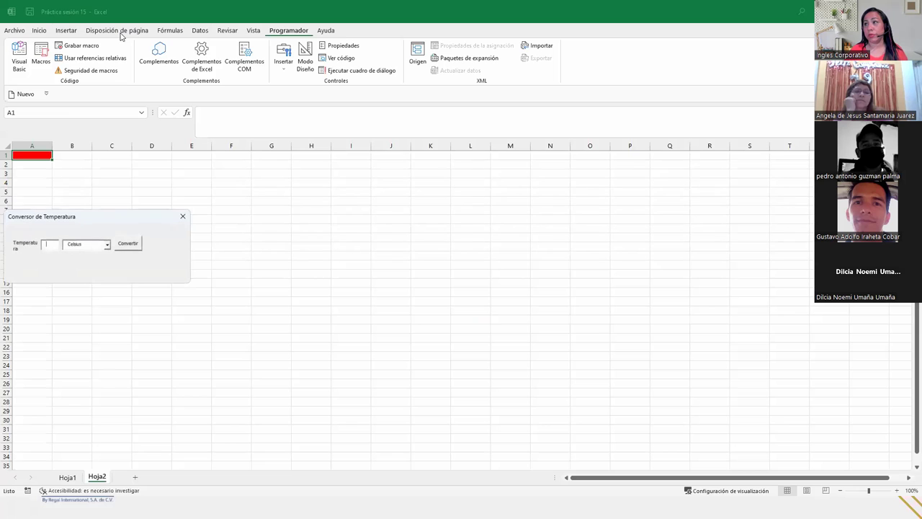
{"action": "left_click_drag", "start_coordinate": [101, 219], "coordinate": [199, 194]}
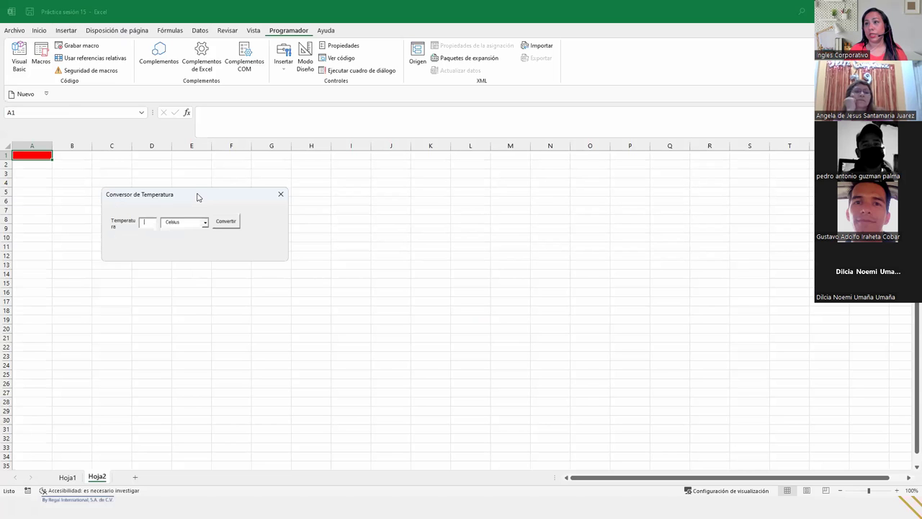
{"action": "left_click", "coordinate": [282, 191]}
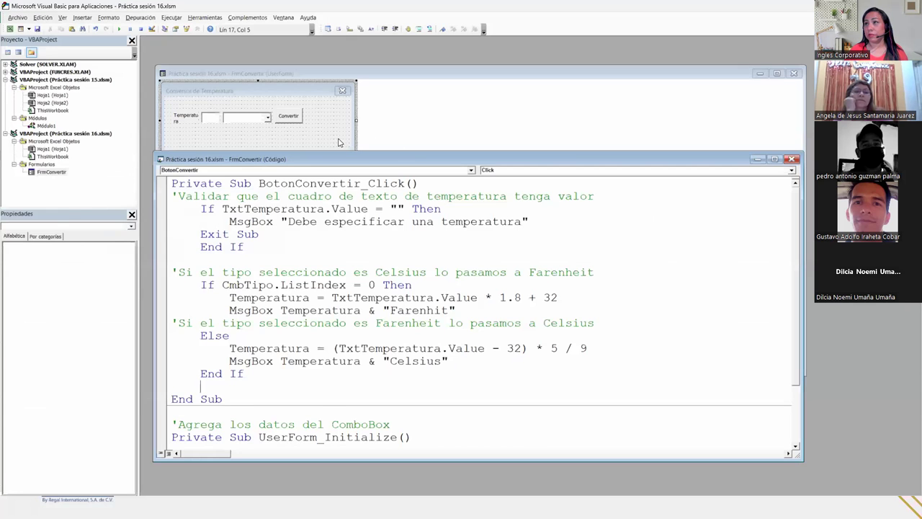
{"action": "left_click", "coordinate": [341, 144]}
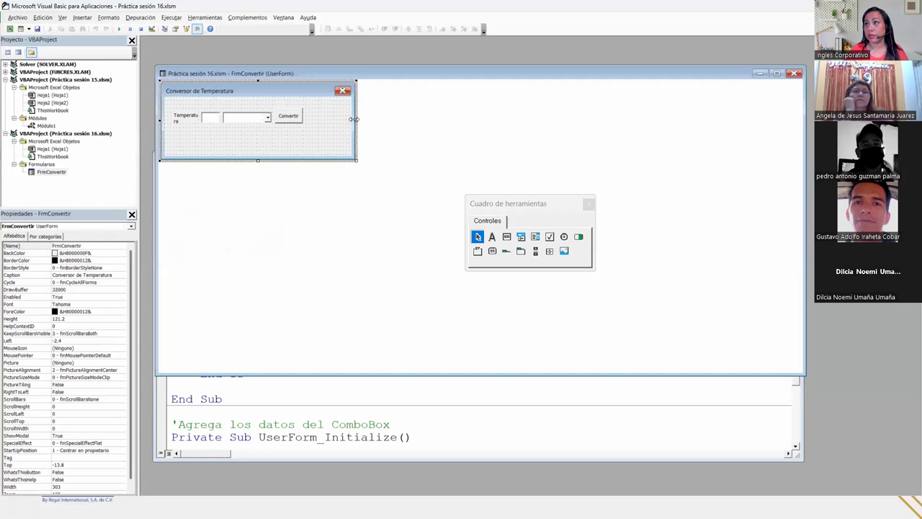
{"action": "left_click_drag", "start_coordinate": [355, 119], "coordinate": [408, 119]}
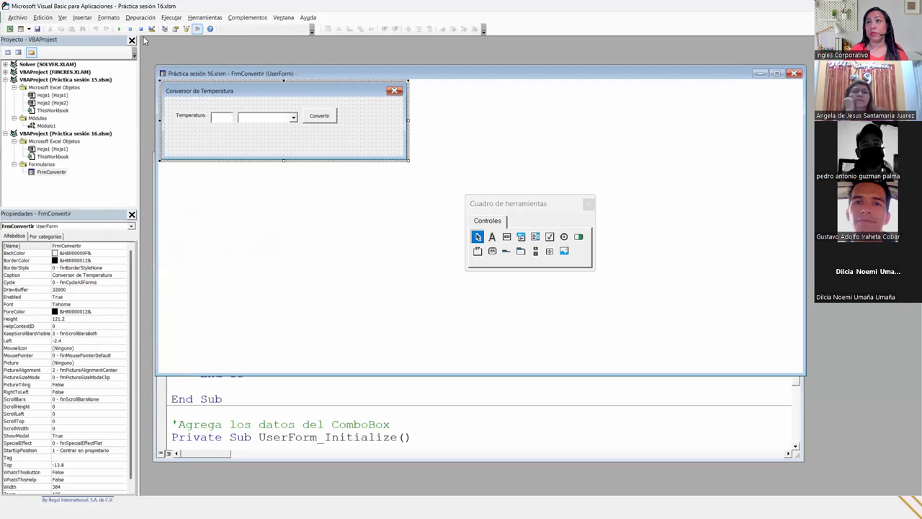
{"action": "left_click", "coordinate": [119, 28]}
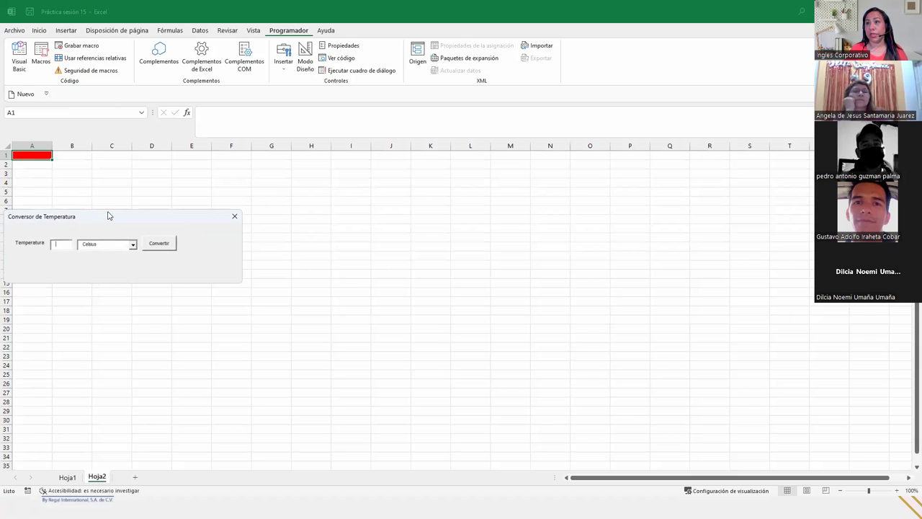
- Convert 30 Celsius, getting 86Farenhit
{"action": "type", "text": "30"}
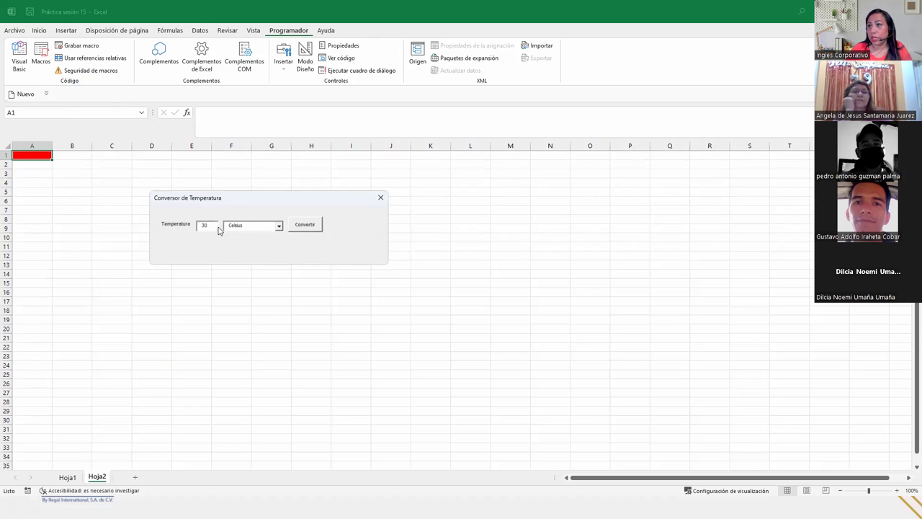
{"action": "left_click", "coordinate": [317, 227]}
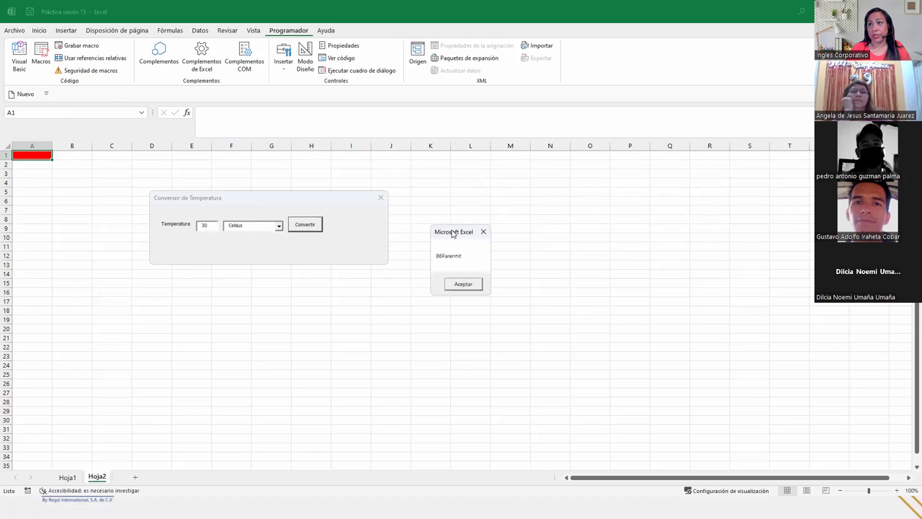
{"action": "left_click_drag", "start_coordinate": [452, 233], "coordinate": [225, 236]}
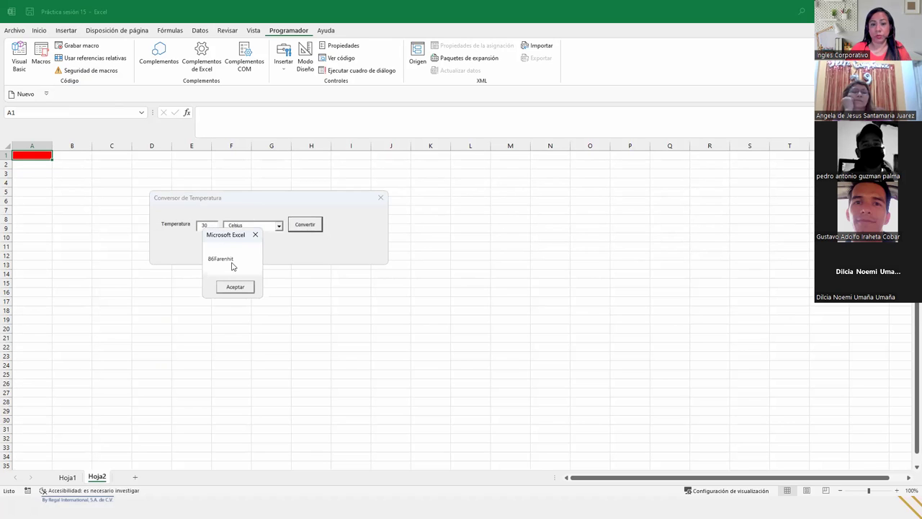
{"action": "left_click", "coordinate": [257, 234]}
- Switch the unit to Farenheit and convert 30 to Celsius
{"action": "left_click", "coordinate": [279, 226]}
{"action": "left_click", "coordinate": [246, 242]}
{"action": "left_click", "coordinate": [313, 229]}
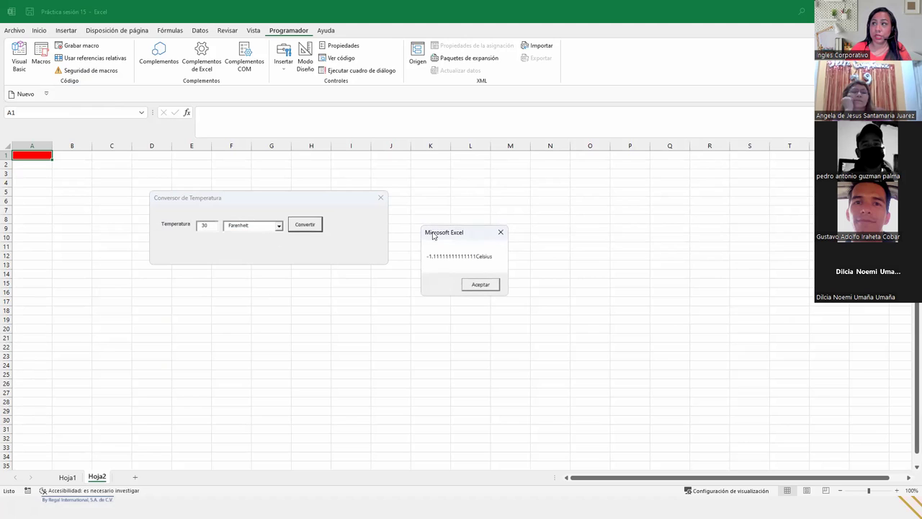
{"action": "left_click_drag", "start_coordinate": [466, 234], "coordinate": [258, 242]}
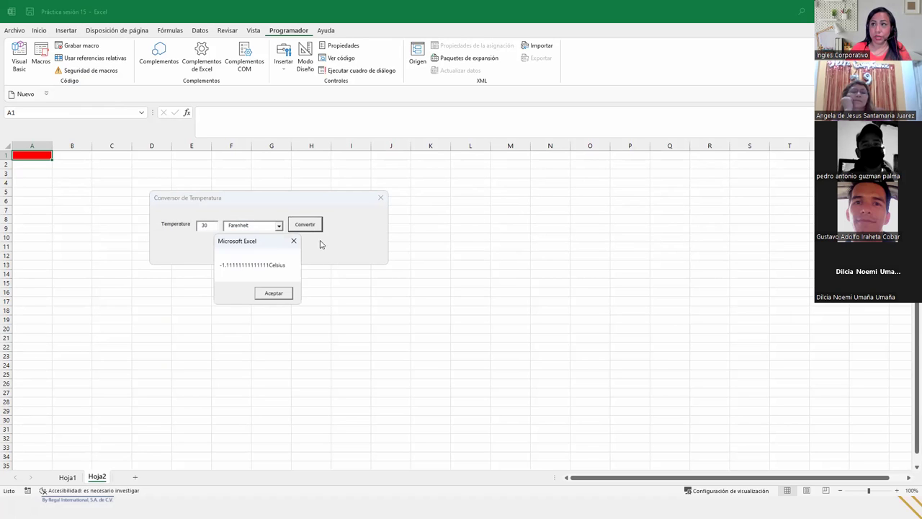
{"action": "left_click", "coordinate": [294, 242]}
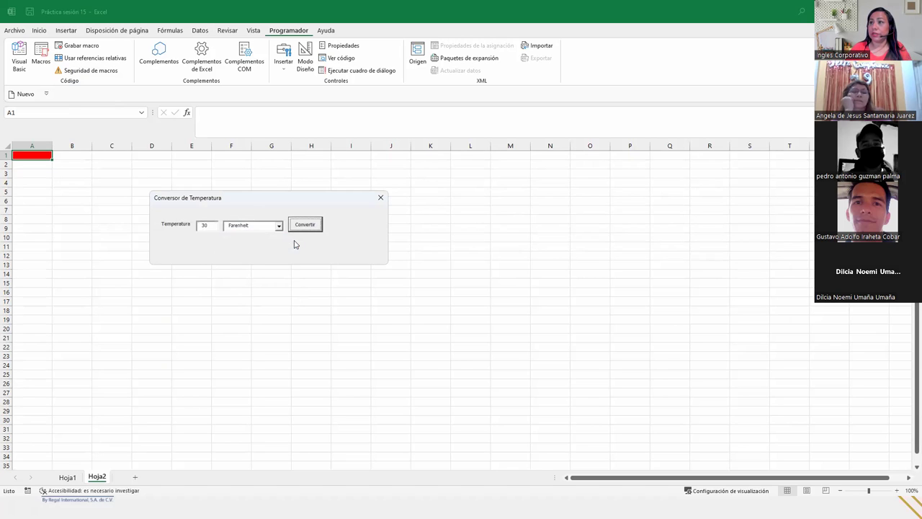
- Convert 98 Farenheit, getting 36.6666666666667Celsius, and run the conversion once more
{"action": "key", "text": "Tab"}
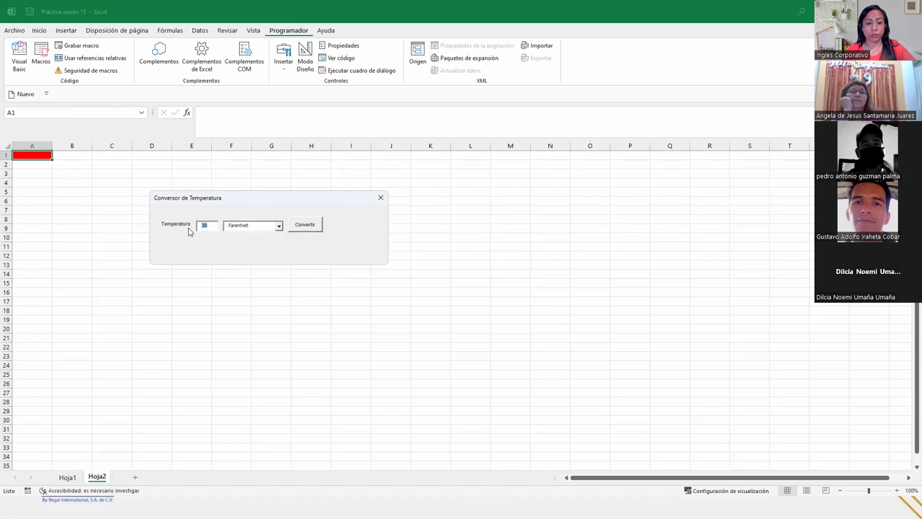
{"action": "type", "text": "98"}
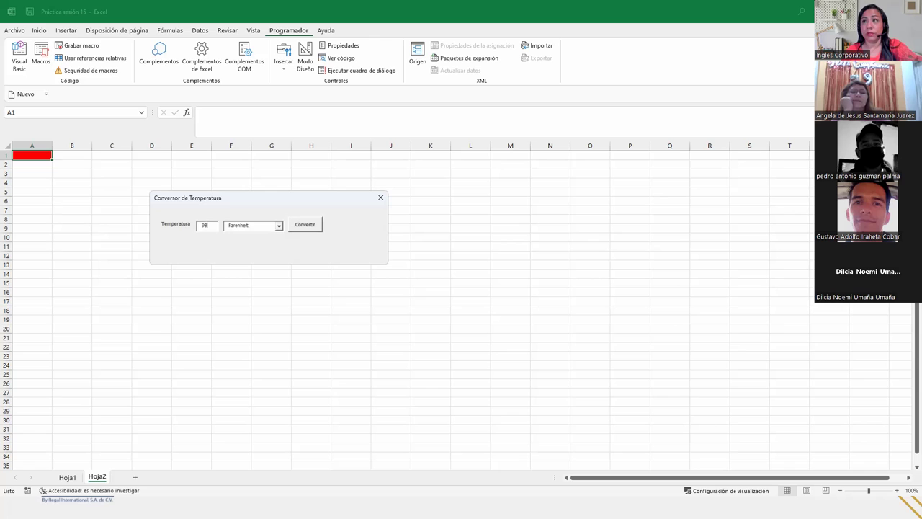
{"action": "left_click", "coordinate": [314, 226]}
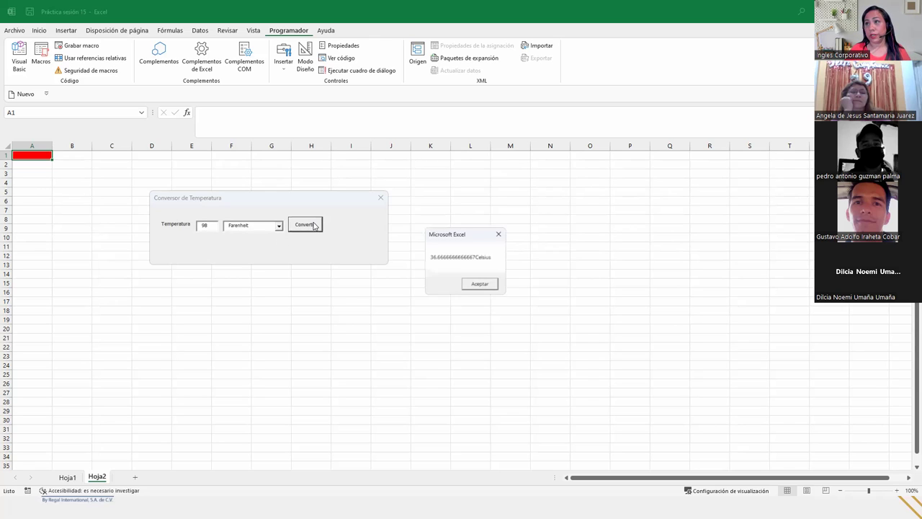
{"action": "left_click_drag", "start_coordinate": [453, 234], "coordinate": [176, 247]}
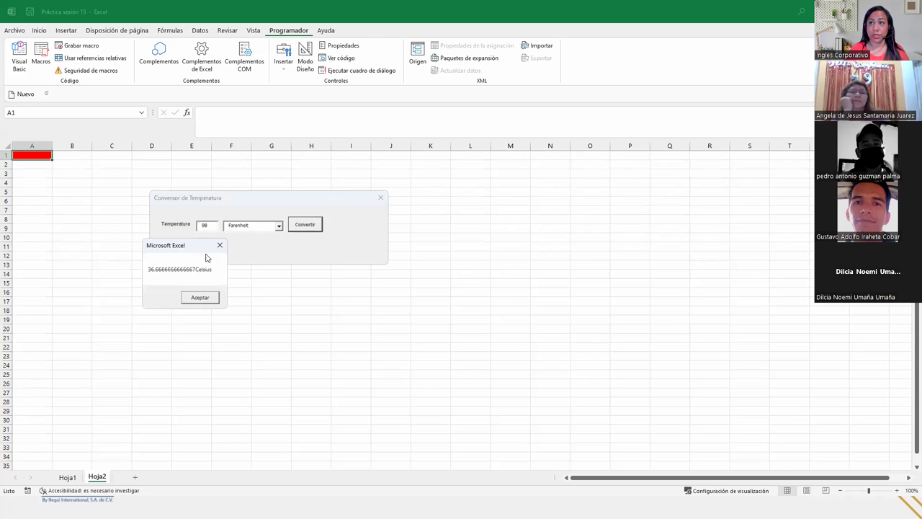
{"action": "left_click", "coordinate": [206, 298]}
{"action": "left_click", "coordinate": [301, 227]}
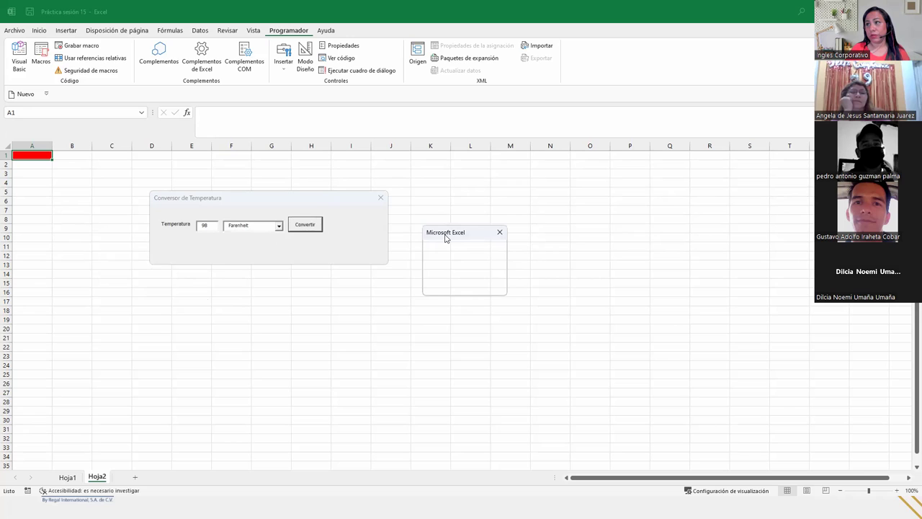
{"action": "left_click_drag", "start_coordinate": [445, 238], "coordinate": [163, 279]}
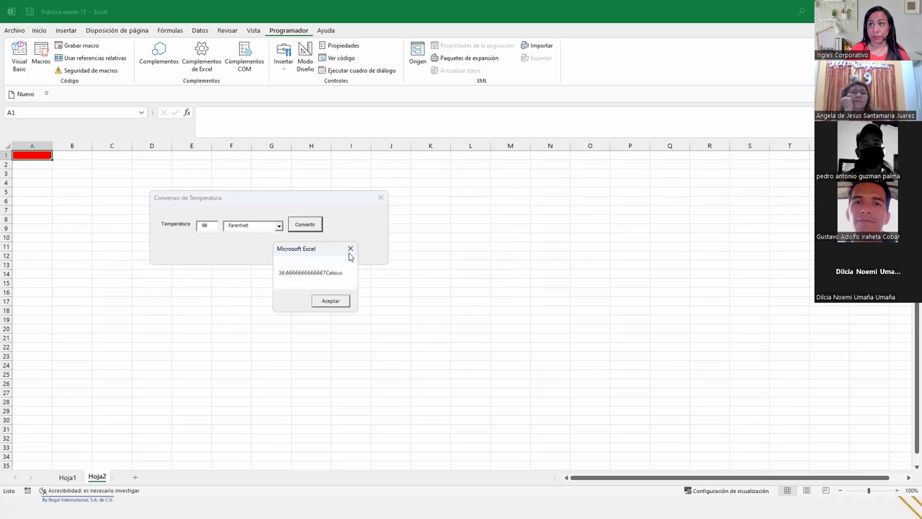
{"action": "left_click", "coordinate": [353, 249]}
- Insert a space before Farenhit and Celsius in both MsgBox result strings
{"action": "left_click", "coordinate": [381, 197]}
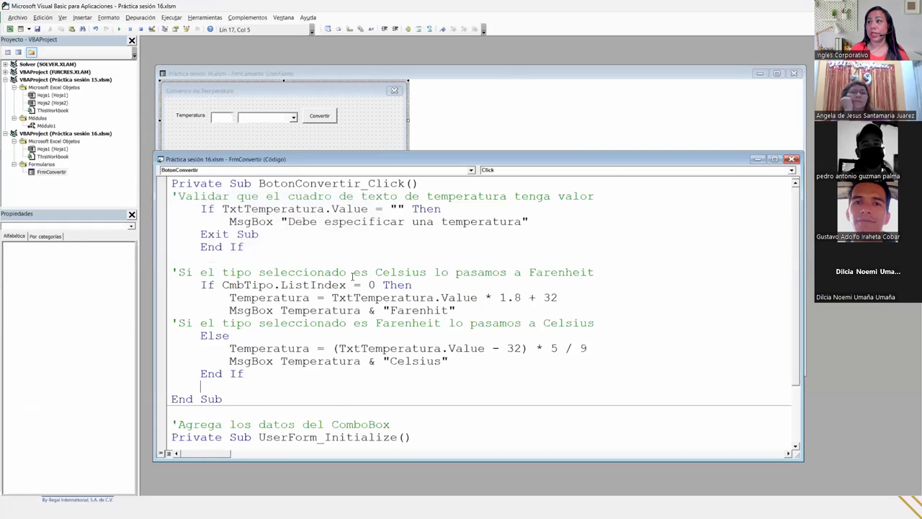
{"action": "left_click", "coordinate": [391, 310]}
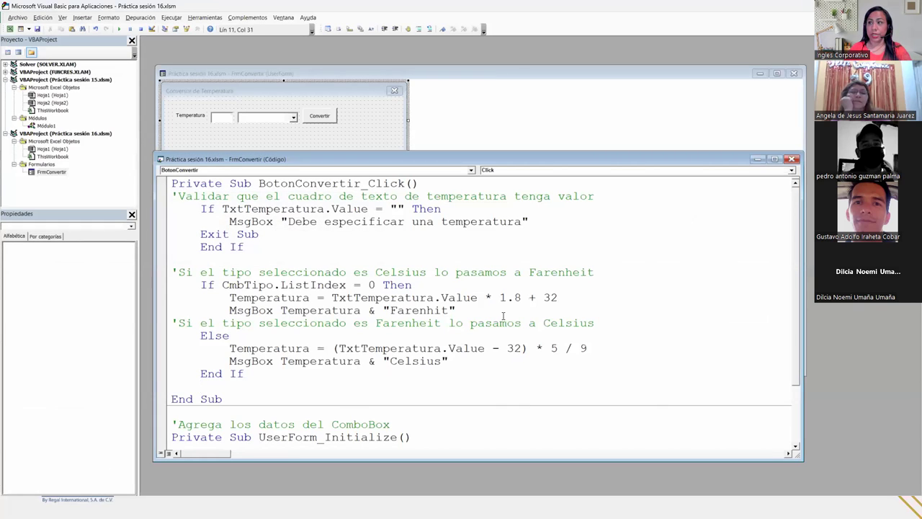
{"action": "left_click", "coordinate": [389, 361]}
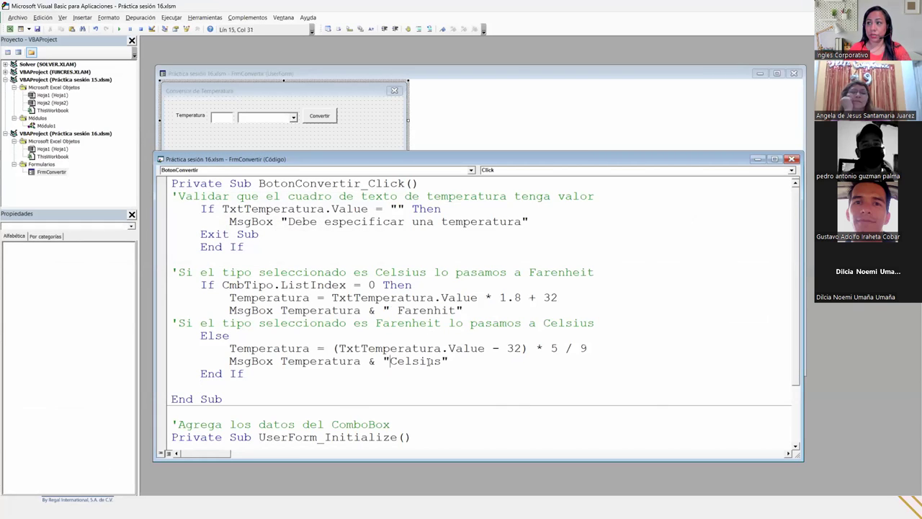
{"action": "left_click", "coordinate": [414, 388]}
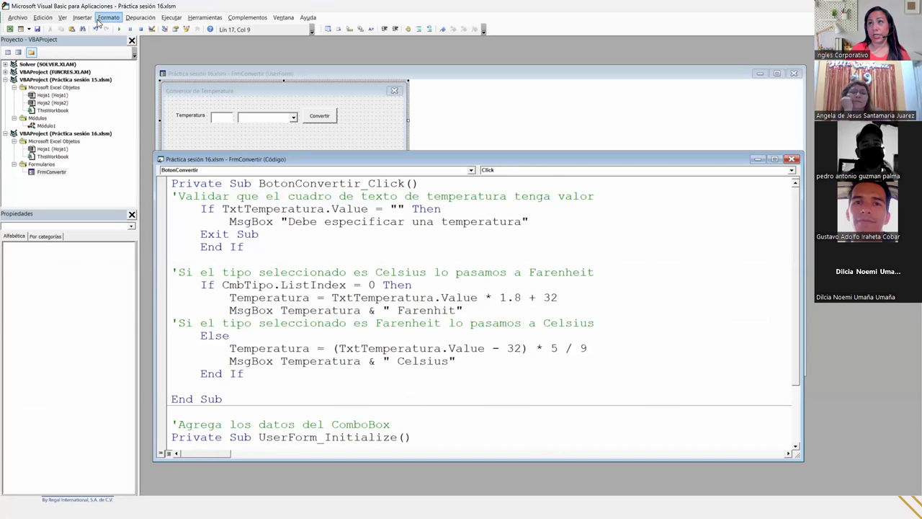
- Run the form and convert 50 Celsius, confirming the message reads 122 Farenhit
{"action": "left_click", "coordinate": [119, 29]}
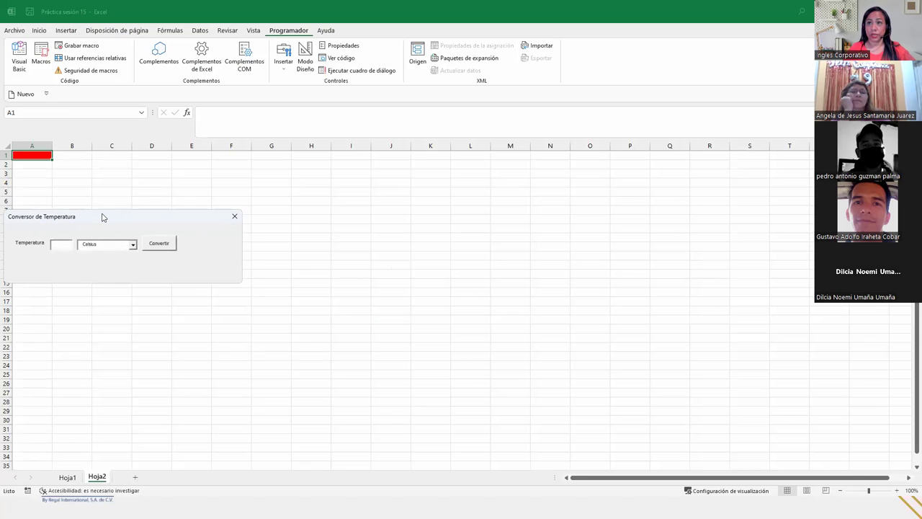
{"action": "left_click_drag", "start_coordinate": [102, 217], "coordinate": [232, 218]}
{"action": "type", "text": "50"}
{"action": "left_click", "coordinate": [279, 247]}
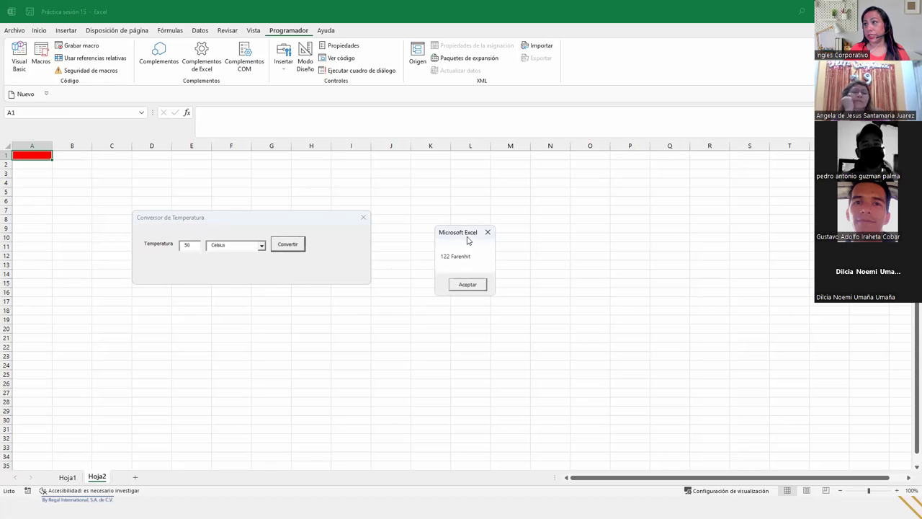
{"action": "left_click_drag", "start_coordinate": [465, 235], "coordinate": [260, 248]}
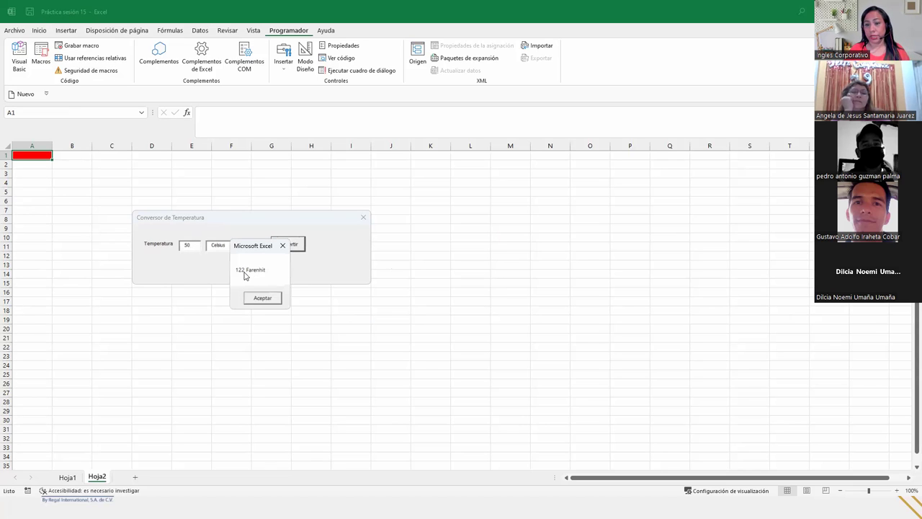
{"action": "left_click", "coordinate": [282, 245]}
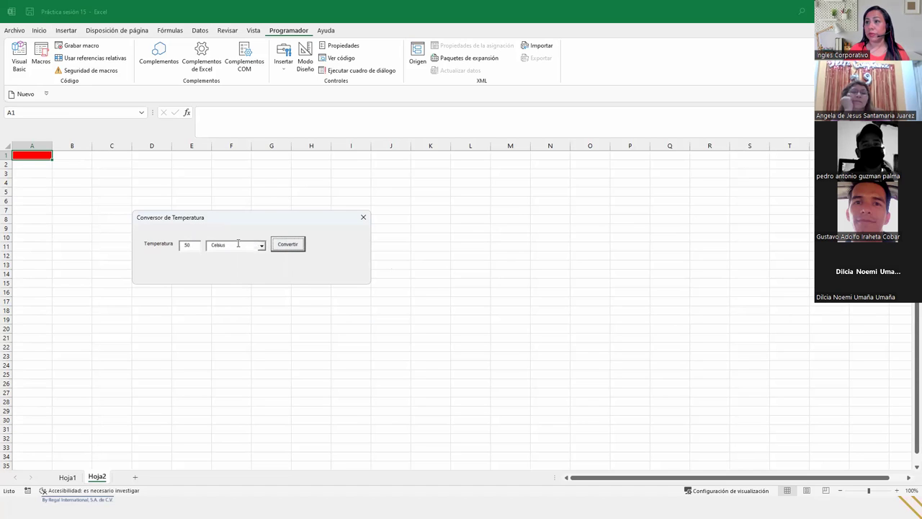
- Convert 100 Farenheit to 37.7777777777778 Celsius, then close the converter form
{"action": "double_click", "coordinate": [199, 243]}
{"action": "type", "text": "100"}
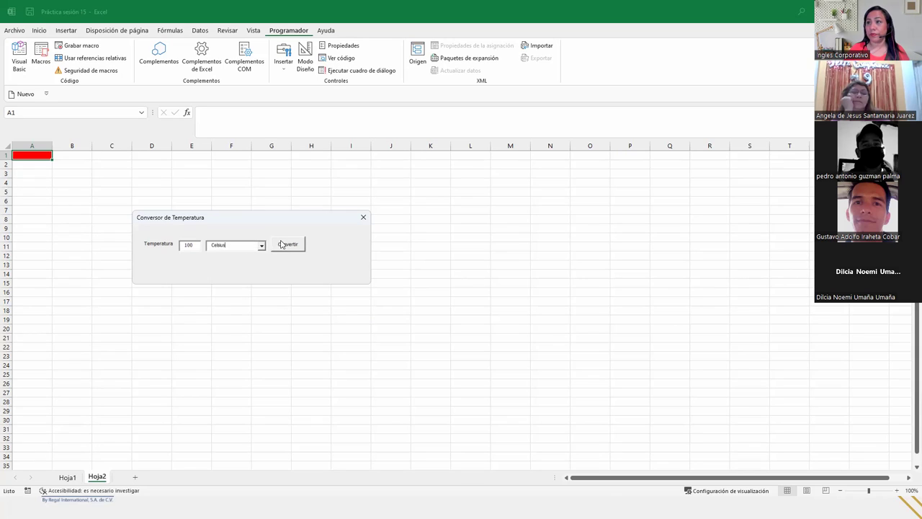
{"action": "left_click", "coordinate": [261, 246]}
{"action": "left_click", "coordinate": [245, 260]}
{"action": "left_click", "coordinate": [291, 247]}
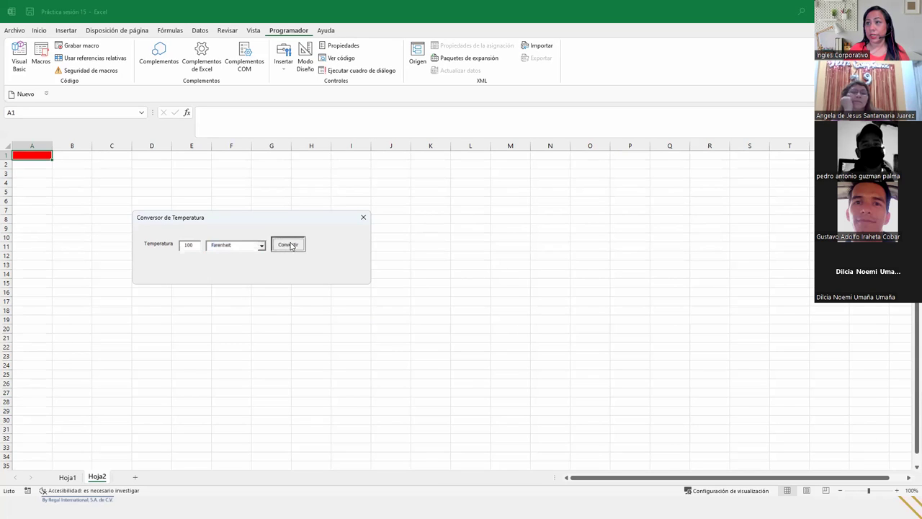
{"action": "left_click_drag", "start_coordinate": [462, 242], "coordinate": [219, 251]}
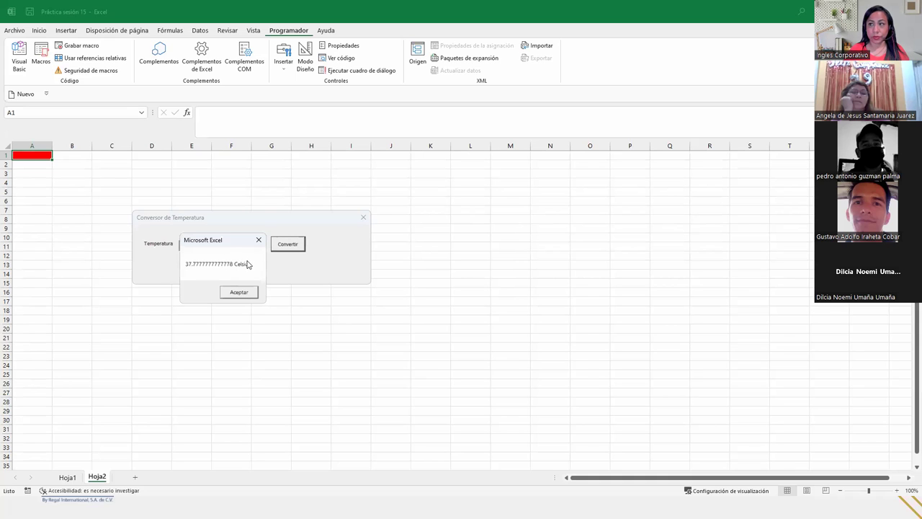
{"action": "left_click", "coordinate": [259, 240]}
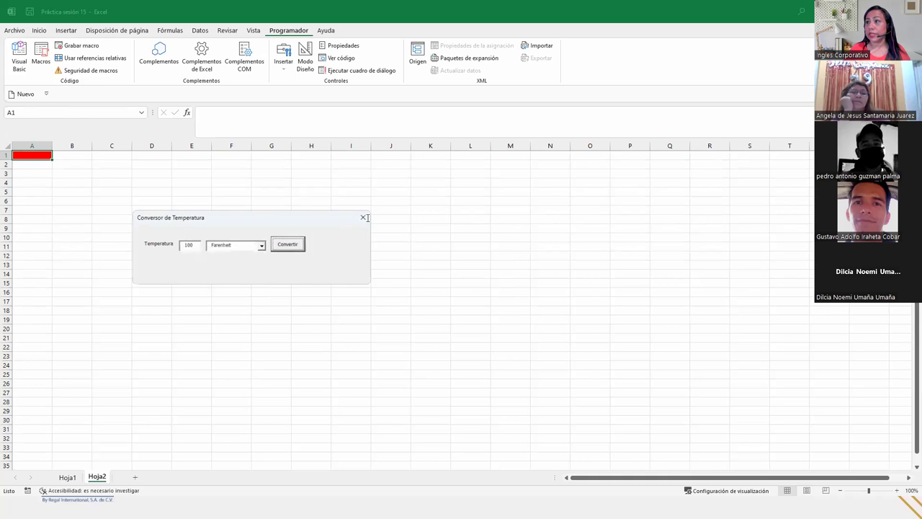
{"action": "left_click", "coordinate": [363, 218]}
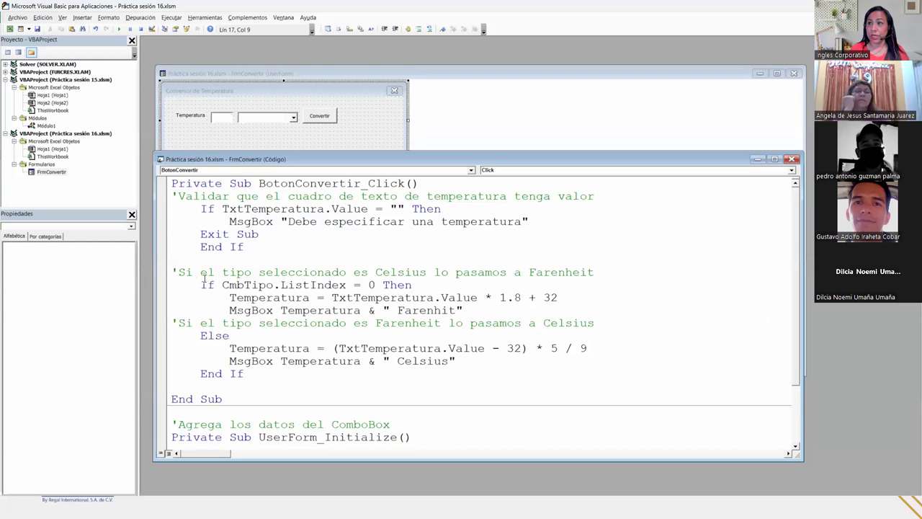
- Review the Celsius check and insert a blank line after the Farenhit MsgBox line
{"action": "left_click_drag", "start_coordinate": [201, 284], "coordinate": [445, 282]}
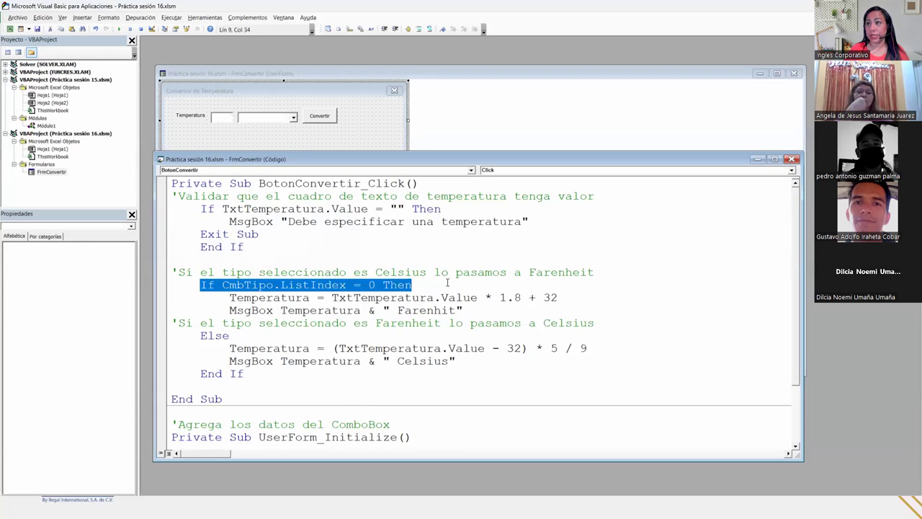
{"action": "left_click", "coordinate": [209, 285]}
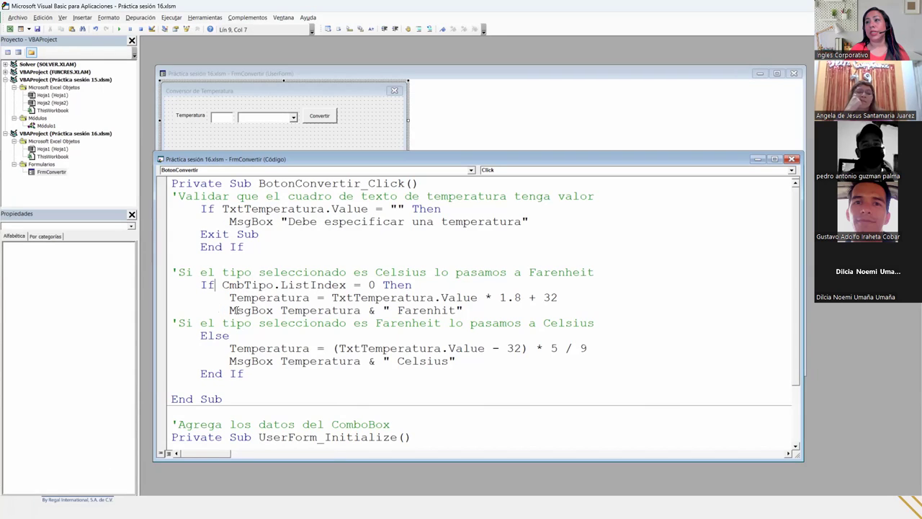
{"action": "left_click_drag", "start_coordinate": [227, 310], "coordinate": [499, 309]}
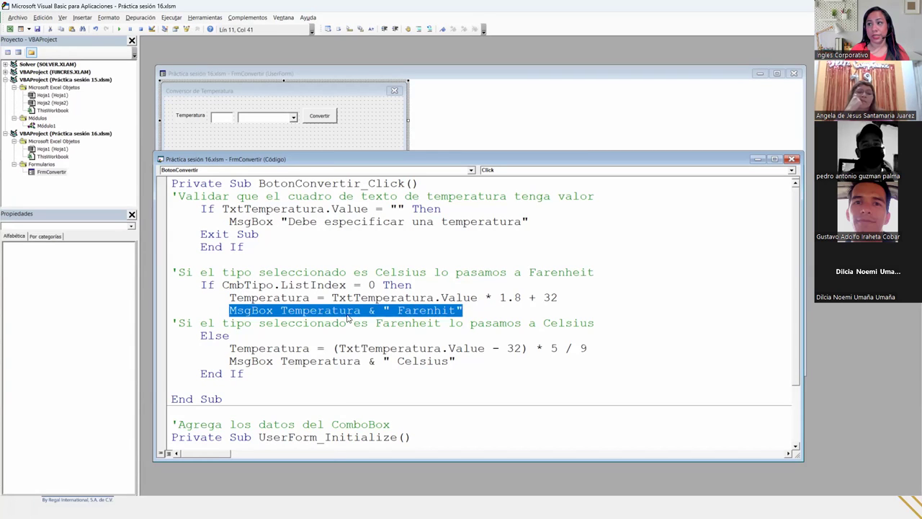
{"action": "left_click", "coordinate": [341, 312]}
{"action": "double_click", "coordinate": [251, 298]}
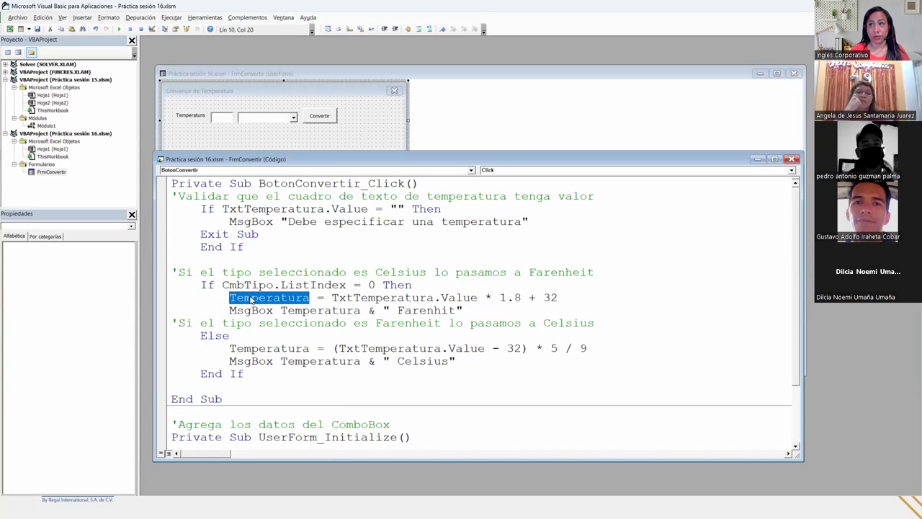
{"action": "left_click", "coordinate": [424, 310]}
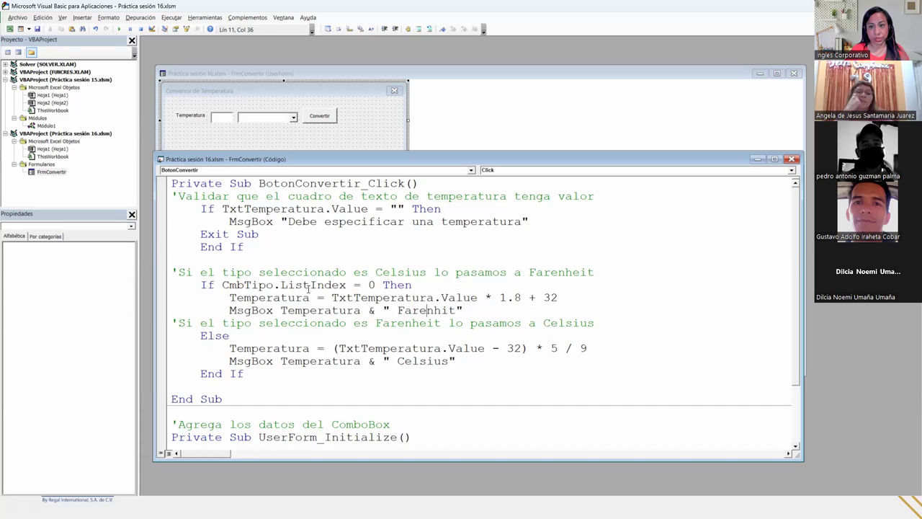
{"action": "left_click", "coordinate": [467, 310]}
{"action": "key", "text": "Return"}
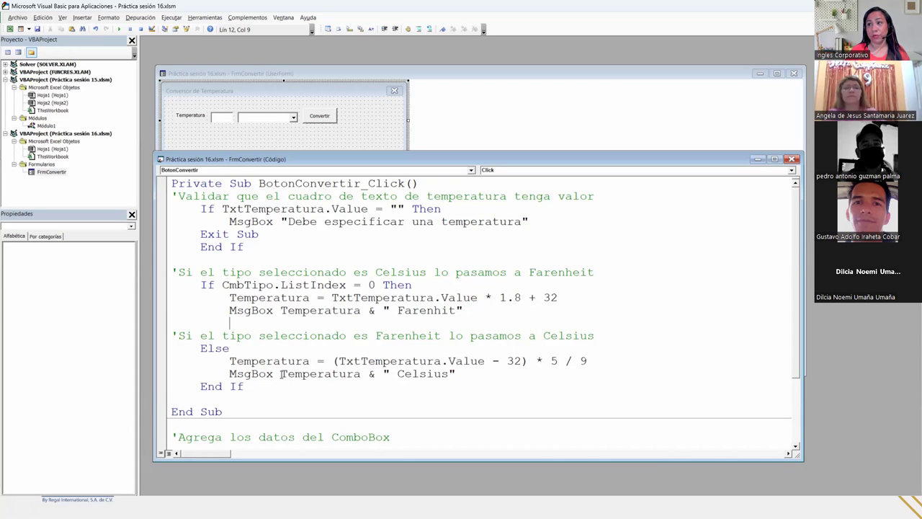
- Review the Celsius message line, then run the temperature converter form
{"action": "left_click_drag", "start_coordinate": [230, 374], "coordinate": [456, 373]}
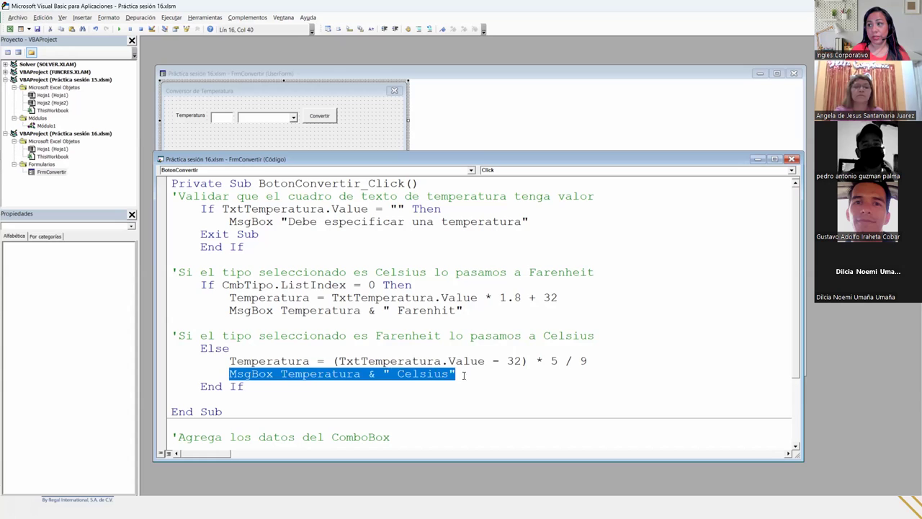
{"action": "double_click", "coordinate": [311, 374]}
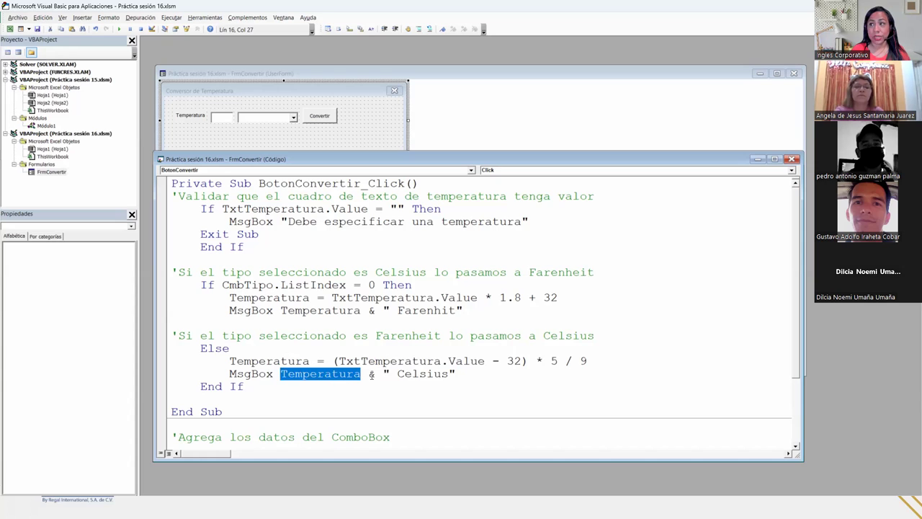
{"action": "left_click_drag", "start_coordinate": [455, 374], "coordinate": [387, 374]}
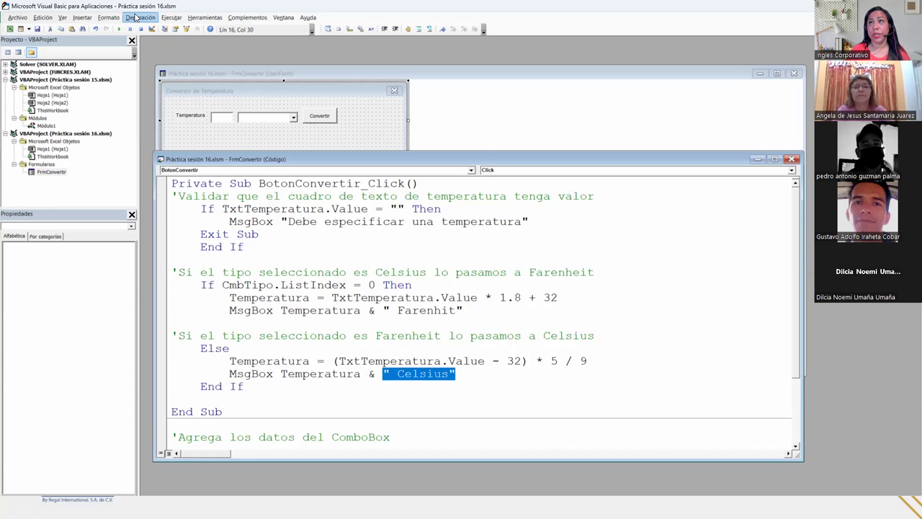
{"action": "left_click", "coordinate": [119, 29]}
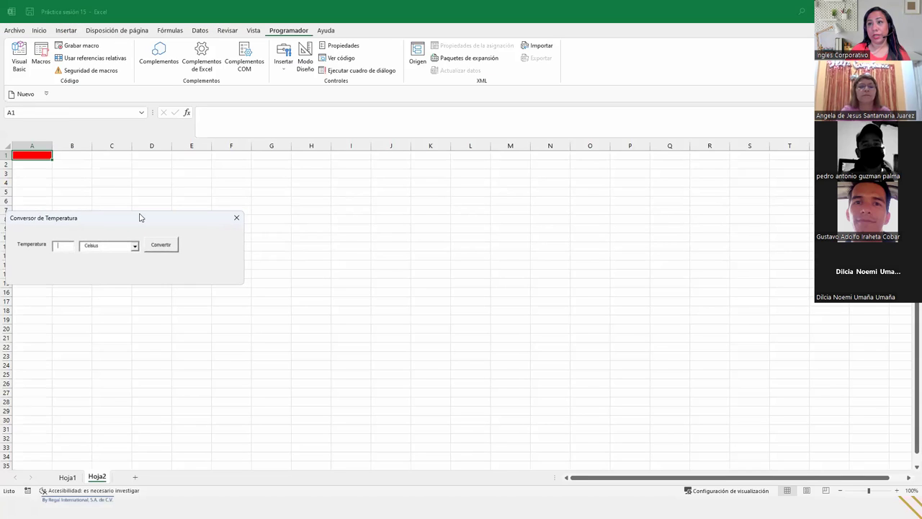
- Convert 95 Farenheit and confirm the result is 35 Celsius
{"action": "left_click_drag", "start_coordinate": [138, 215], "coordinate": [239, 207]}
{"action": "type", "text": "96"}
{"action": "key", "text": "BackSpace"}
{"action": "type", "text": "5"}
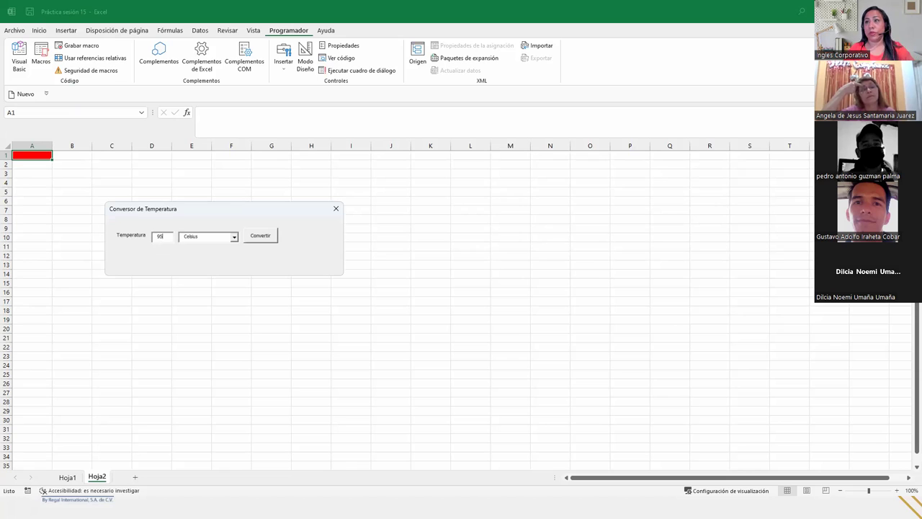
{"action": "left_click", "coordinate": [234, 237]}
{"action": "left_click", "coordinate": [203, 256]}
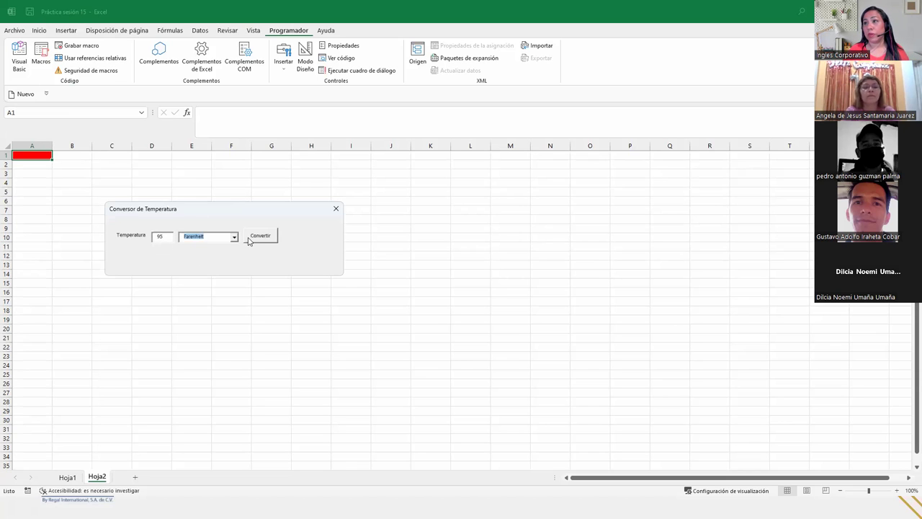
{"action": "left_click", "coordinate": [258, 236]}
{"action": "left_click_drag", "start_coordinate": [442, 234], "coordinate": [436, 234]}
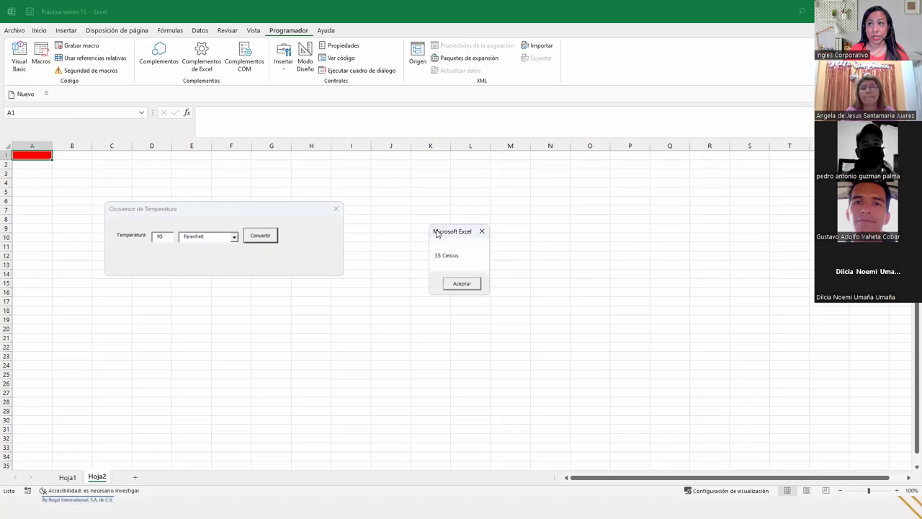
{"action": "left_click_drag", "start_coordinate": [436, 234], "coordinate": [170, 251]}
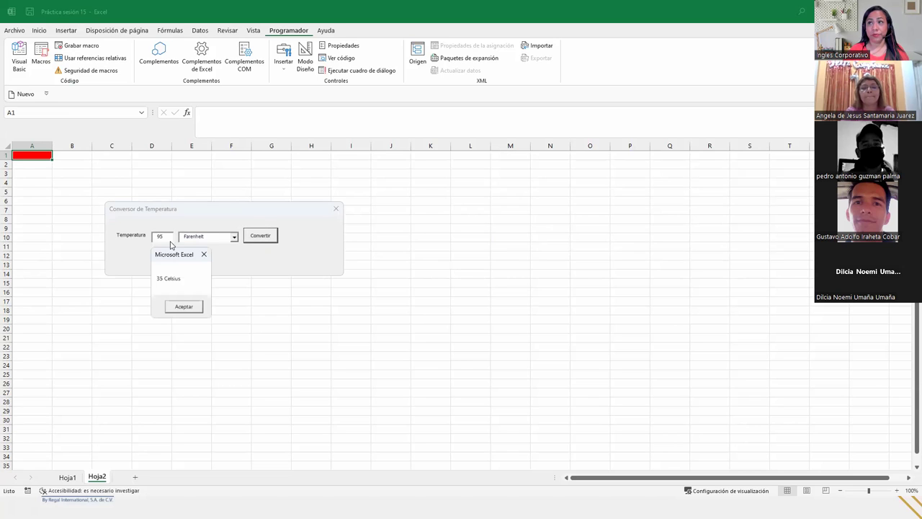
{"action": "left_click", "coordinate": [189, 311]}
- Close the converter form, run it once more from the form design, and close it
{"action": "left_click", "coordinate": [335, 208]}
{"action": "left_click", "coordinate": [479, 416]}
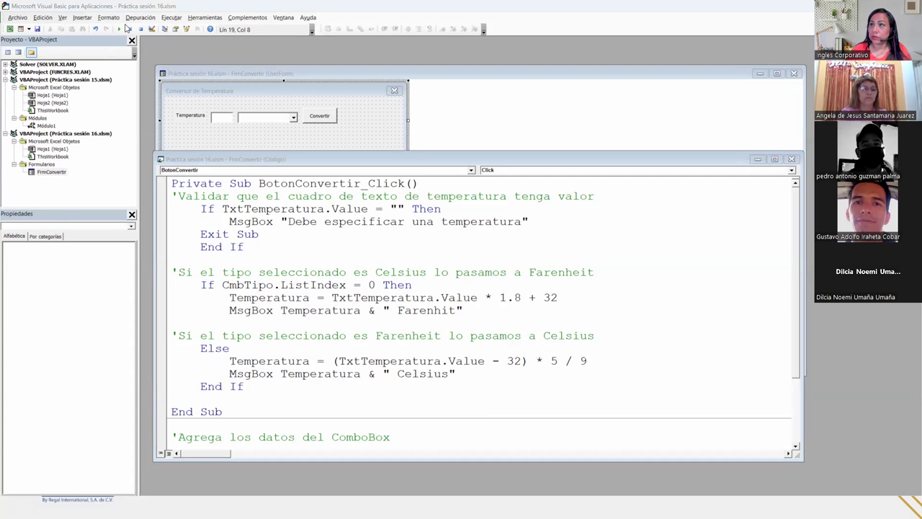
{"action": "left_click", "coordinate": [193, 85]}
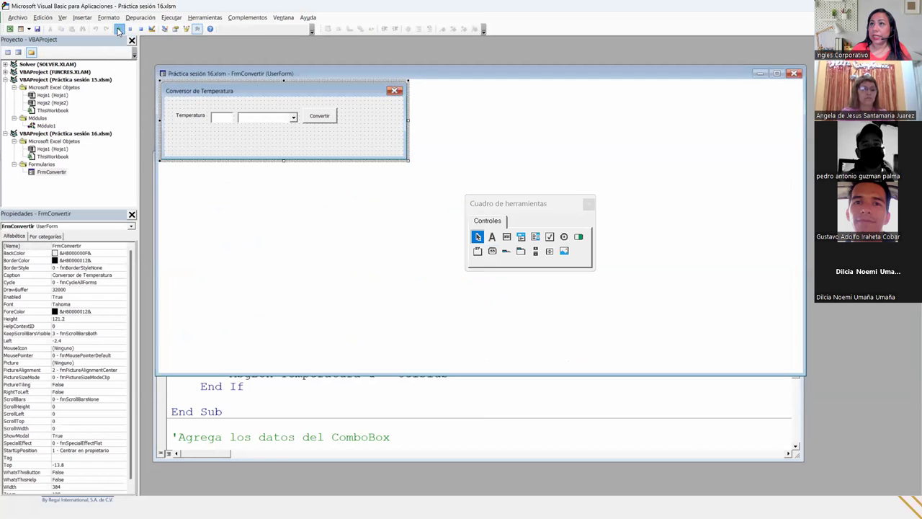
{"action": "left_click", "coordinate": [119, 29]}
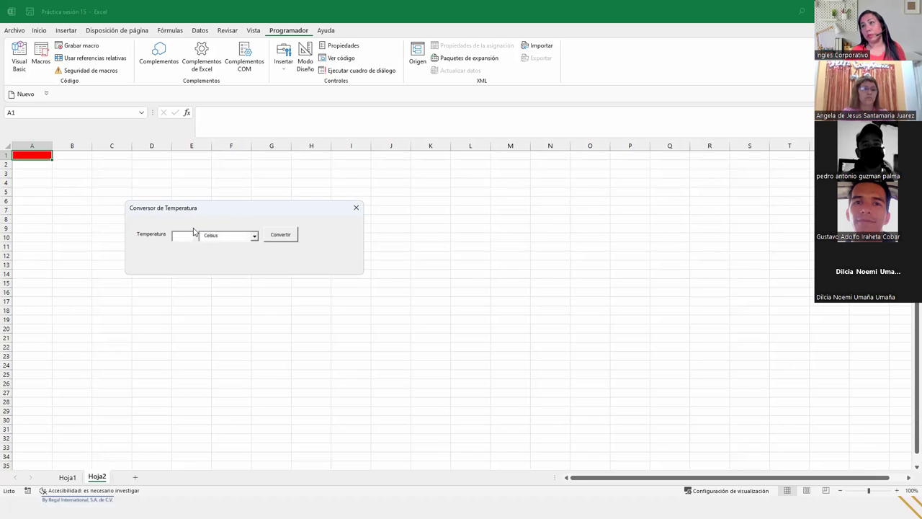
{"action": "left_click", "coordinate": [356, 209]}
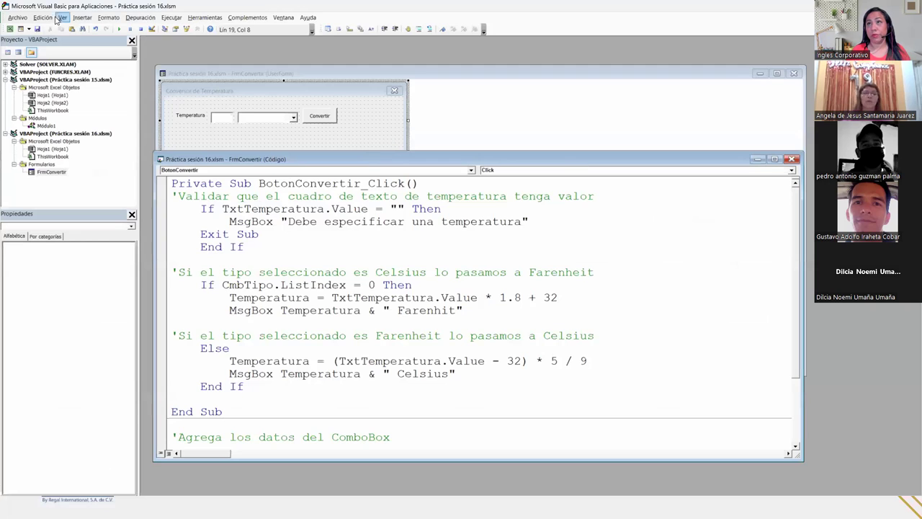
- Return to Excel and run the MensajeTitulo macro from the Macros list, dismissing its message
{"action": "left_click", "coordinate": [38, 29]}
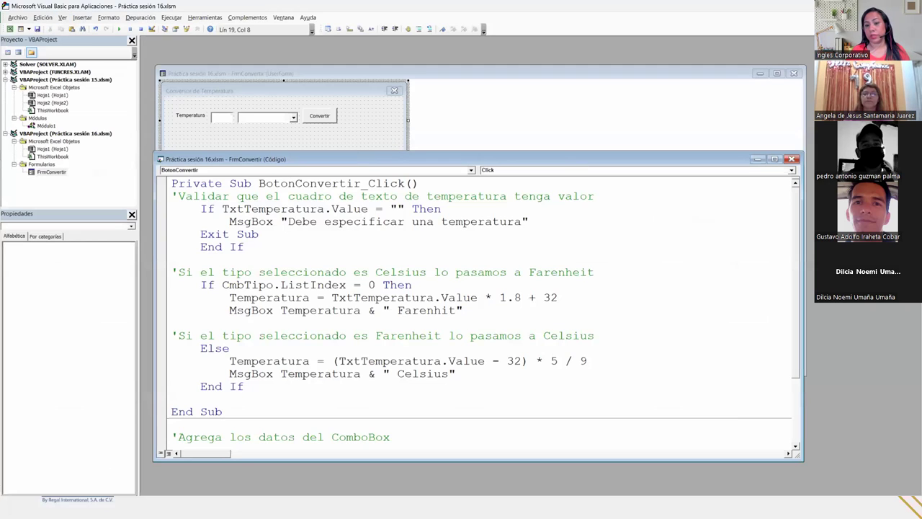
{"action": "left_click", "coordinate": [413, 463]}
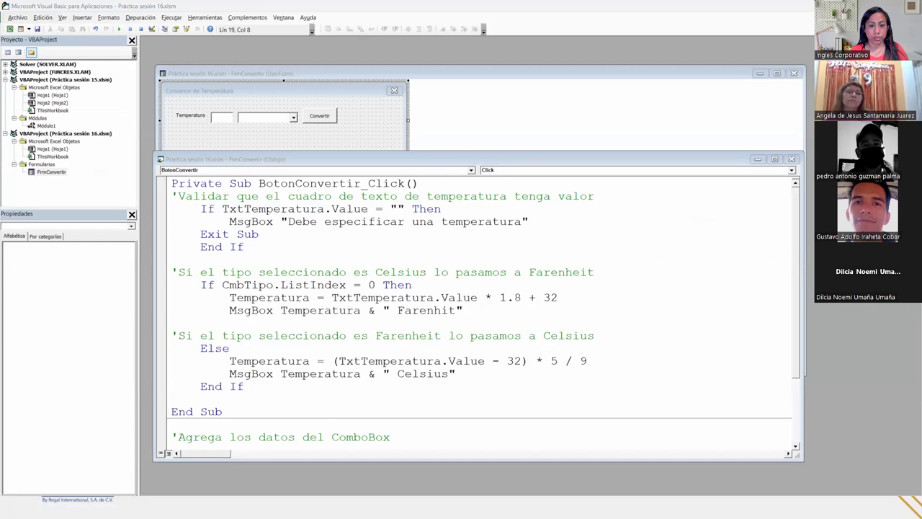
{"action": "key", "text": "alt+F11"}
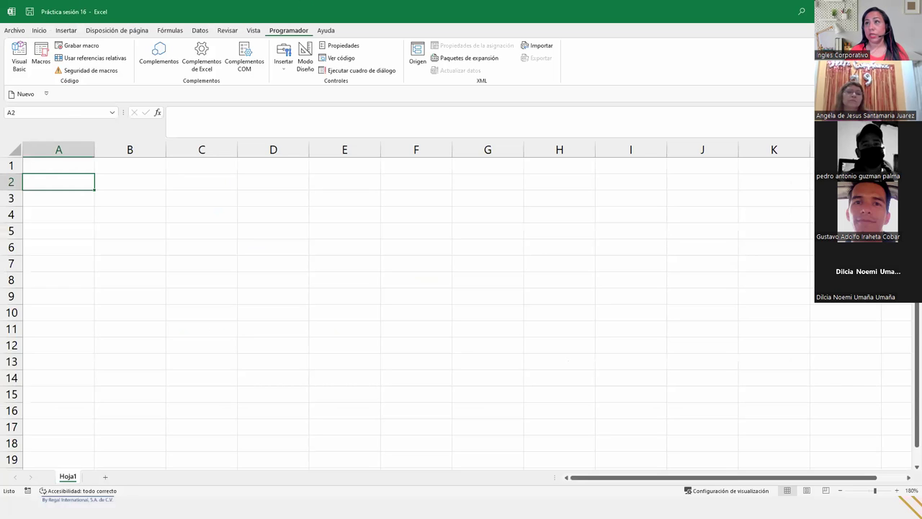
{"action": "left_click", "coordinate": [40, 63]}
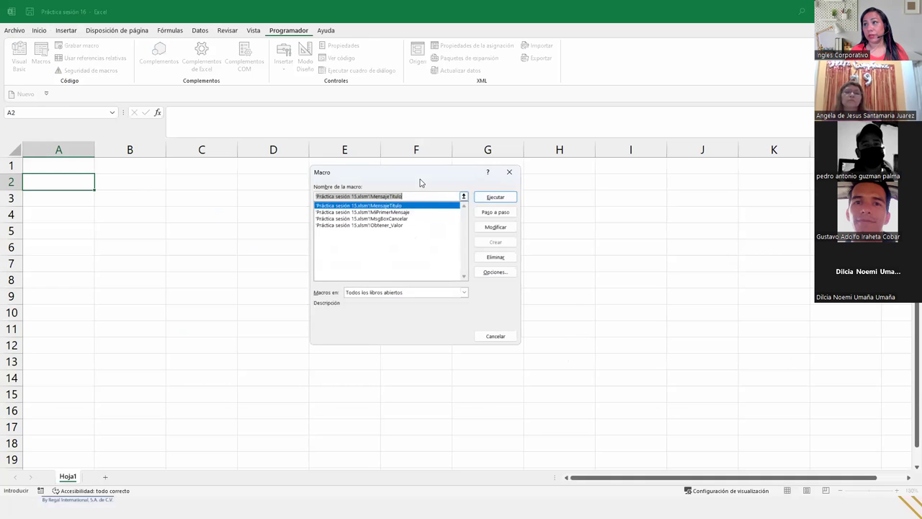
{"action": "left_click_drag", "start_coordinate": [421, 178], "coordinate": [357, 166]}
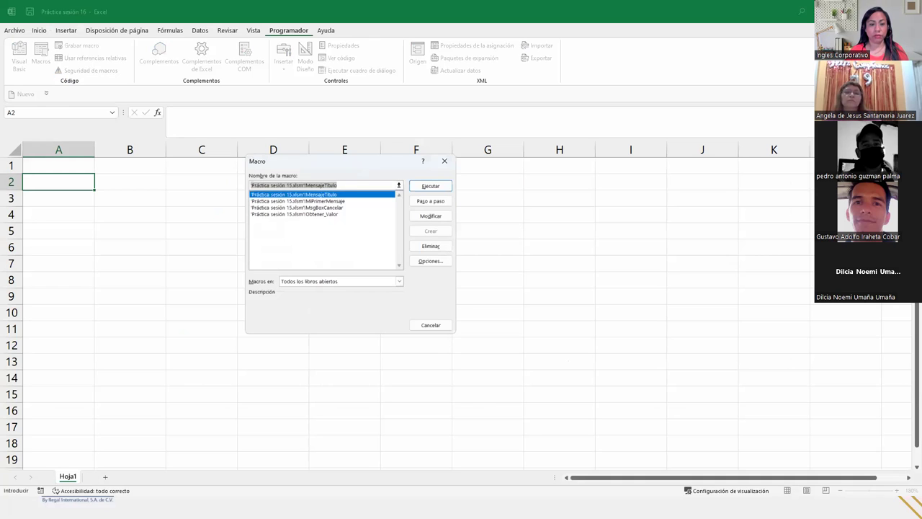
{"action": "key", "text": "Return"}
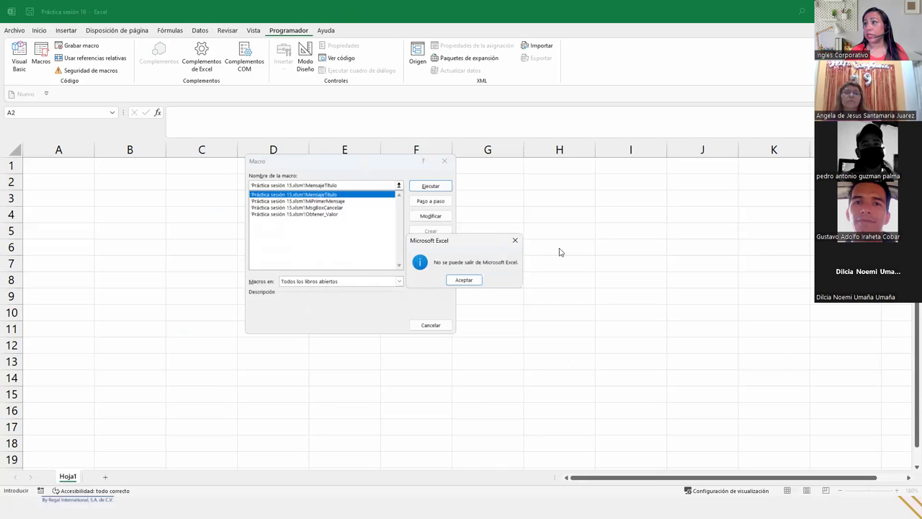
{"action": "left_click", "coordinate": [464, 280]}
{"action": "left_click", "coordinate": [445, 160]}
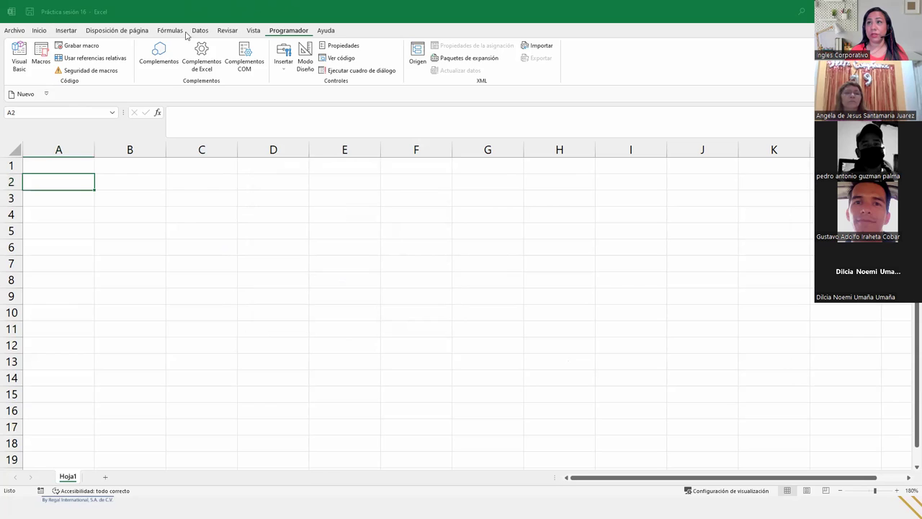
- Reopen and close the now-empty Macros list, then select cells C3 and C2
{"action": "left_click", "coordinate": [42, 62]}
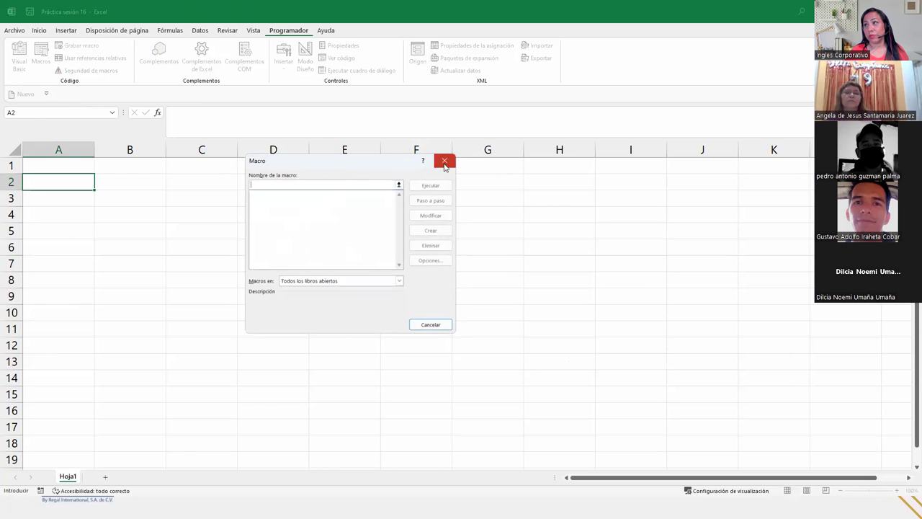
{"action": "left_click", "coordinate": [444, 159]}
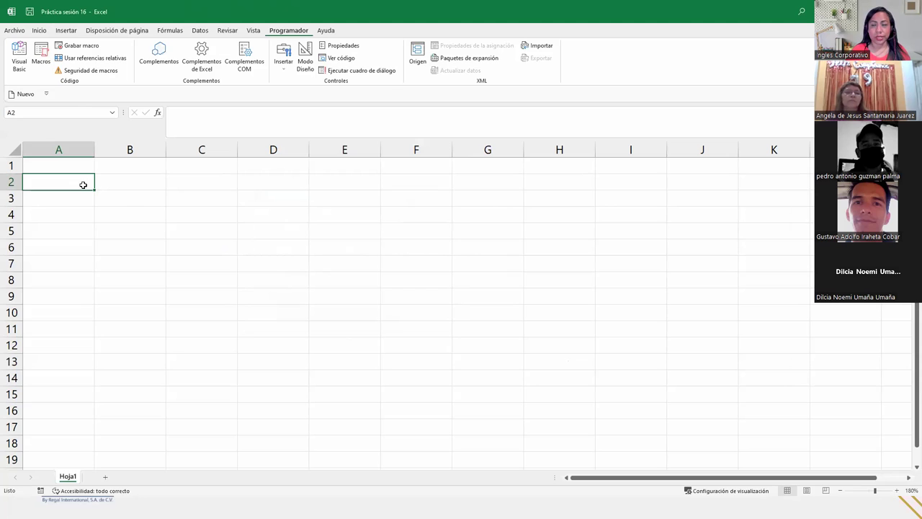
{"action": "left_click", "coordinate": [204, 198]}
{"action": "left_click", "coordinate": [190, 180]}
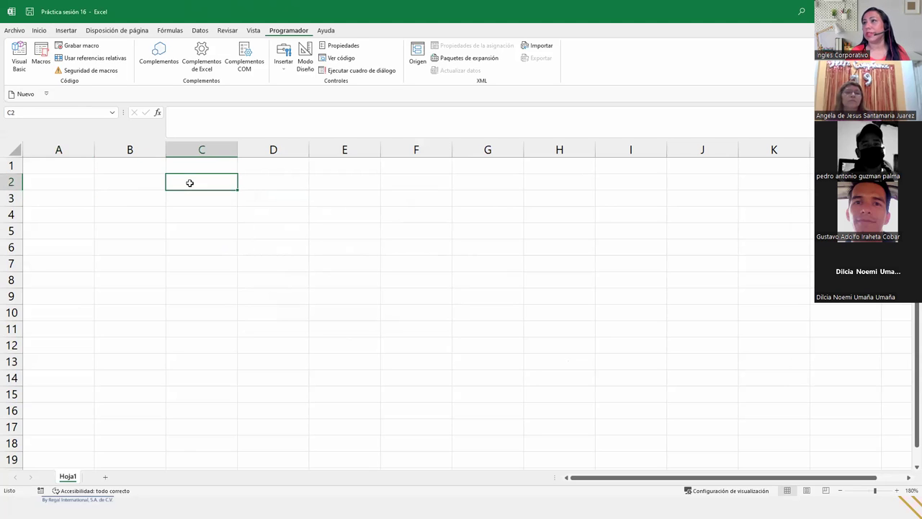
- Draw an ActiveX command button over D2:E3, enable macros, and double-click it for its Click procedure
{"action": "left_click", "coordinate": [286, 70]}
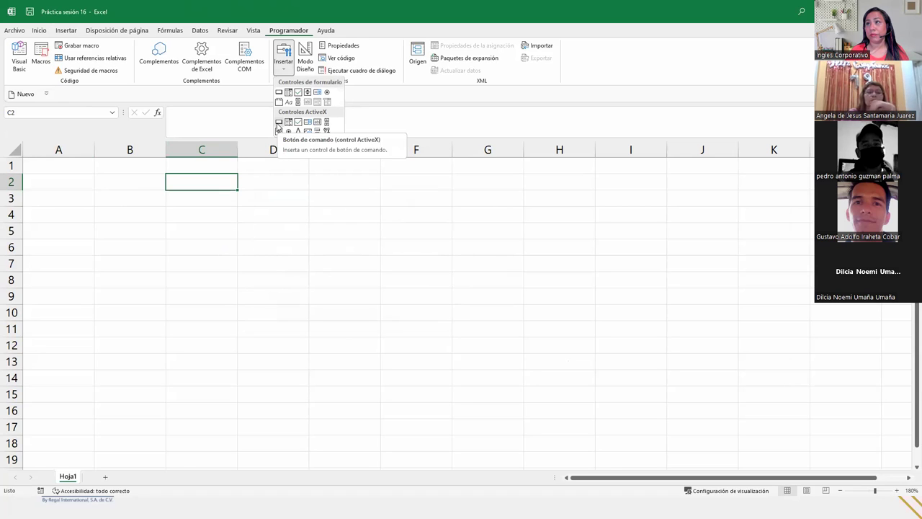
{"action": "left_click", "coordinate": [278, 123]}
{"action": "mouse_move", "coordinate": [250, 175]}
{"action": "left_mouse_down"}
{"action": "mouse_move", "coordinate": [335, 203]}
{"action": "mouse_move", "coordinate": [271, 185]}
{"action": "mouse_move", "coordinate": [280, 182]}
{"action": "left_mouse_up"}
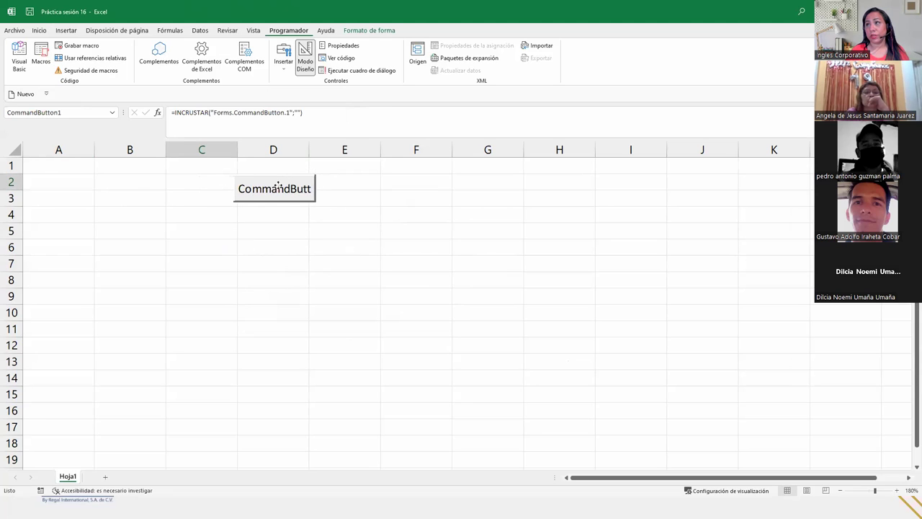
{"action": "left_click_drag", "start_coordinate": [280, 183], "coordinate": [281, 184]}
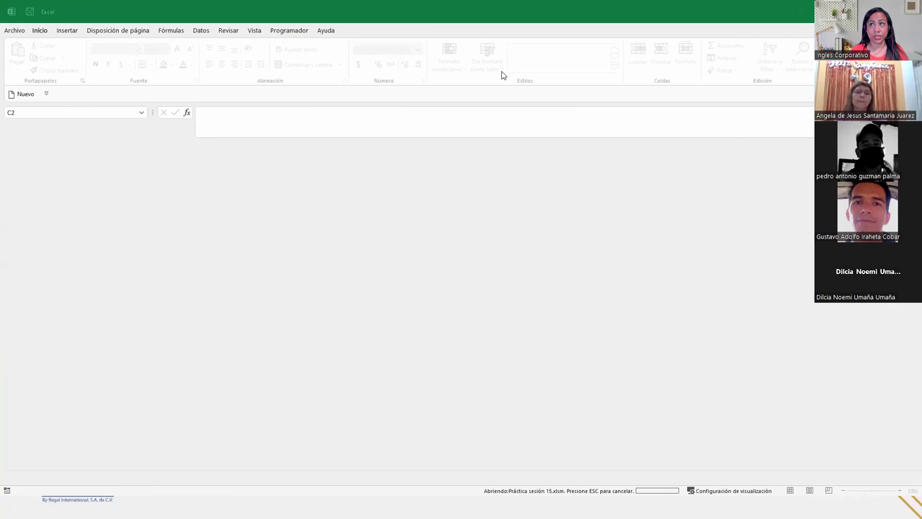
{"action": "left_click", "coordinate": [464, 309]}
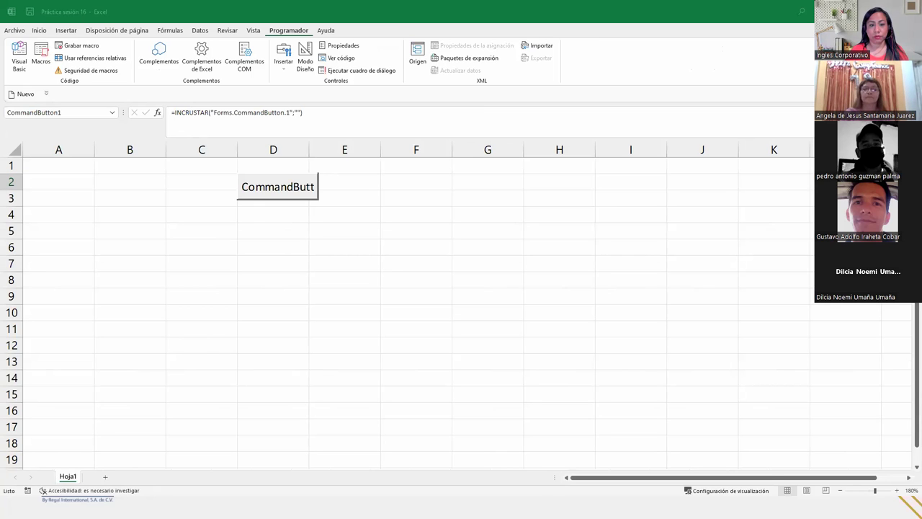
{"action": "double_click", "coordinate": [278, 186]}
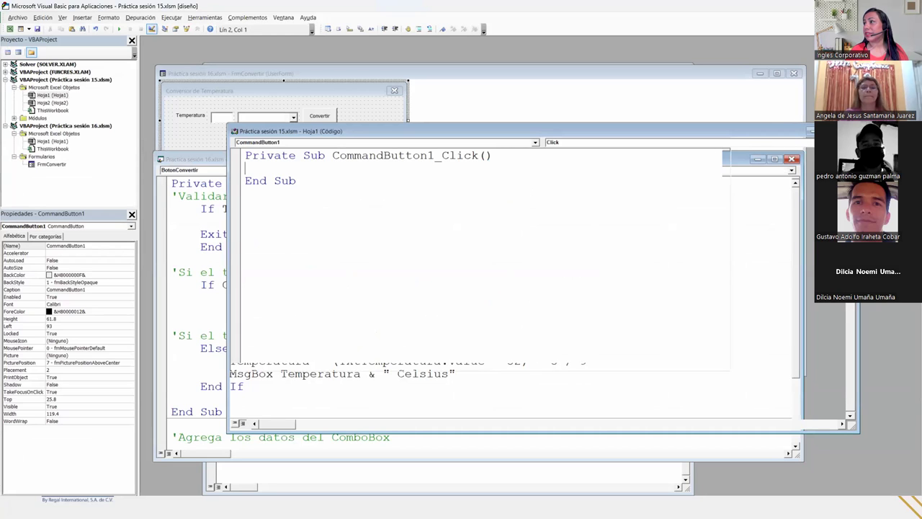
- Close the new button code, then recreate the button's Click procedure from the Excel sheet
{"action": "left_click", "coordinate": [808, 132]}
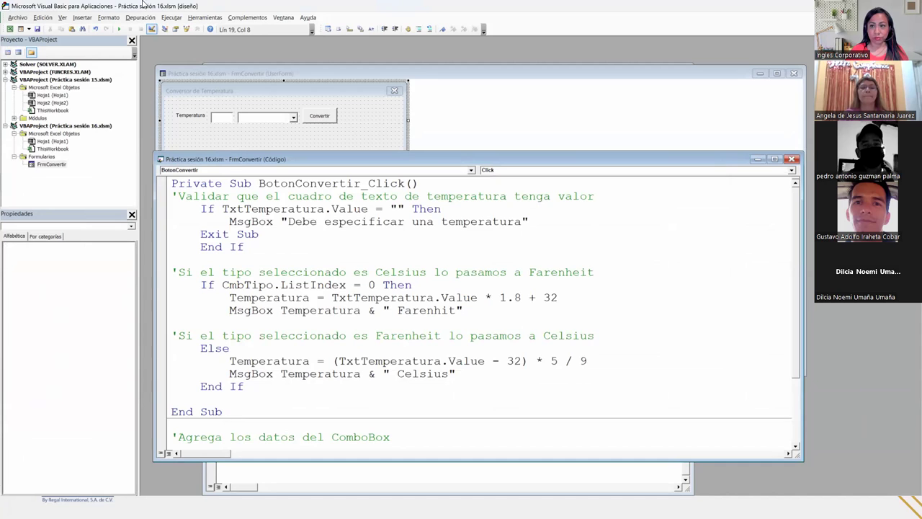
{"action": "key", "text": "ctrl+F6"}
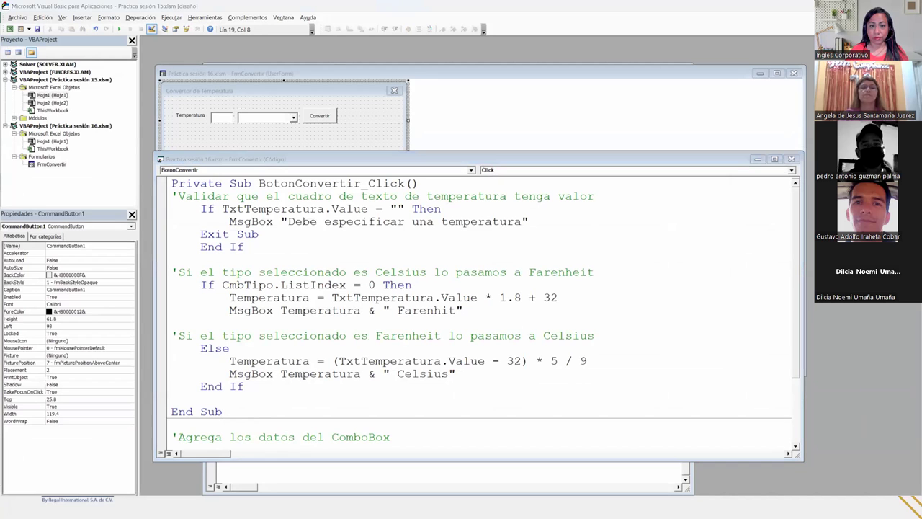
{"action": "key", "text": "alt+F11"}
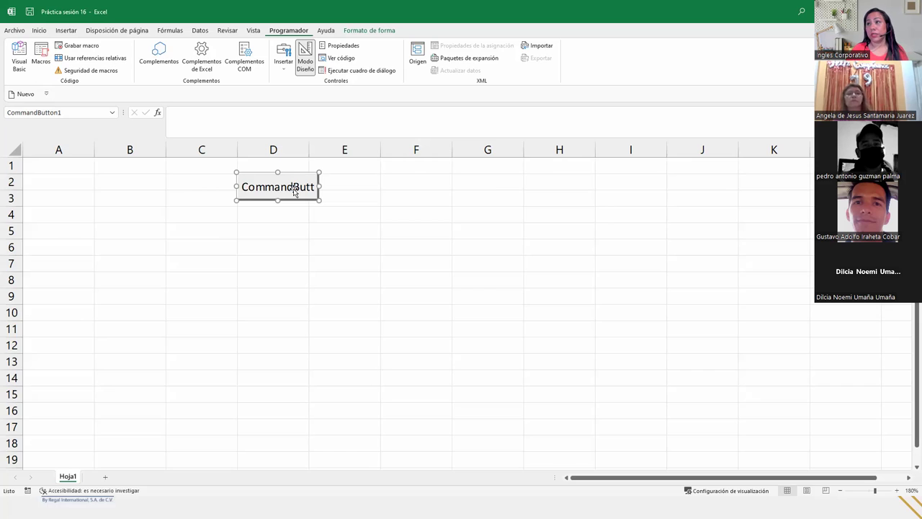
{"action": "double_click", "coordinate": [294, 193]}
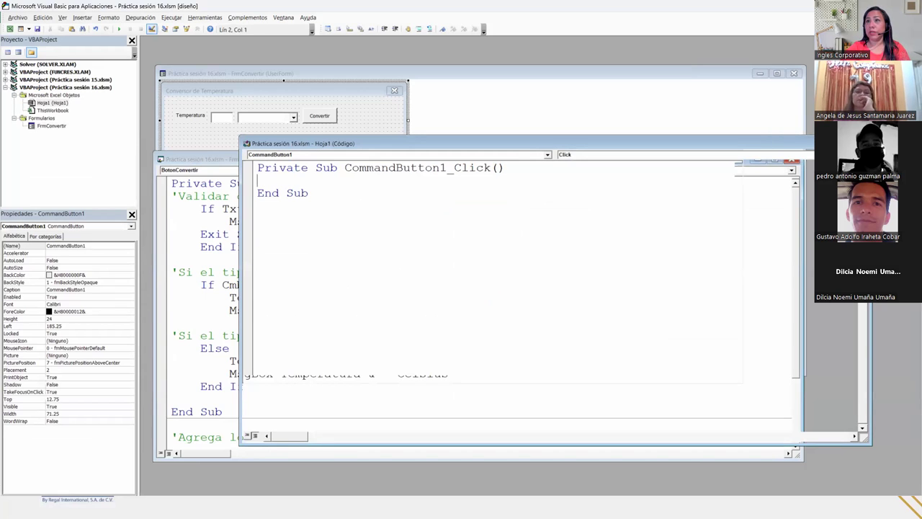
- Enter FrmConvertir.Show with code completion and save the workbook
{"action": "key", "text": "ctrl+space"}
{"action": "type", "text": "frm"}
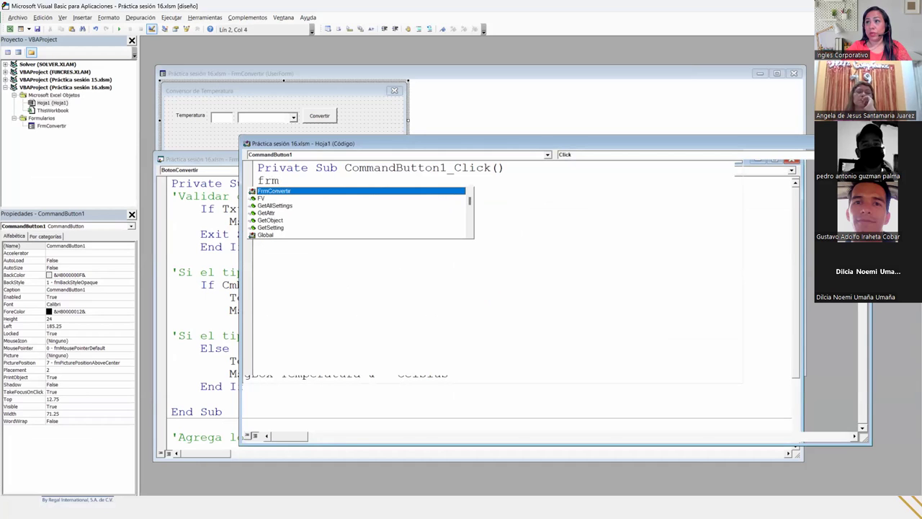
{"action": "type", "text": "."}
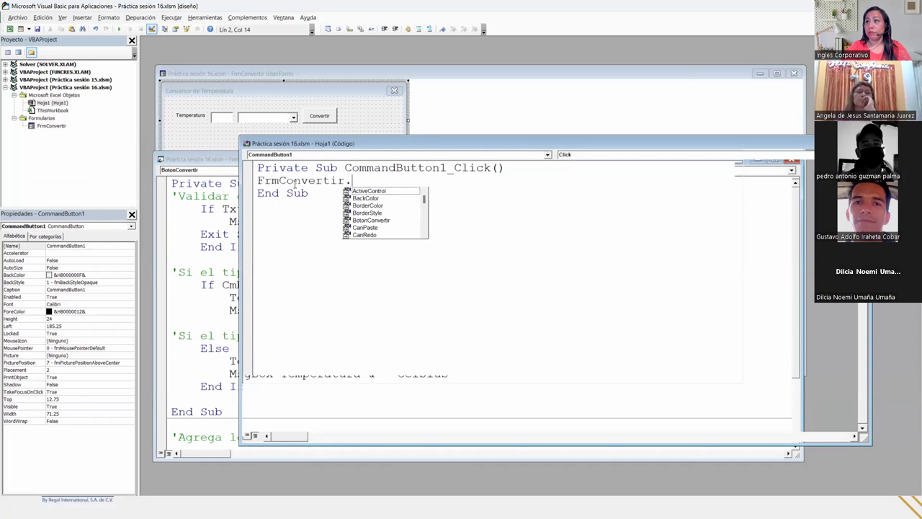
{"action": "type", "text": "show"}
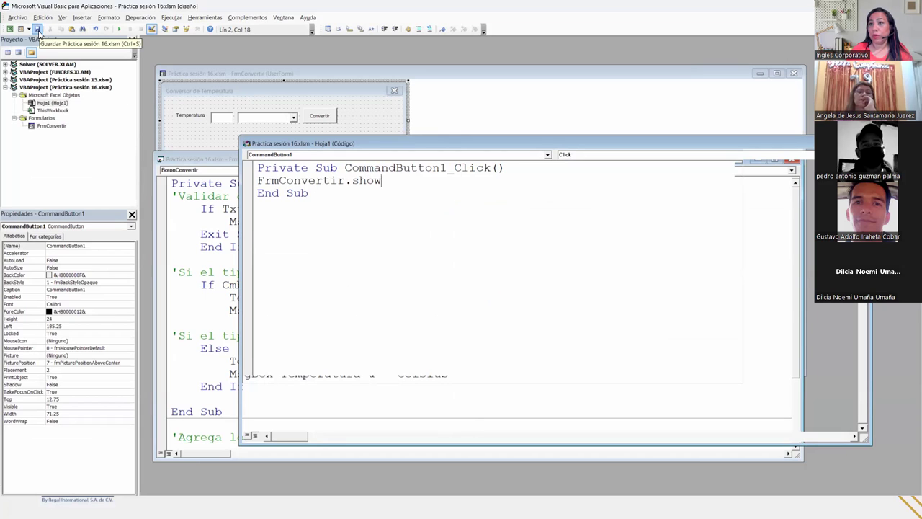
{"action": "left_click", "coordinate": [38, 30]}
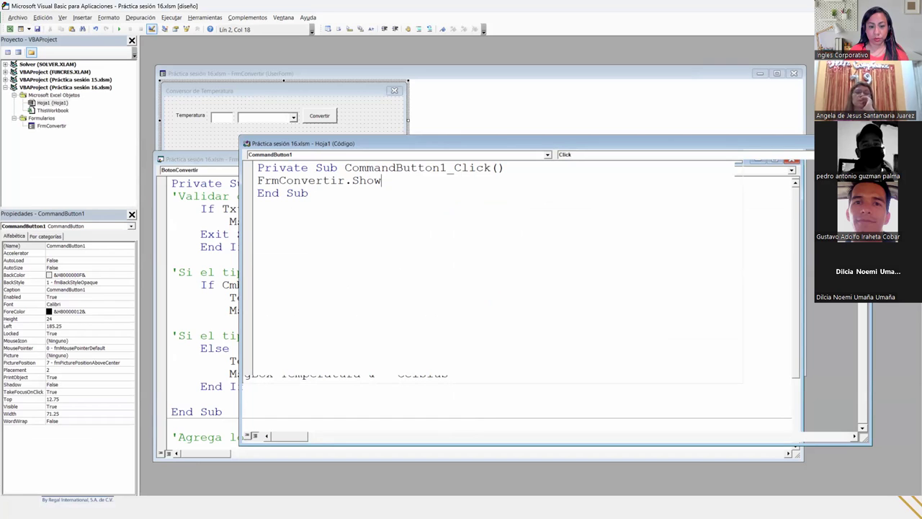
- Open and close the button's click code from the sheet, run with F5, and return to Excel
{"action": "key", "text": "alt+F11"}
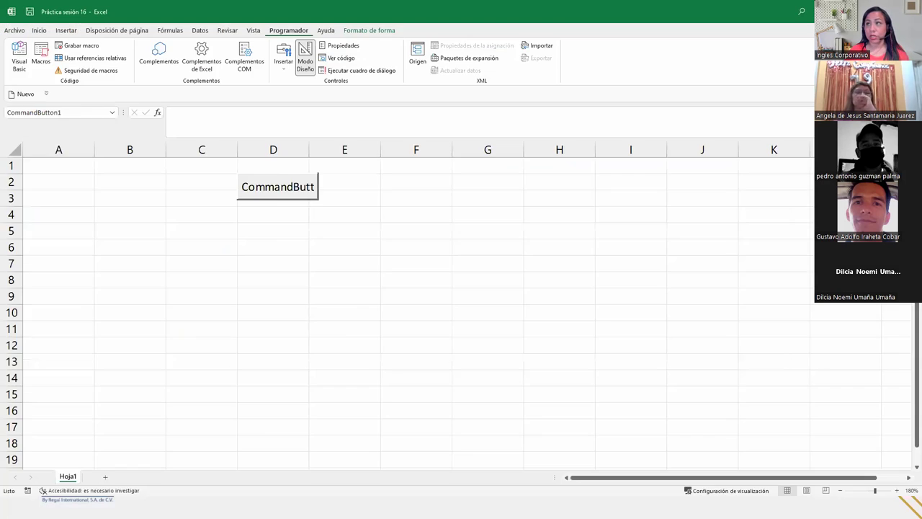
{"action": "left_click", "coordinate": [338, 265]}
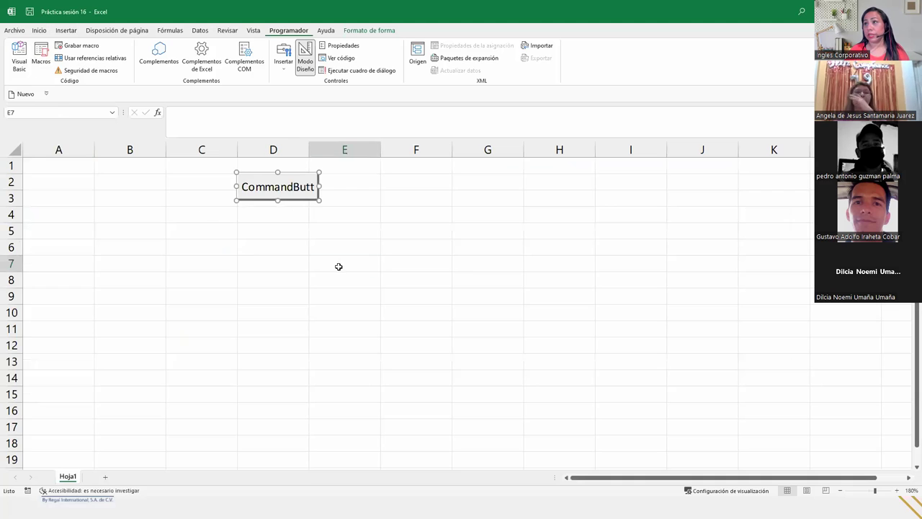
{"action": "left_click", "coordinate": [294, 189]}
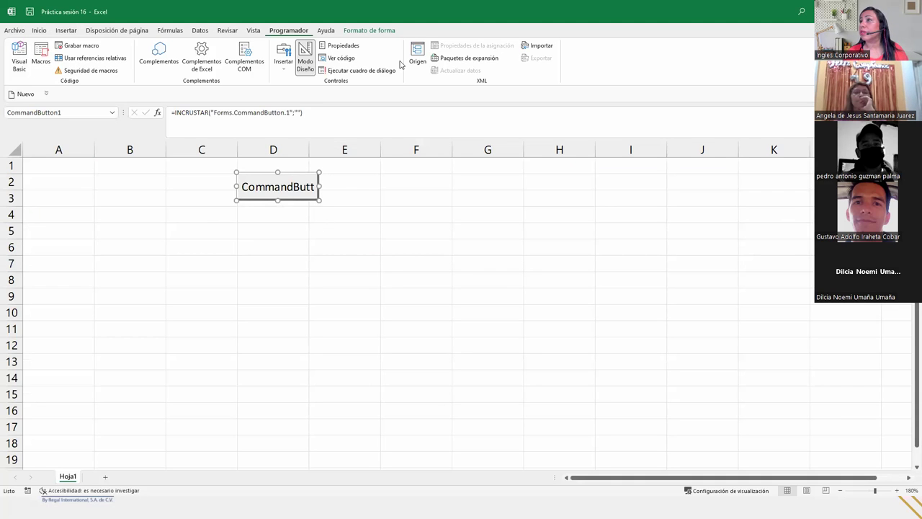
{"action": "double_click", "coordinate": [280, 189]}
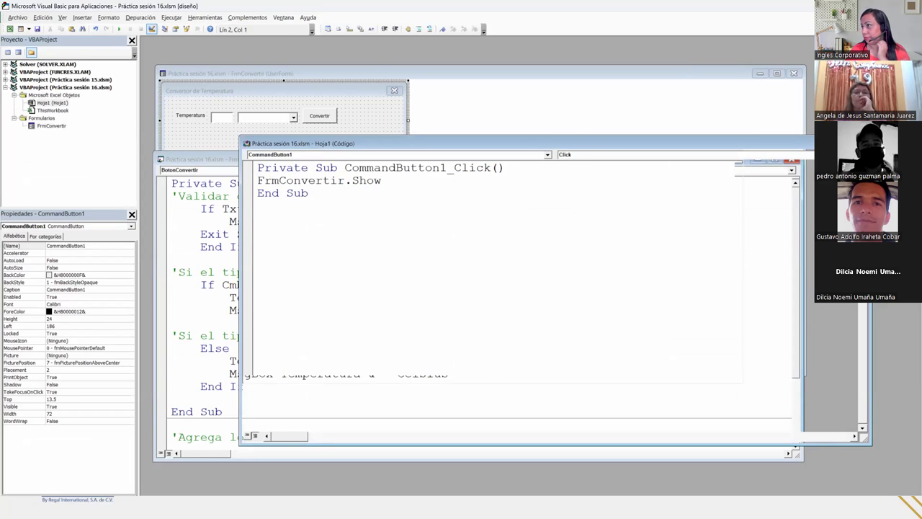
{"action": "key", "text": "ctrl+F4"}
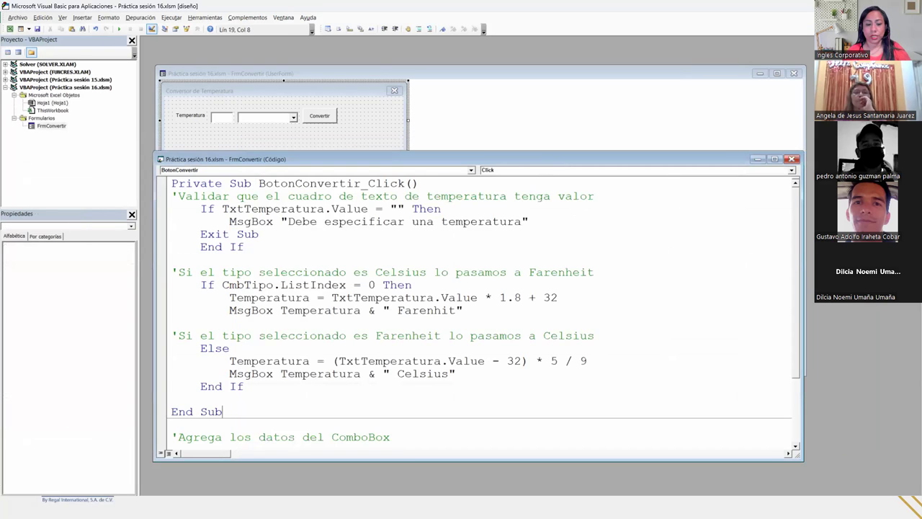
{"action": "key", "text": "F5"}
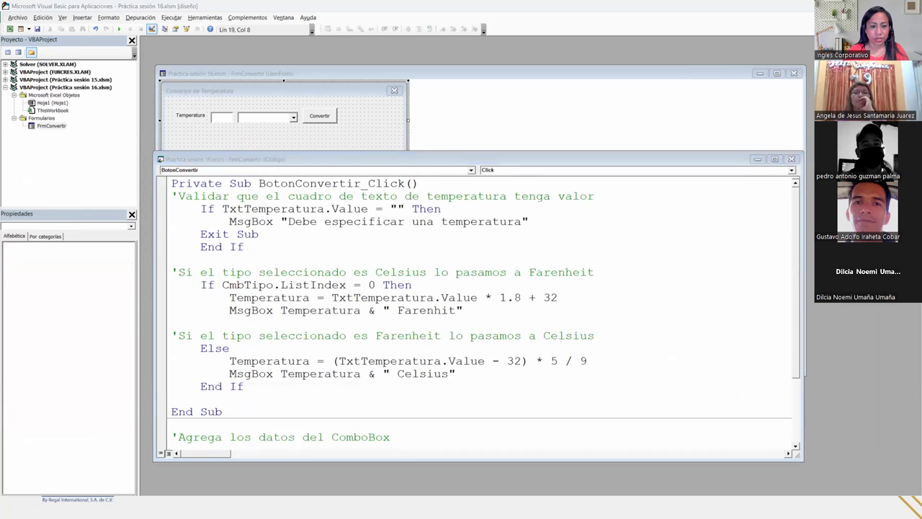
{"action": "key", "text": "alt+F11"}
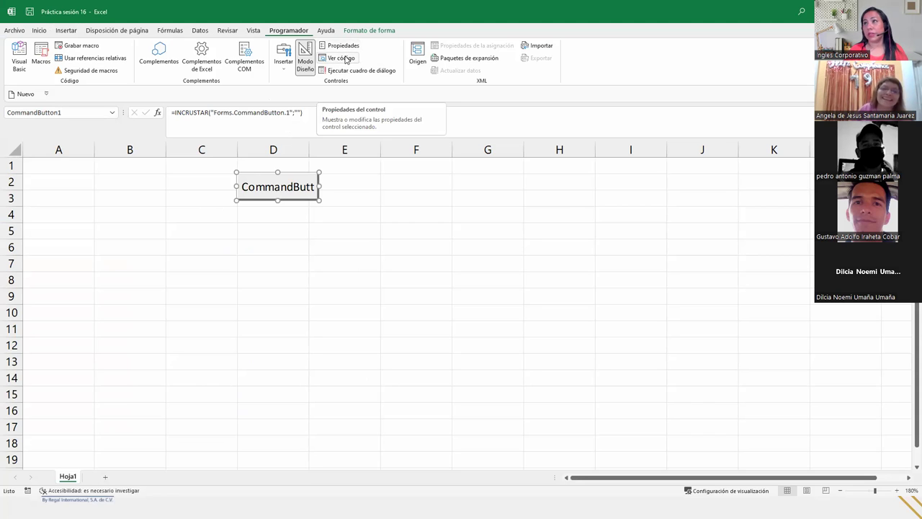
- Try editing the command button's caption via Modificar, leaving it as CommandButton1
{"action": "left_click", "coordinate": [344, 45]}
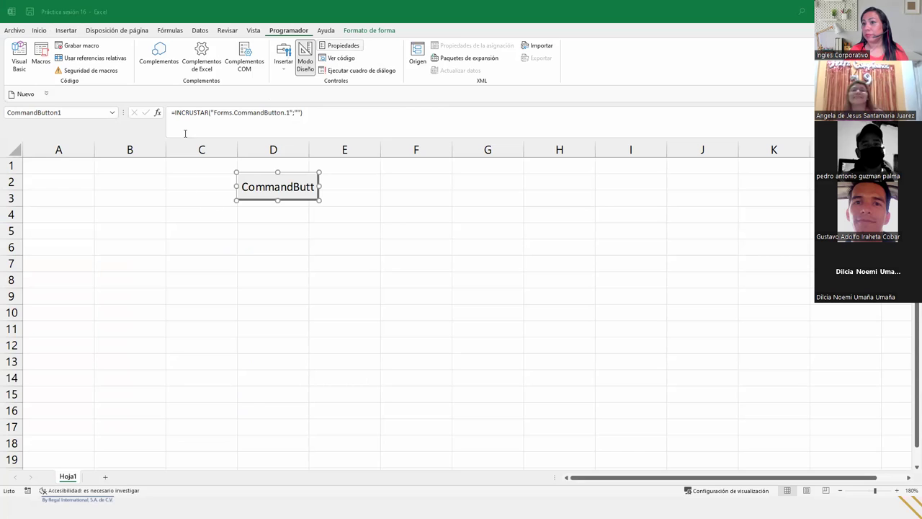
{"action": "right_click", "coordinate": [301, 189]}
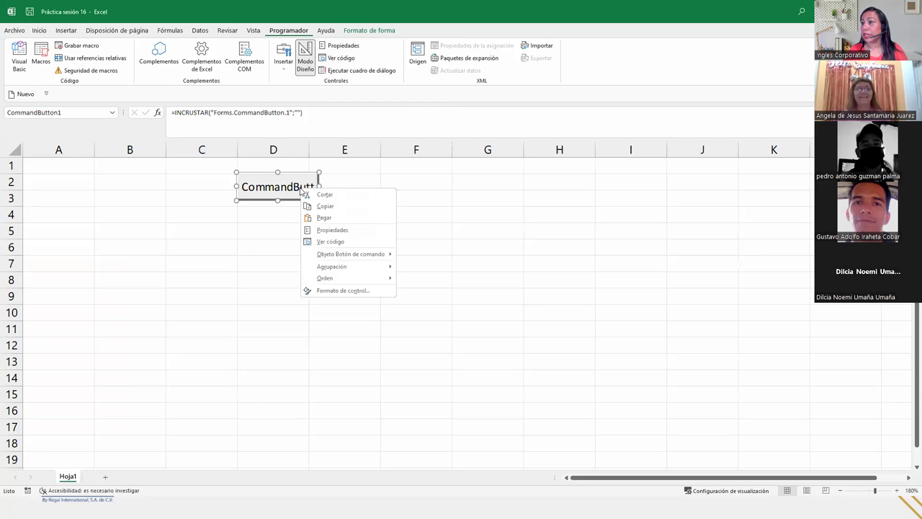
{"action": "mouse_move", "coordinate": [362, 257]}
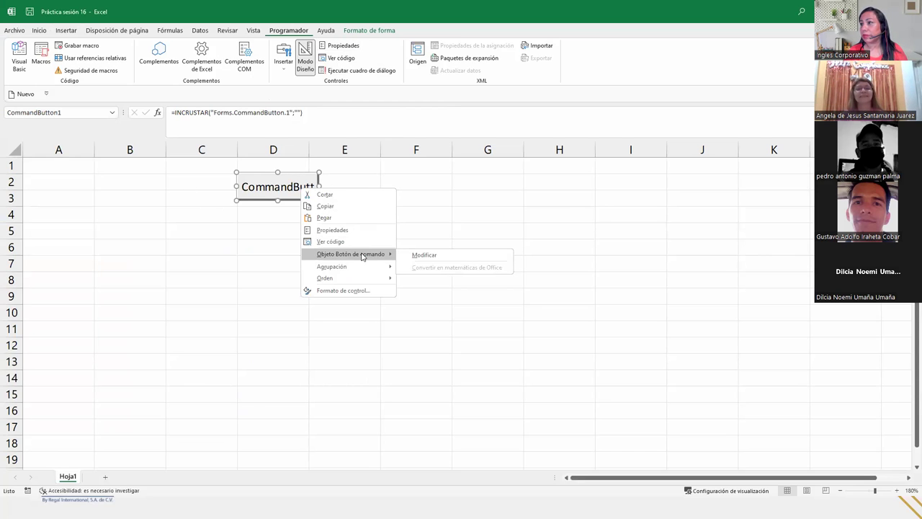
{"action": "left_click", "coordinate": [424, 255]}
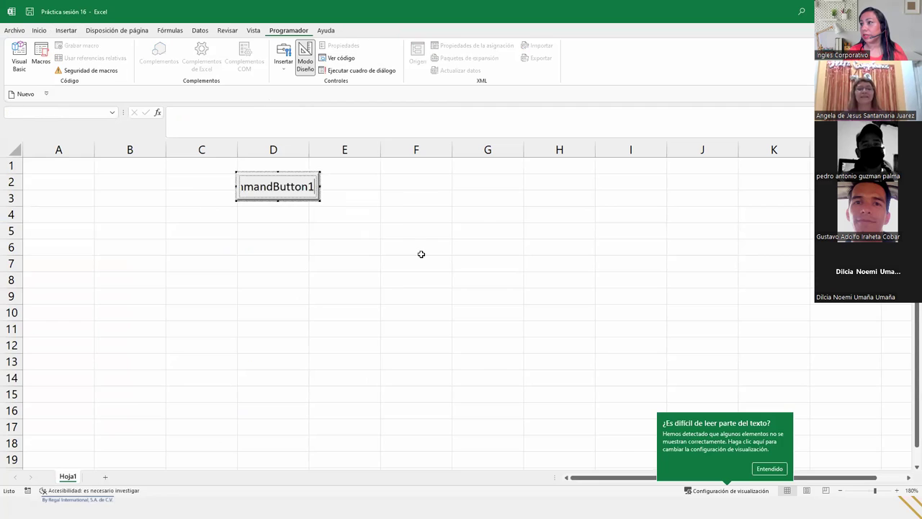
{"action": "left_click", "coordinate": [778, 470]}
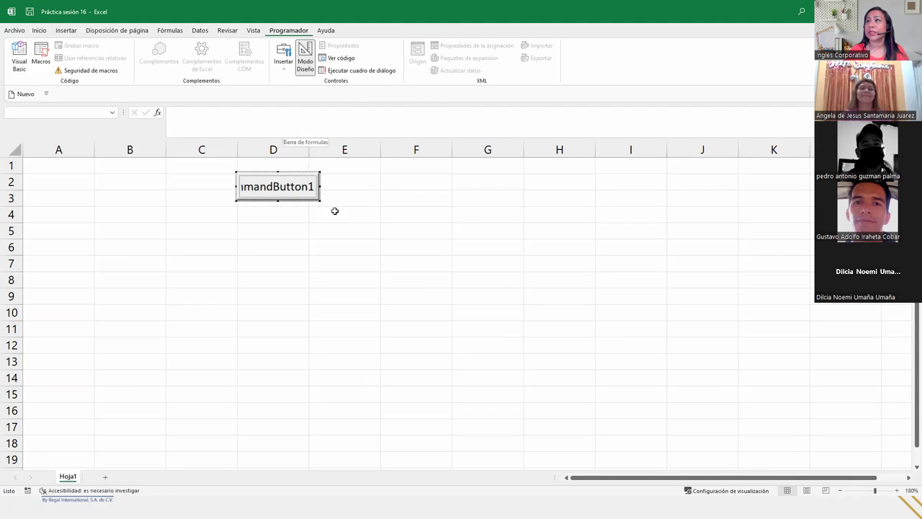
{"action": "left_click", "coordinate": [357, 209]}
- Open the button's properties from its shortcut menu, then double-click it to open its click code
{"action": "right_click", "coordinate": [288, 196]}
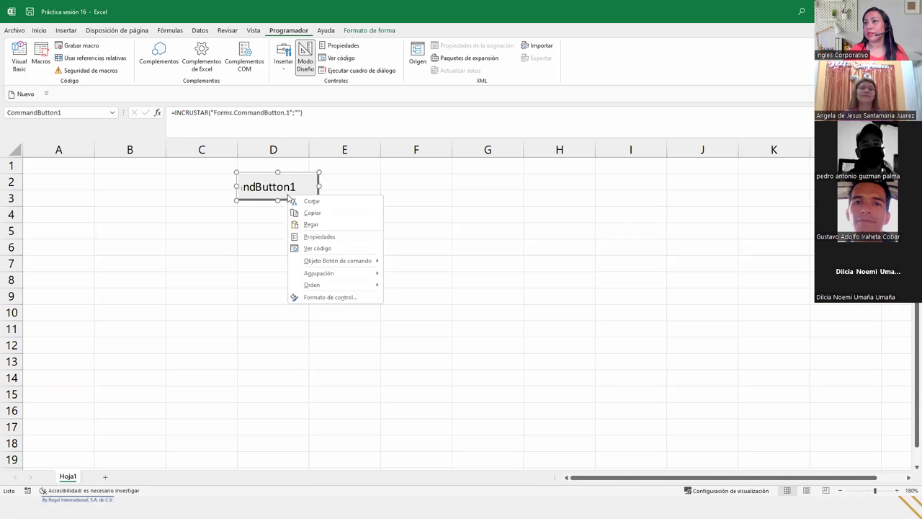
{"action": "left_click", "coordinate": [330, 235]}
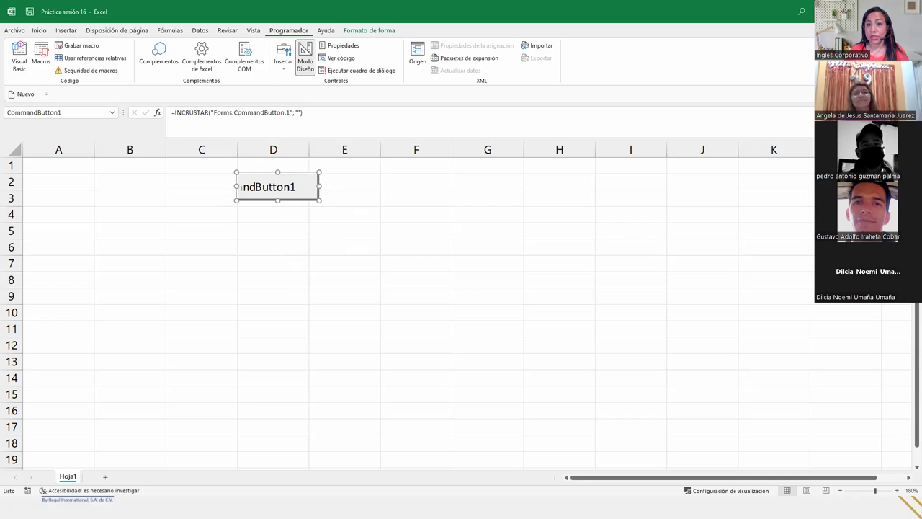
{"action": "double_click", "coordinate": [281, 193]}
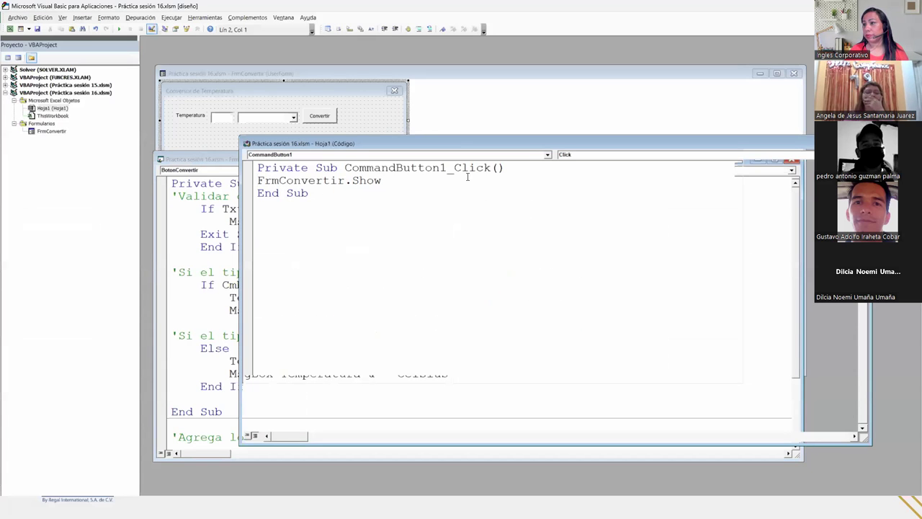
- Close the Hoja1 button code and enlarge the FrmConvertir code window to reveal UserForm_Initialize
{"action": "left_click", "coordinate": [397, 181]}
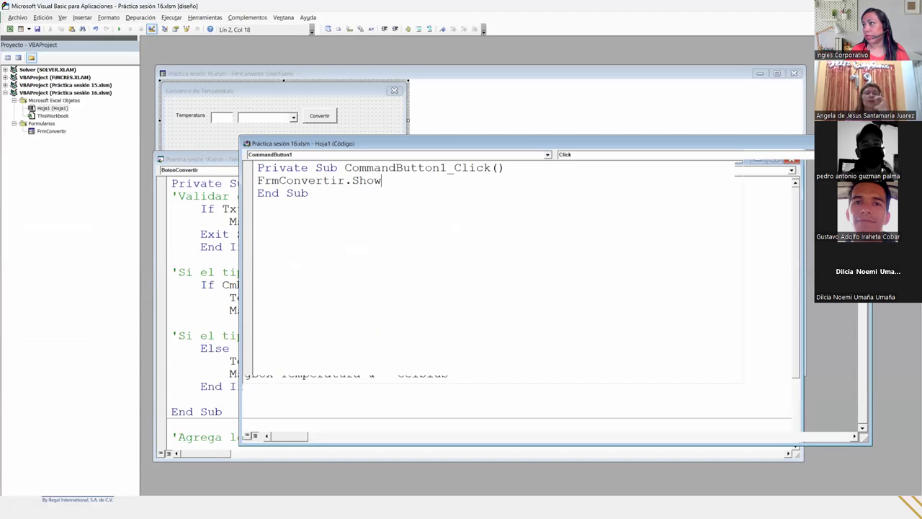
{"action": "key", "text": "ctrl+F4"}
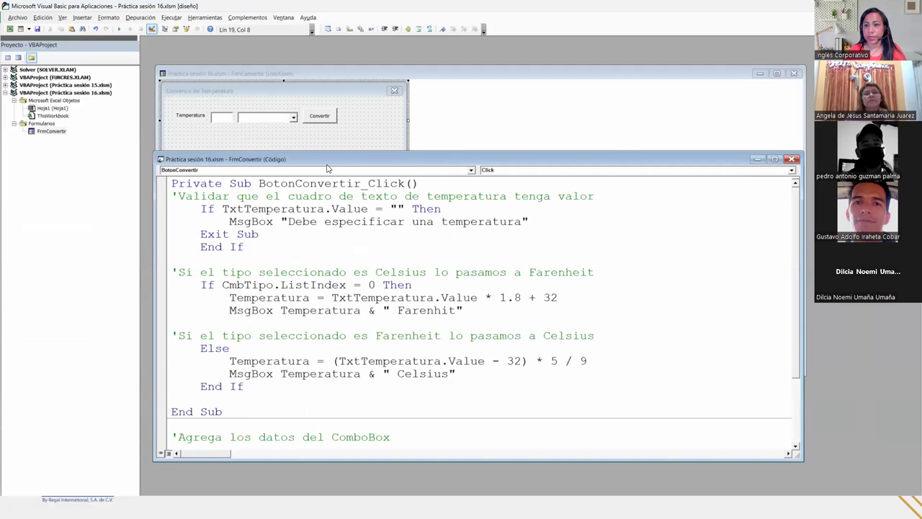
{"action": "left_click", "coordinate": [301, 137]}
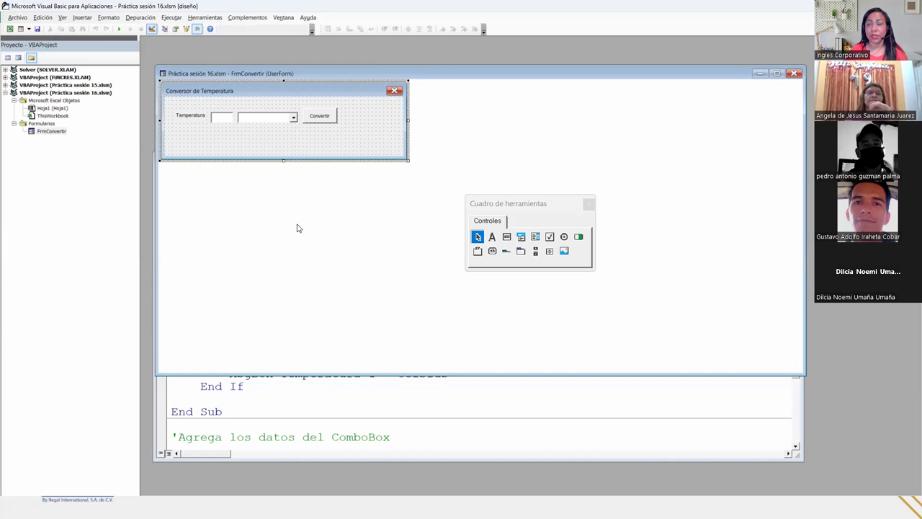
{"action": "left_click", "coordinate": [288, 411]}
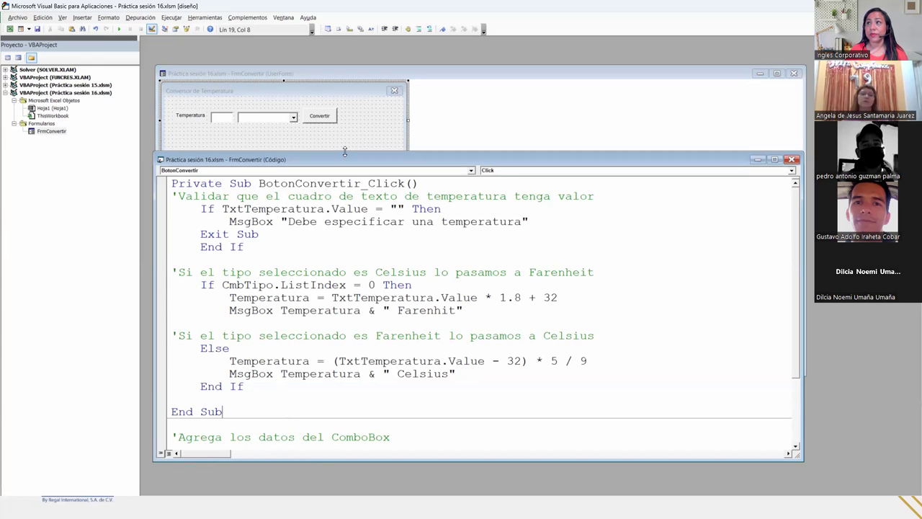
{"action": "left_click_drag", "start_coordinate": [344, 152], "coordinate": [339, 79]}
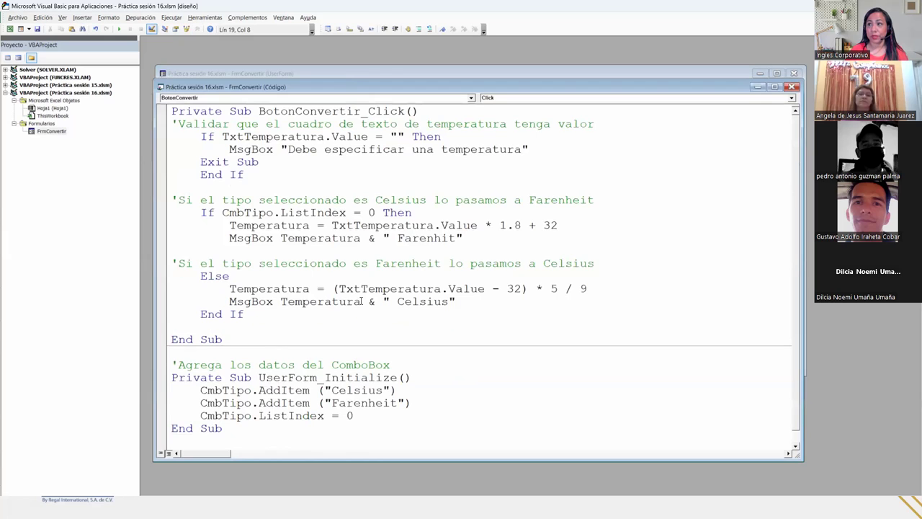
{"action": "left_click", "coordinate": [349, 435]}
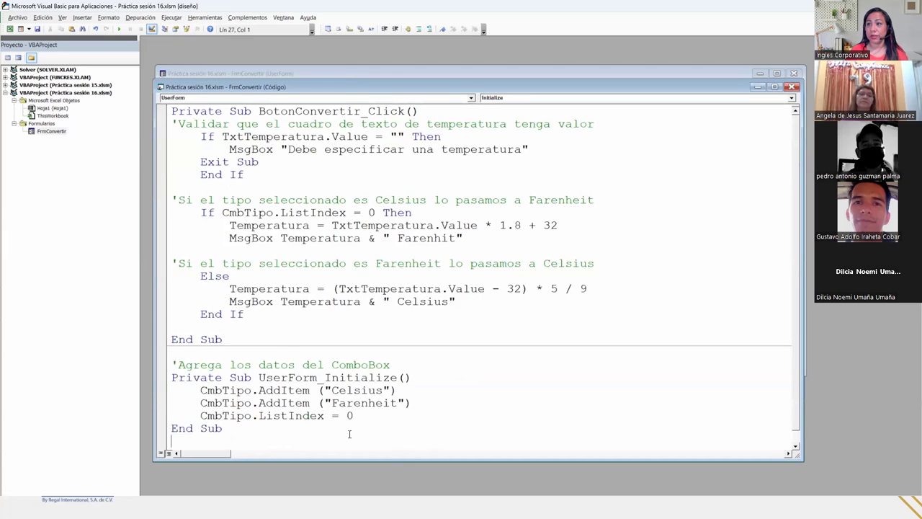